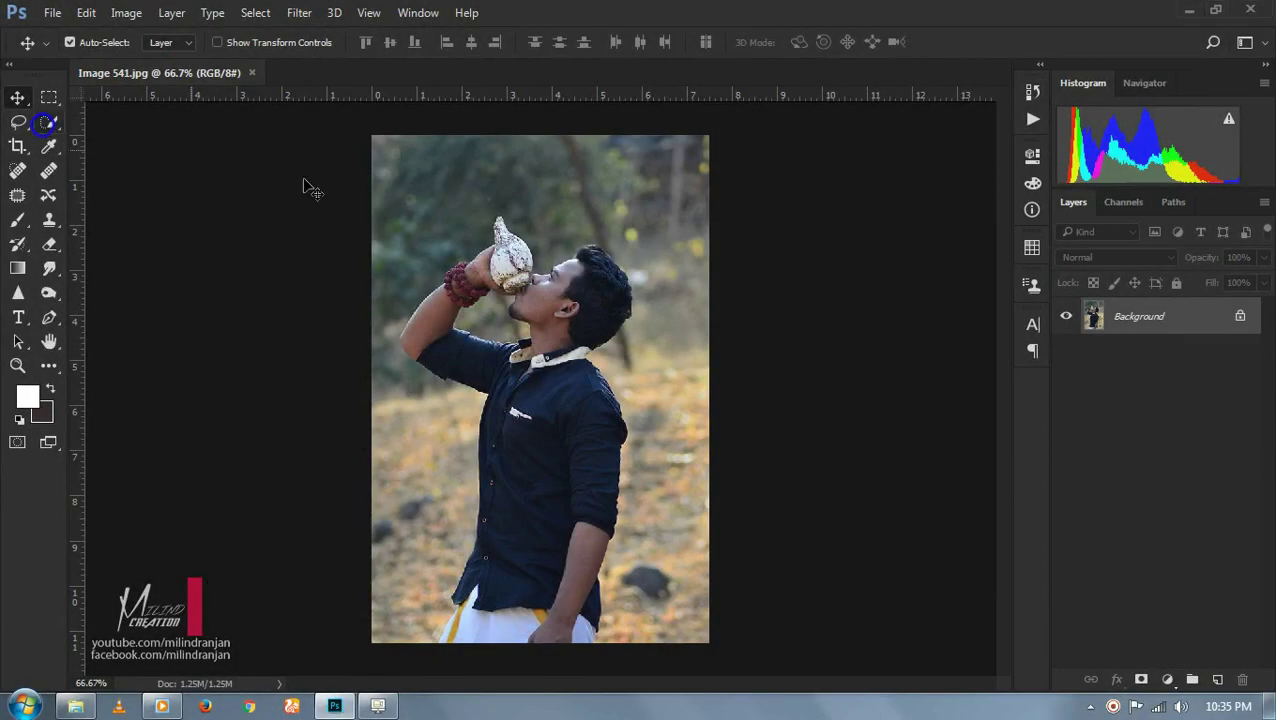
- With Quick Selection, paint a stroke near the ear, then undo it from History
left_click(48, 121)
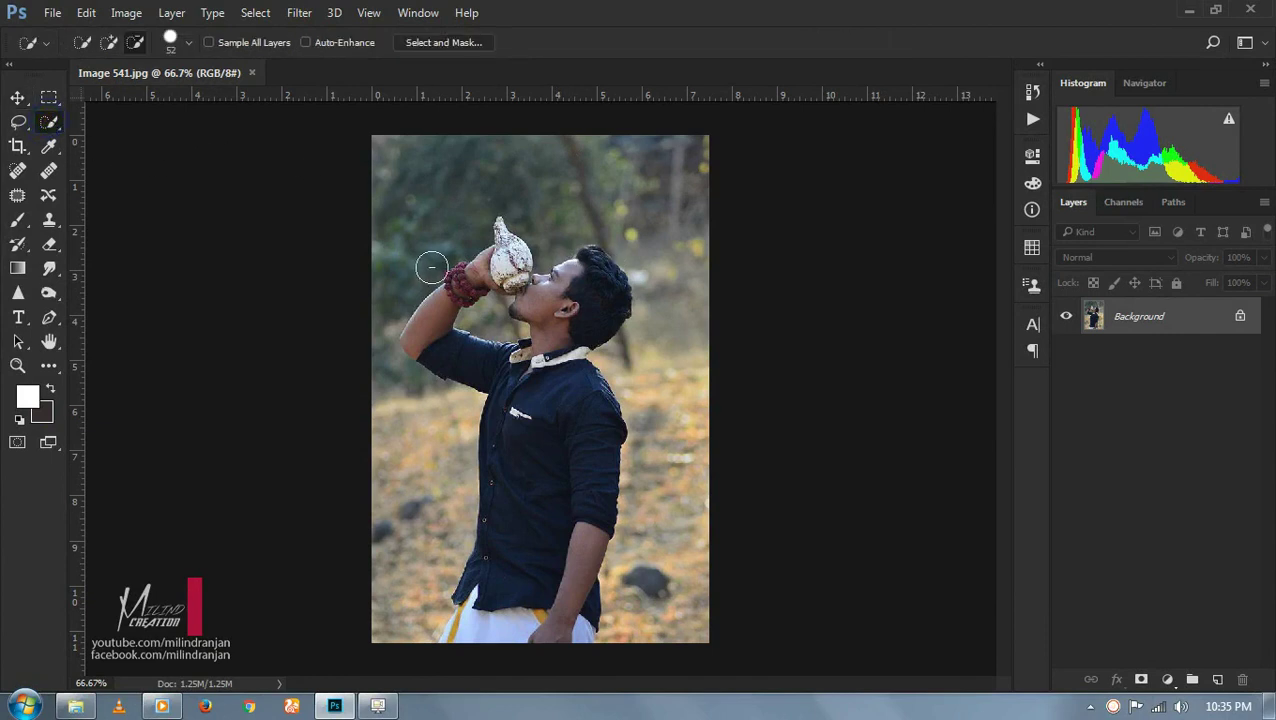
scroll(517, 267, "up", 1)
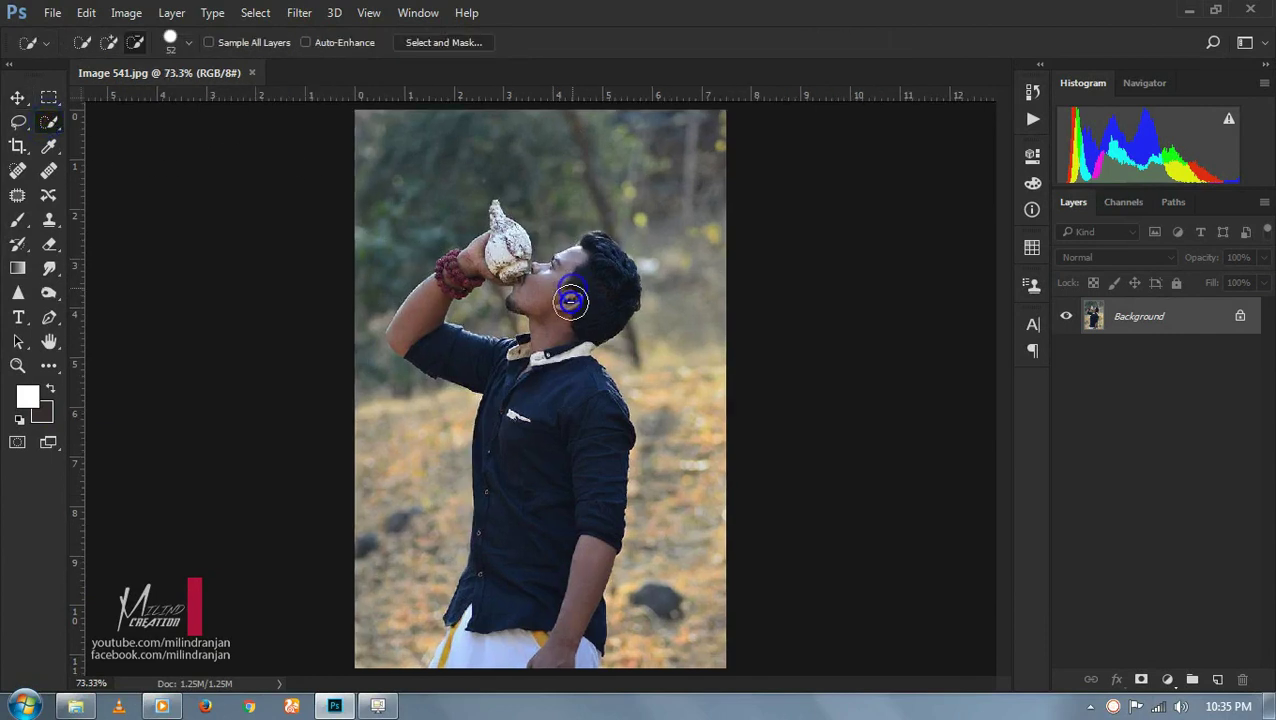
left_click_drag(570, 301, 585, 298)
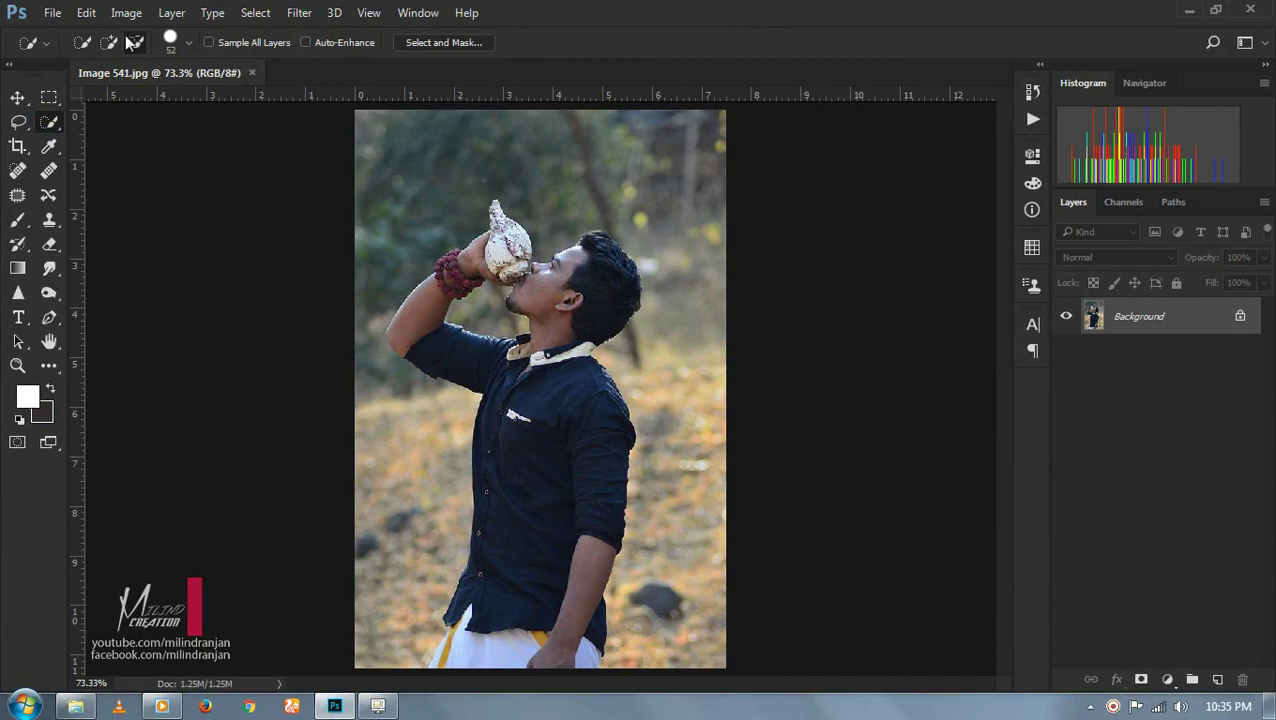
left_click(1032, 91)
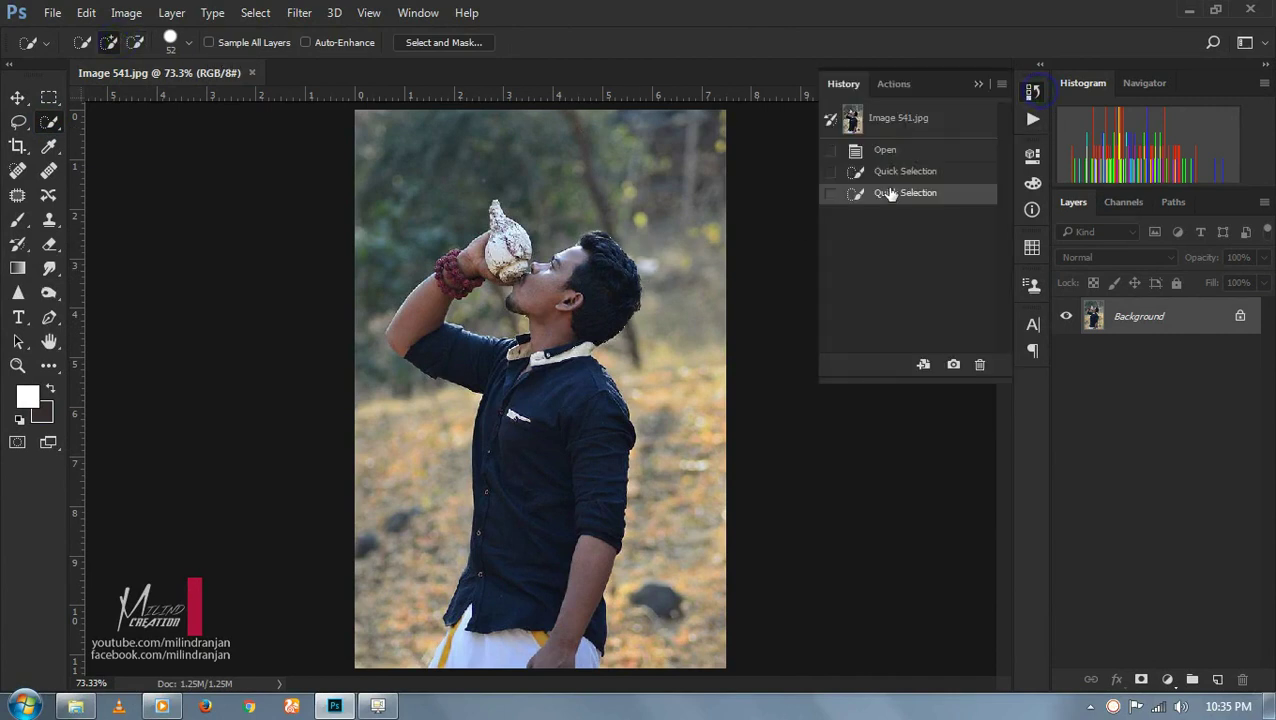
left_click(895, 171)
- Extend the selection over the conch, hands, beads, raised arm and shirt
left_click_drag(505, 257, 450, 280)
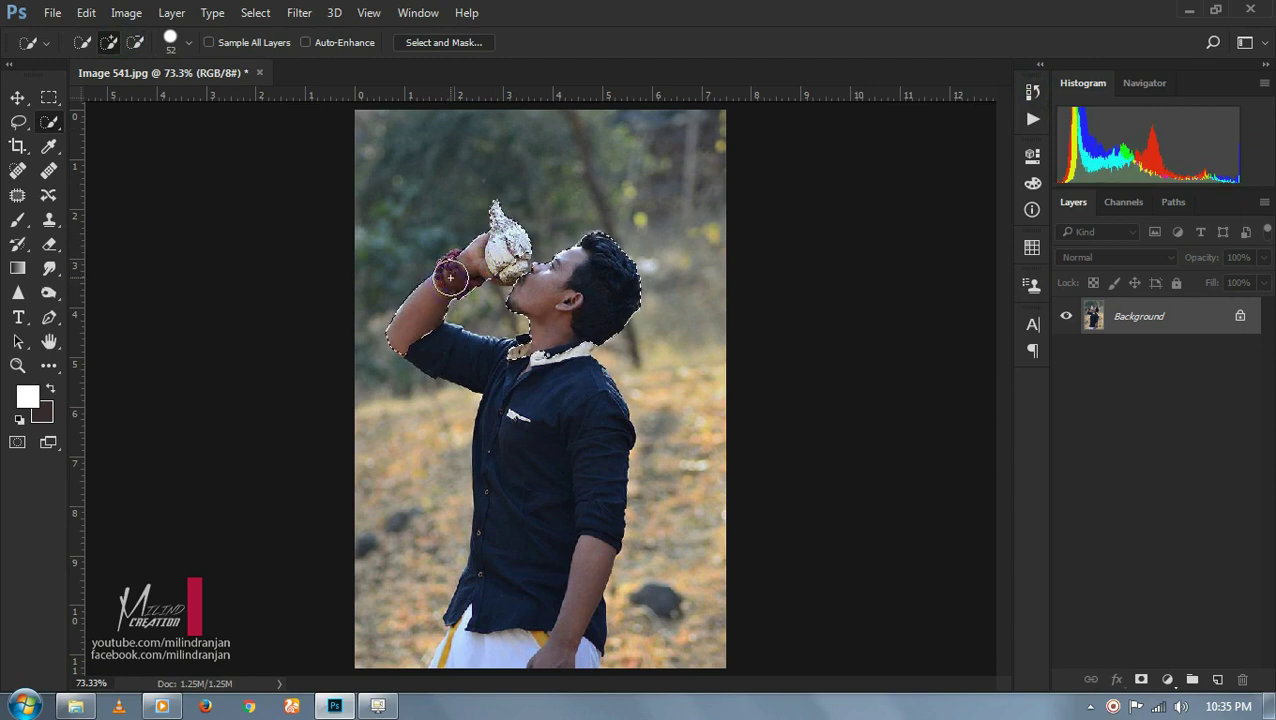
mouse_move(450, 280)
left_mouse_down()
mouse_move(445, 353)
mouse_move(478, 359)
mouse_move(449, 341)
left_mouse_up()
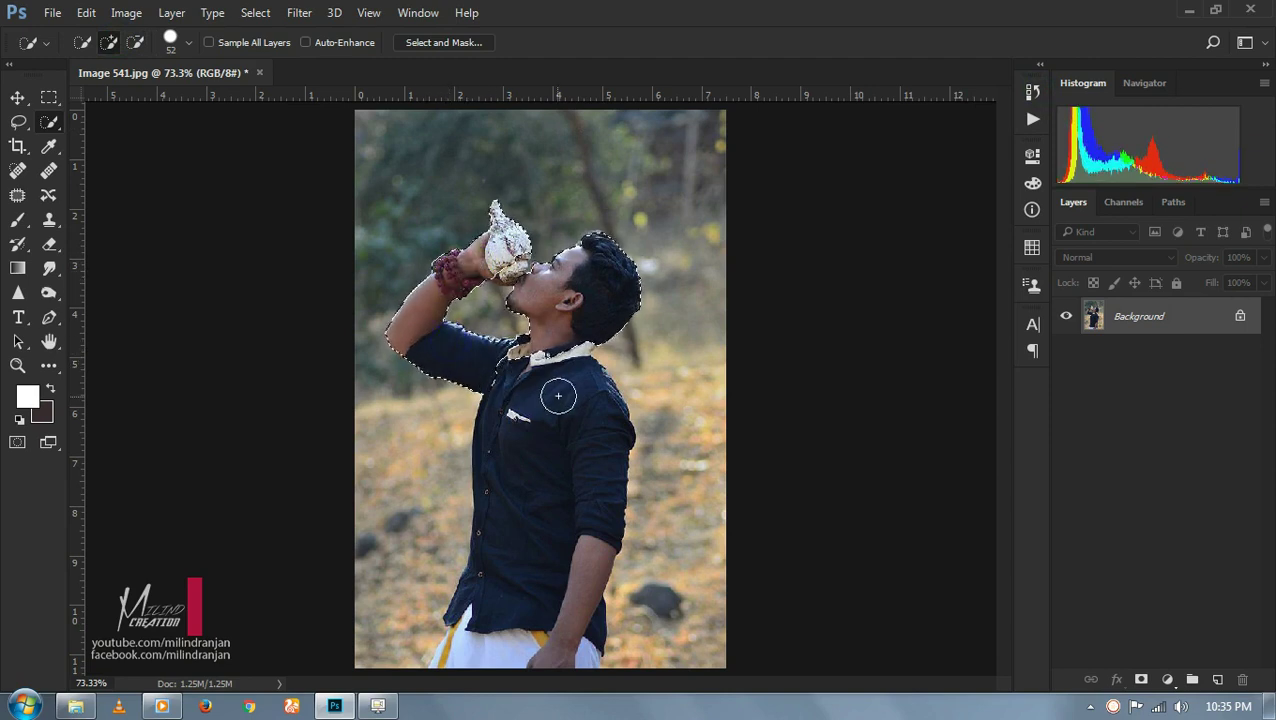
left_click_drag(598, 441, 575, 345)
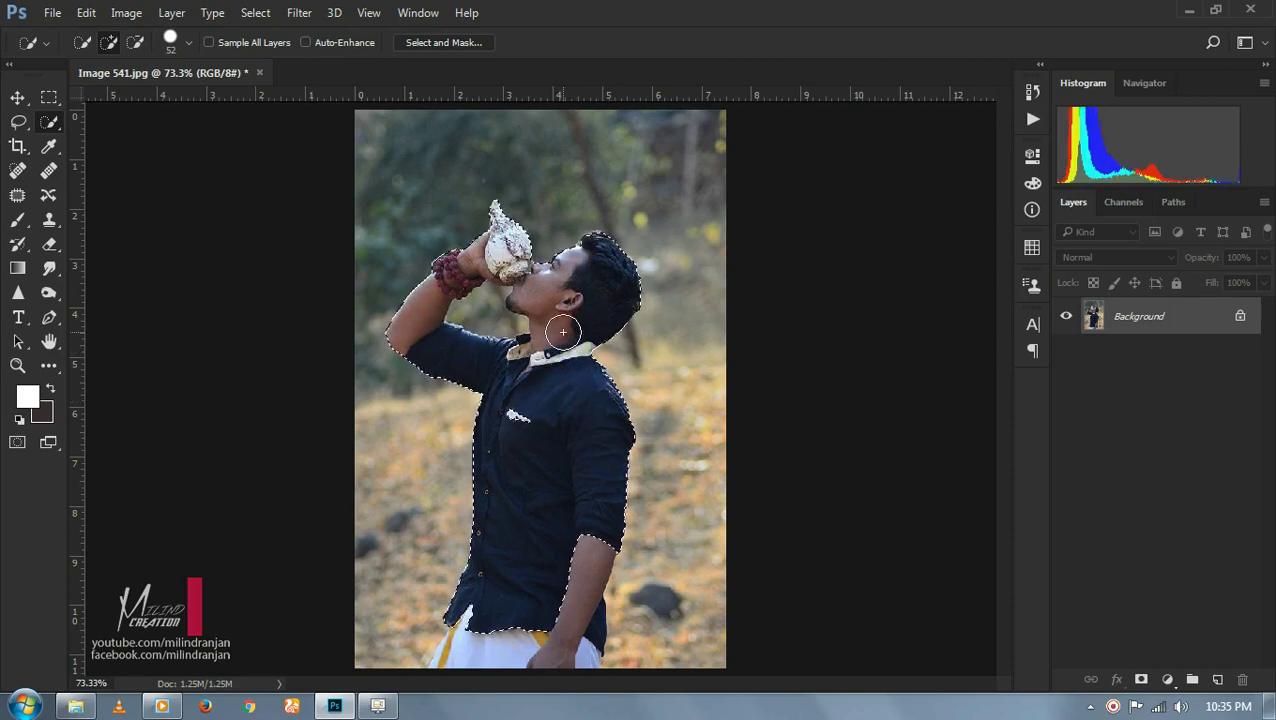
scroll(546, 275, "up", 1)
scroll(546, 275, "up", 1)
scroll(565, 268, "up", 1)
- Unlock the Background as Layer 0 and duplicate it as Layer 0 copy
right_click(1122, 318)
left_click(1130, 316)
left_click(1240, 316)
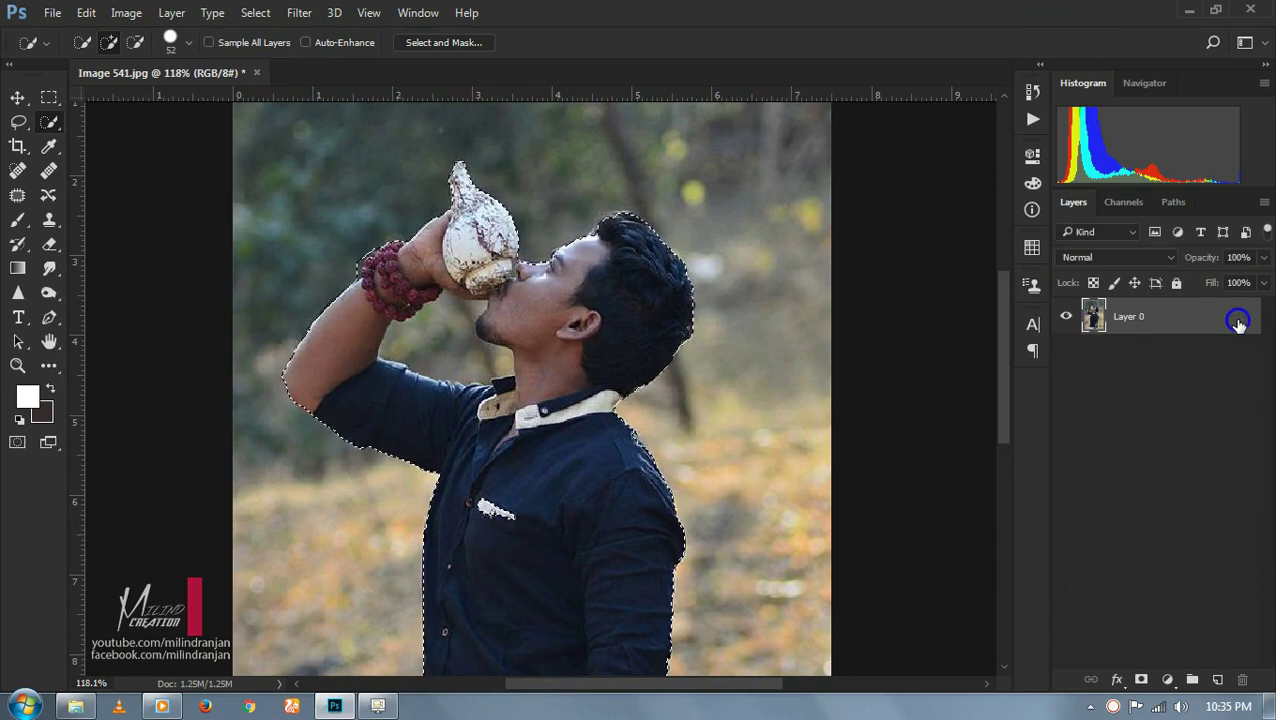
right_click(1236, 318)
left_click(912, 204)
left_click(826, 210)
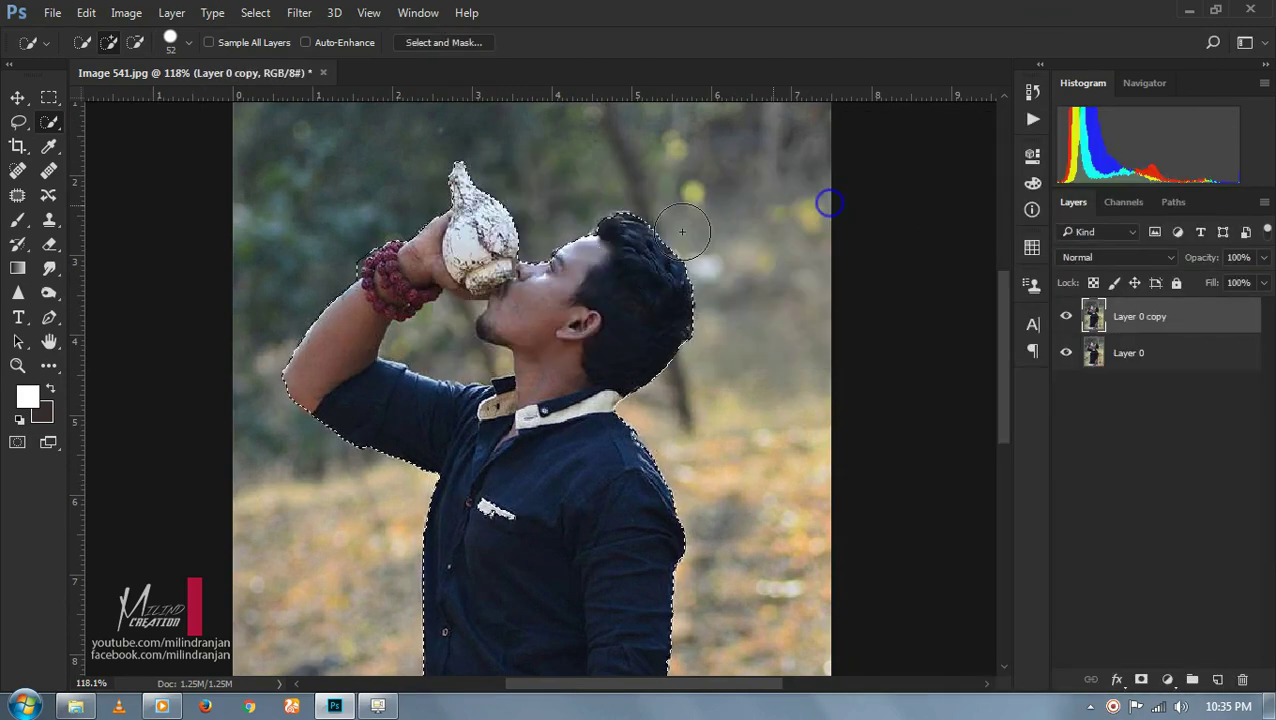
- Add the forehead, face, cheek and shoulder to the selection
scroll(566, 272, "up", 1)
left_click(567, 272)
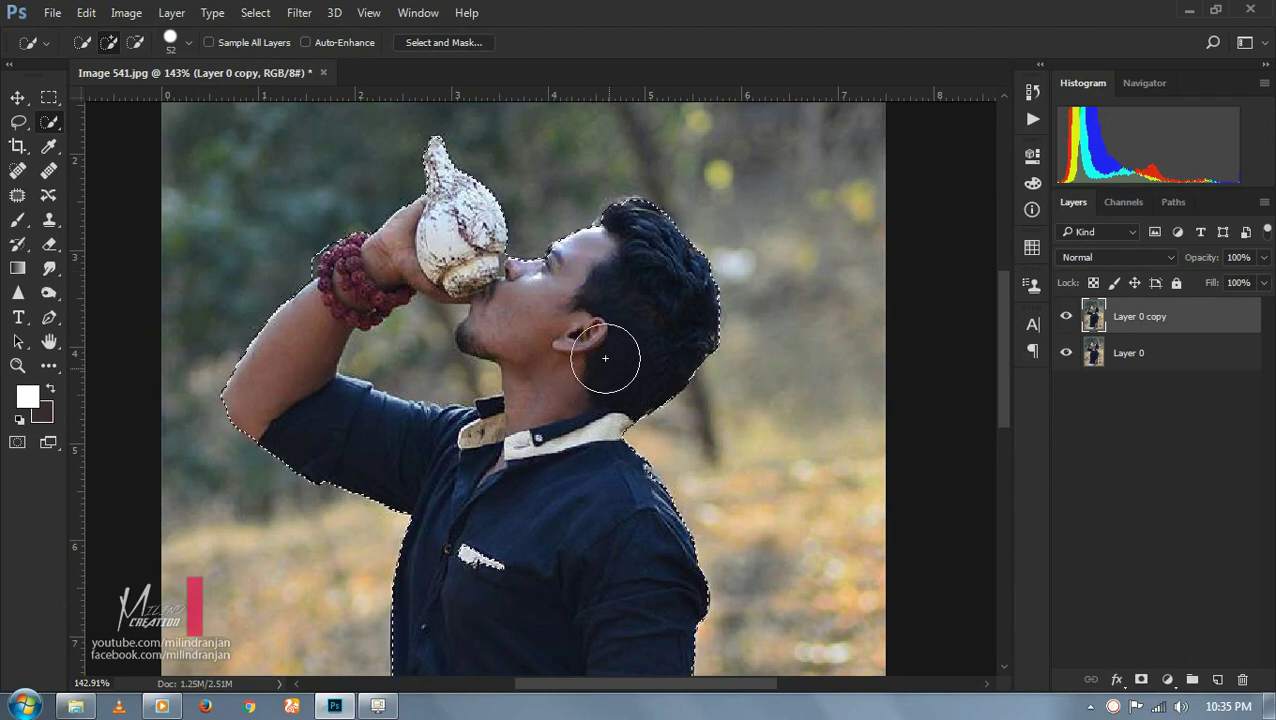
left_click(563, 268)
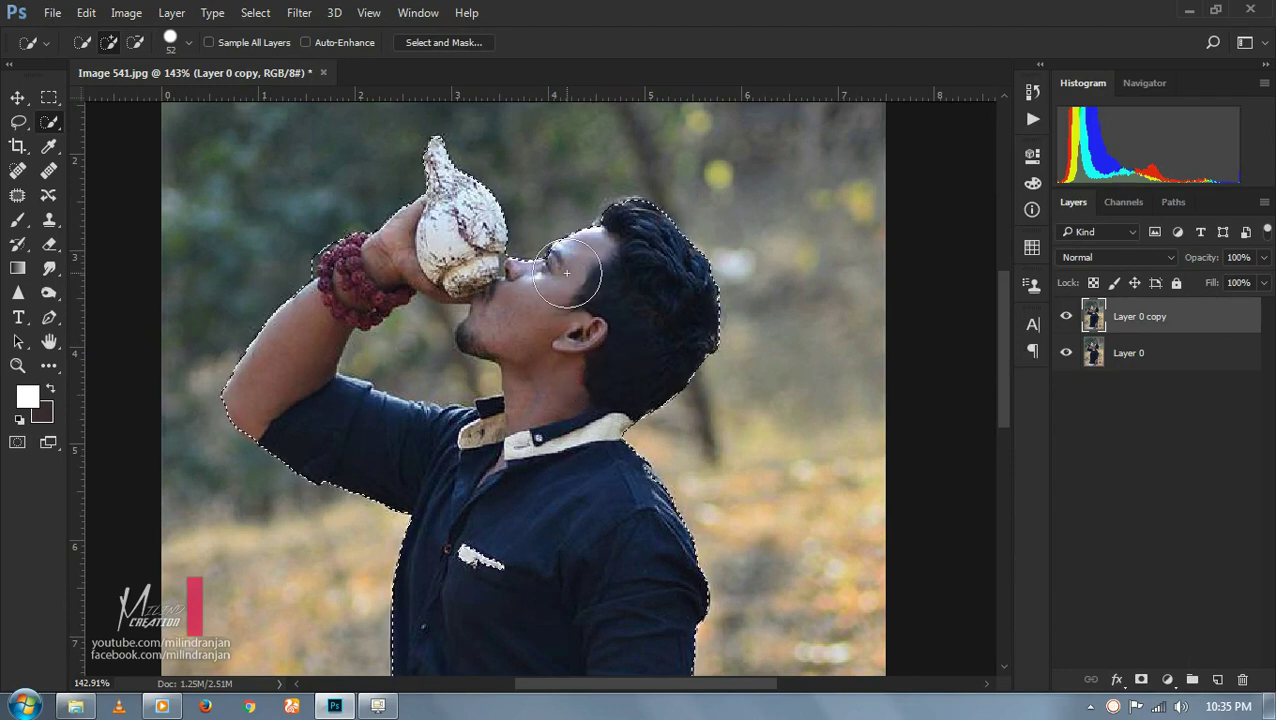
scroll(655, 305, "down", 1)
scroll(604, 273, "up", 3)
left_click(535, 312)
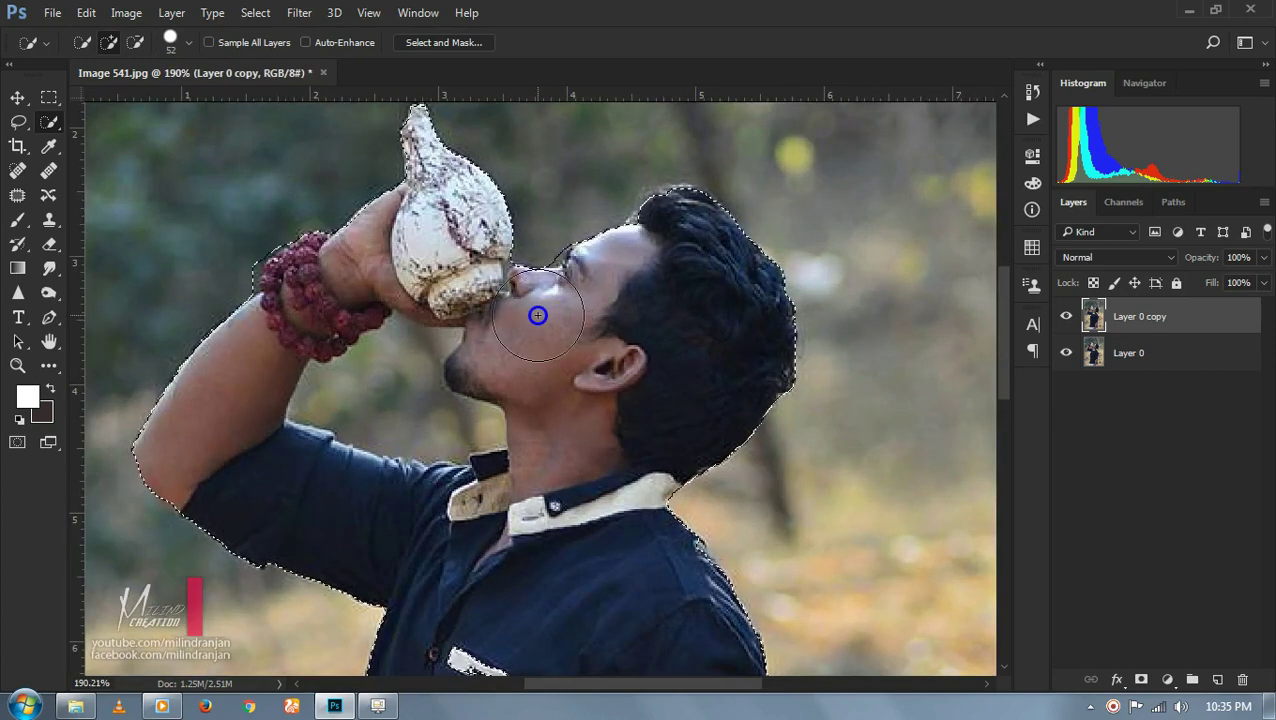
left_click_drag(684, 608, 676, 347)
left_click(669, 333)
- Extend the selection over the white dhoti and its orange edge
left_click_drag(678, 430, 698, 205)
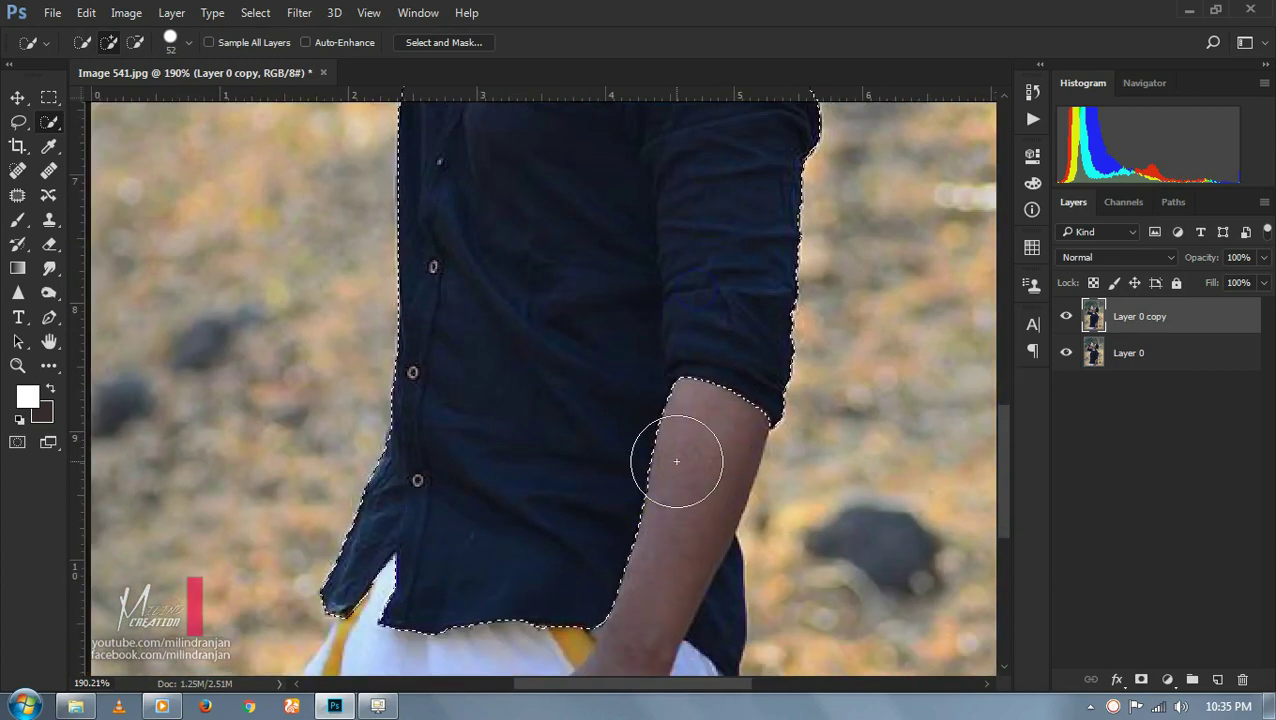
left_click_drag(666, 541, 674, 321)
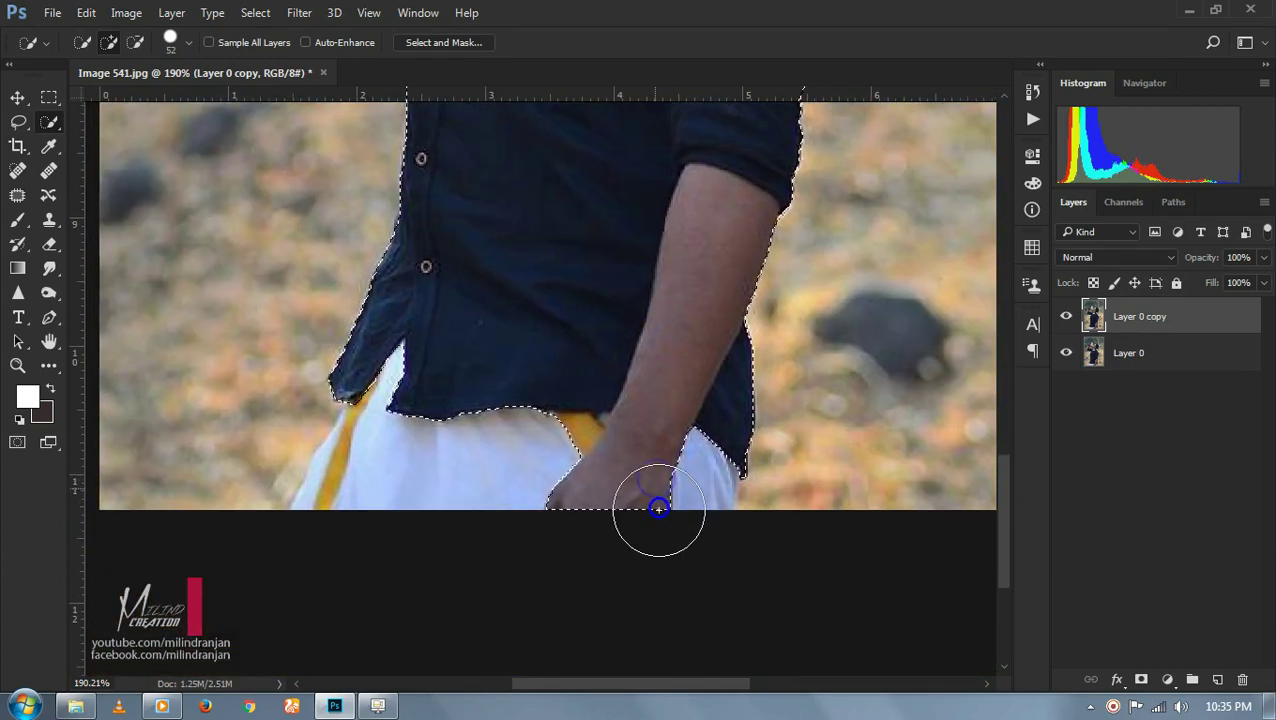
left_click_drag(569, 478, 407, 490)
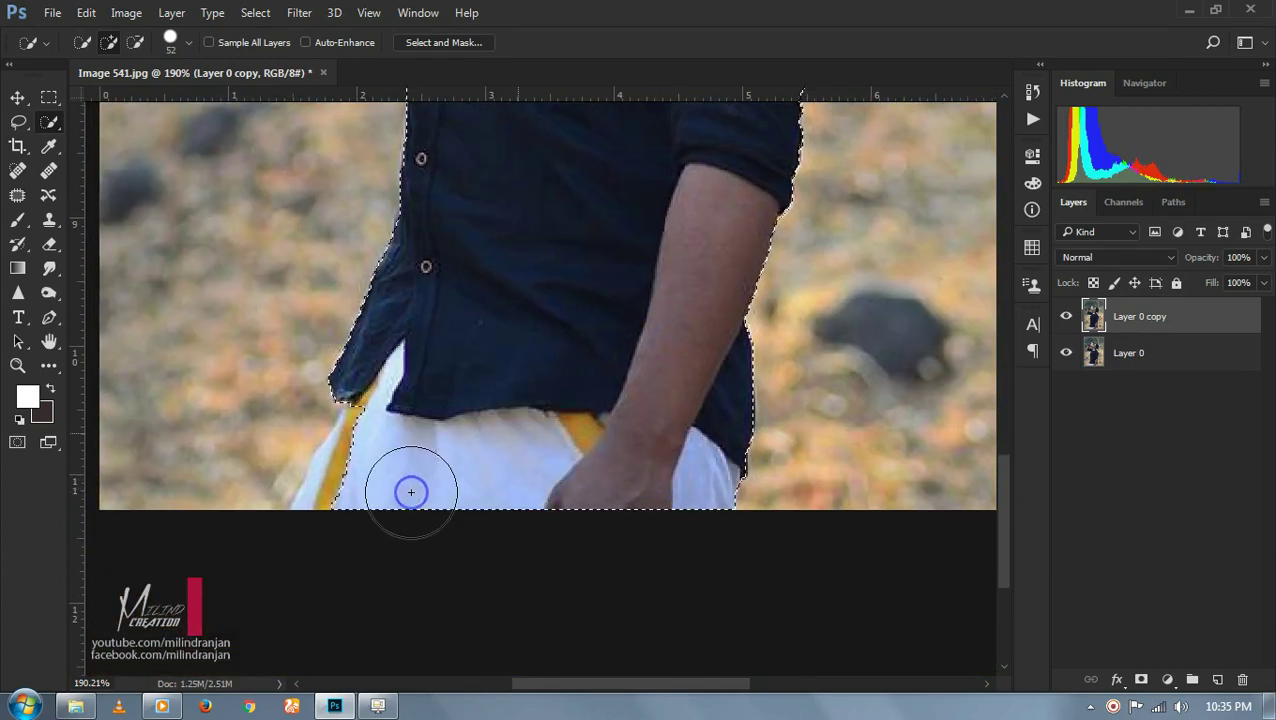
left_click(351, 497)
left_click(376, 446)
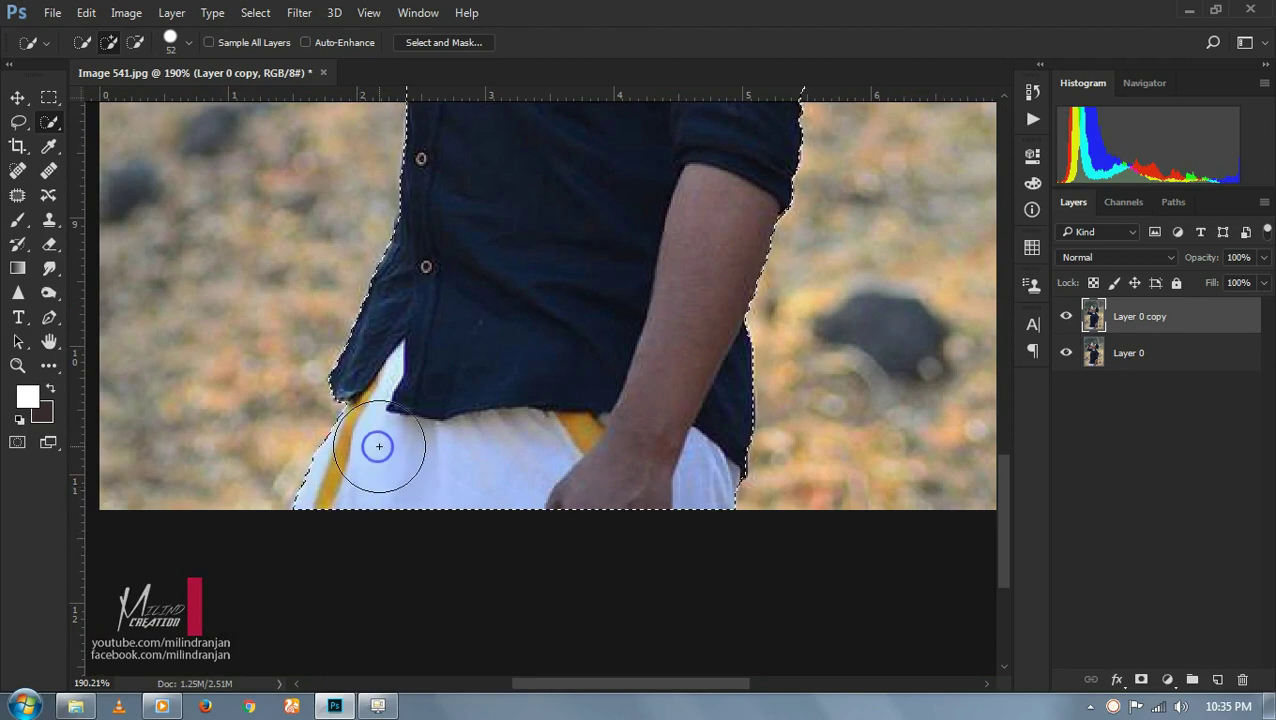
scroll(378, 437, "down", 3)
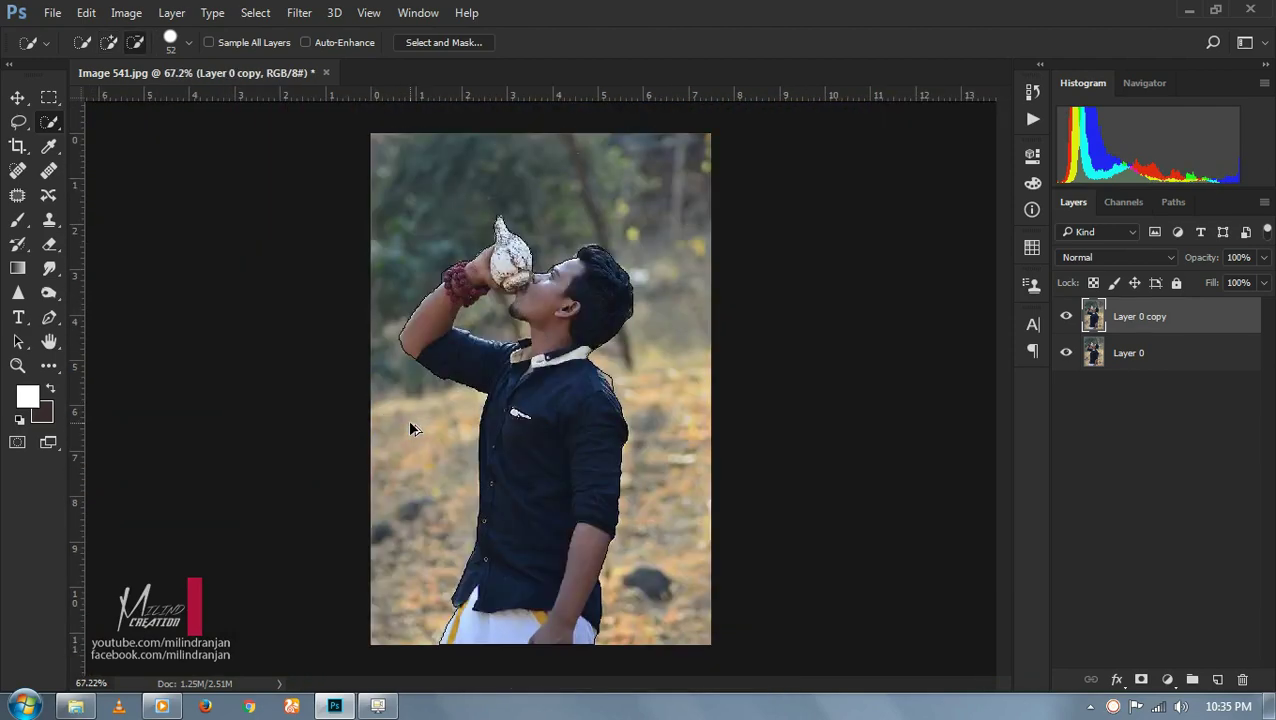
scroll(470, 399, "up", 2)
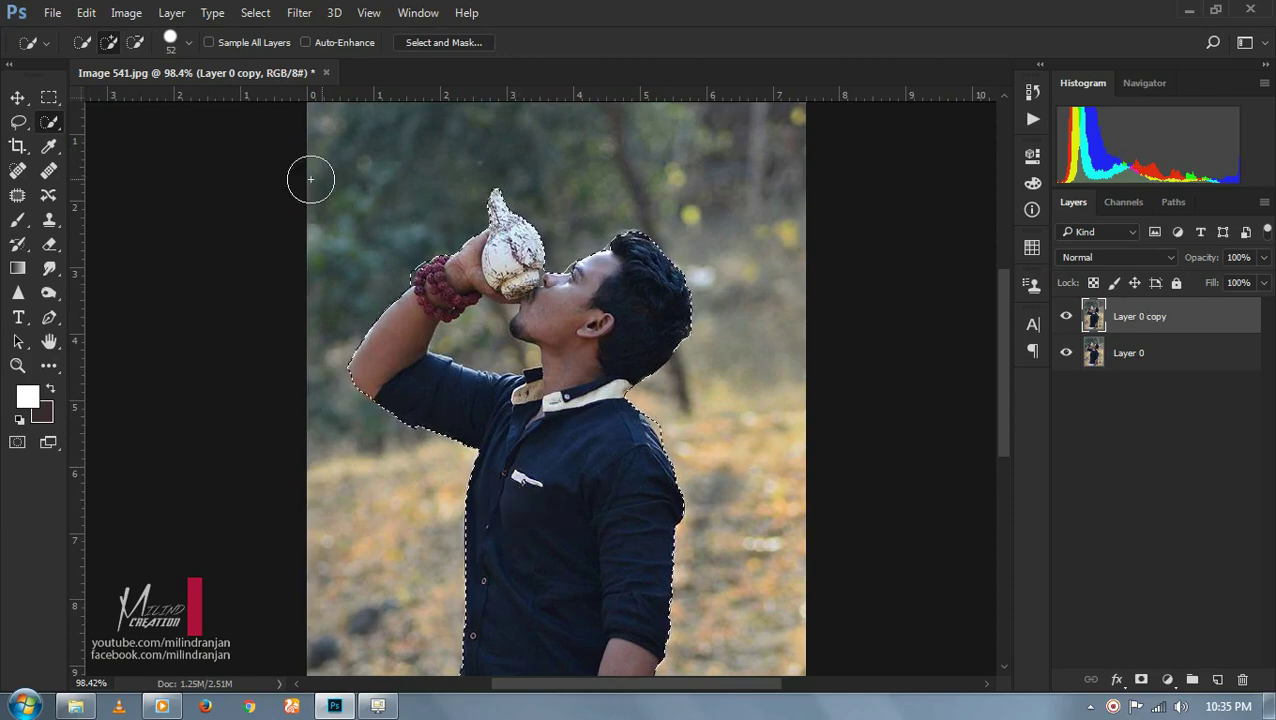
- Invert the selection to the background and apply a Tilt-Shift blur from Blur Gallery
right_click(572, 236)
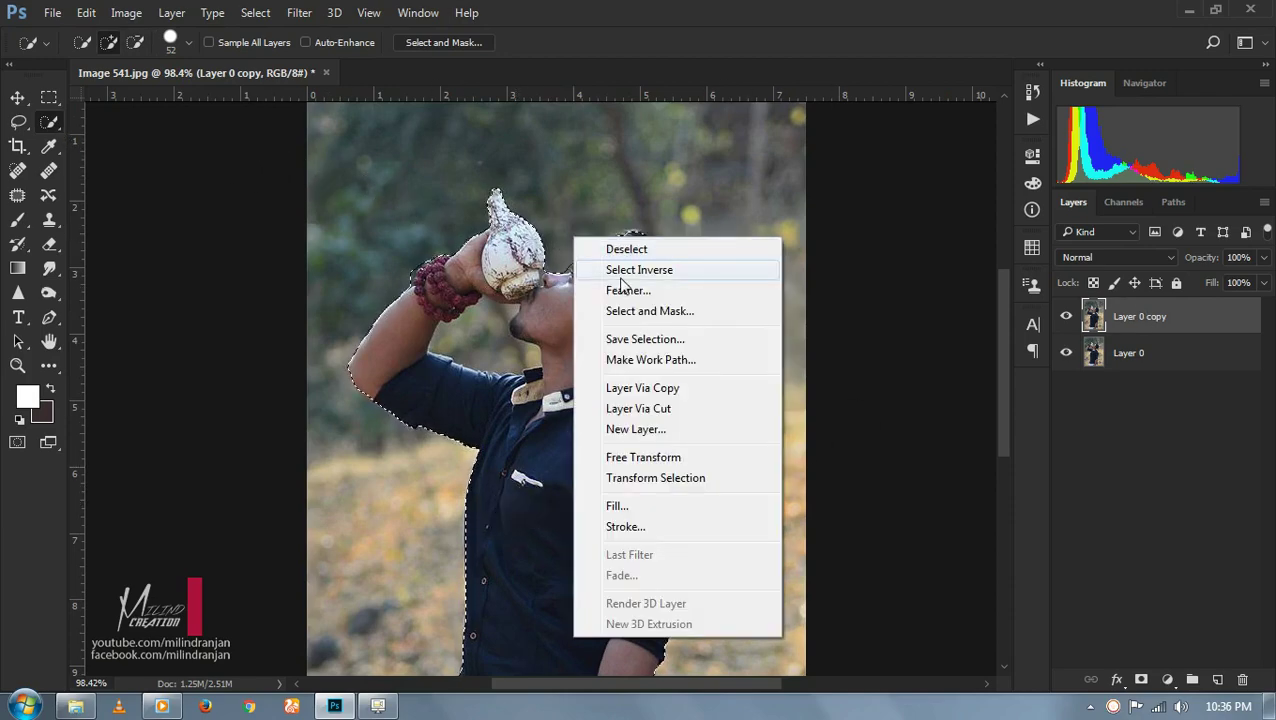
left_click(621, 279)
left_click(299, 13)
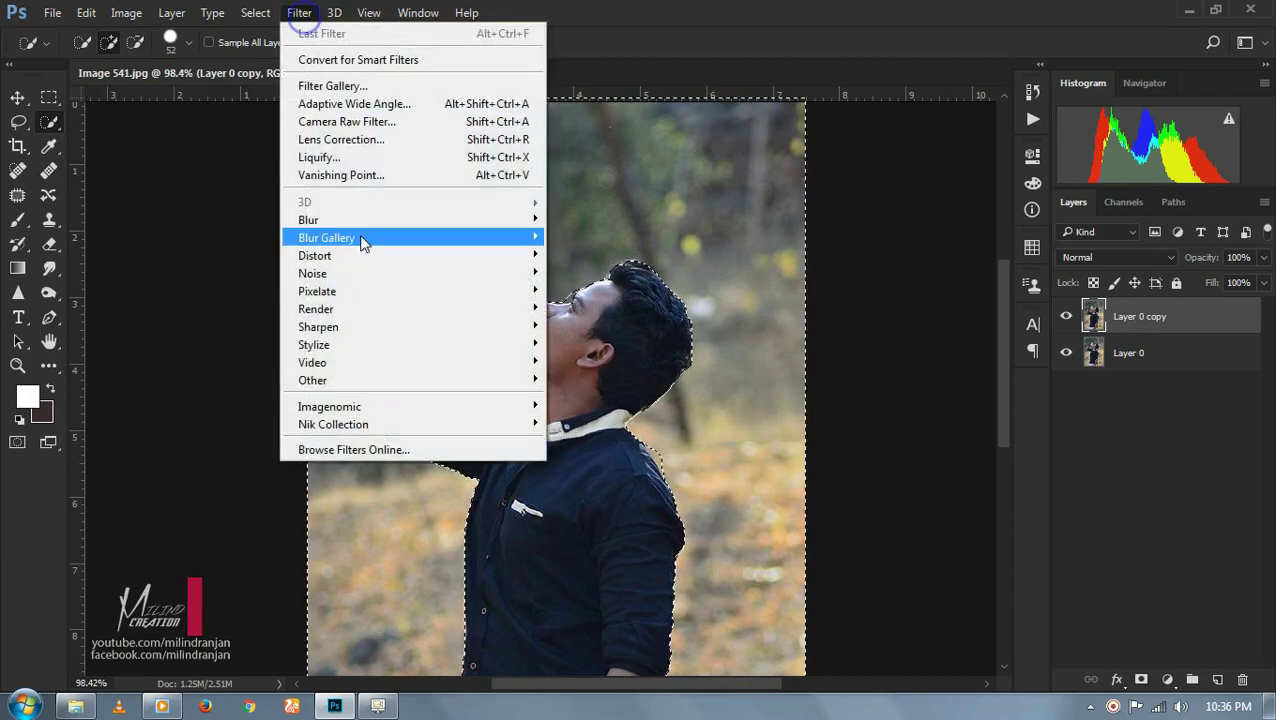
left_click(359, 213)
left_click(431, 238)
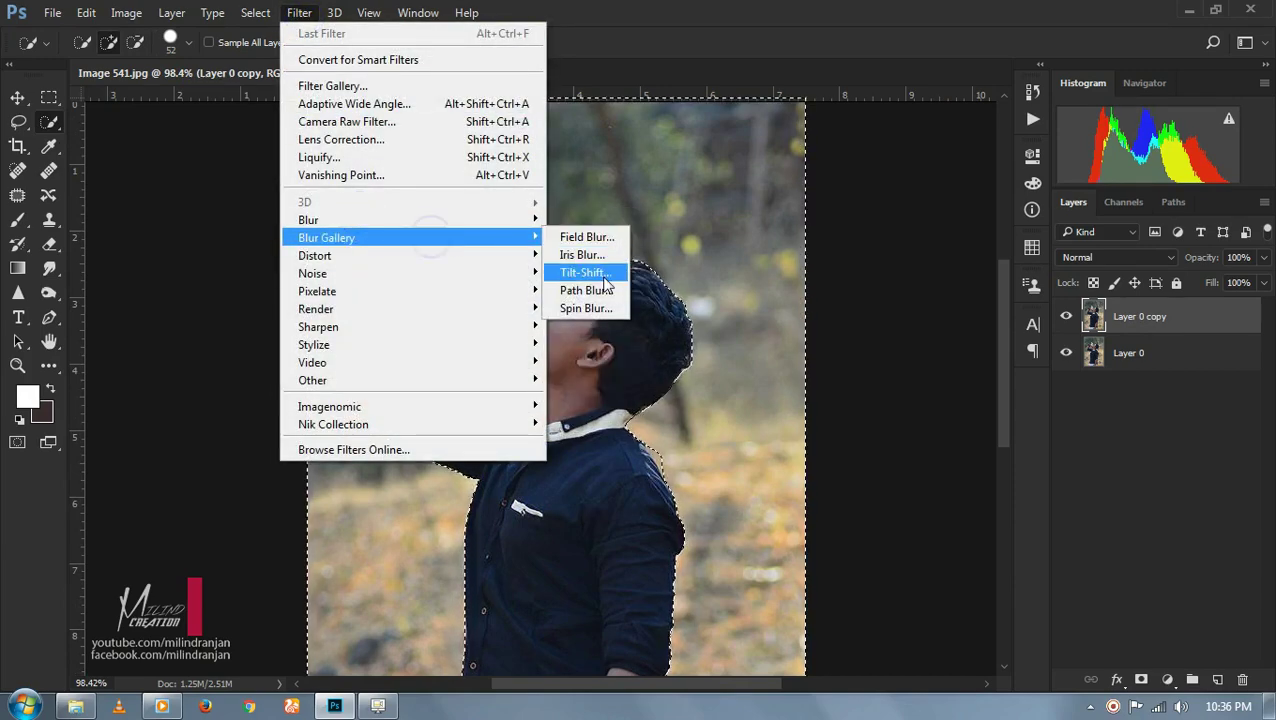
left_click(605, 283)
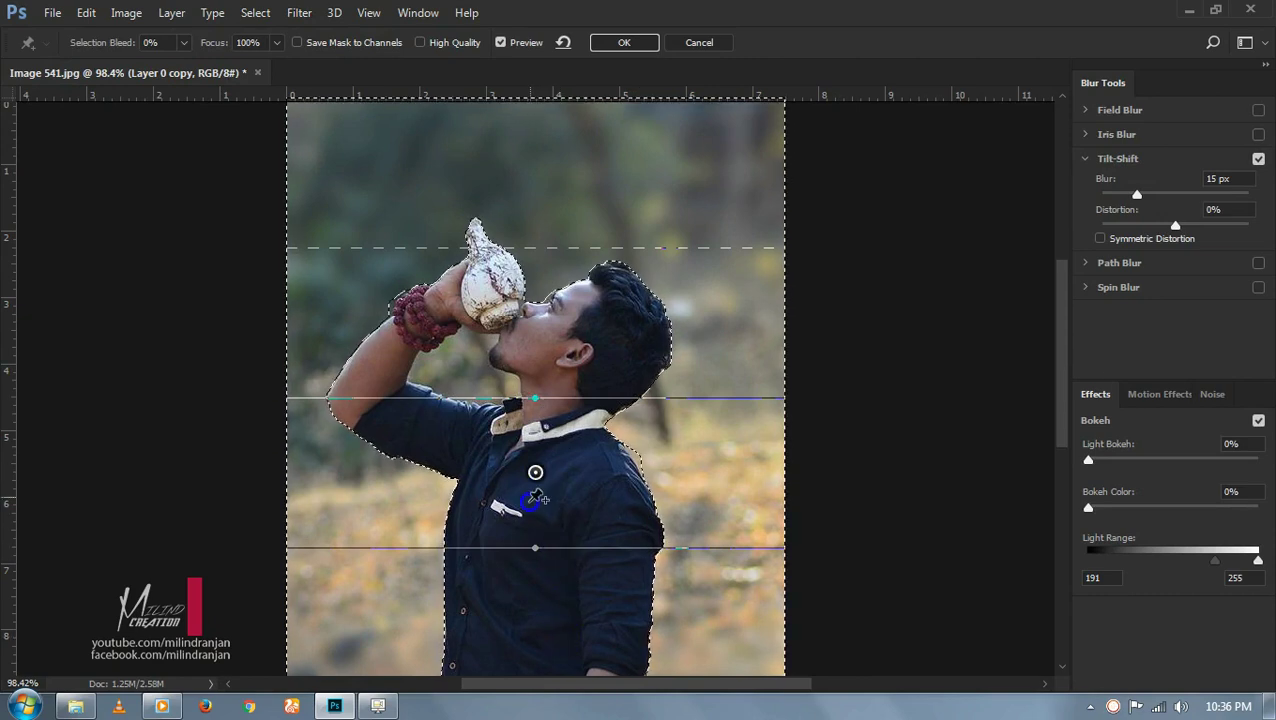
- Move the Tilt-Shift focus centre below the figure and push the falloff line down
scroll(549, 429, "down", 2)
scroll(549, 429, "down", 2)
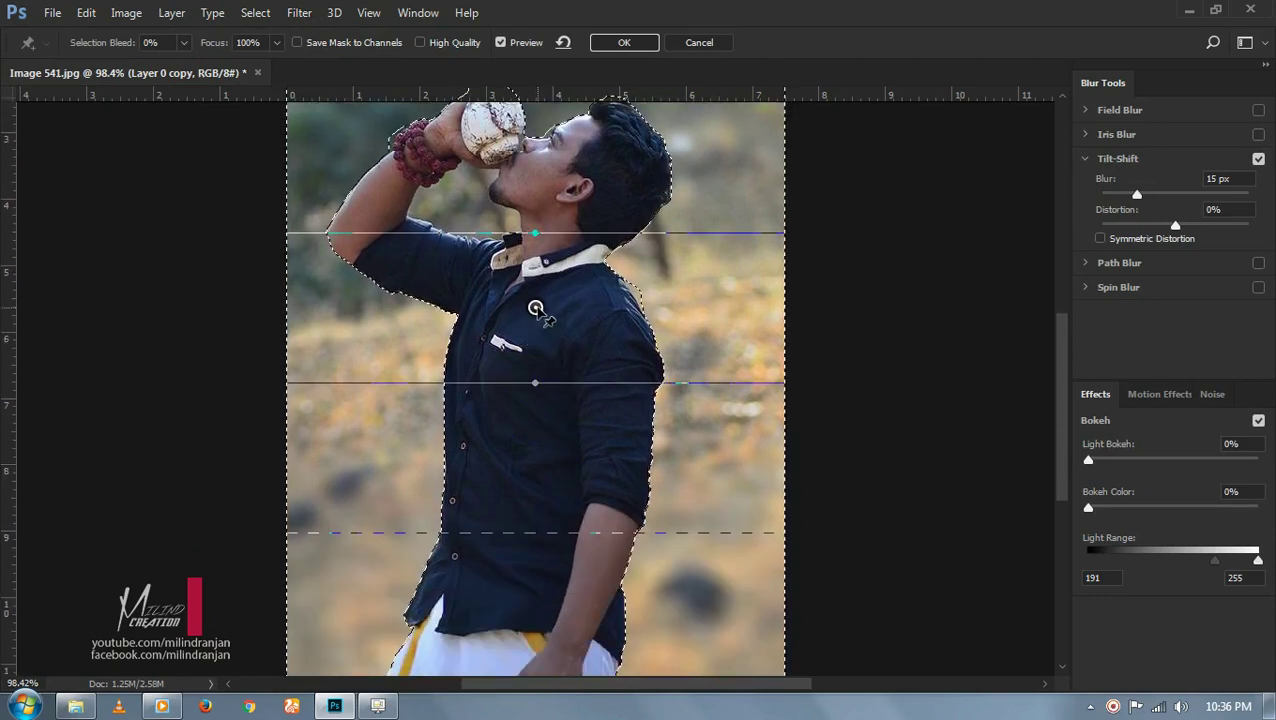
left_click_drag(549, 429, 584, 690)
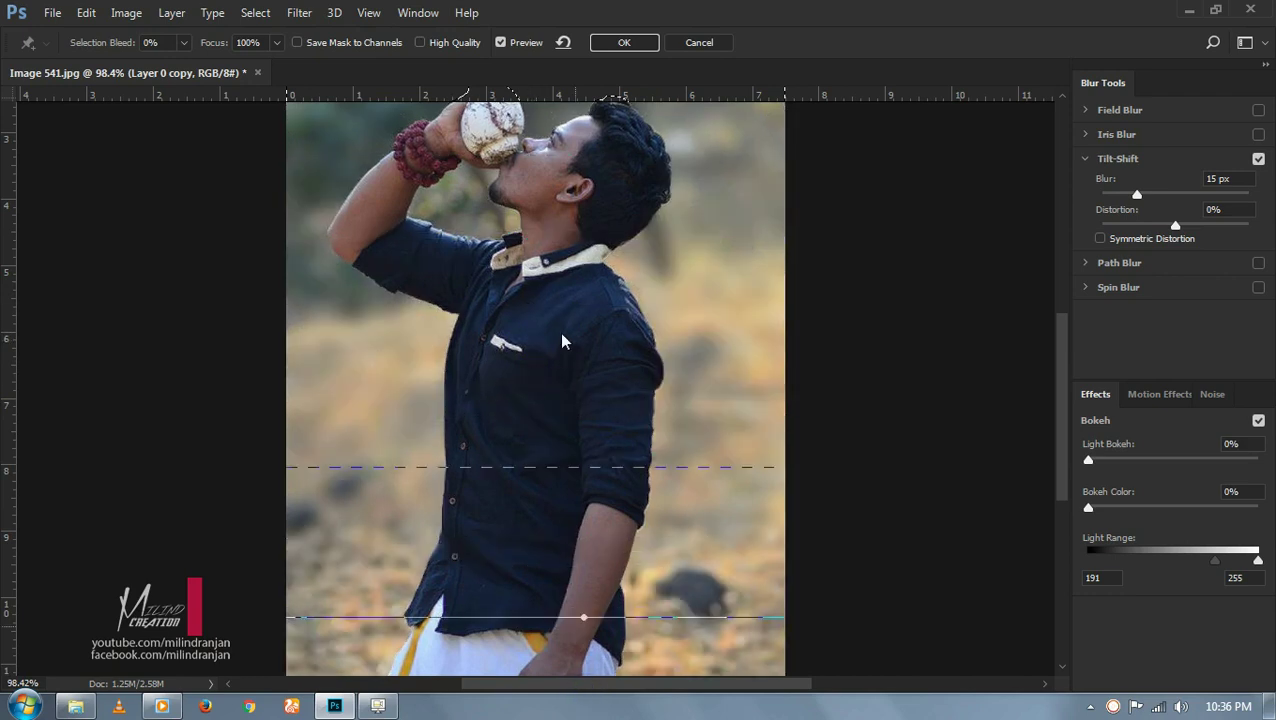
scroll(572, 320, "down", 2)
scroll(572, 350, "down", 4)
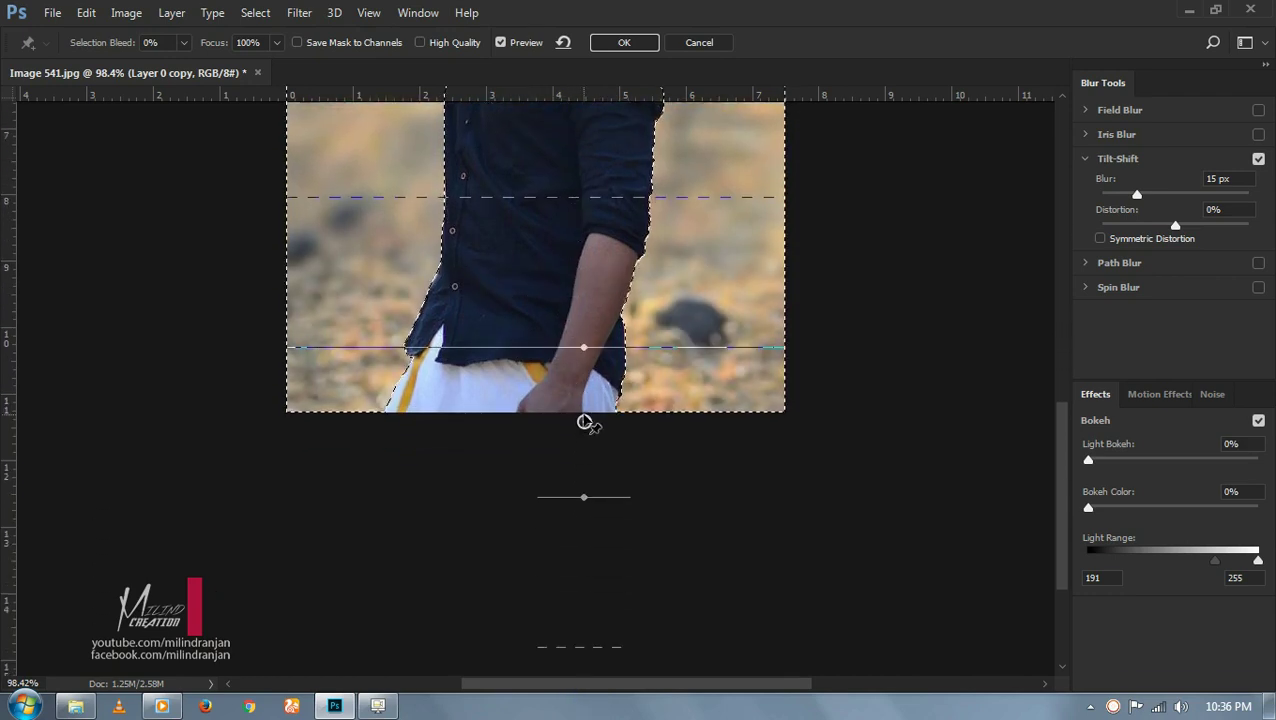
left_click_drag(584, 425, 609, 615)
left_click_drag(618, 411, 612, 456)
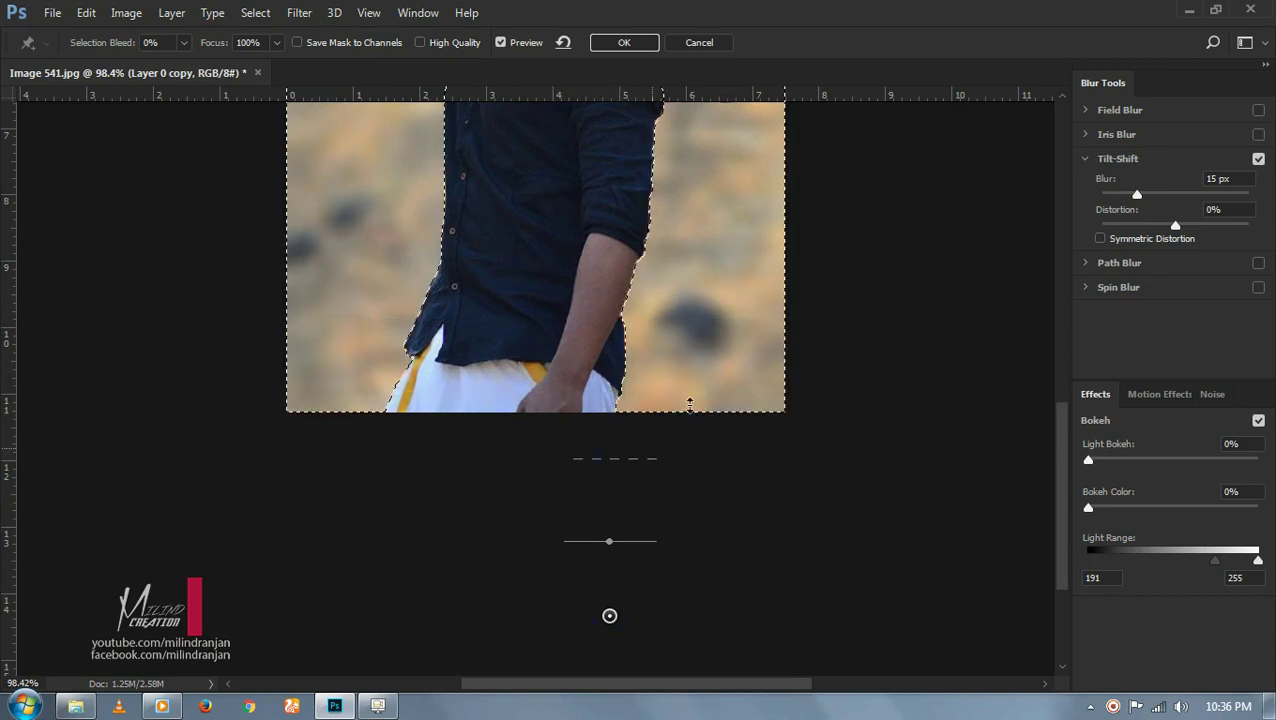
scroll(689, 403, "up", 5)
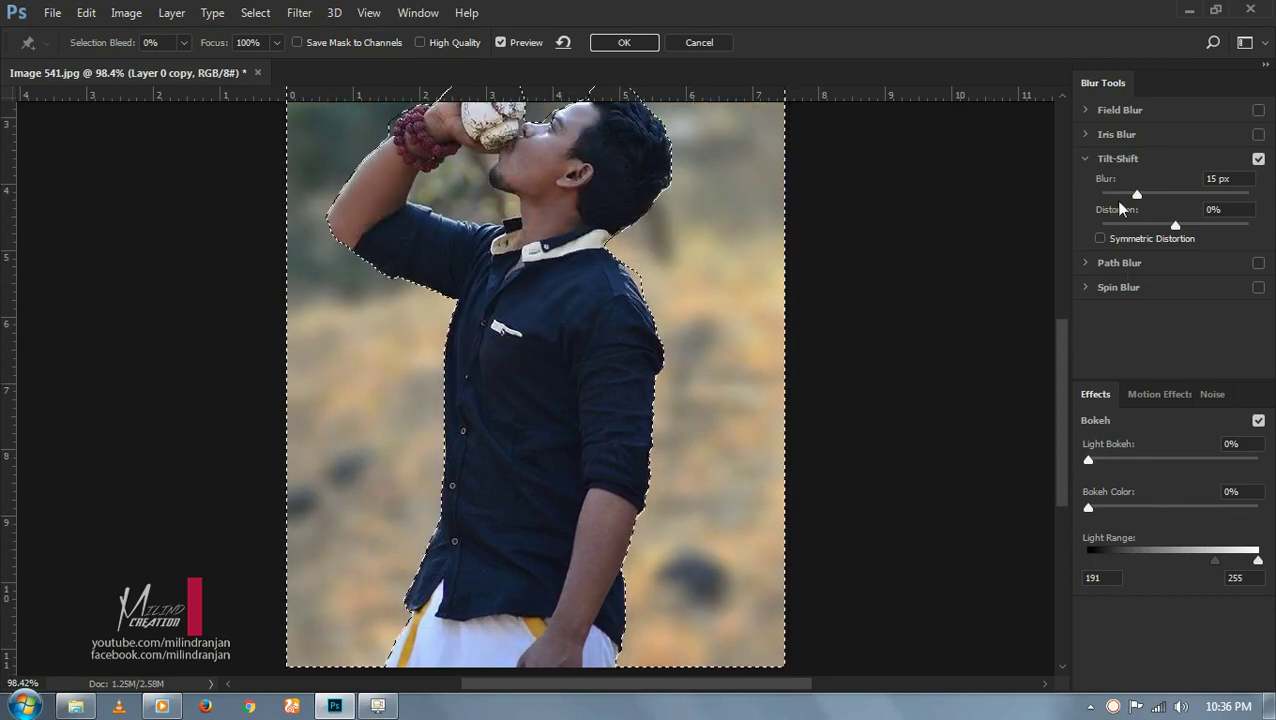
- Set Tilt-Shift blur to 19 px, Light Bokeh 35%, Light Range 140–146, and apply
left_click(1120, 196)
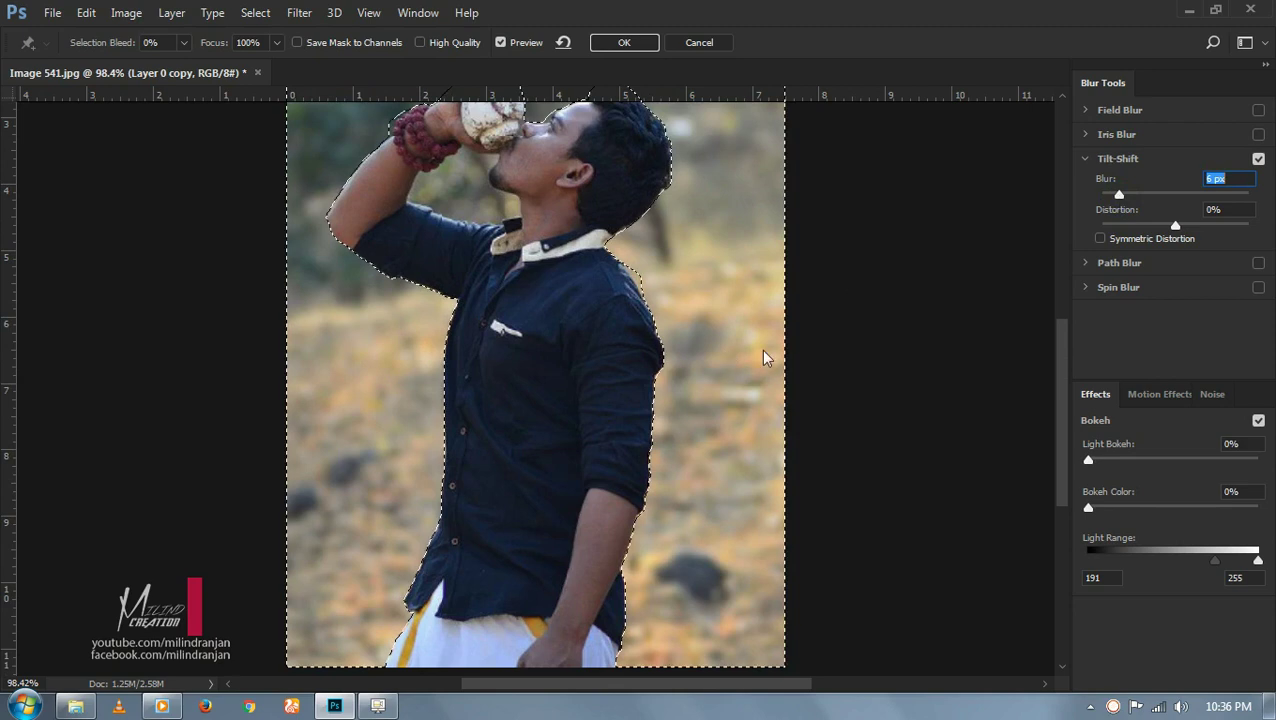
key("Up")
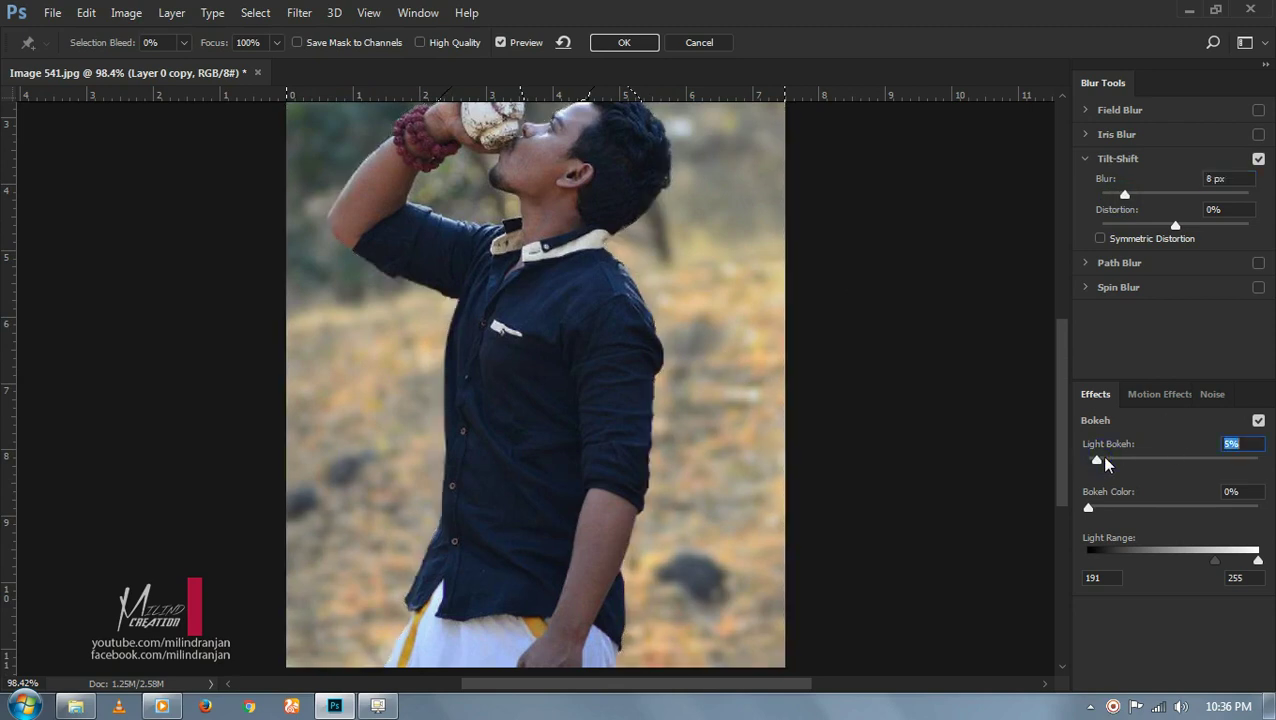
left_click_drag(1105, 463, 1120, 462)
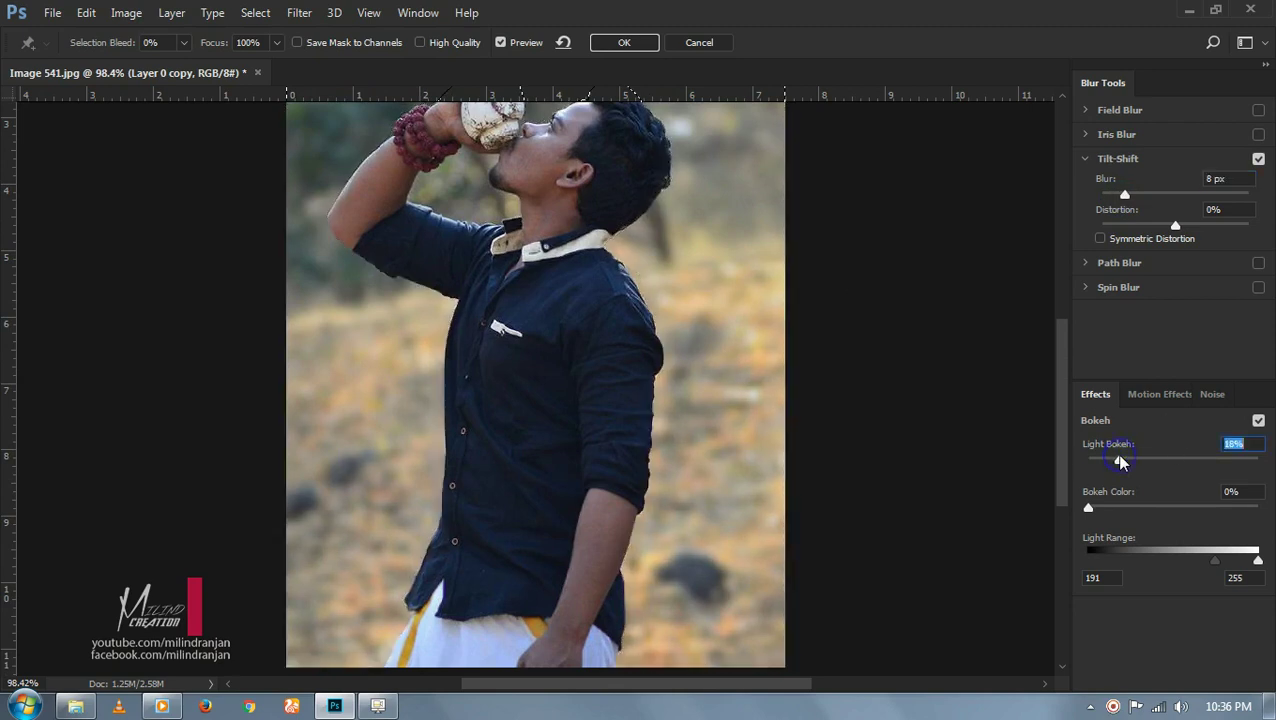
left_click(1165, 560)
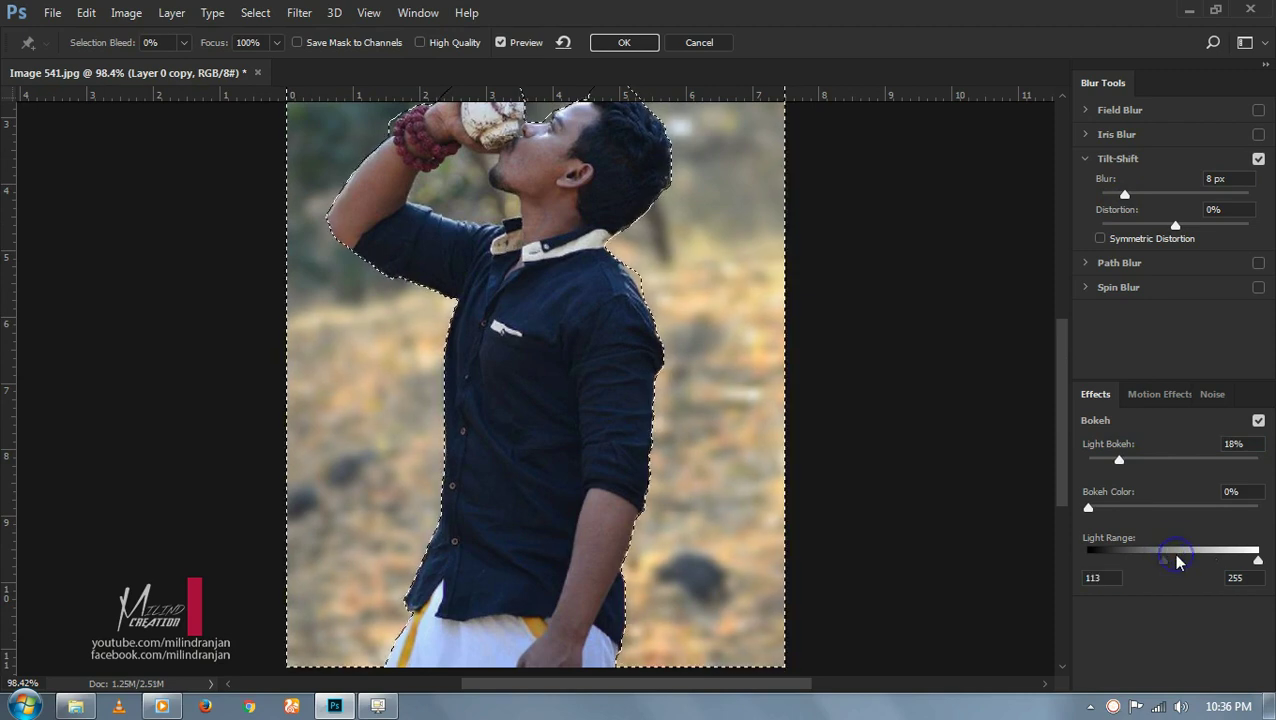
left_click(1174, 562)
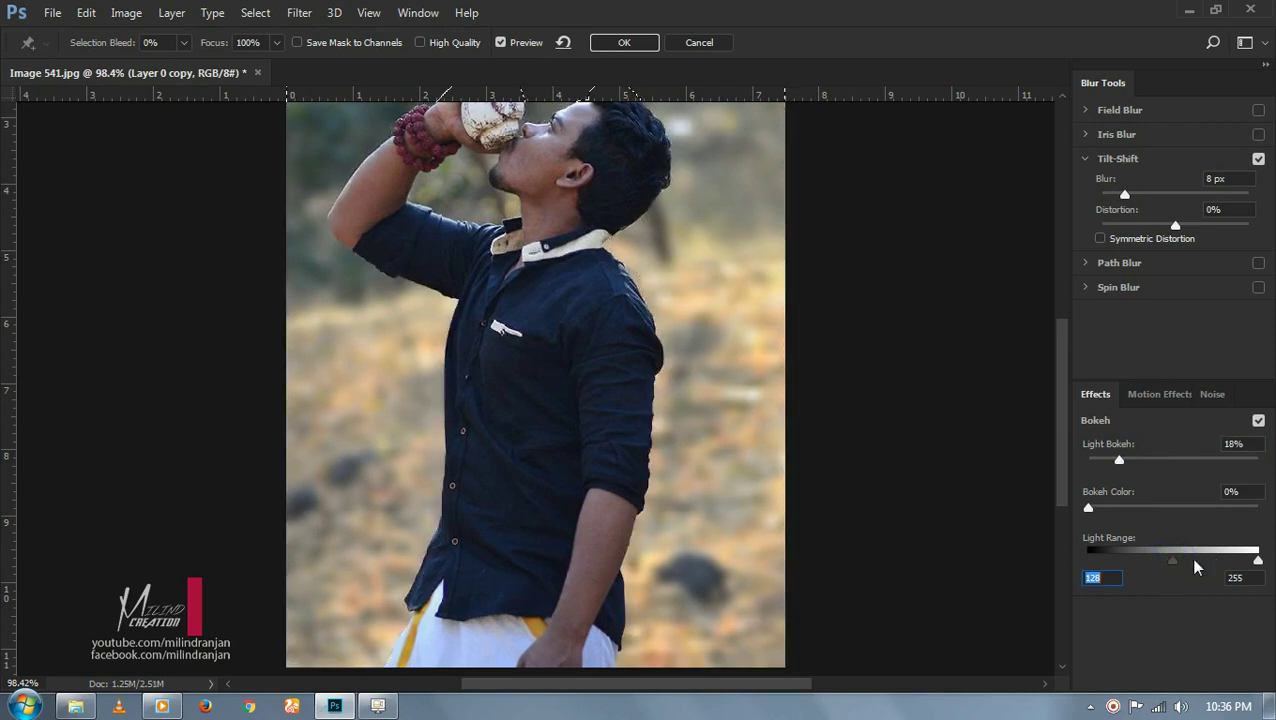
left_click(1182, 562)
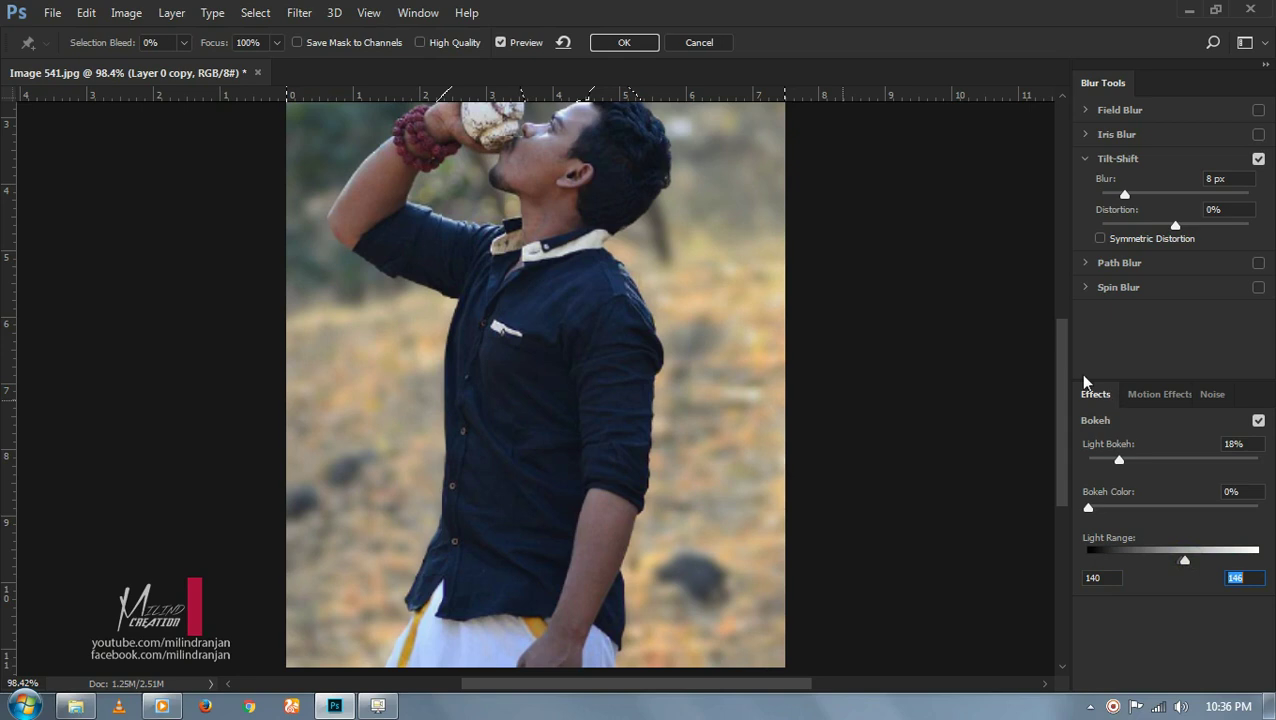
left_click_drag(1062, 398, 1061, 343)
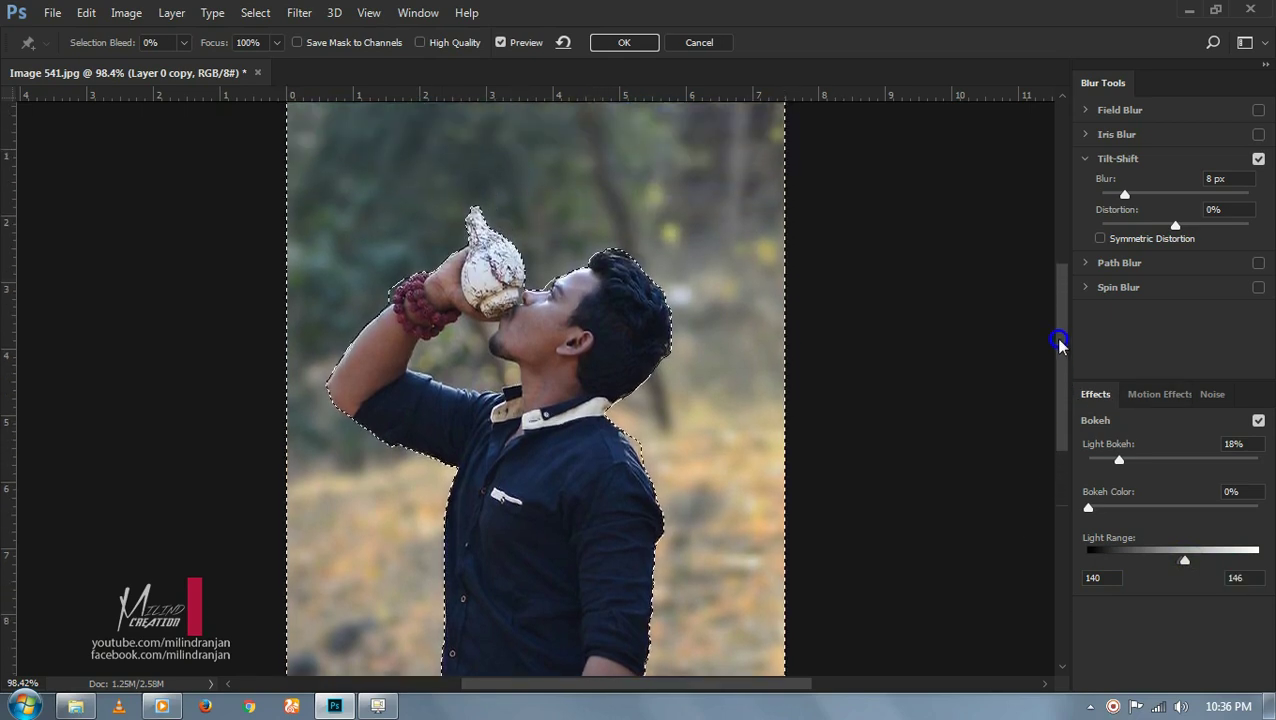
left_click_drag(1124, 194, 1174, 194)
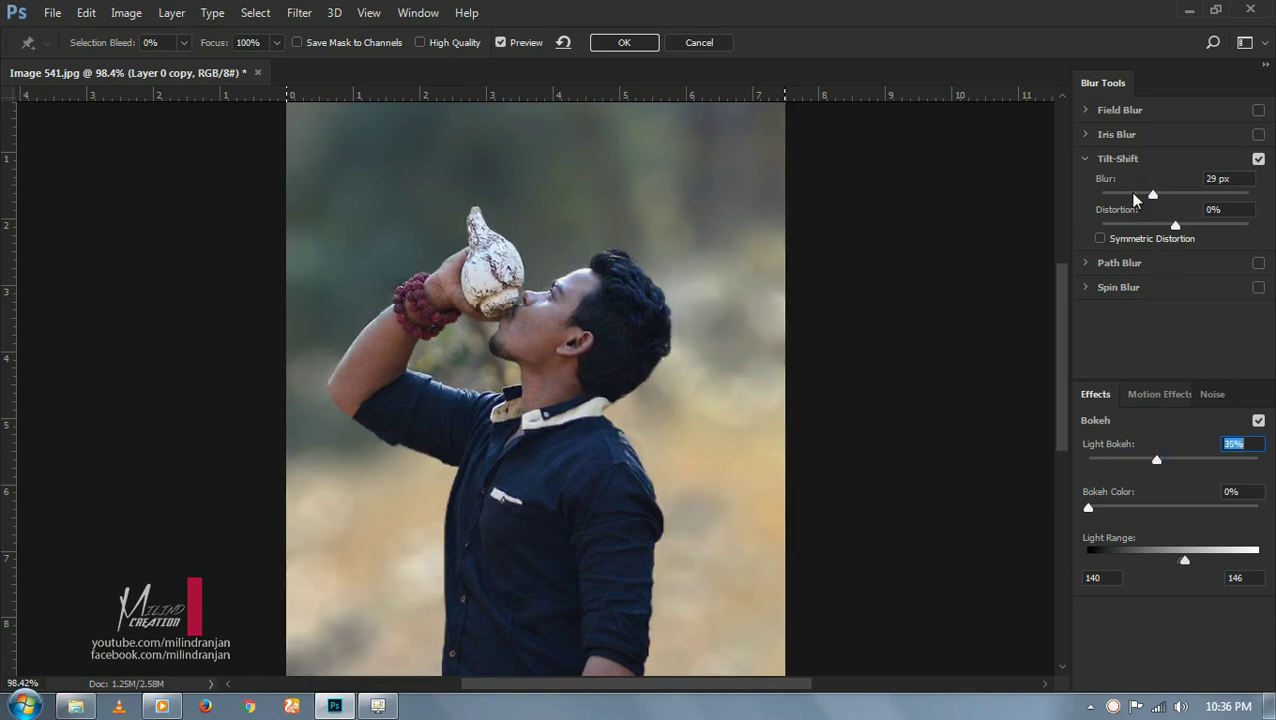
left_click_drag(1152, 194, 1131, 194)
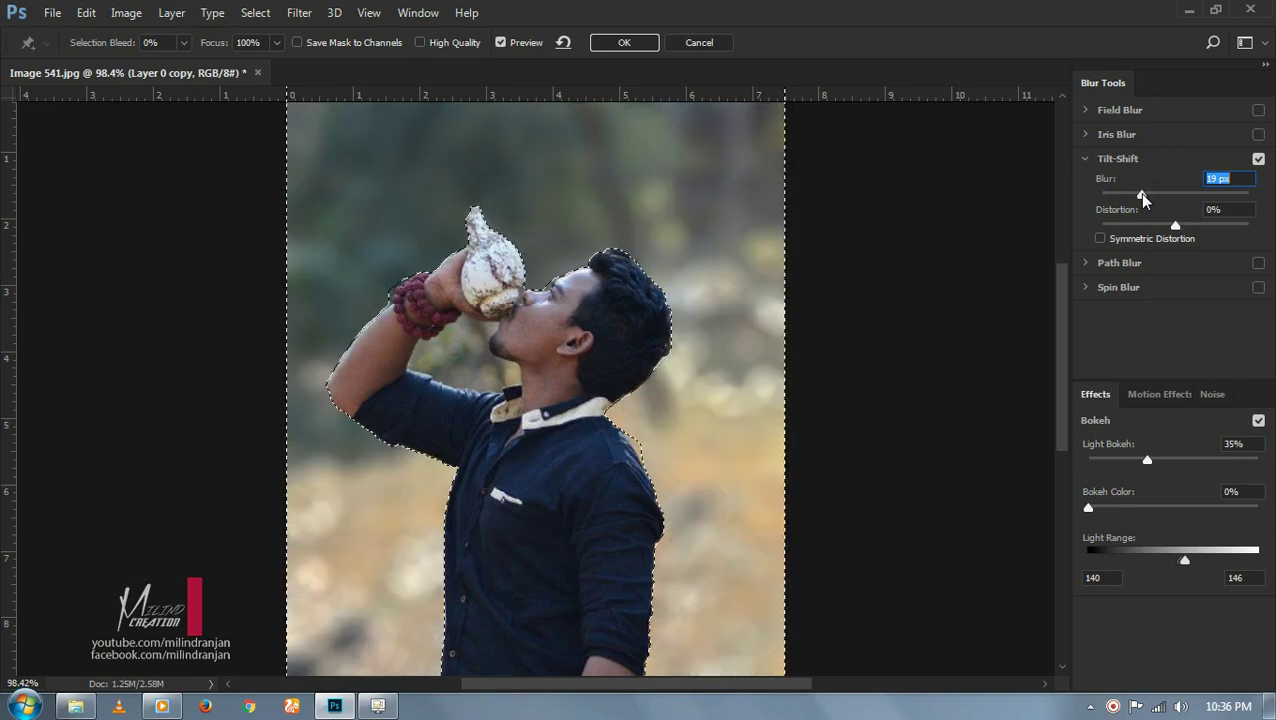
left_click(607, 44)
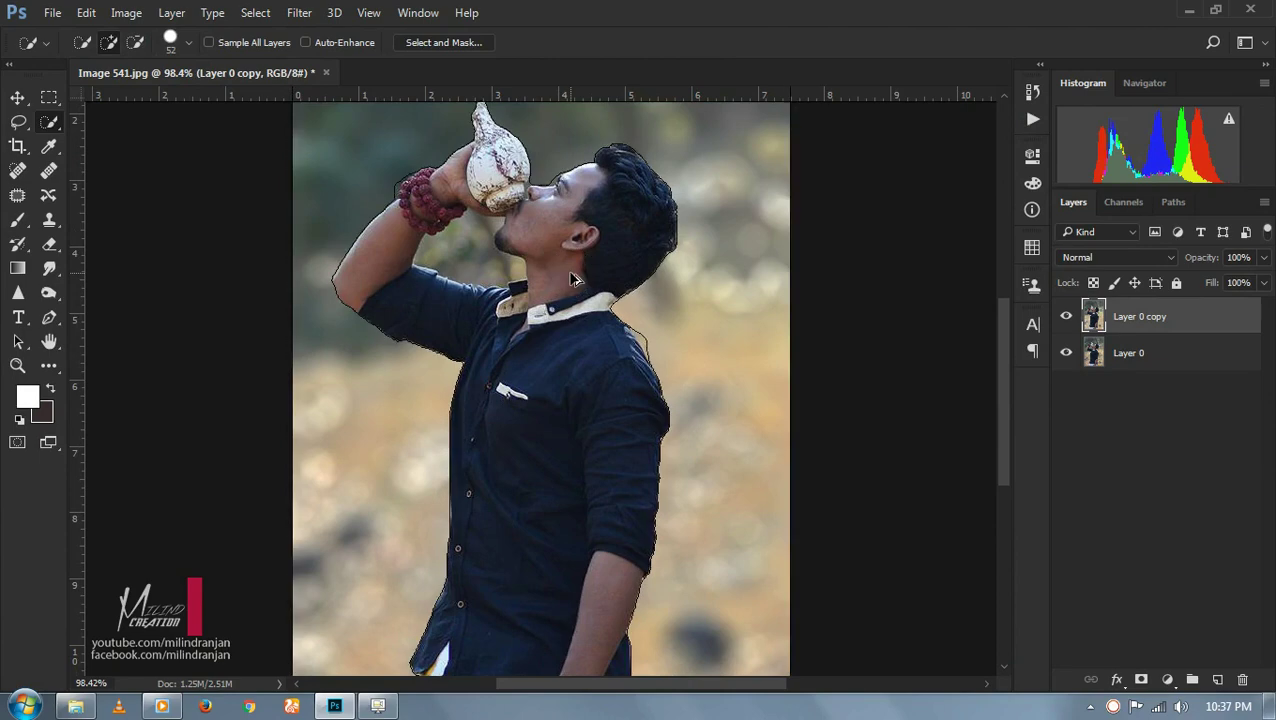
- Set the blurred Layer 0 copy to 80% opacity in Normal mode
scroll(573, 283, "down", 3)
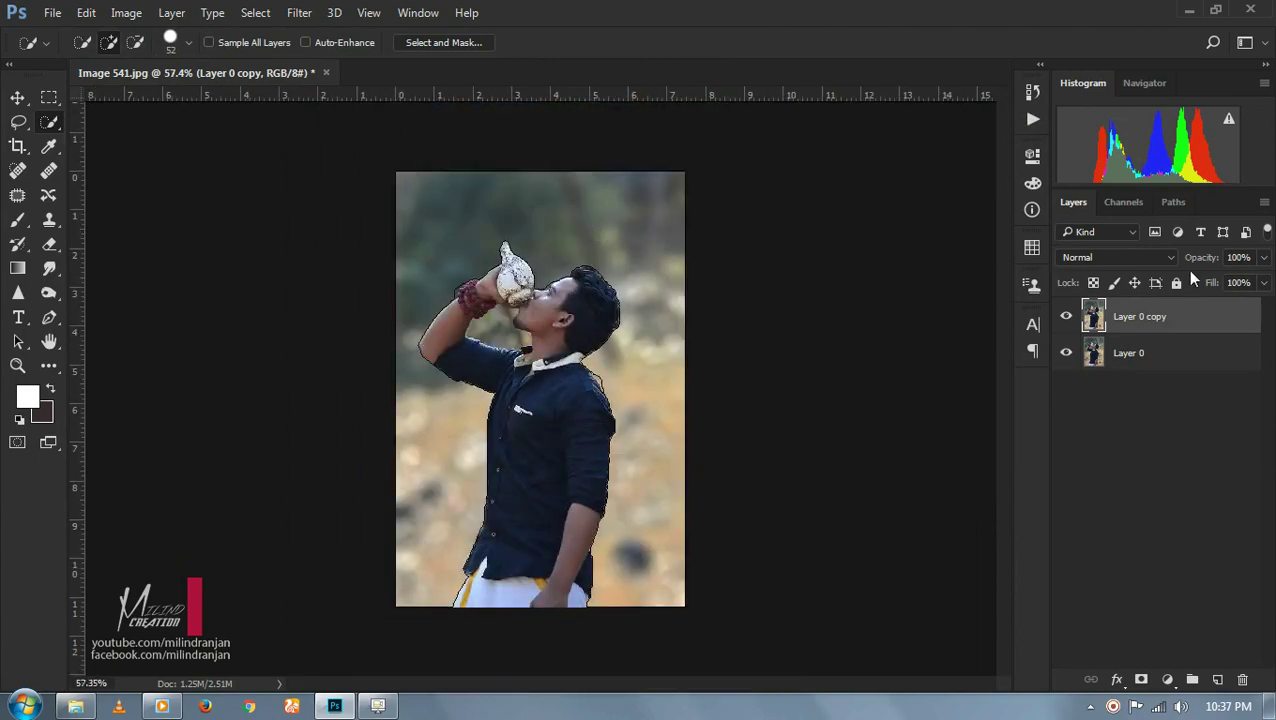
left_click_drag(1200, 257, 1182, 260)
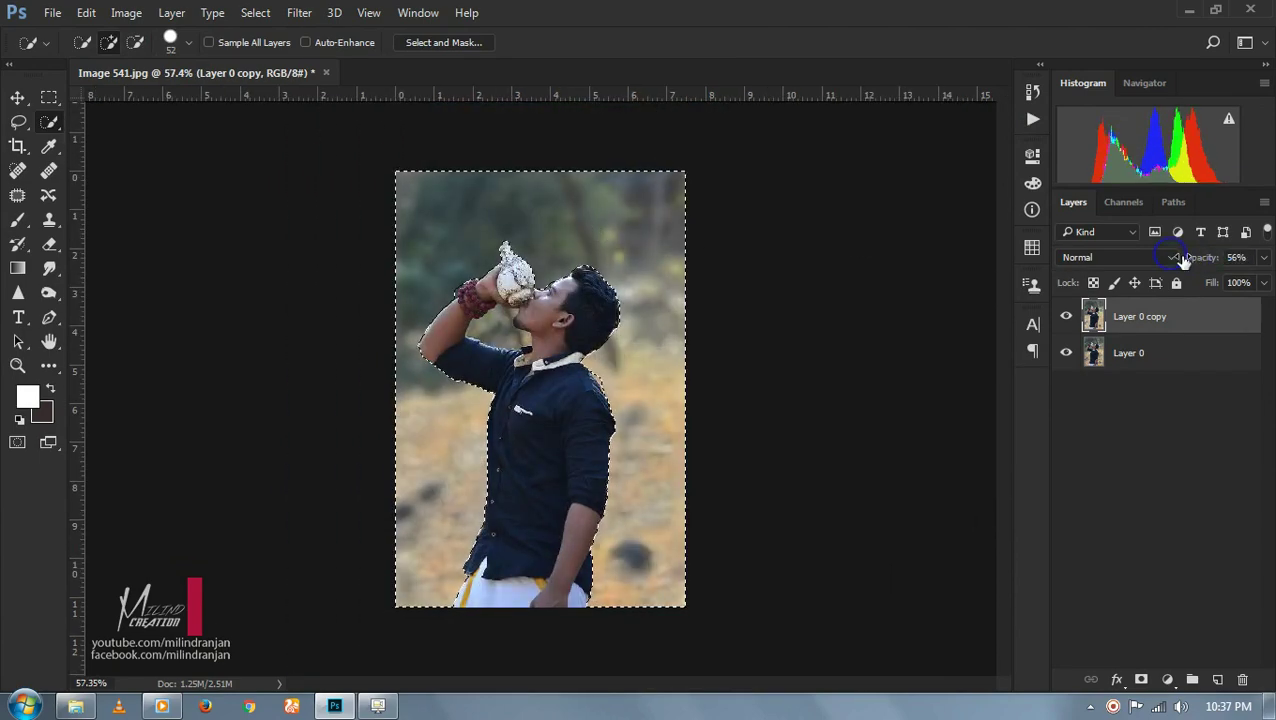
left_click(1178, 257)
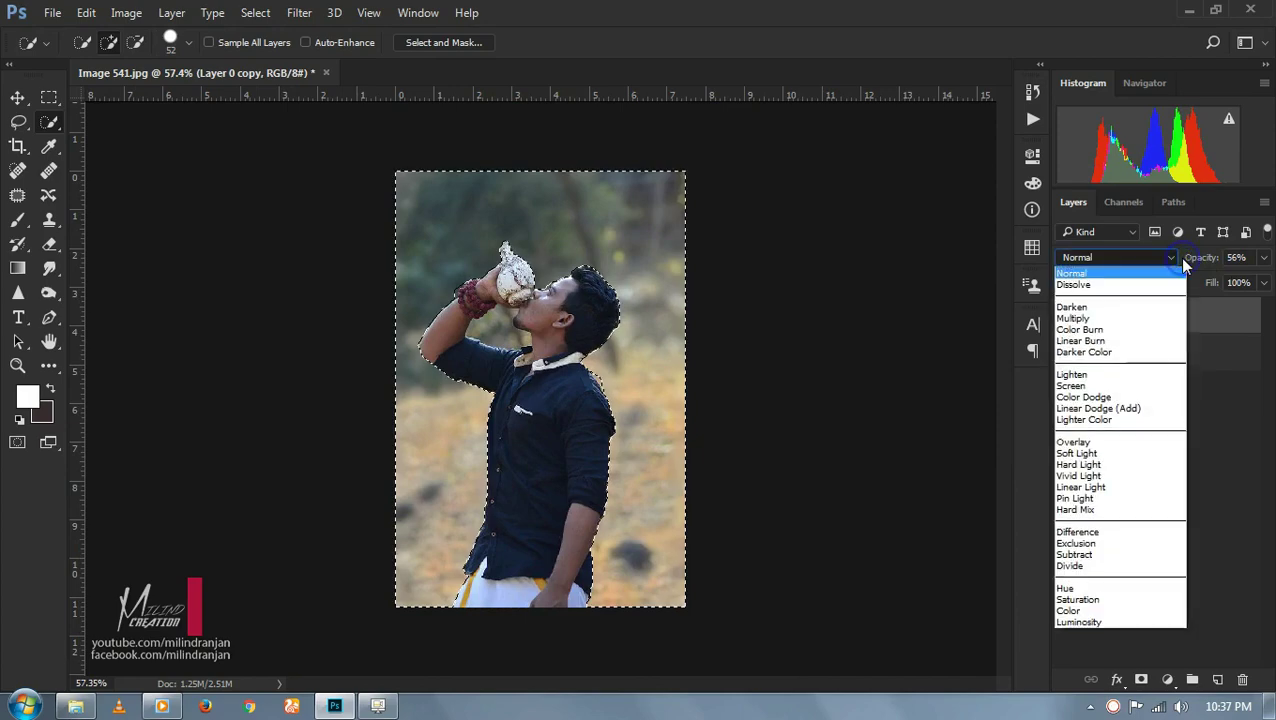
left_click(1182, 260)
left_click_drag(1188, 258, 1212, 260)
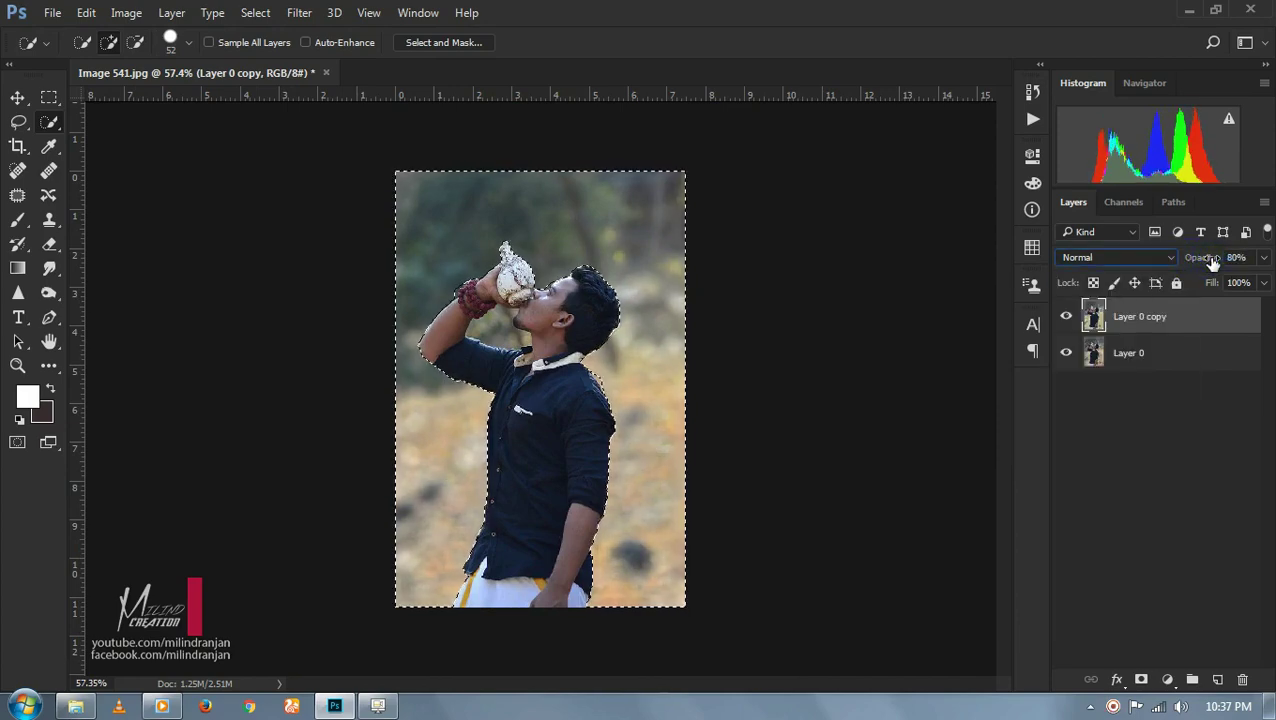
- Merge Layer 0 copy with Layer 0 and deselect the man
left_click(1167, 352, "shift")
right_click(1167, 352)
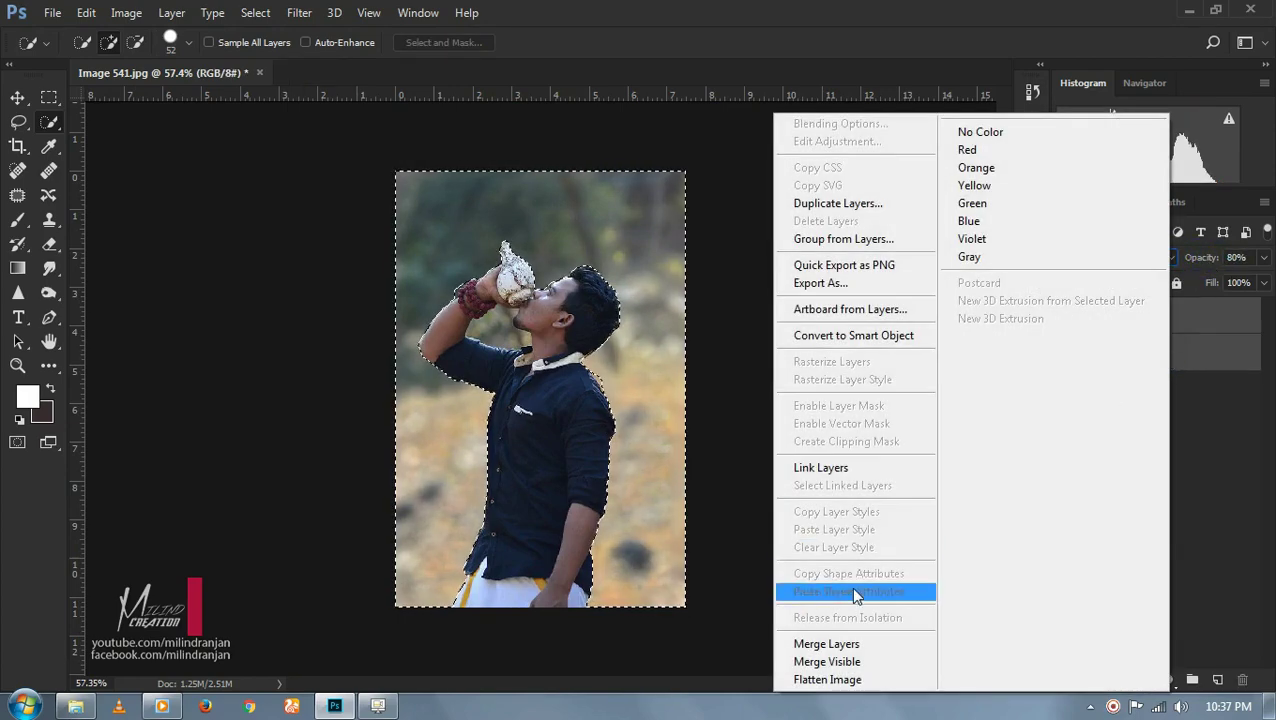
left_click(826, 644)
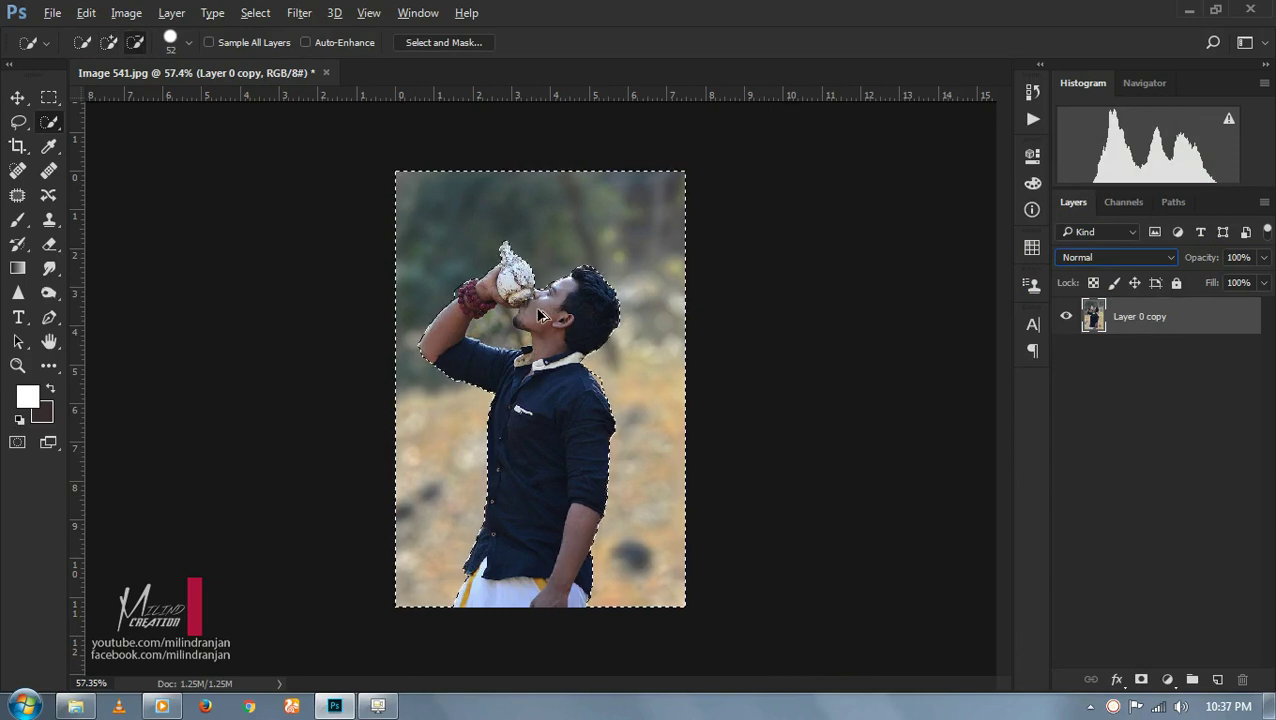
right_click(575, 228)
left_click(610, 248)
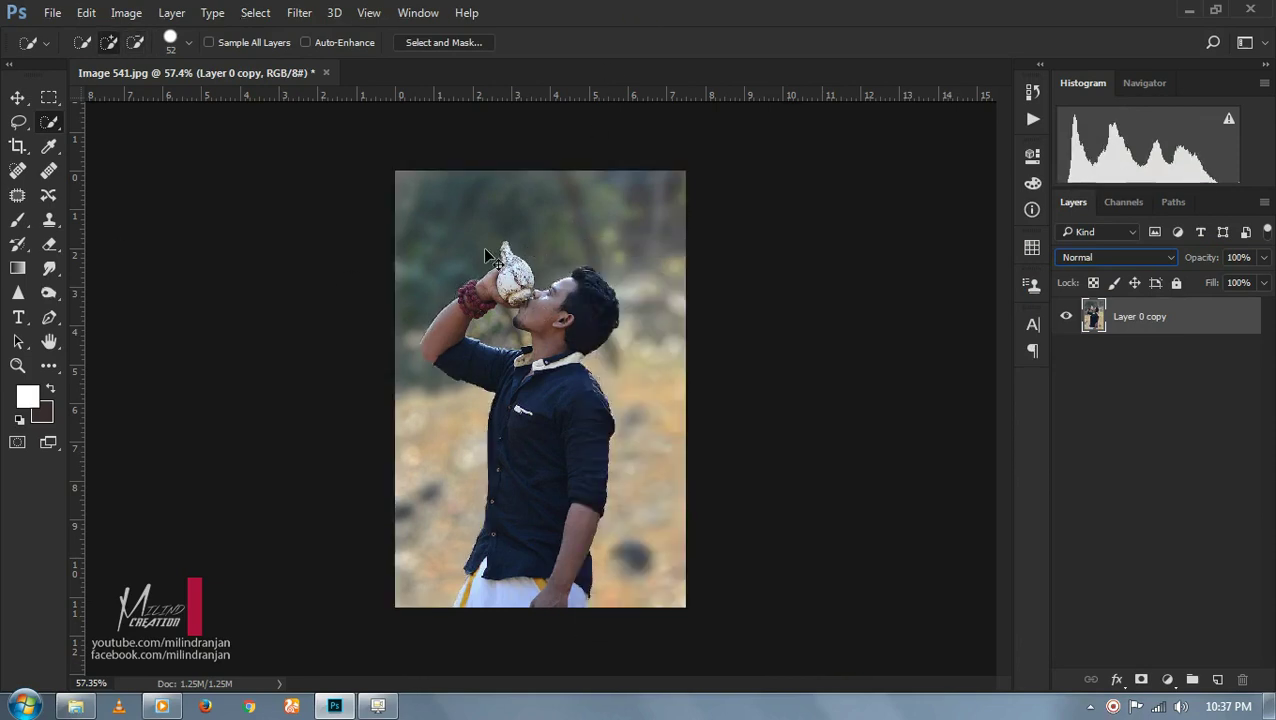
key("ctrl+1")
left_click_drag(581, 366, 595, 421)
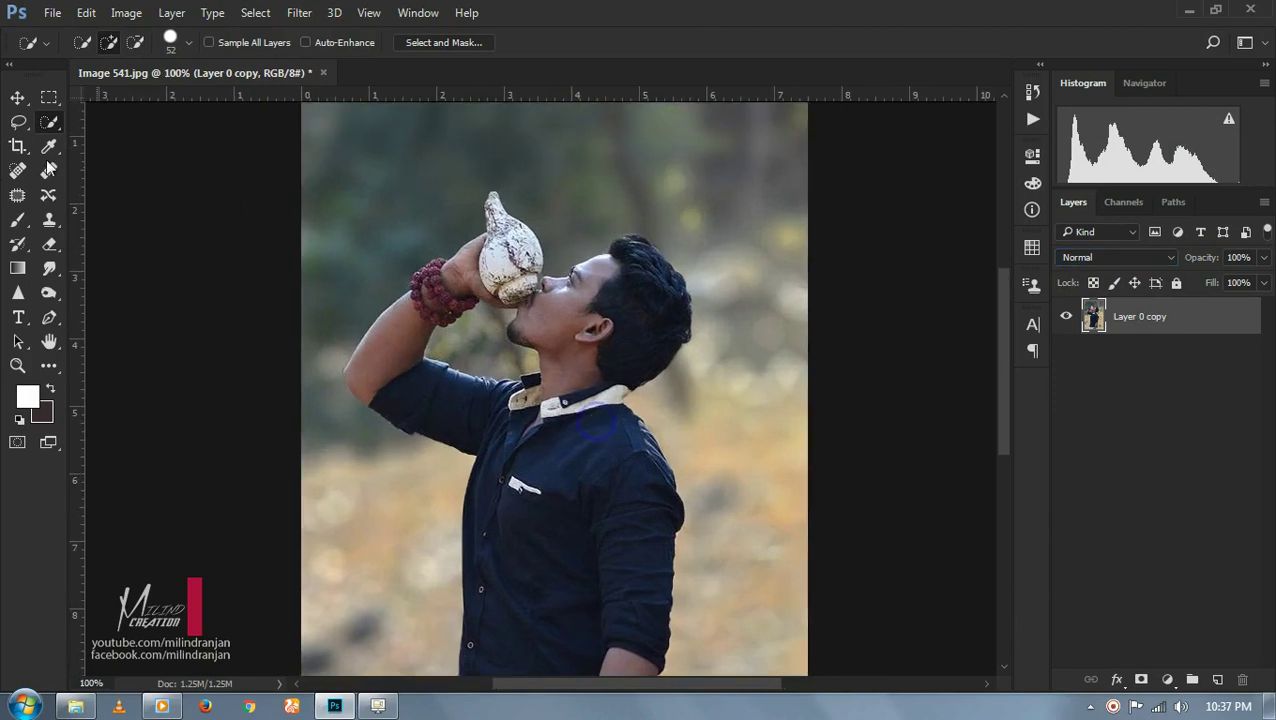
- Clone sampled background over the light halo at the shoulder, arm and neck
left_click(48, 244)
left_click(51, 228)
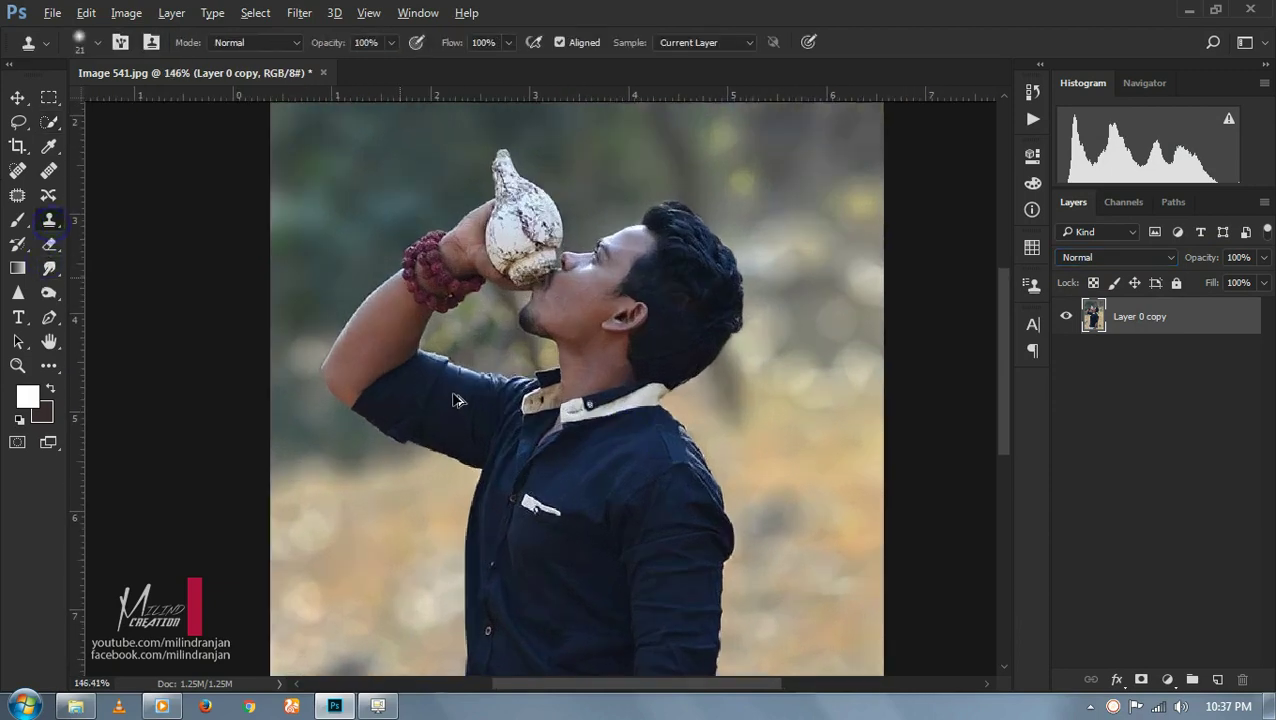
scroll(455, 395, "up", 5)
left_click(341, 515, "alt")
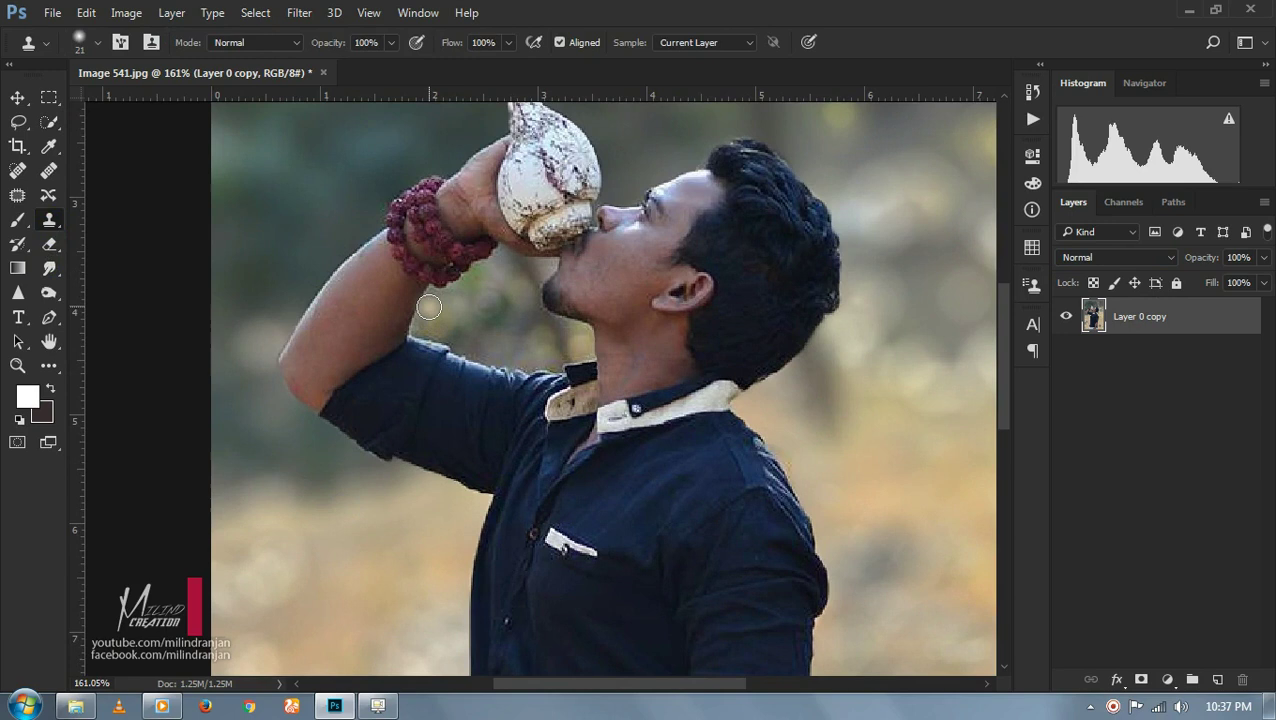
left_click_drag(423, 327, 542, 355)
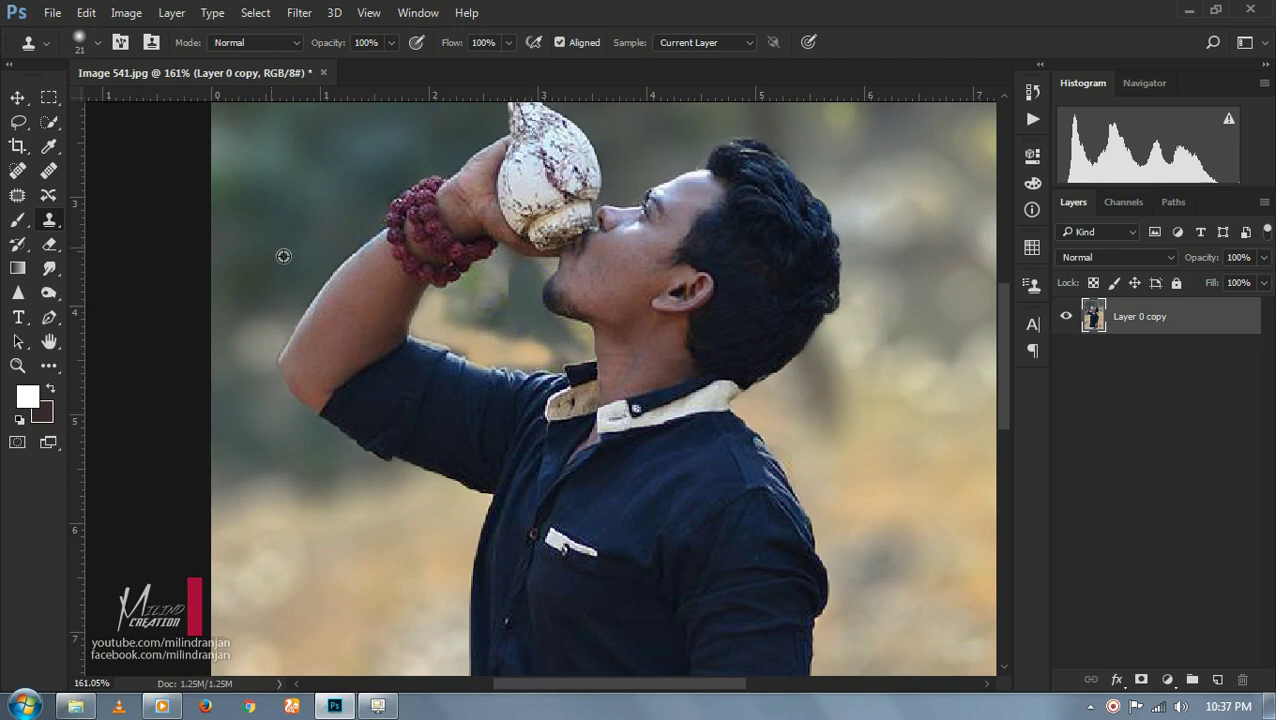
mouse_move(498, 293)
left_mouse_down()
mouse_move(491, 307)
mouse_move(466, 292)
left_mouse_up()
mouse_move(381, 378)
left_mouse_down()
mouse_move(464, 299)
mouse_move(545, 342)
mouse_move(477, 314)
left_mouse_up()
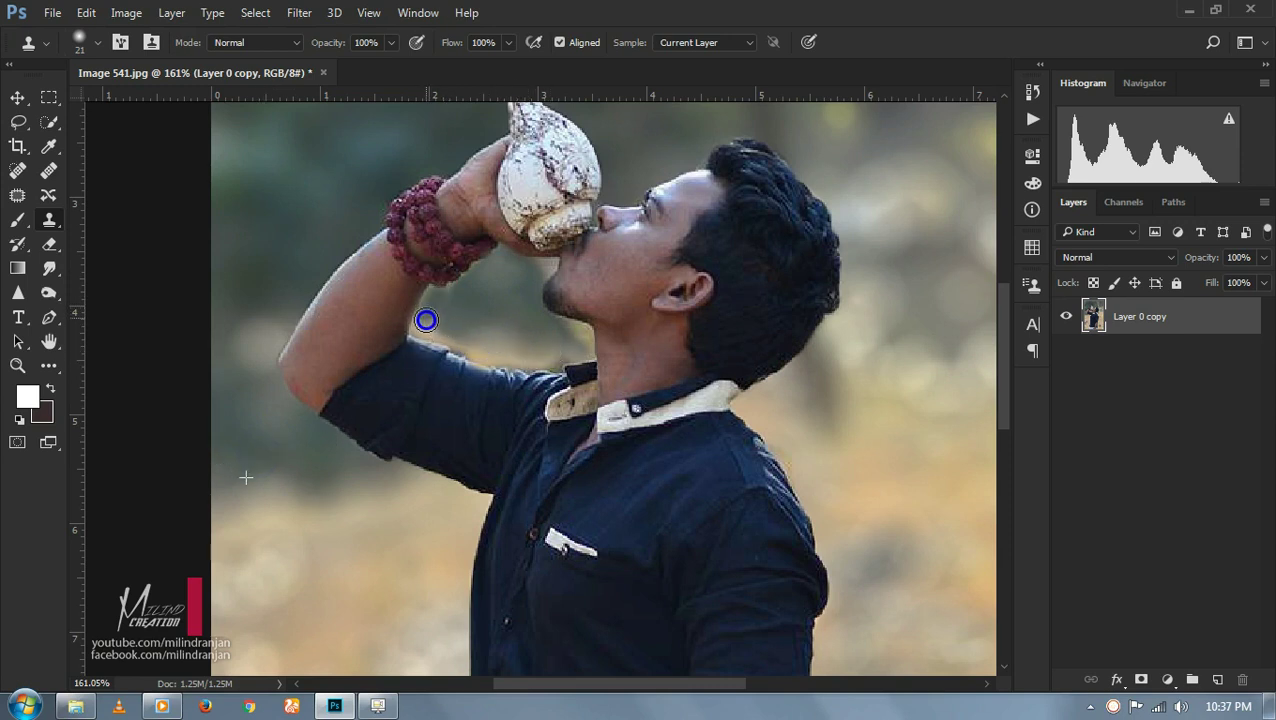
left_click_drag(556, 359, 572, 346)
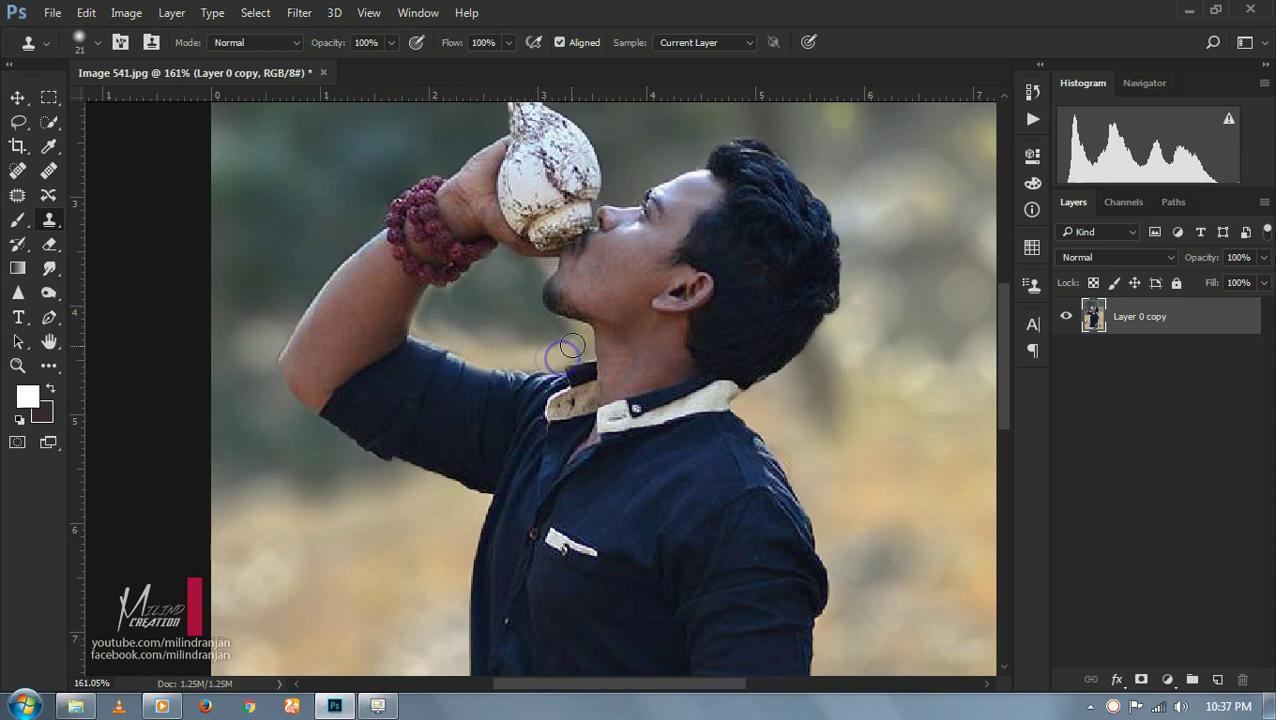
- Enlarge the Clone Stamp brush to 66 px with 4% hardness
scroll(496, 288, "down", 5)
scroll(495, 320, "up", 1)
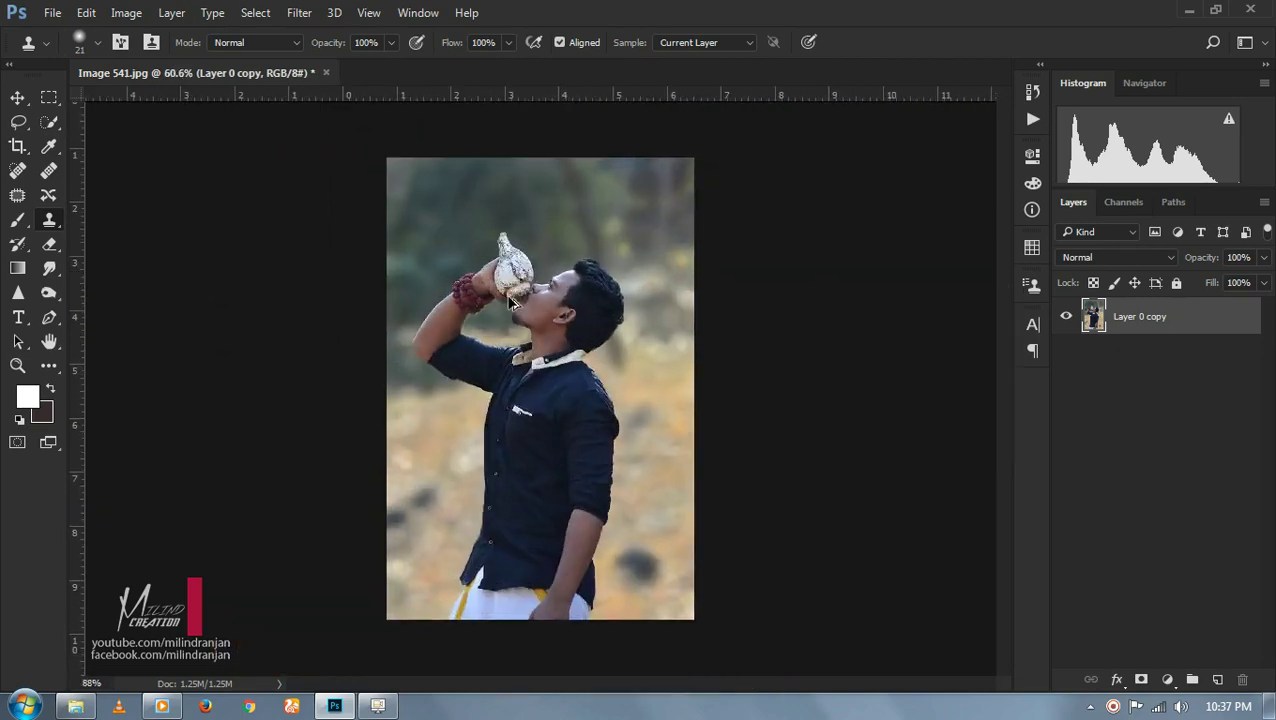
scroll(492, 357, "up", 5)
scroll(492, 357, "up", 1)
scroll(604, 322, "down", 3)
scroll(544, 333, "down", 2)
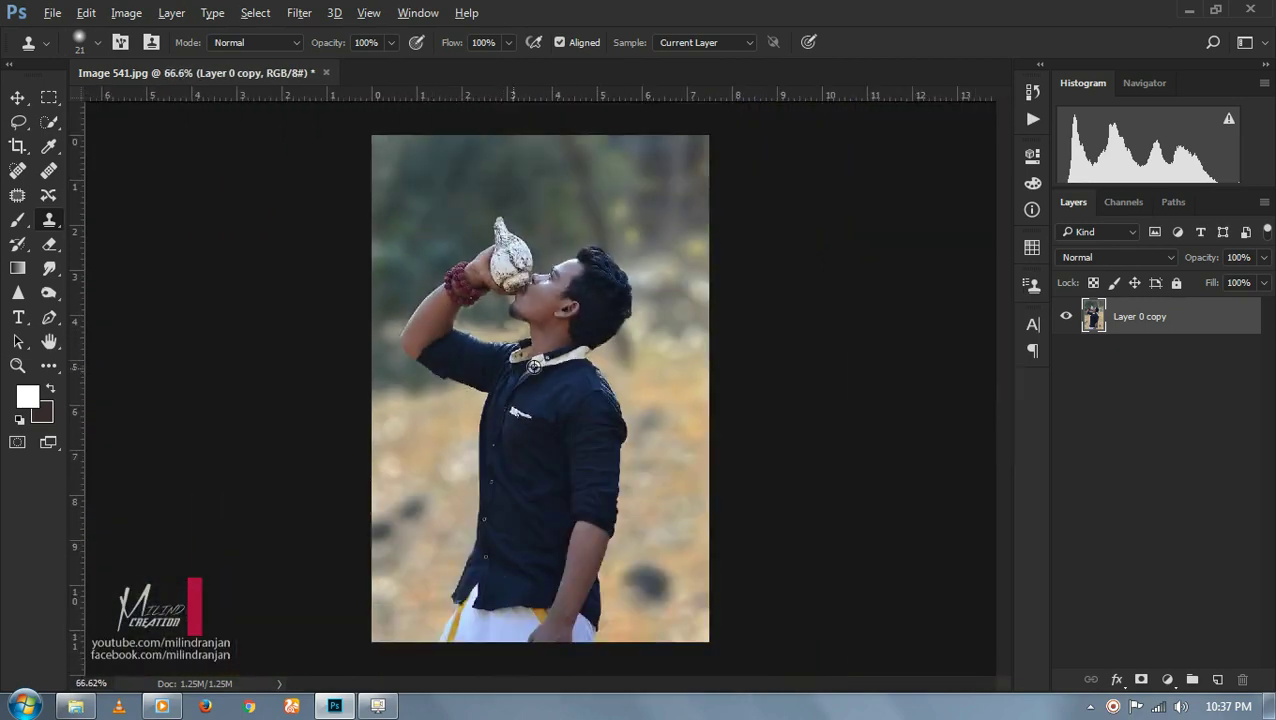
right_click(680, 311)
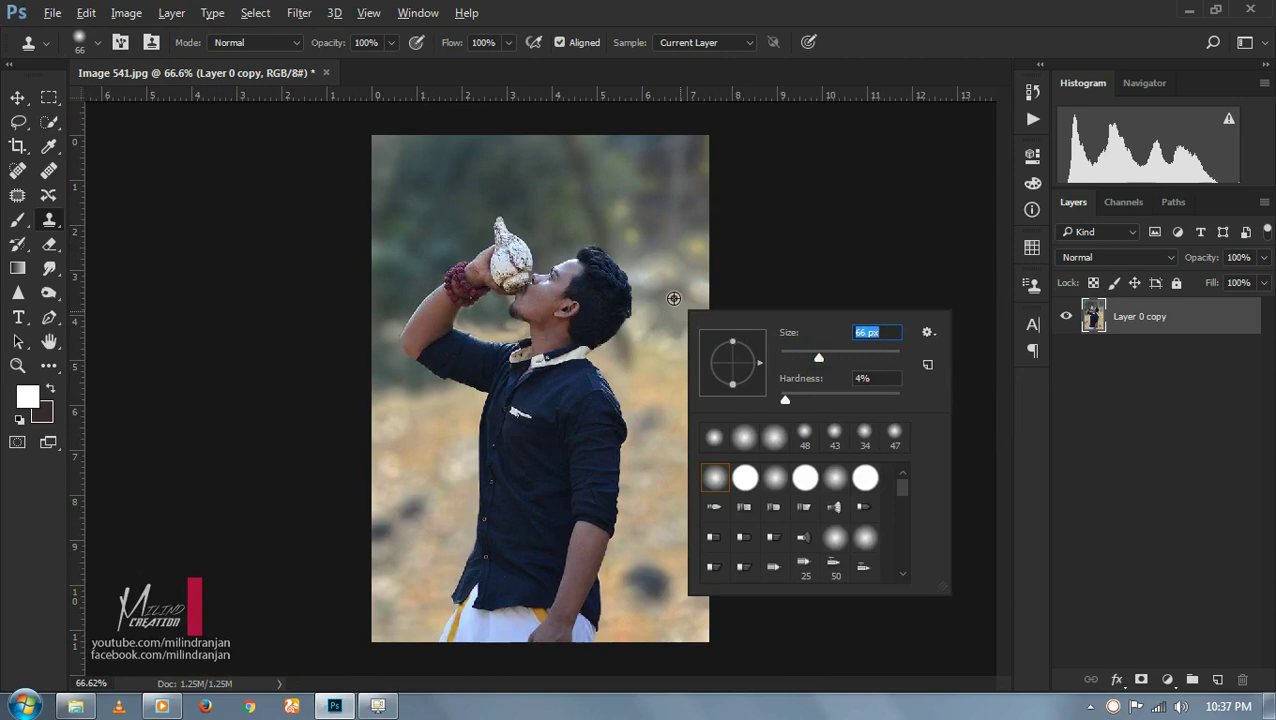
key("Return")
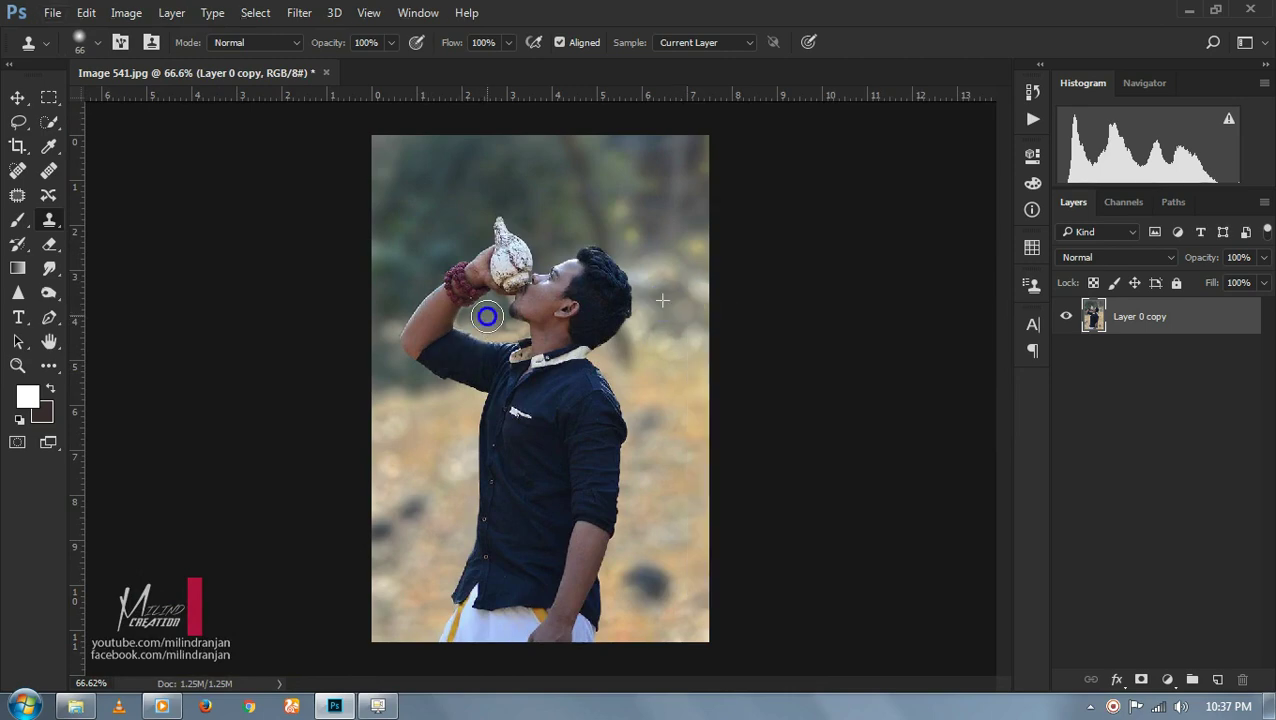
scroll(492, 323, "down", 2)
scroll(540, 380, "up", 2)
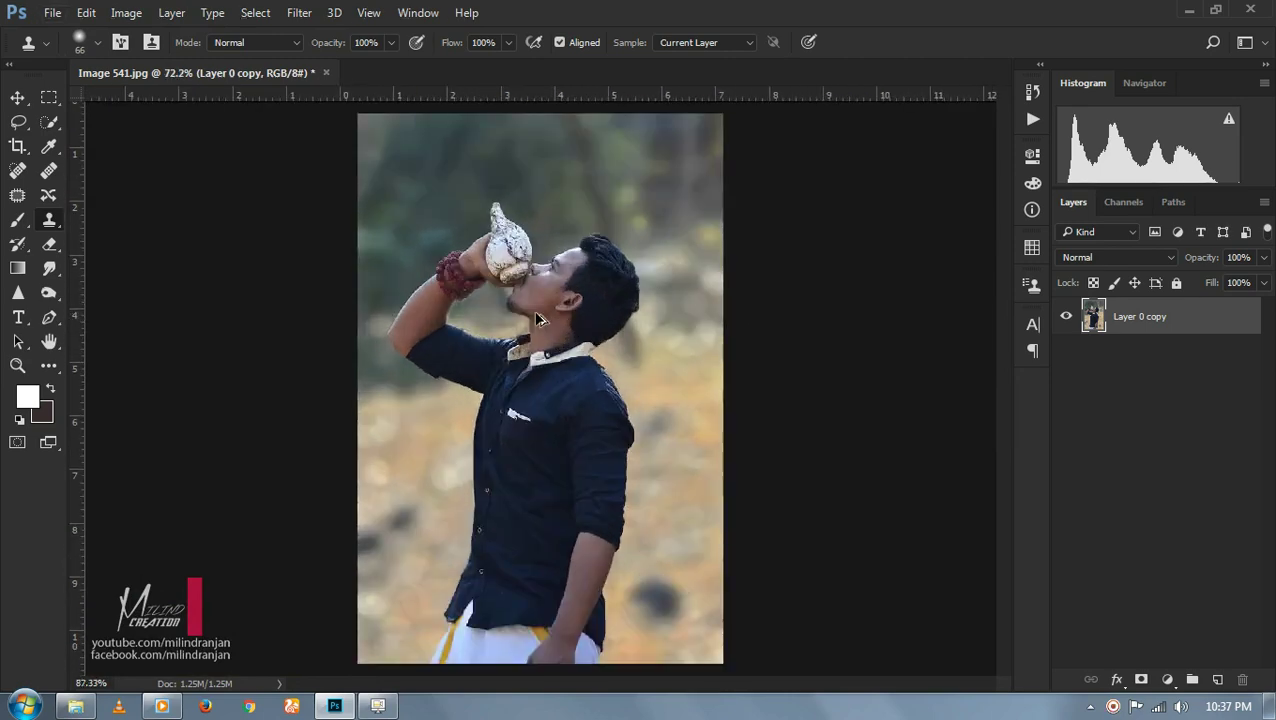
scroll(594, 448, "up", 3)
scroll(594, 448, "down", 2)
scroll(594, 448, "down", 1)
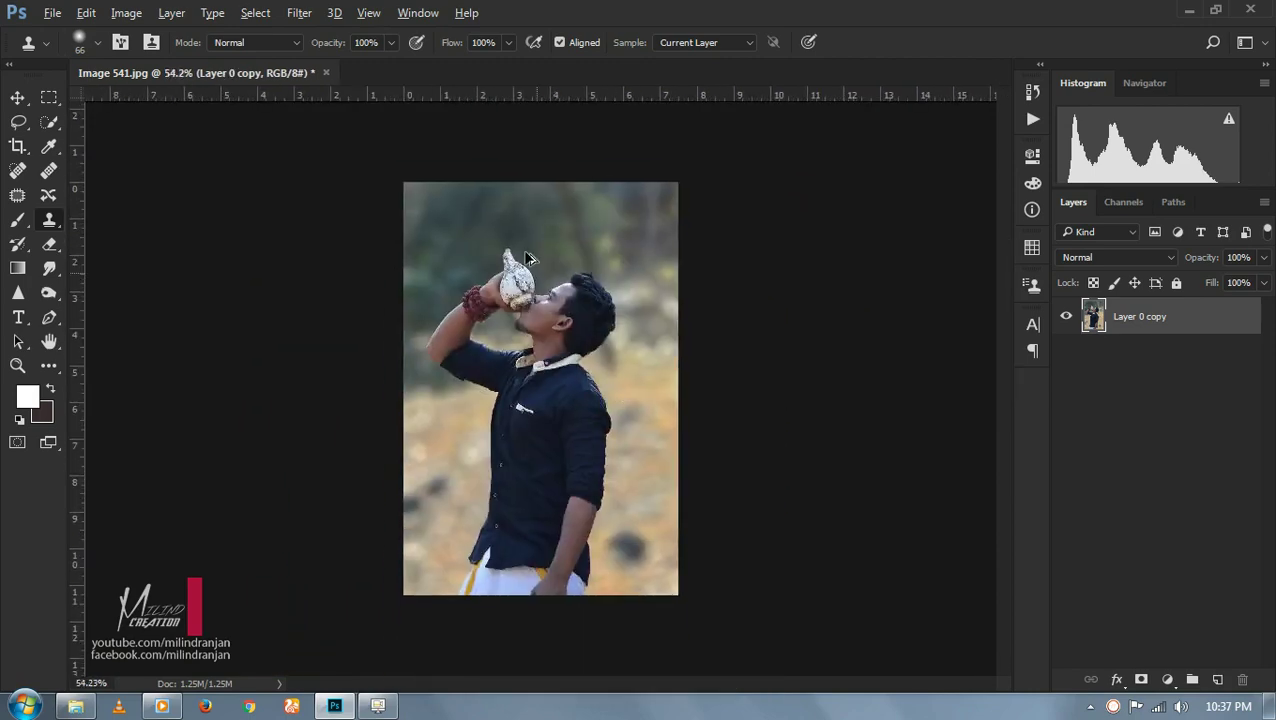
scroll(493, 179, "up", 3)
scroll(490, 175, "up", 1)
scroll(490, 175, "down", 3)
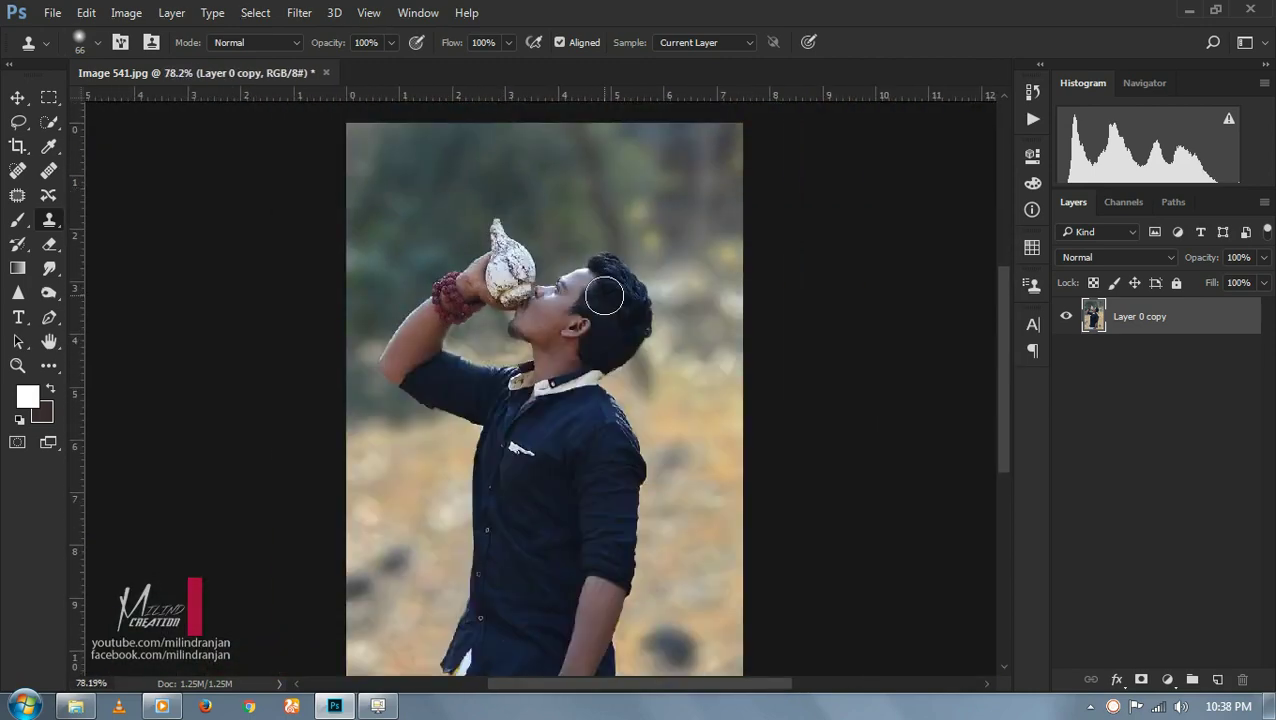
- Duplicate the merged layer as Layer 0 copy 2
right_click(1151, 319)
left_click(820, 205)
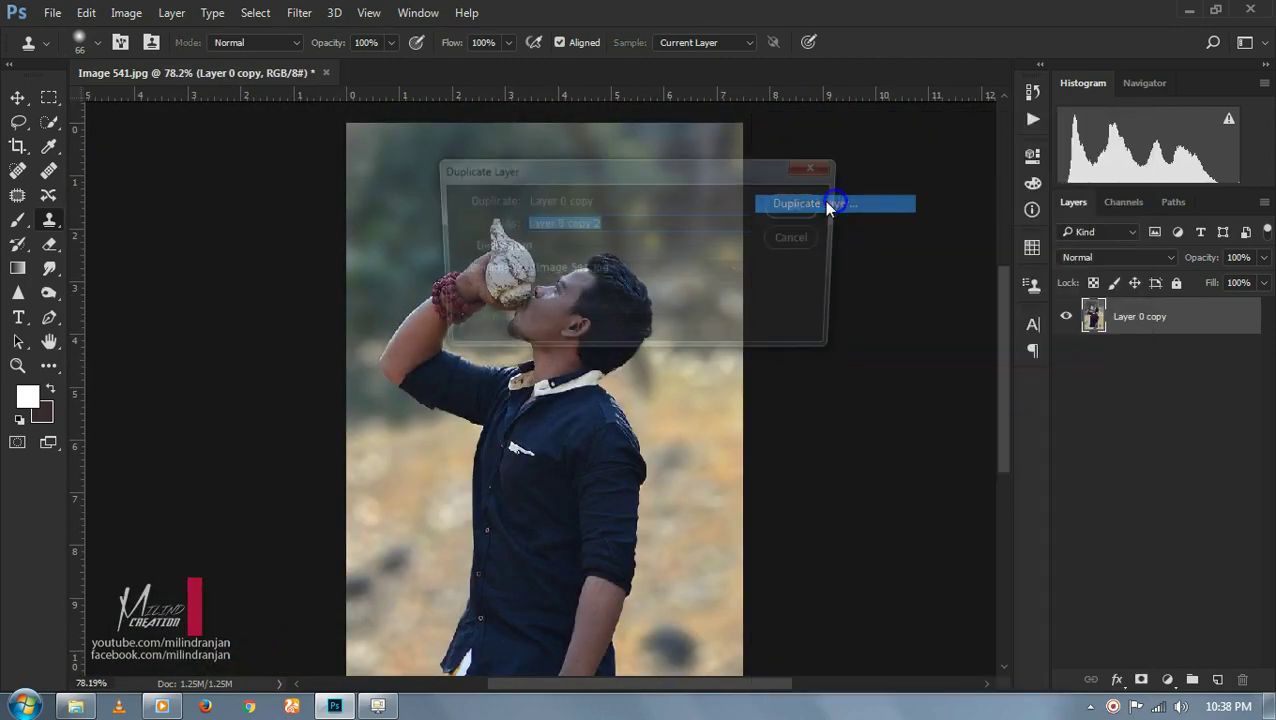
scroll(504, 240, "up", 3)
scroll(504, 240, "down", 2)
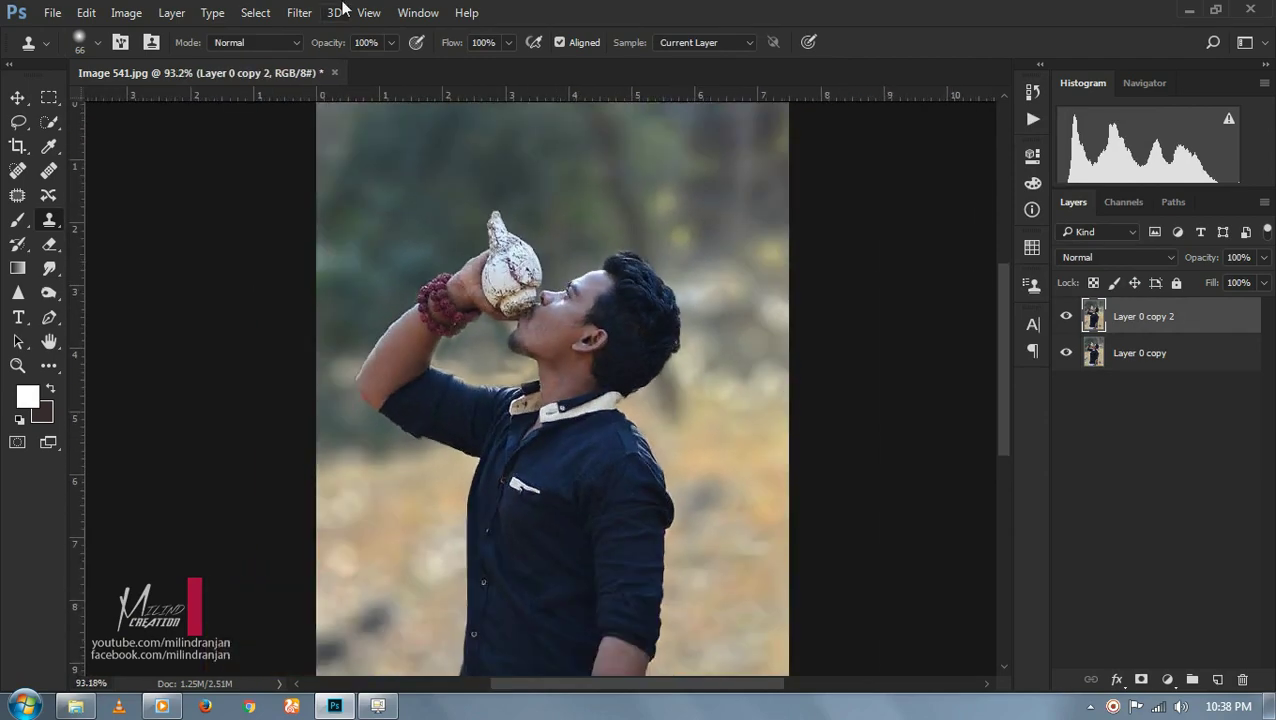
- In Camera Raw set Vibrance +35, Clarity +19, Highlights +47, Shadows −23, Whites +38, Blacks −28
left_click(300, 14)
left_click(350, 118)
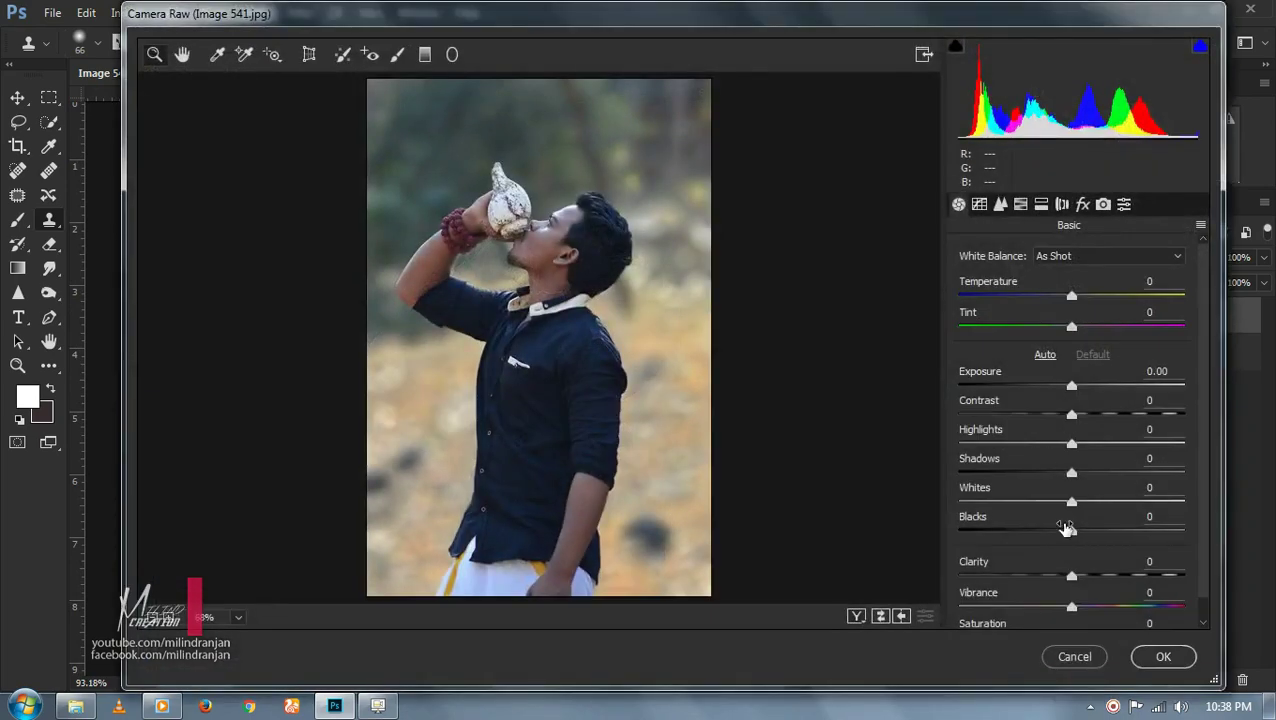
type("35")
key("Return")
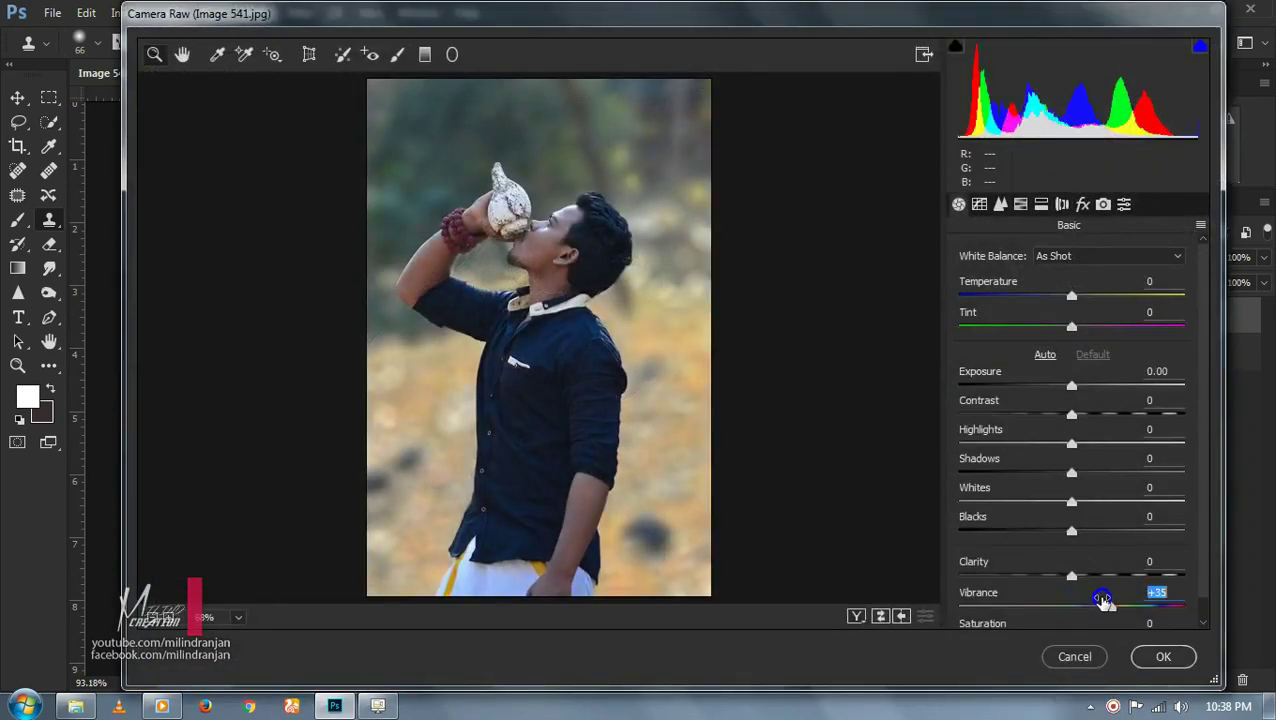
left_click_drag(1068, 570, 1092, 574)
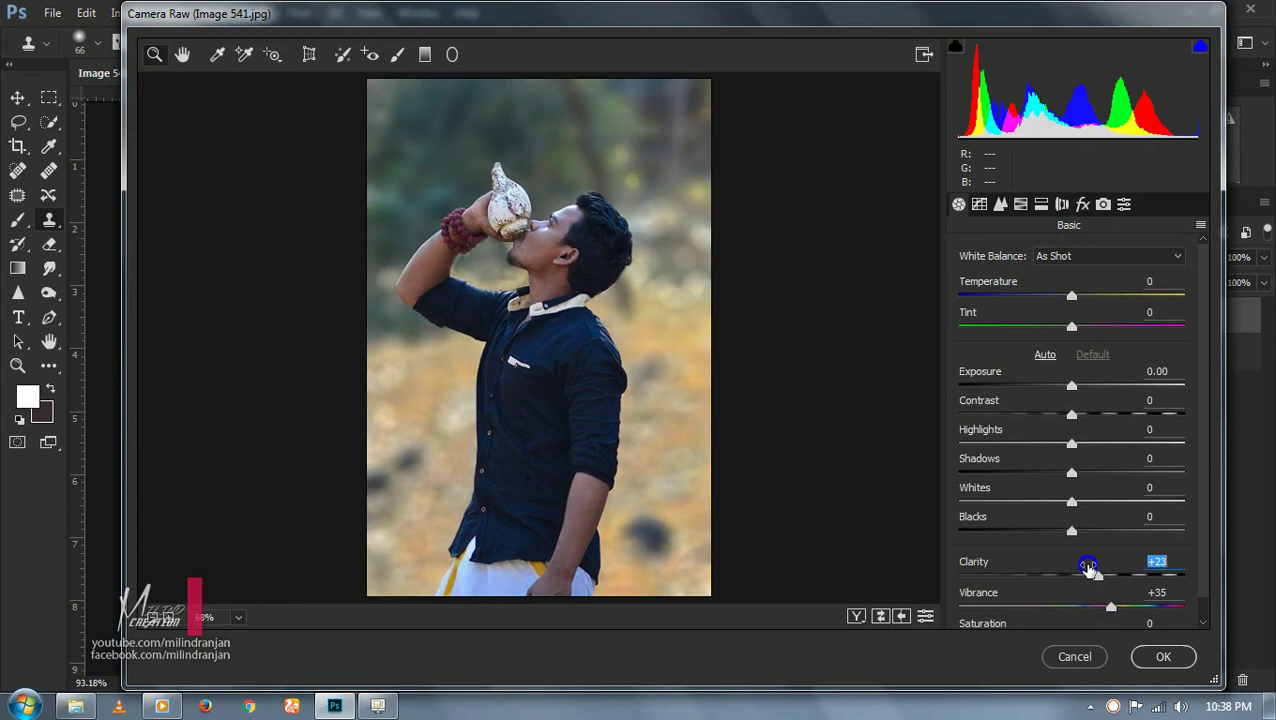
mouse_move(1072, 531)
left_mouse_down()
mouse_move(1045, 529)
mouse_move(1125, 500)
mouse_move(1101, 503)
mouse_move(1104, 470)
mouse_move(1055, 480)
mouse_move(1095, 440)
mouse_move(1094, 408)
mouse_move(1064, 413)
left_mouse_up()
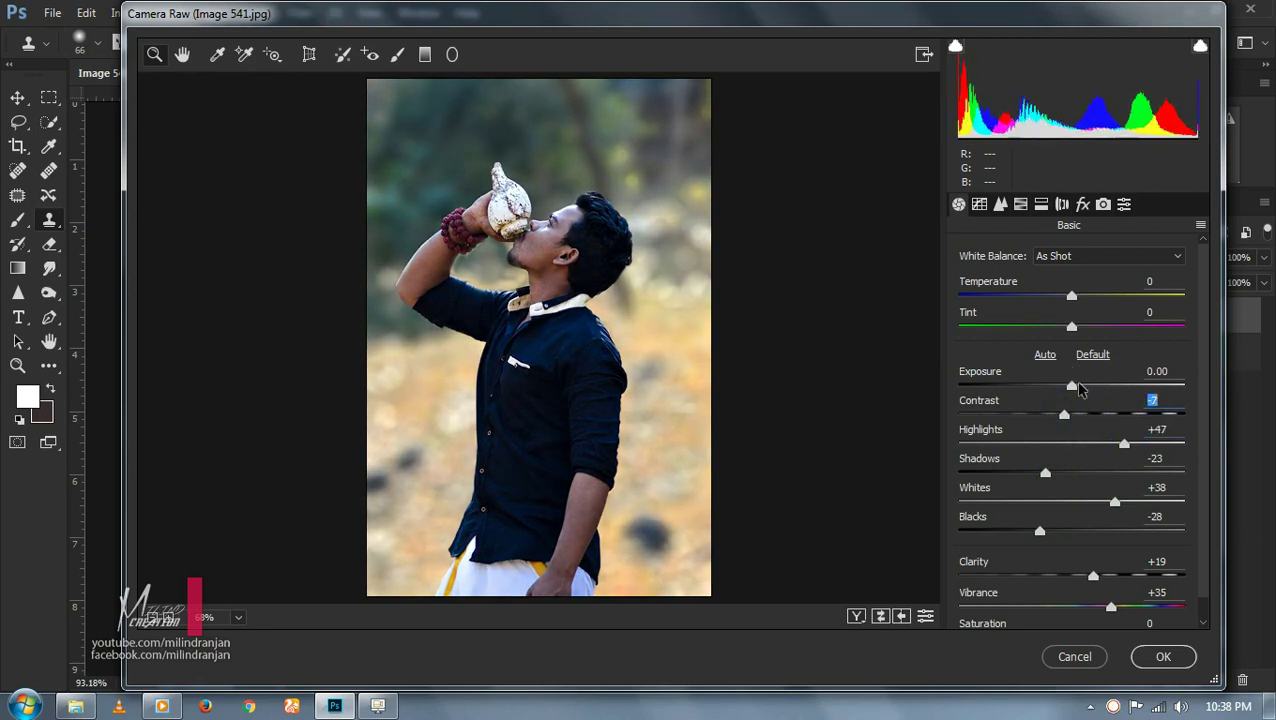
left_click(1019, 205)
- Raise Greens saturation to +44, shift Greens hue to −79, tweak yellows, and apply the grade
left_click_drag(1078, 430, 1127, 431)
left_click(962, 284)
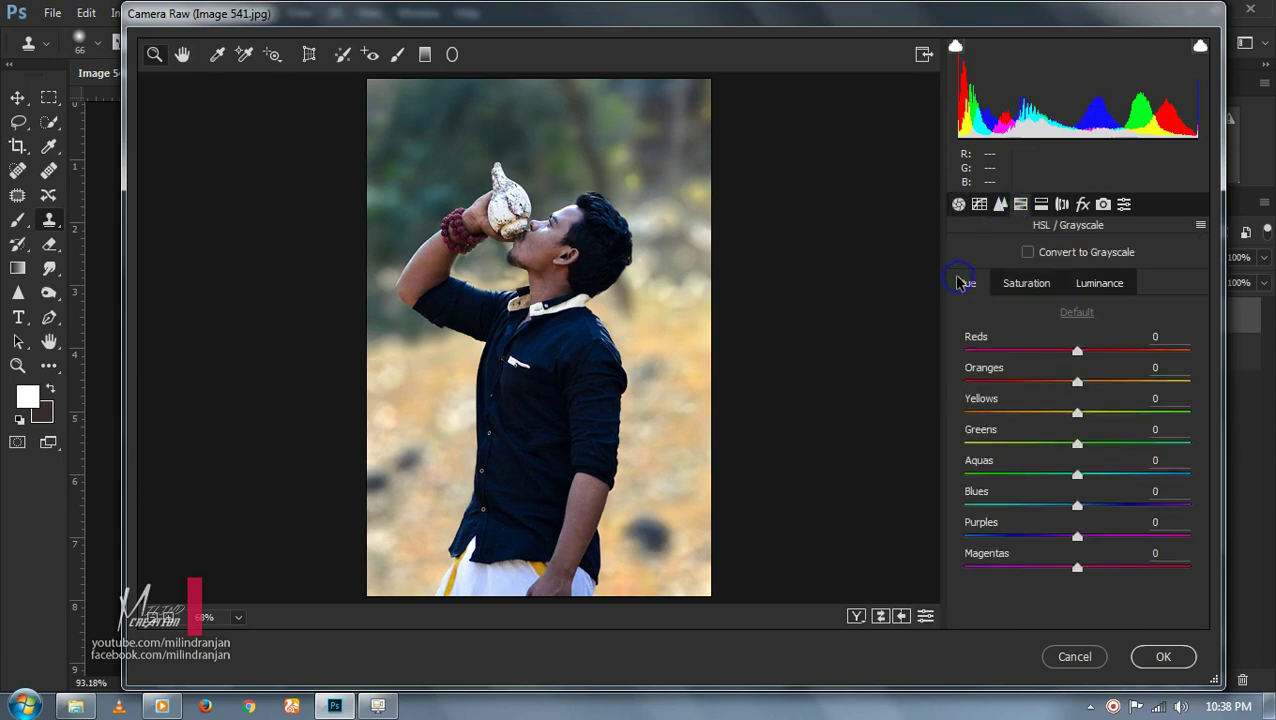
mouse_move(1099, 432)
left_mouse_down()
mouse_move(987, 426)
mouse_move(1067, 412)
mouse_move(1025, 416)
mouse_move(1122, 443)
mouse_move(1020, 443)
mouse_move(1063, 443)
mouse_move(1152, 406)
mouse_move(1093, 413)
left_mouse_up()
left_click(1026, 283)
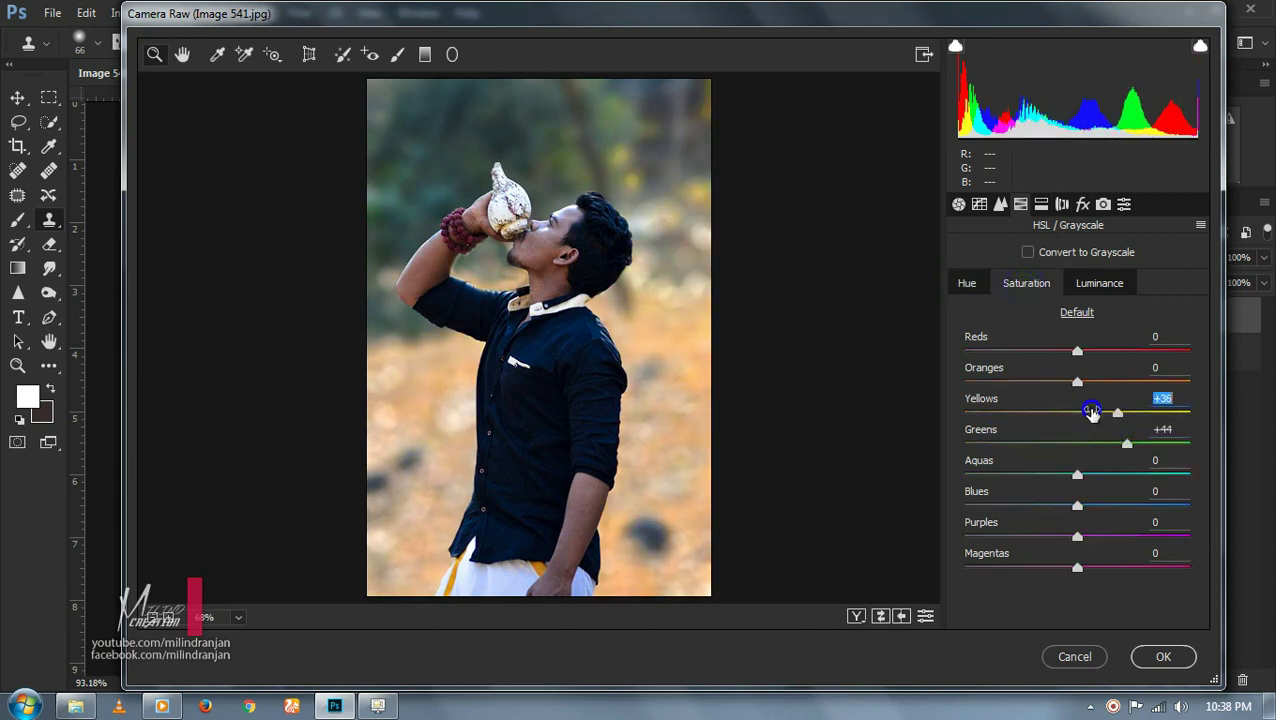
left_click(983, 281)
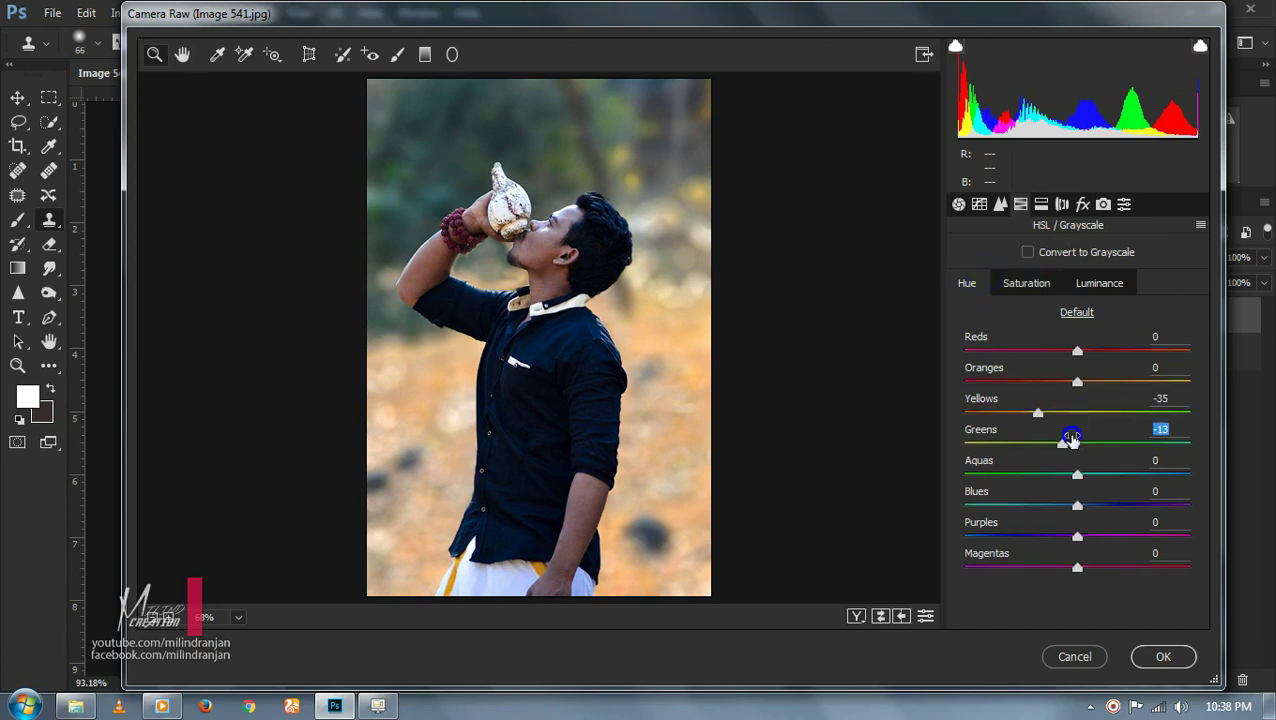
mouse_move(1066, 440)
left_mouse_down()
mouse_move(998, 437)
mouse_move(932, 407)
left_mouse_up()
mouse_move(1026, 416)
left_mouse_down()
mouse_move(1038, 422)
mouse_move(1026, 430)
left_mouse_up()
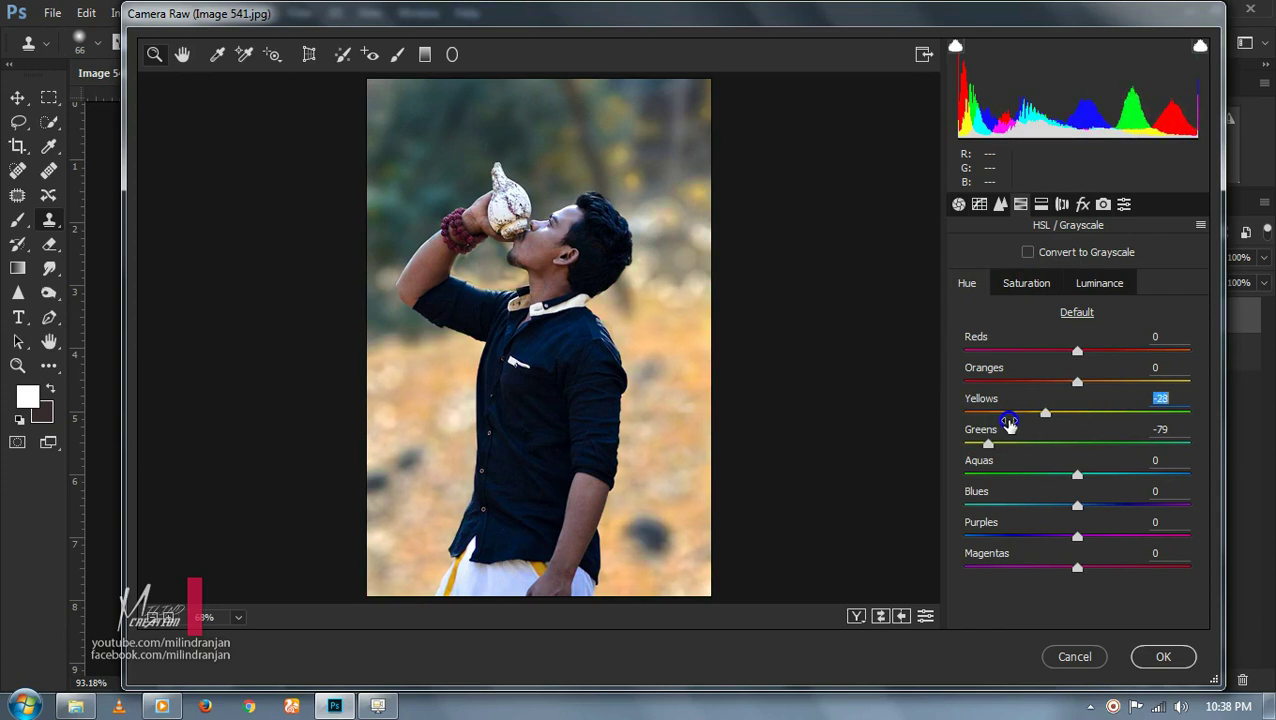
mouse_move(1077, 377)
left_mouse_down()
mouse_move(1125, 370)
mouse_move(1049, 384)
left_mouse_up()
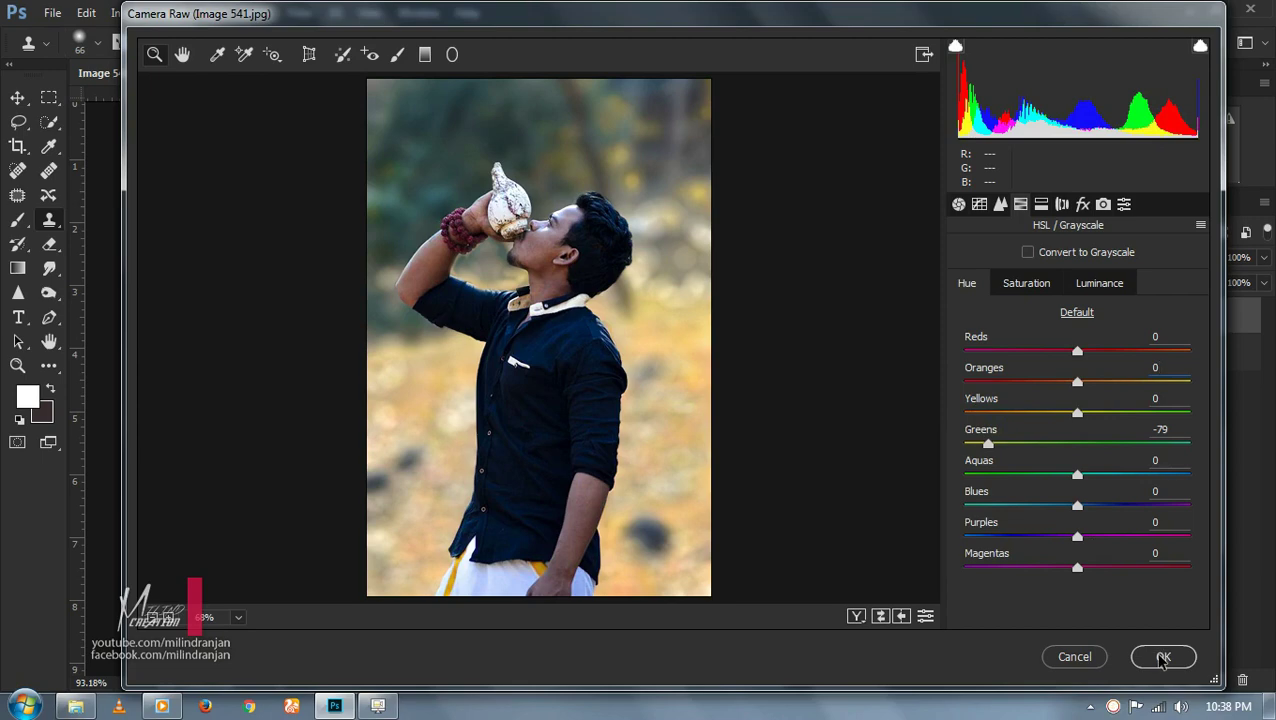
left_click(1163, 657)
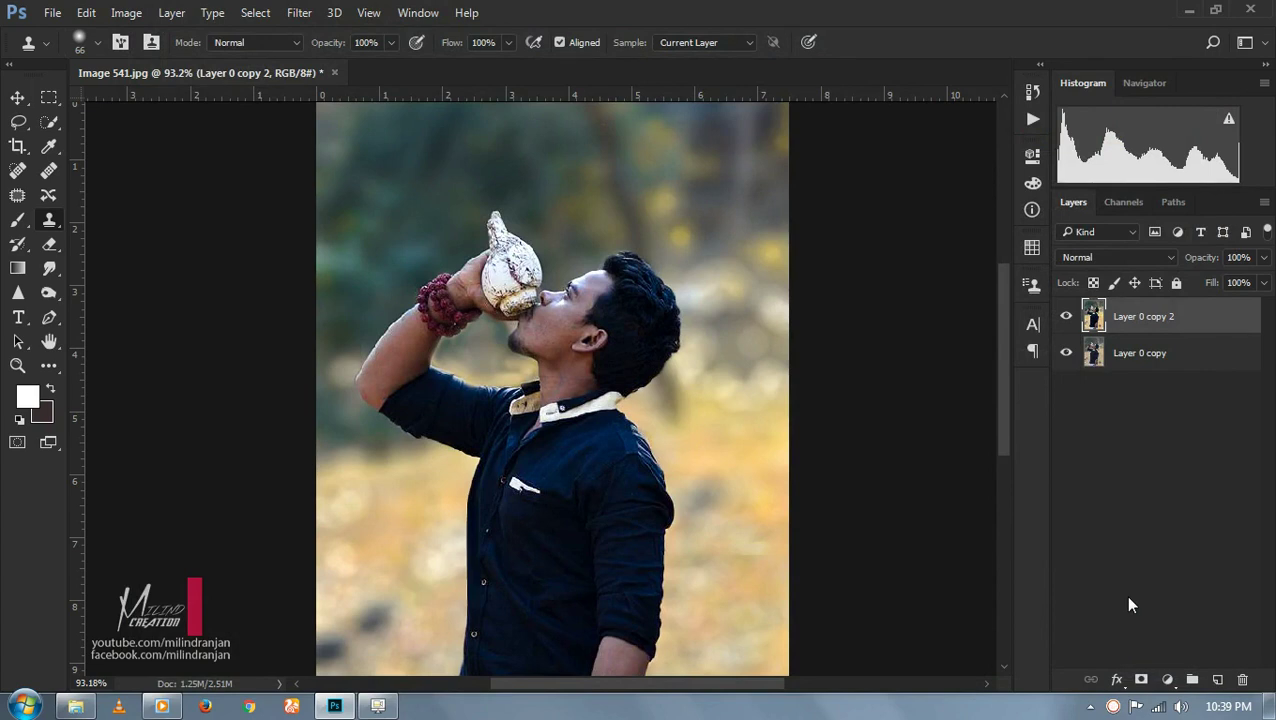
- Merge both photo layers into a single Layer 0 copy 2
scroll(661, 458, "down", 1)
scroll(642, 412, "down", 1)
scroll(540, 248, "up", 1)
left_click(1168, 357, "shift")
right_click(1168, 357)
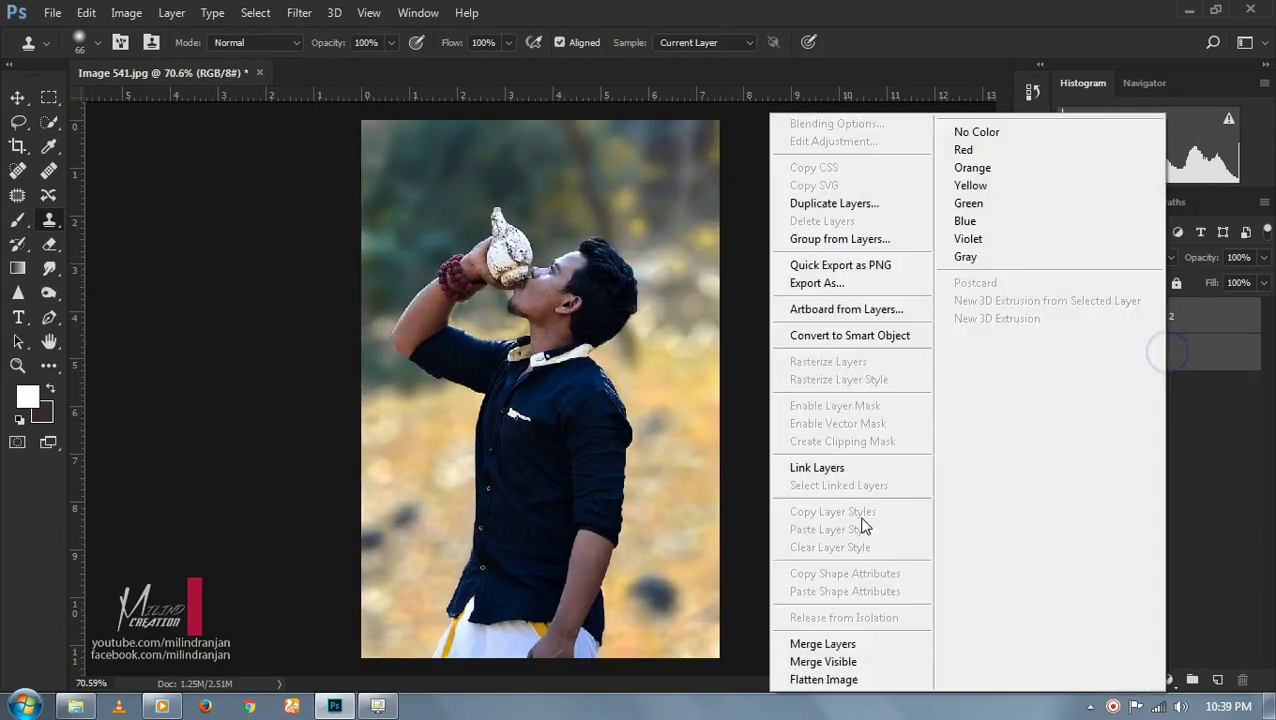
left_click(877, 645)
scroll(548, 240, "up", 1)
left_click(301, 10)
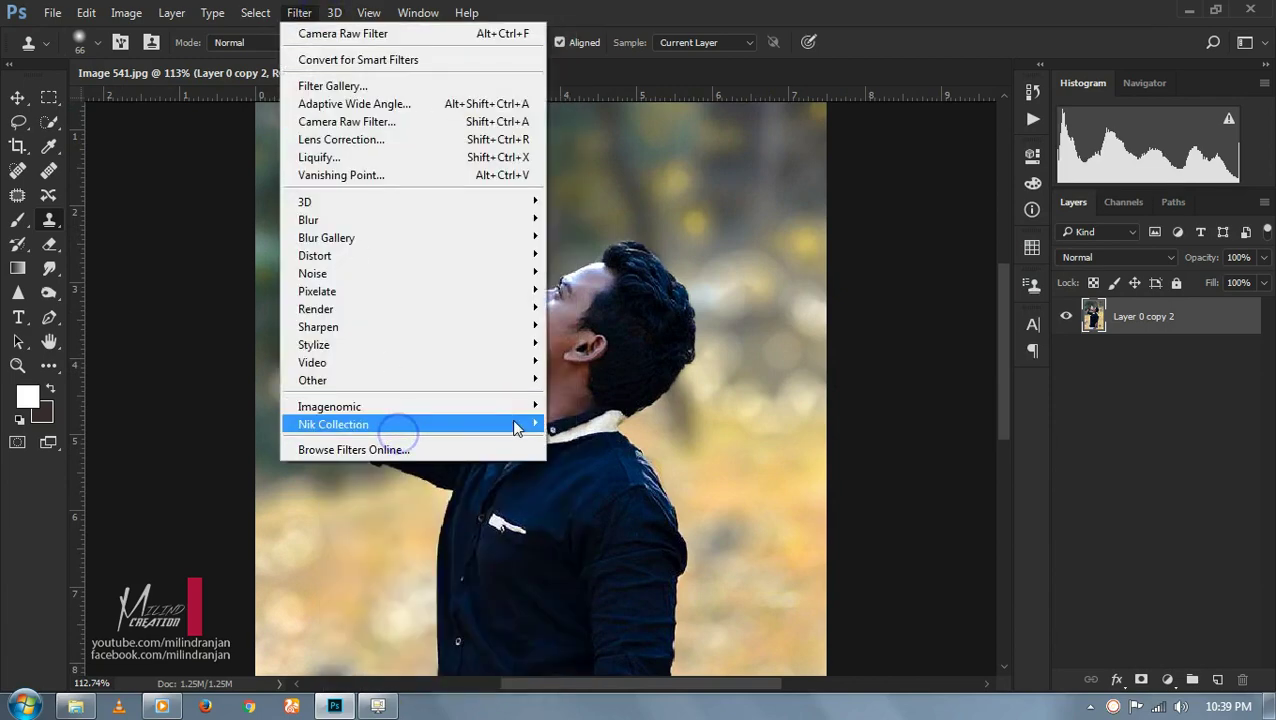
- In Viveza 2, add a control point on the face, raise its brightness, and apply
mouse_move(420, 424)
left_click(646, 548)
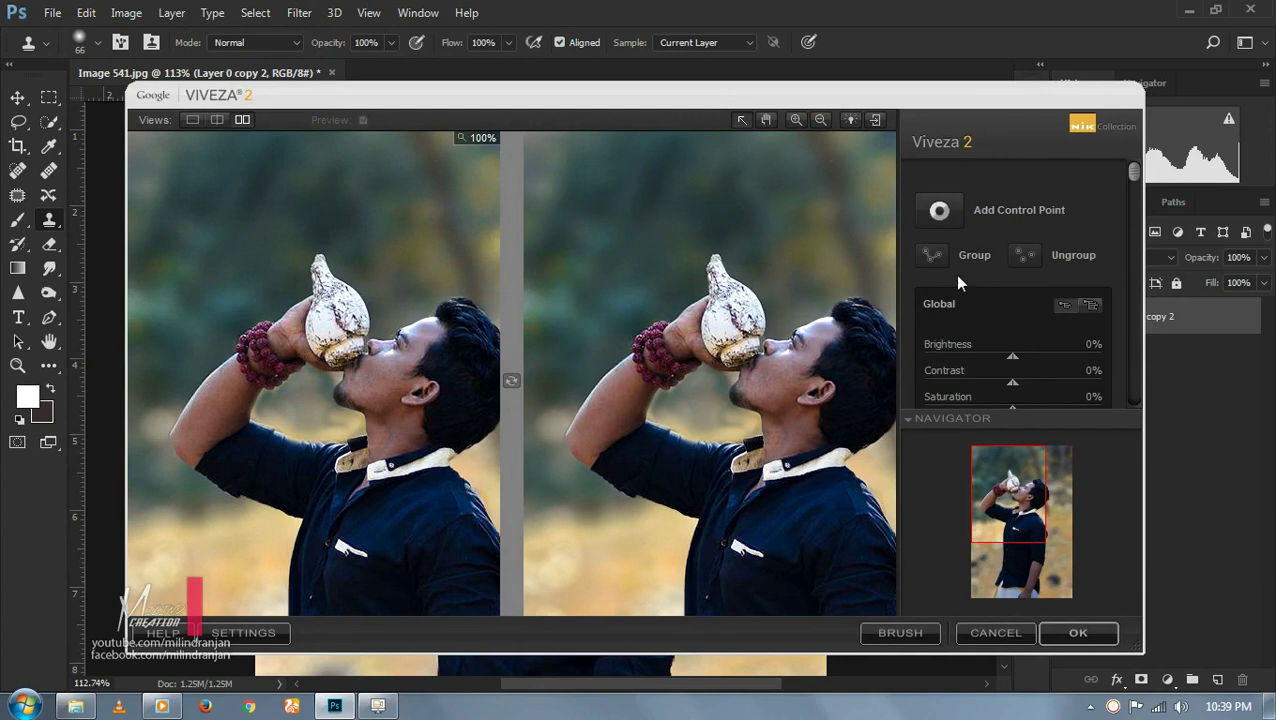
left_click(781, 367)
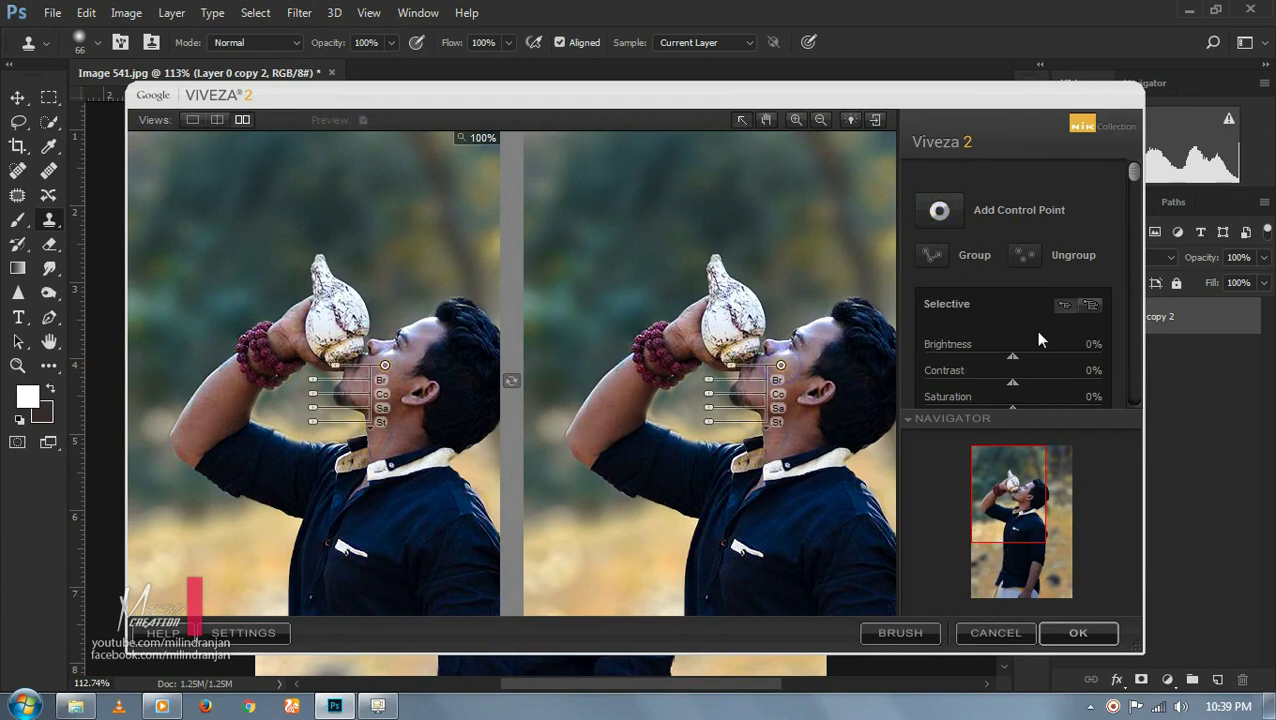
left_click_drag(1022, 358, 1060, 357)
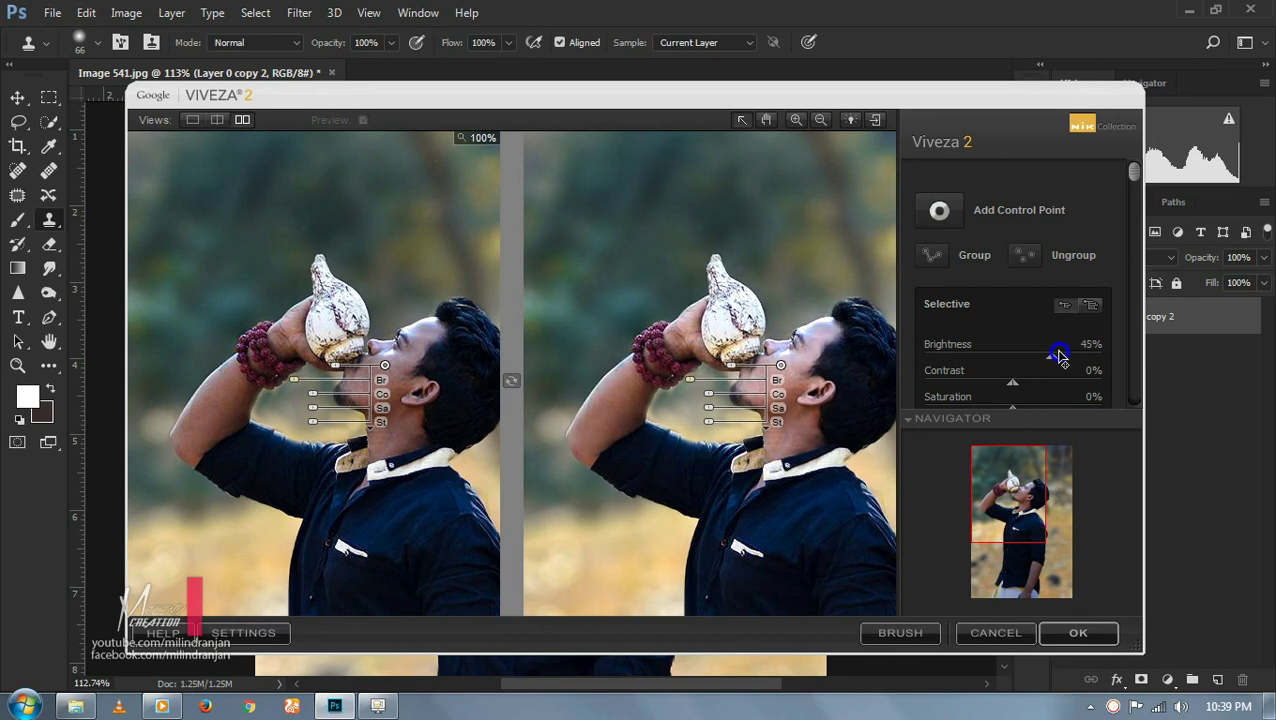
left_click(1073, 635)
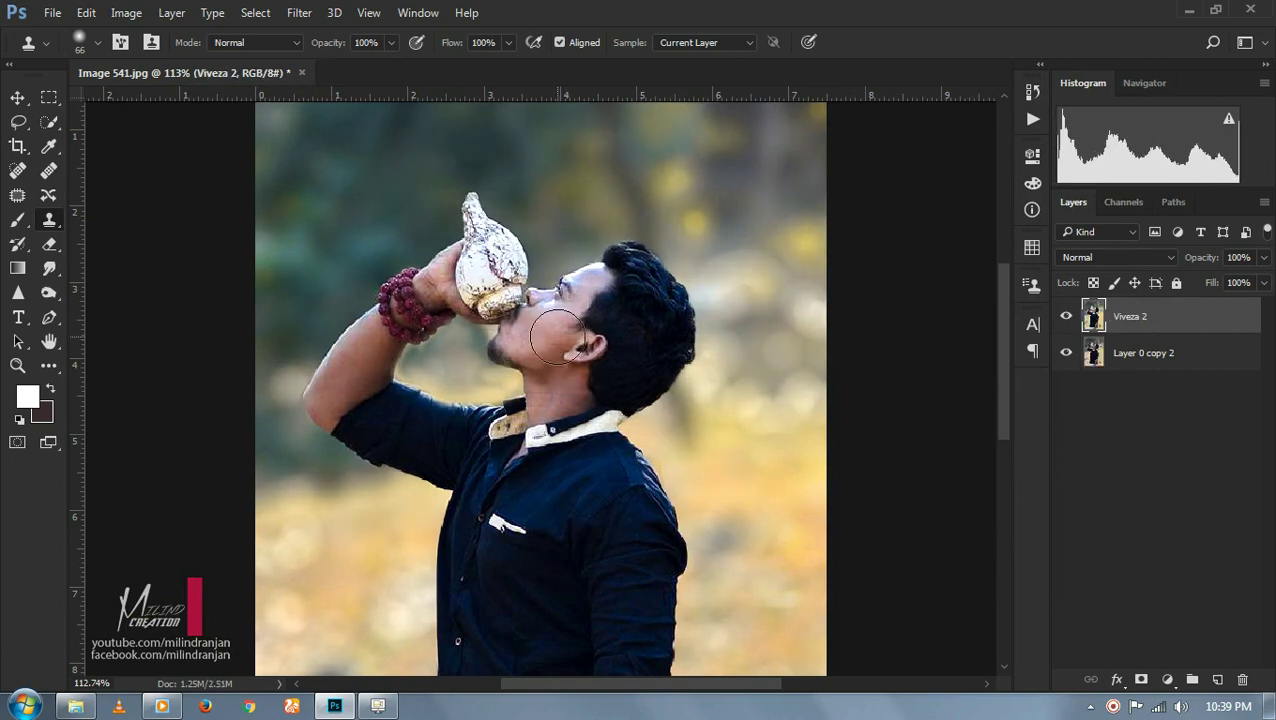
scroll(557, 340, "down", 5)
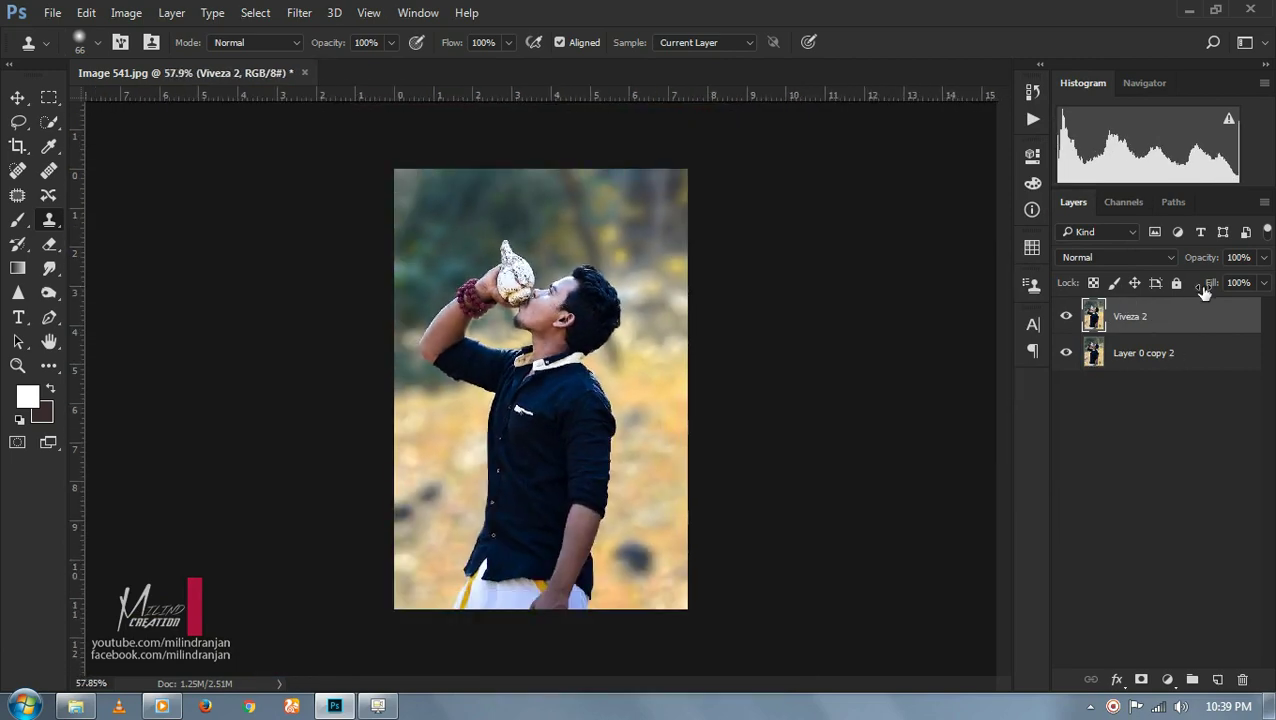
- Merge the layers into one Viveza 2 layer and add an empty Layer 1 above
left_click(1181, 358, "shift")
right_click(1180, 360)
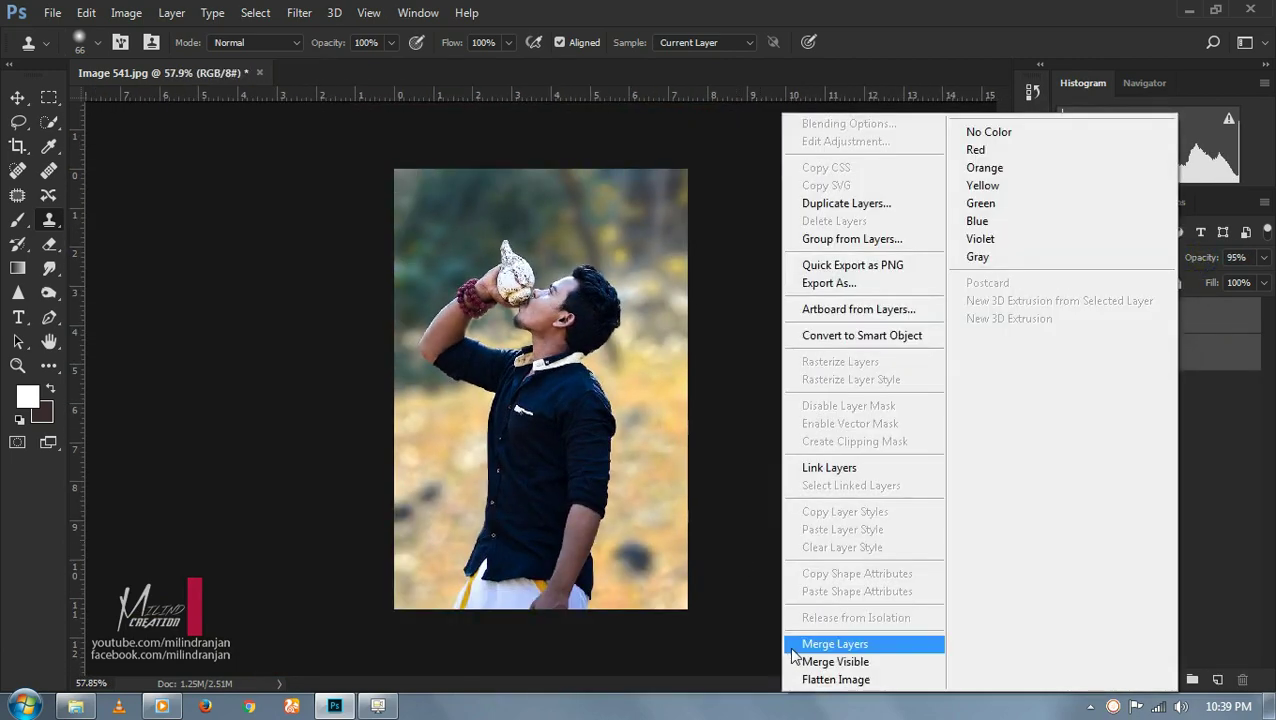
left_click(820, 644)
scroll(482, 298, "up", 5)
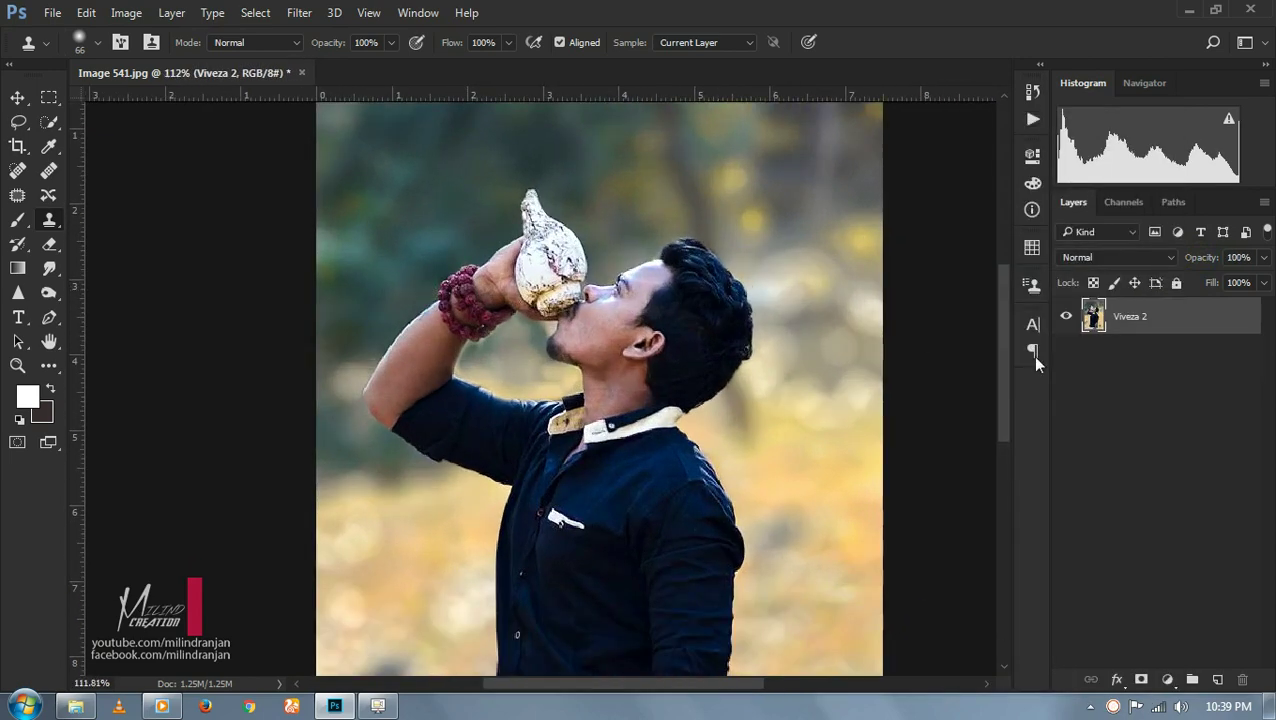
scroll(797, 381, "up", 2)
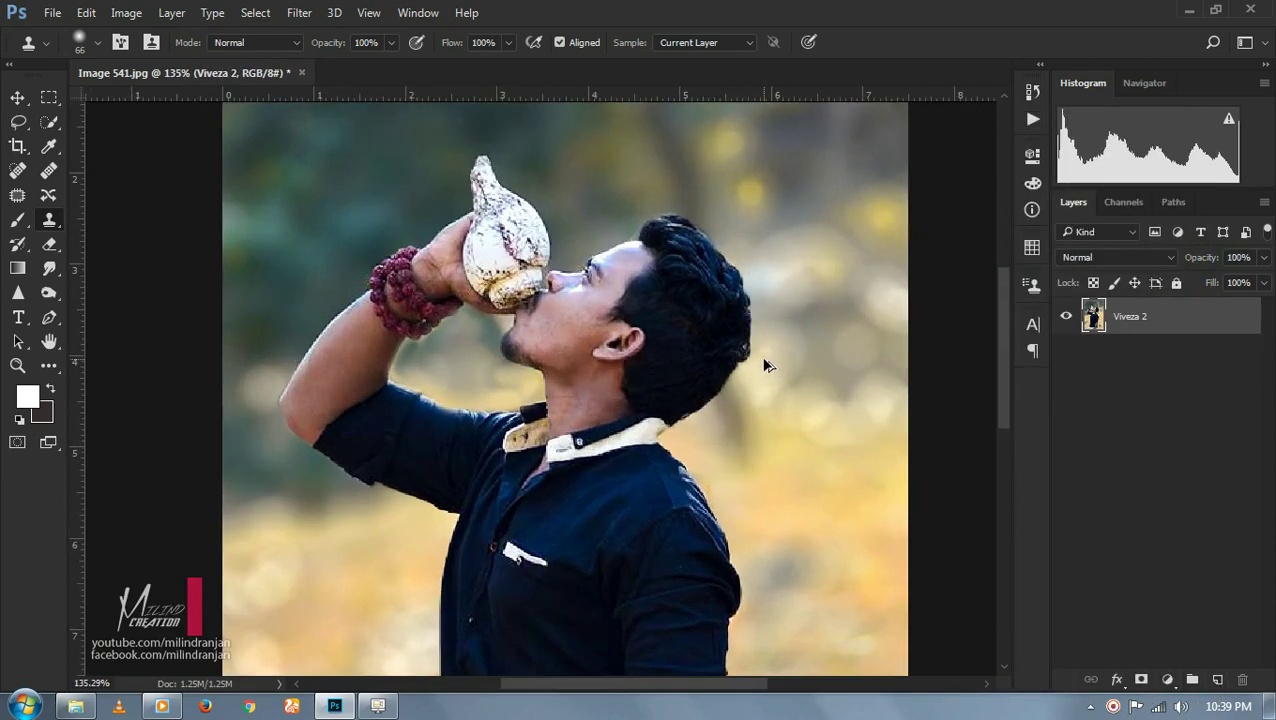
scroll(763, 362, "up", 1)
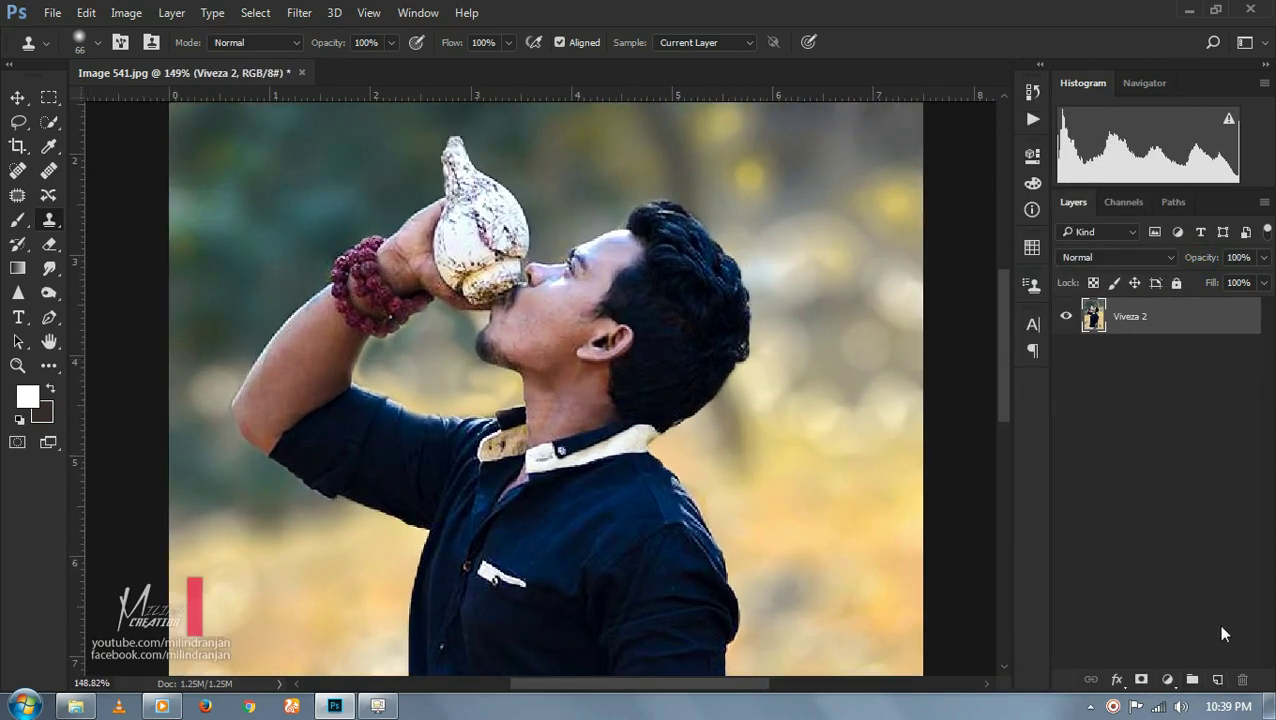
left_click(1214, 678)
left_click(1214, 678)
key("ctrl+alt+z")
key("ctrl+alt+z")
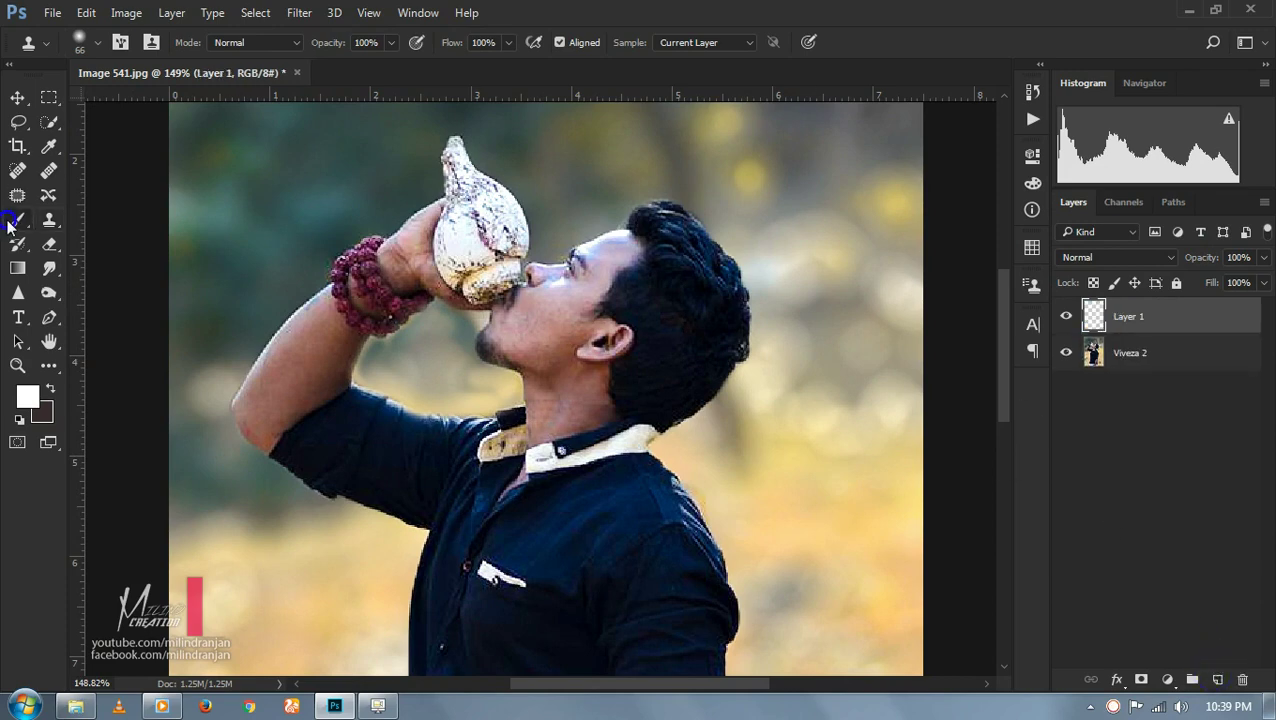
- Select the Brush and sample pale pink skin tone ccabb4 from the face
left_click(12, 222)
left_click(37, 397)
mouse_move(566, 297)
left_mouse_down()
mouse_move(533, 287)
mouse_move(541, 312)
mouse_move(566, 293)
left_mouse_up()
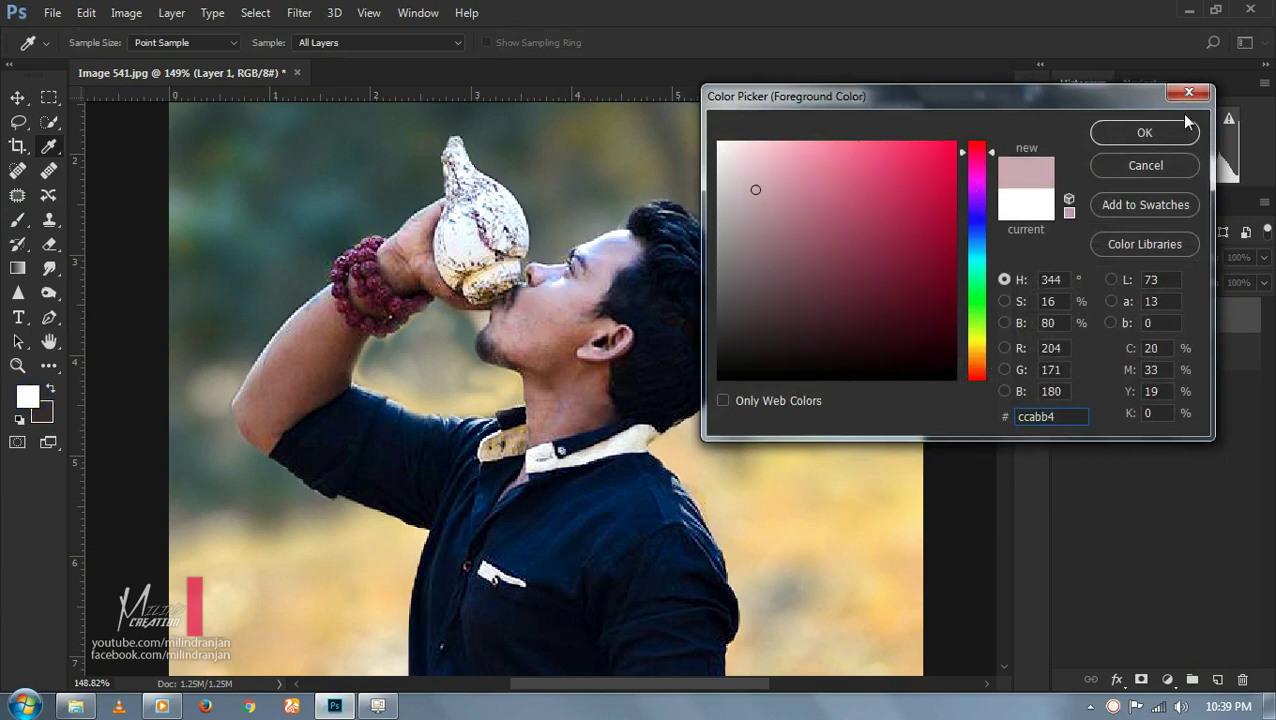
- Confirm the pale pink paint colour, set opacity and flow to 31%, and shrink the brush to 20 px
left_click(1162, 134)
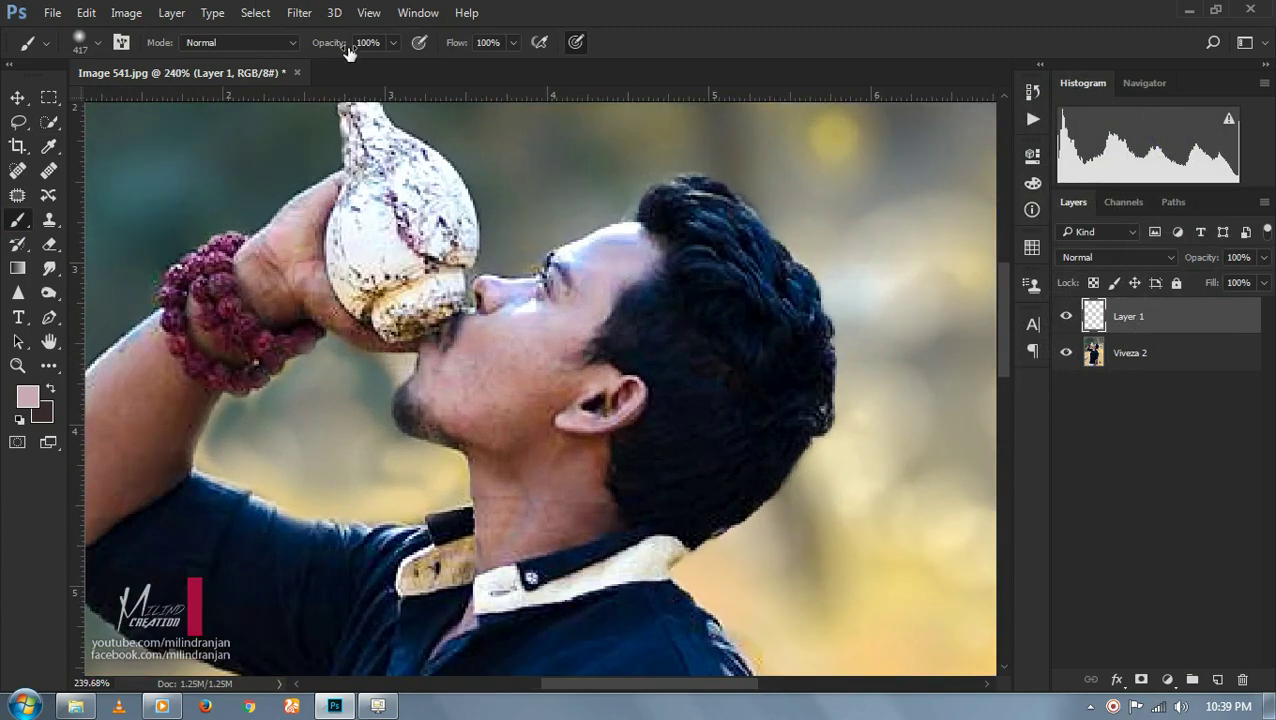
left_click_drag(349, 52, 320, 47)
left_click_drag(465, 50, 455, 49)
right_click(630, 197)
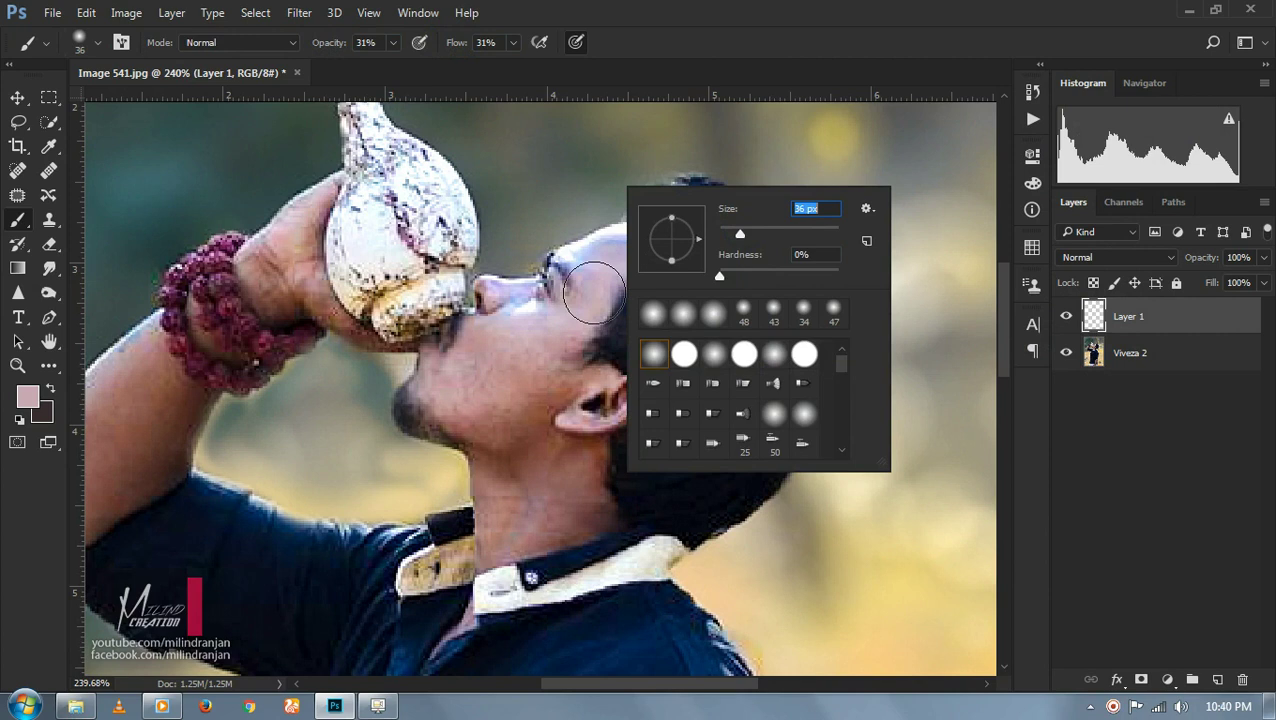
key("bracketleft")
key("bracketleft")
key("bracketleft")
key("Return")
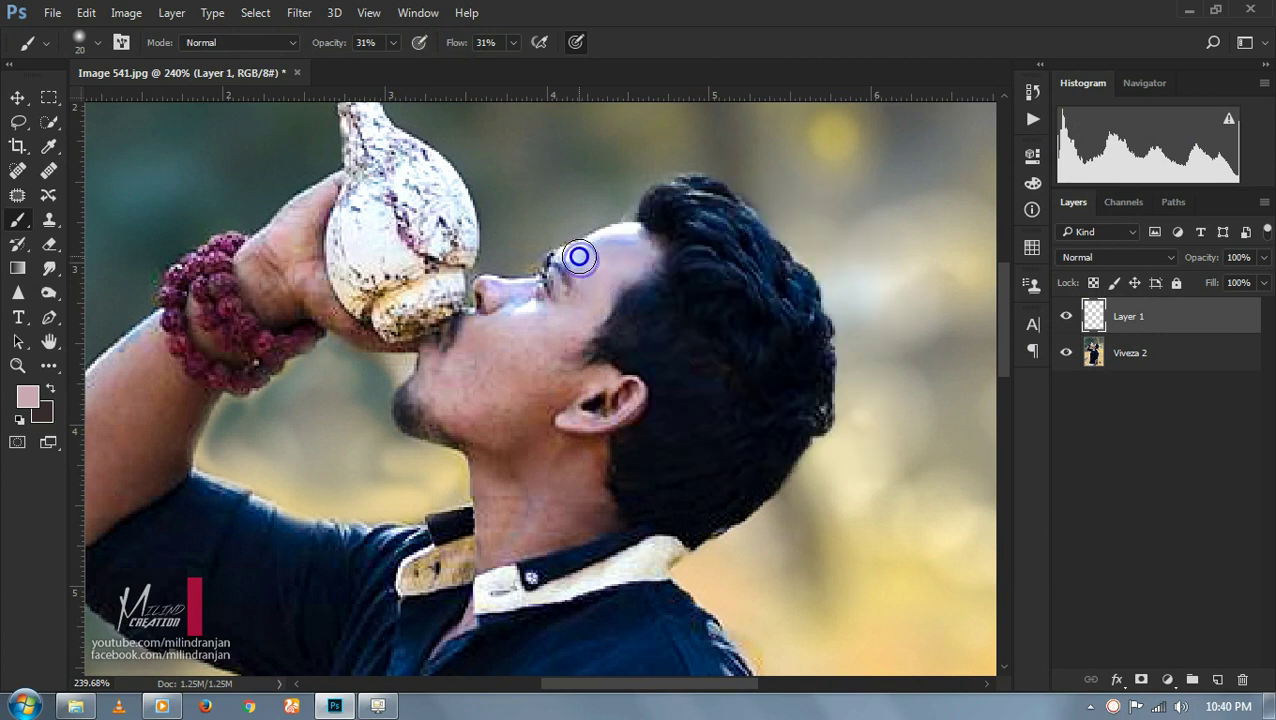
- Paint faint skin tone near the hairline, over the hand and down the forearm
mouse_move(627, 233)
left_mouse_down()
mouse_move(587, 256)
mouse_move(584, 285)
mouse_move(586, 252)
mouse_move(592, 296)
mouse_move(558, 333)
mouse_move(515, 341)
mouse_move(456, 407)
mouse_move(575, 350)
mouse_move(497, 395)
mouse_move(513, 288)
mouse_move(513, 319)
mouse_move(515, 300)
mouse_move(501, 288)
mouse_move(521, 285)
mouse_move(499, 333)
mouse_move(553, 300)
mouse_move(623, 360)
left_mouse_up()
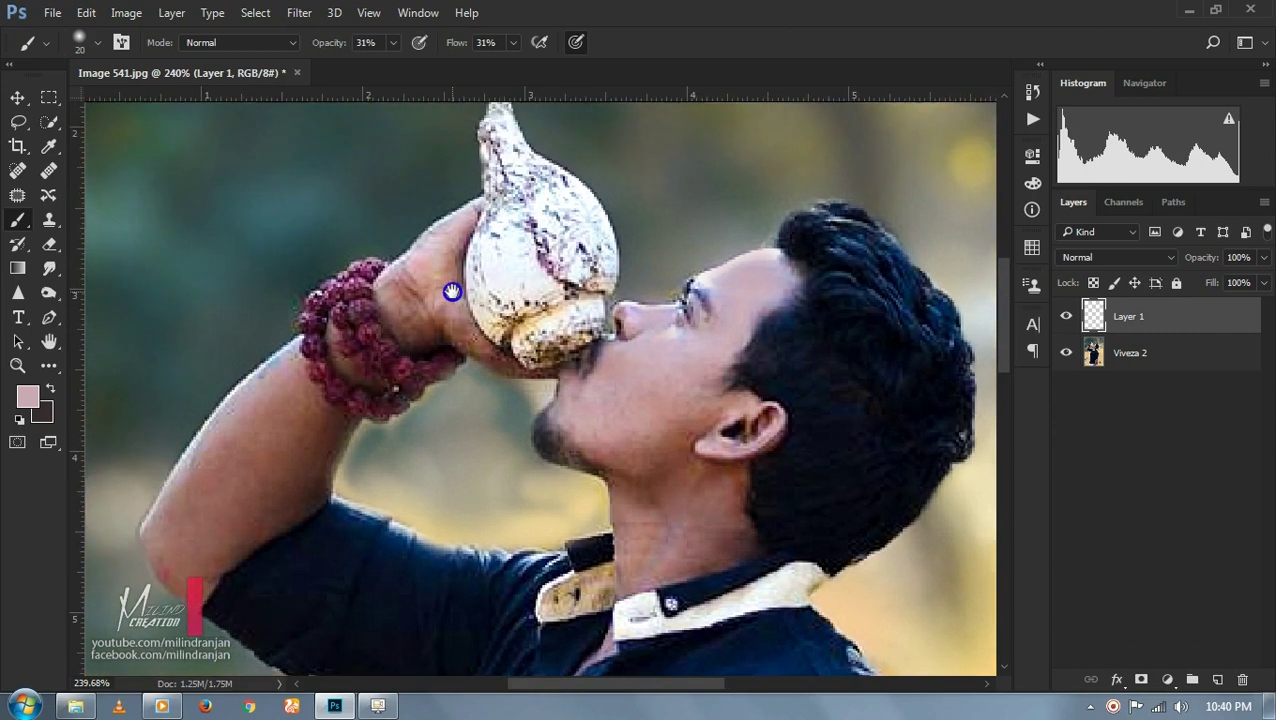
mouse_move(434, 336)
left_mouse_down()
mouse_move(446, 295)
mouse_move(564, 203)
left_mouse_up()
mouse_move(407, 279)
left_mouse_down()
mouse_move(360, 318)
mouse_move(285, 433)
mouse_move(279, 470)
mouse_move(291, 470)
left_mouse_up()
right_click(566, 399)
left_click_drag(566, 400, 569, 400)
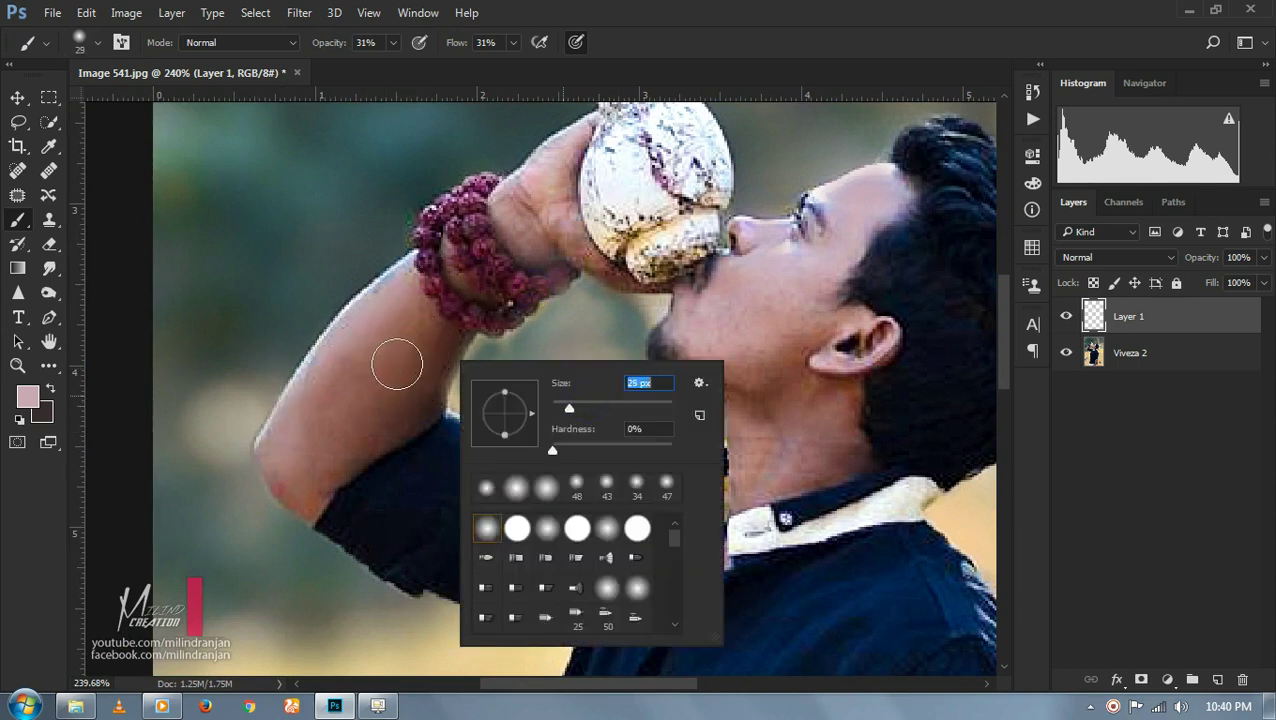
left_click(396, 362)
left_click_drag(419, 347, 343, 449)
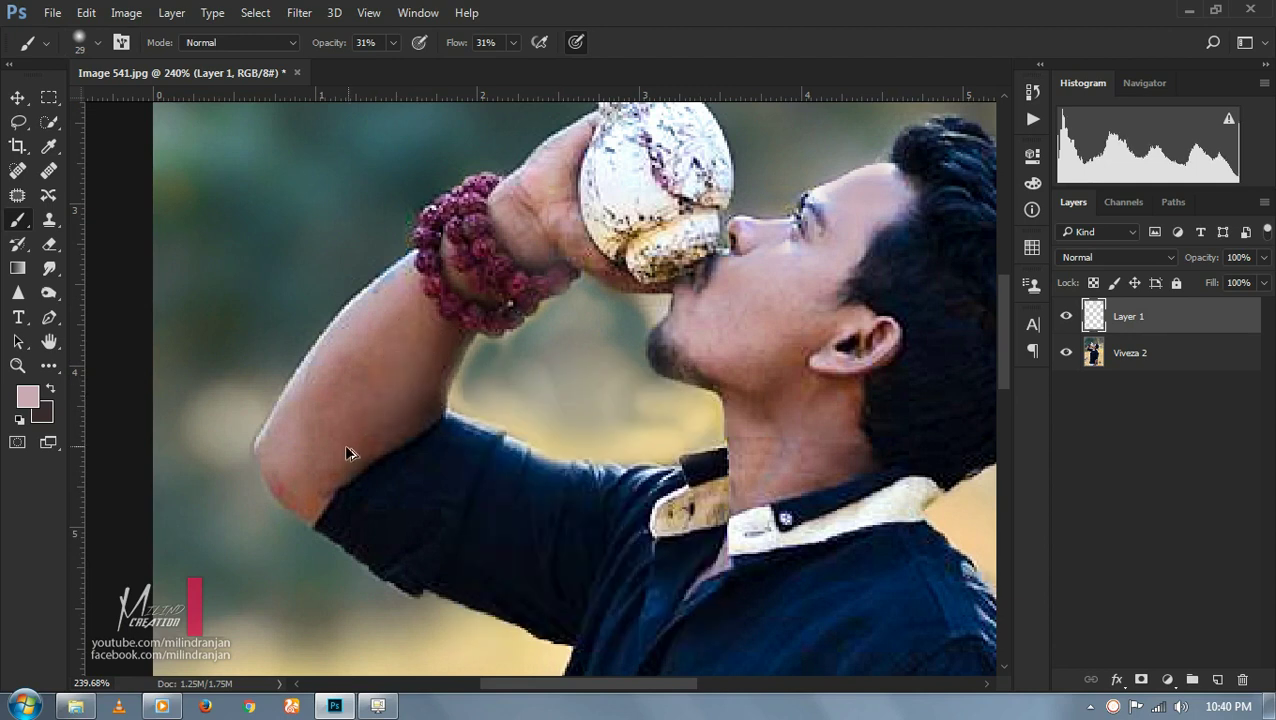
mouse_move(436, 350)
left_mouse_down()
mouse_move(356, 341)
mouse_move(416, 307)
mouse_move(388, 364)
mouse_move(421, 387)
mouse_move(312, 479)
mouse_move(407, 336)
mouse_move(345, 399)
mouse_move(431, 336)
mouse_move(419, 421)
mouse_move(310, 476)
mouse_move(373, 359)
mouse_move(291, 440)
left_mouse_up()
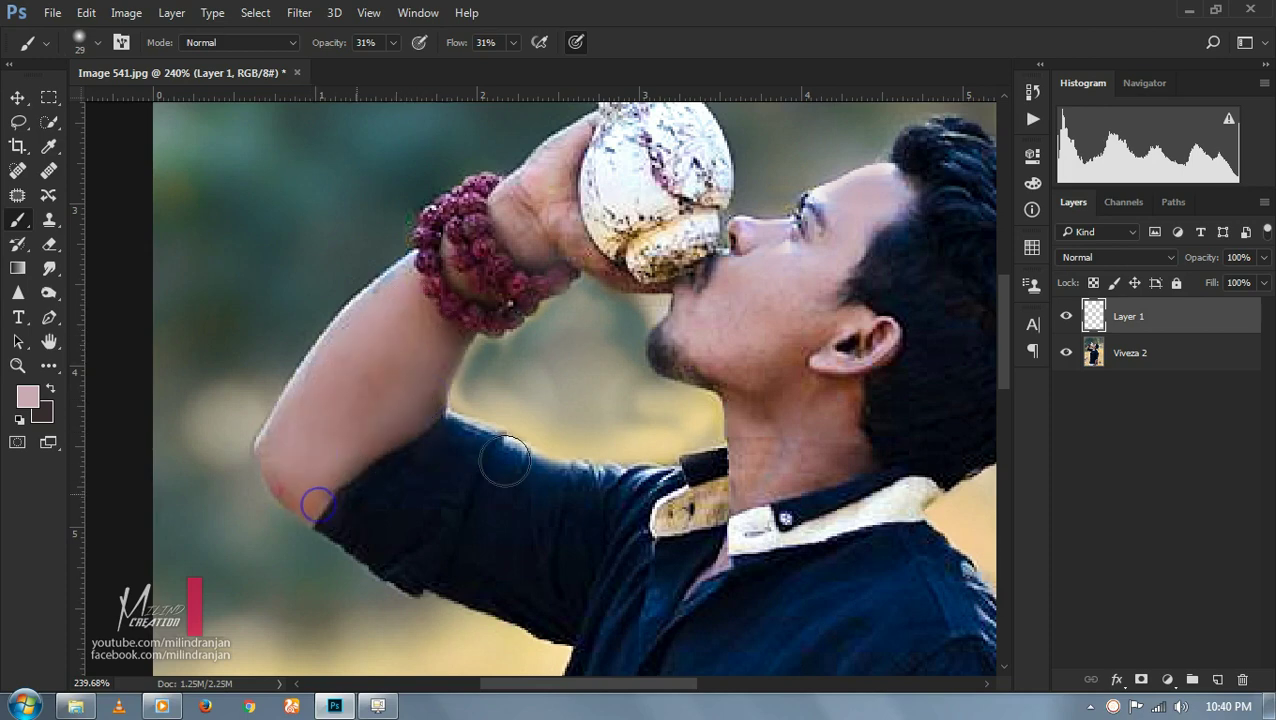
- Paint soft skin tone around the neck and ear
left_click_drag(498, 455, 118, 355)
mouse_move(390, 359)
left_mouse_down()
mouse_move(464, 348)
mouse_move(456, 299)
mouse_move(379, 336)
mouse_move(398, 333)
left_mouse_up()
mouse_move(415, 260)
left_mouse_down()
mouse_move(370, 276)
mouse_move(413, 228)
left_mouse_up()
left_click_drag(441, 339, 541, 356)
- Smooth and lighten the forearm skin with further soft dabs and strokes
left_click_drag(541, 660, 614, 488)
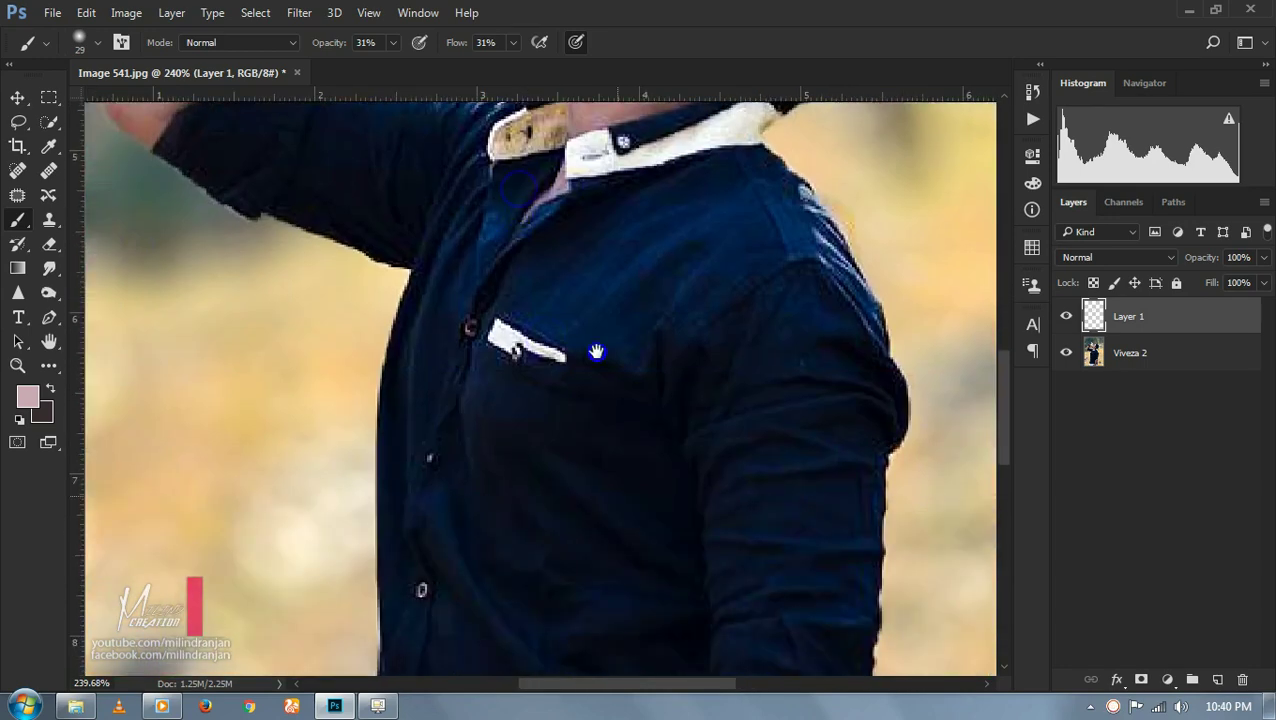
left_click_drag(703, 481, 652, 251)
scroll(646, 353, "down", 3)
left_click(562, 444)
mouse_move(562, 444)
left_mouse_down()
mouse_move(629, 222)
mouse_move(641, 330)
mouse_move(624, 430)
mouse_move(710, 256)
mouse_move(493, 609)
mouse_move(464, 624)
mouse_move(555, 533)
mouse_move(538, 623)
mouse_move(550, 535)
left_mouse_up()
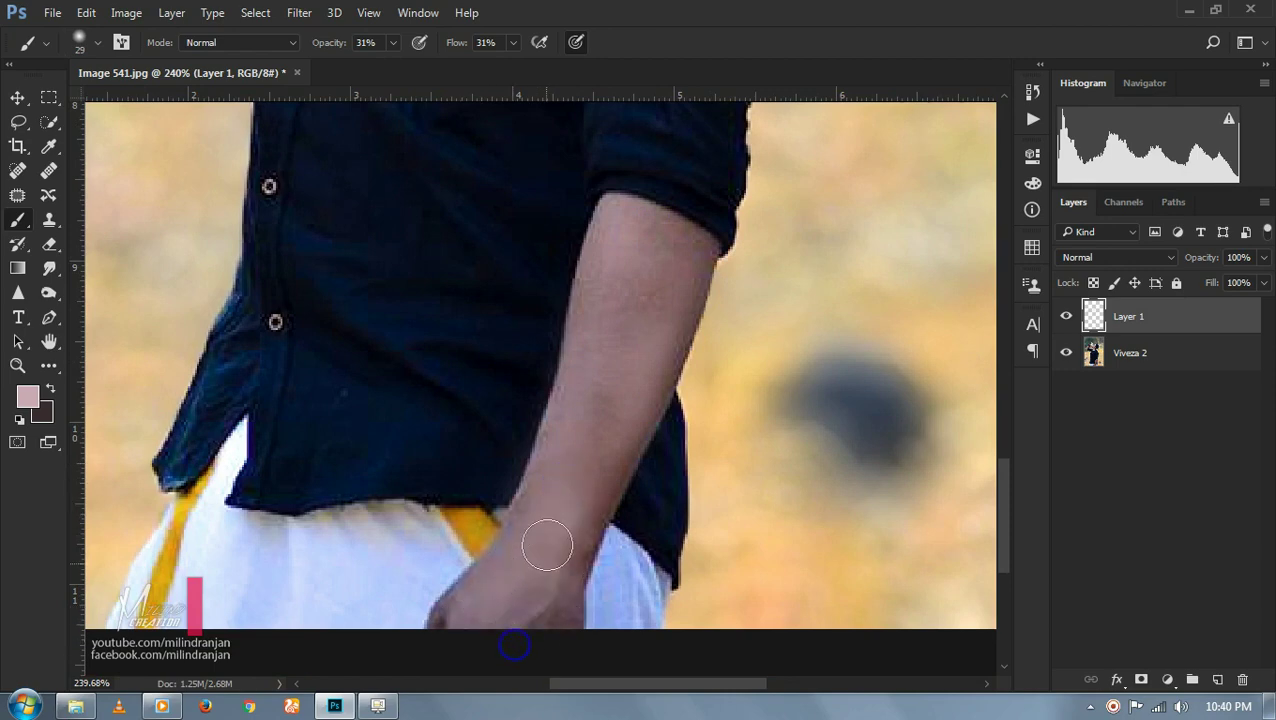
scroll(548, 515, "down", 5)
scroll(548, 515, "down", 2)
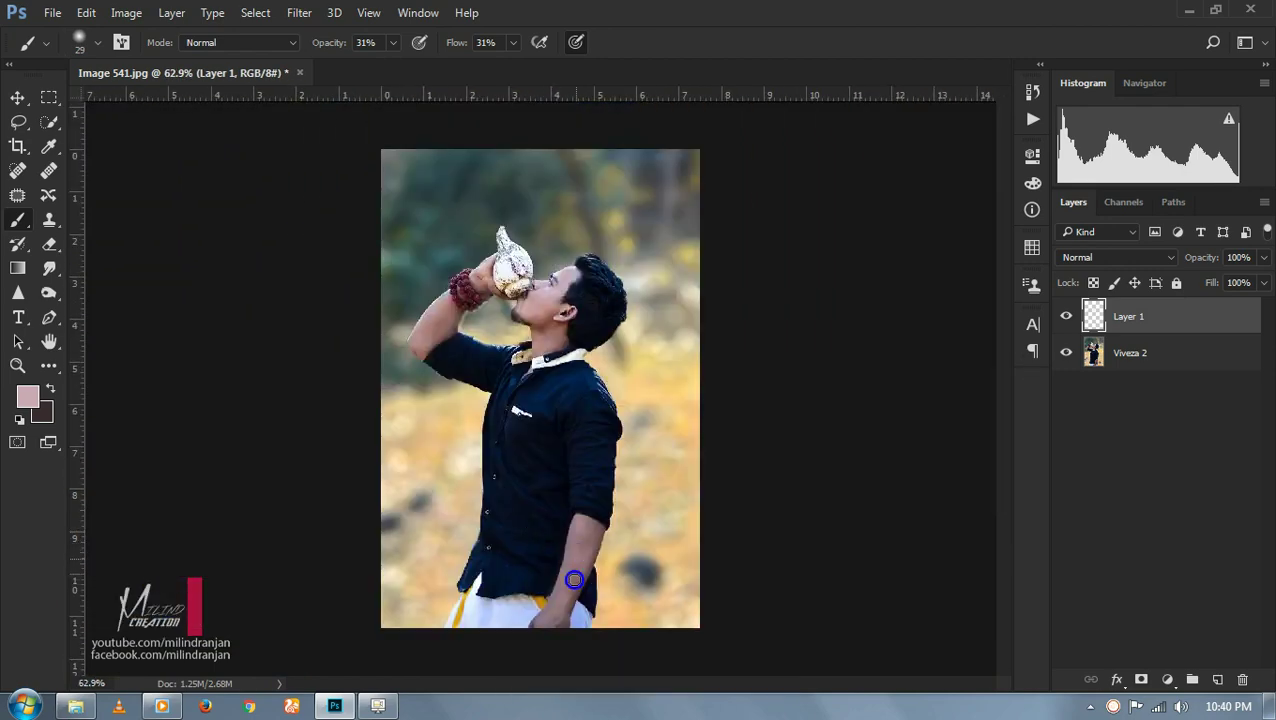
scroll(592, 524, "up", 3)
scroll(650, 527, "up", 1)
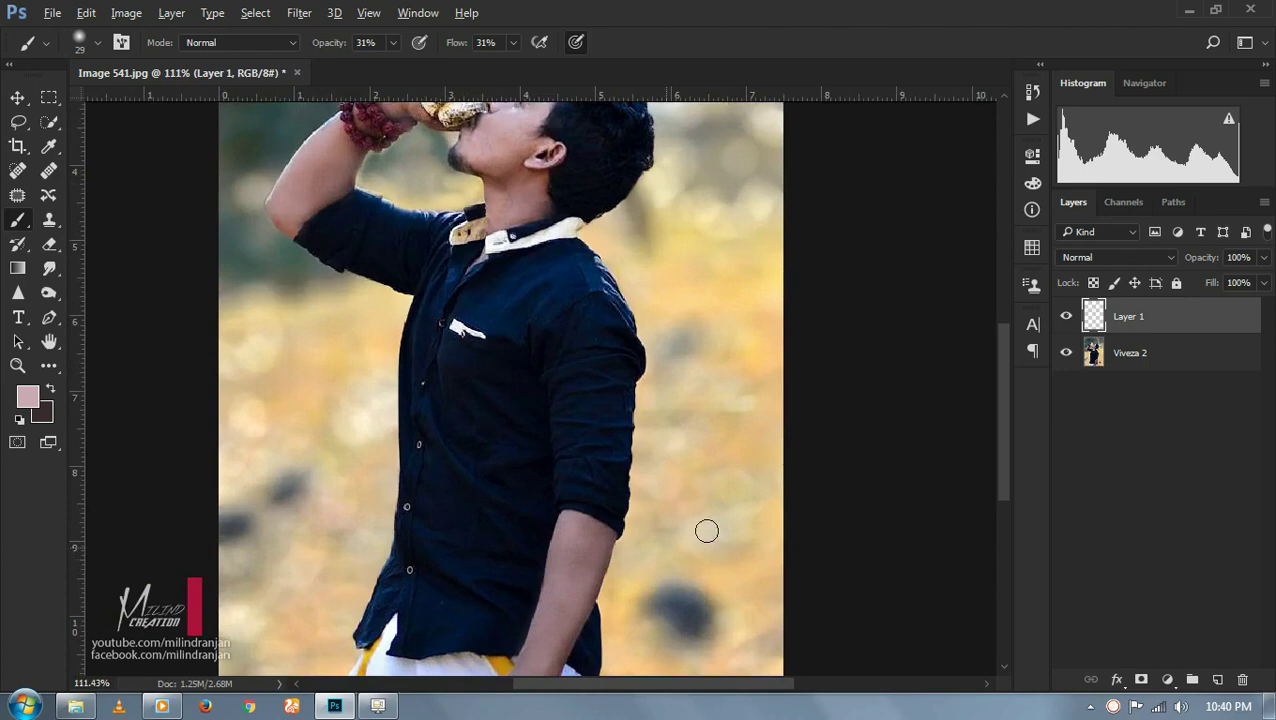
right_click(706, 530)
- Close the brush settings and select the Viveza 2 layer
key("Return")
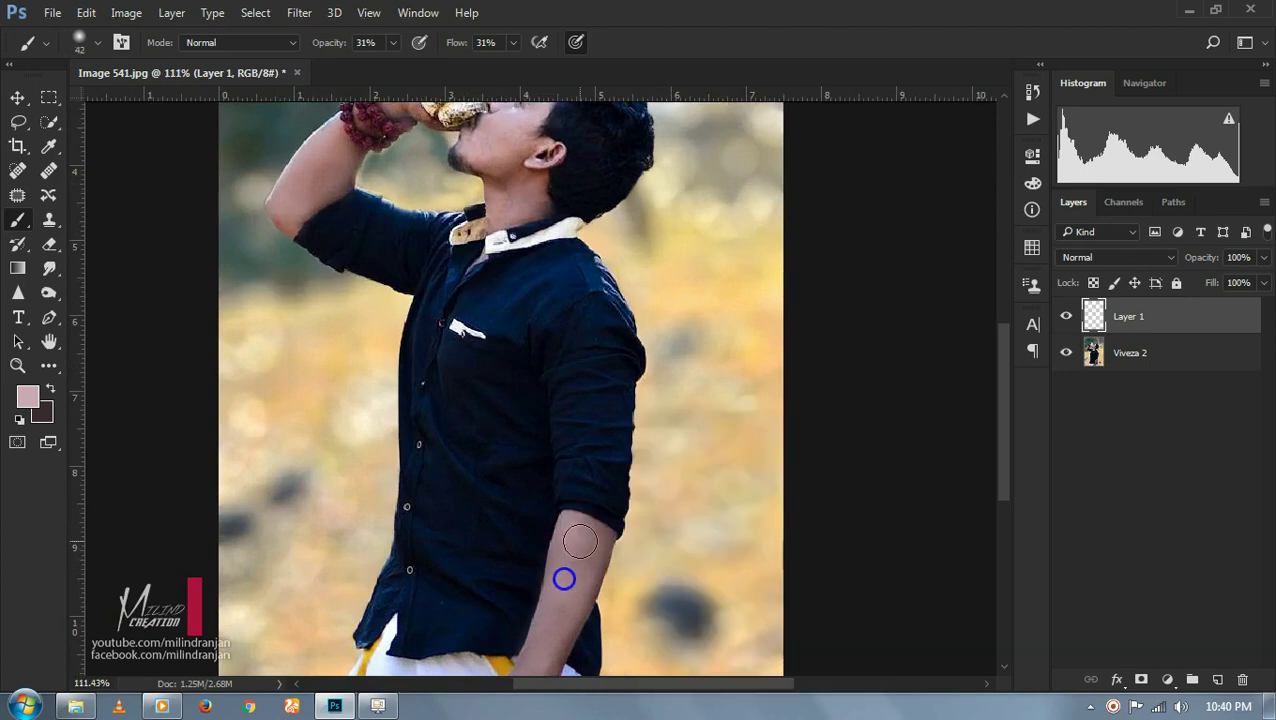
scroll(566, 530, "down", 5)
scroll(566, 530, "down", 2)
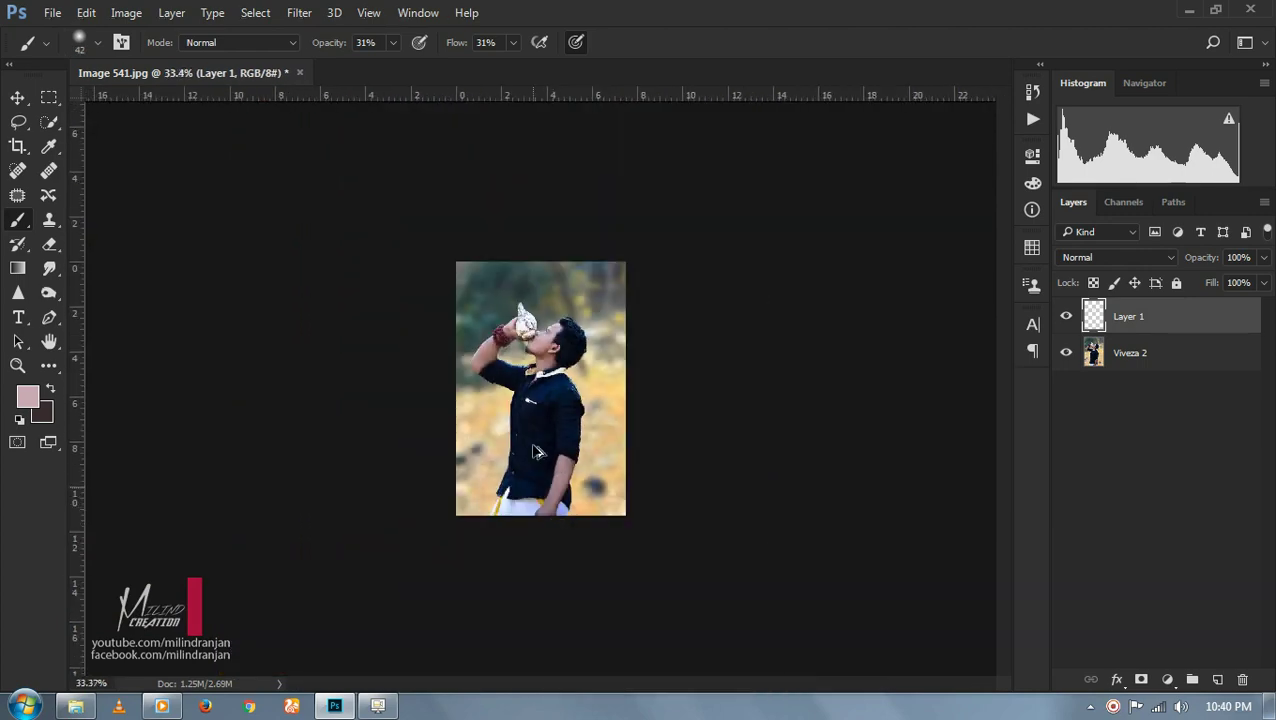
scroll(540, 285, "up", 2)
scroll(540, 285, "up", 2)
scroll(540, 285, "up", 1)
left_click(1162, 350)
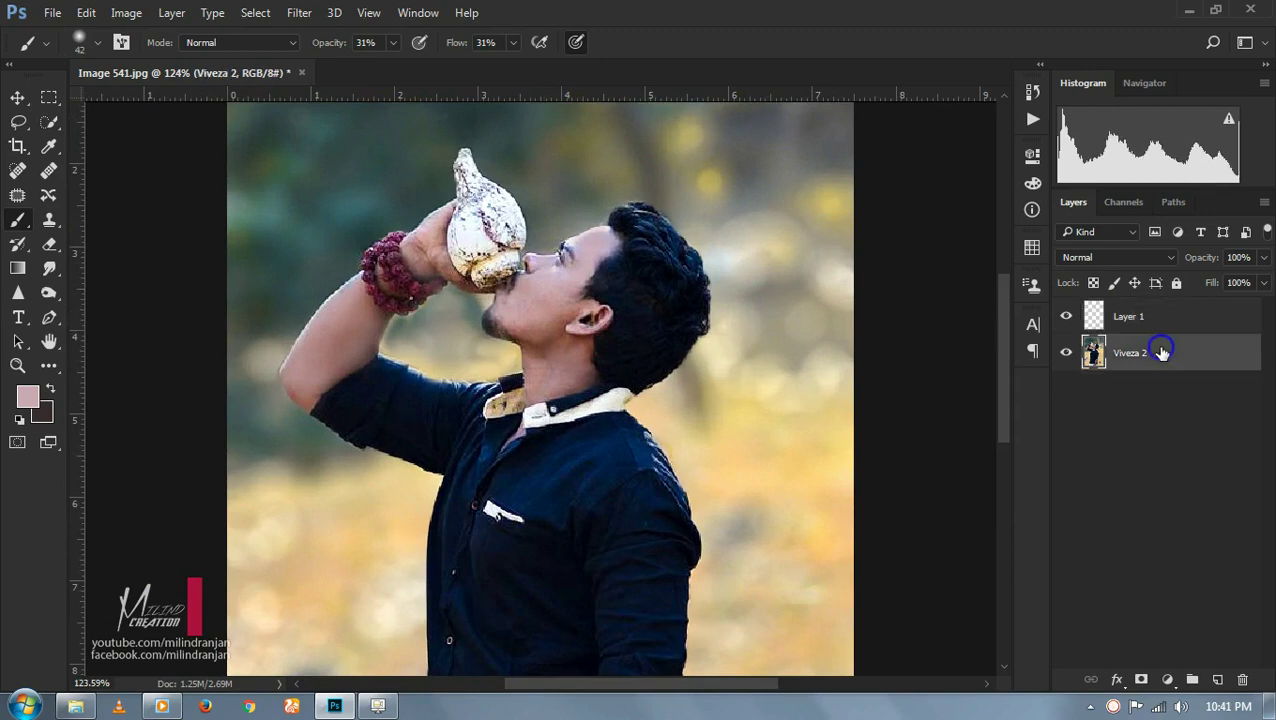
right_click(1162, 350)
left_click(1168, 316)
- Merge Viveza 2 with Layer 1 and add a new empty Layer 2 above
double_click(1168, 316)
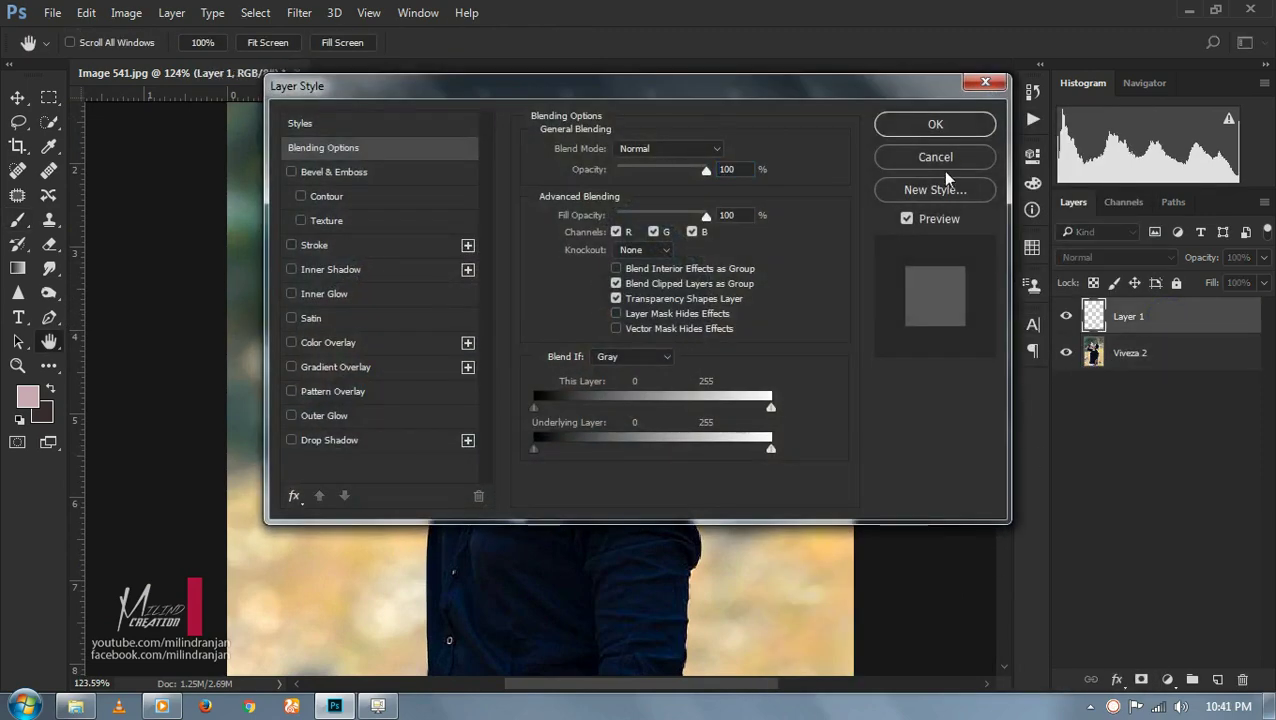
left_click(935, 157)
key("b")
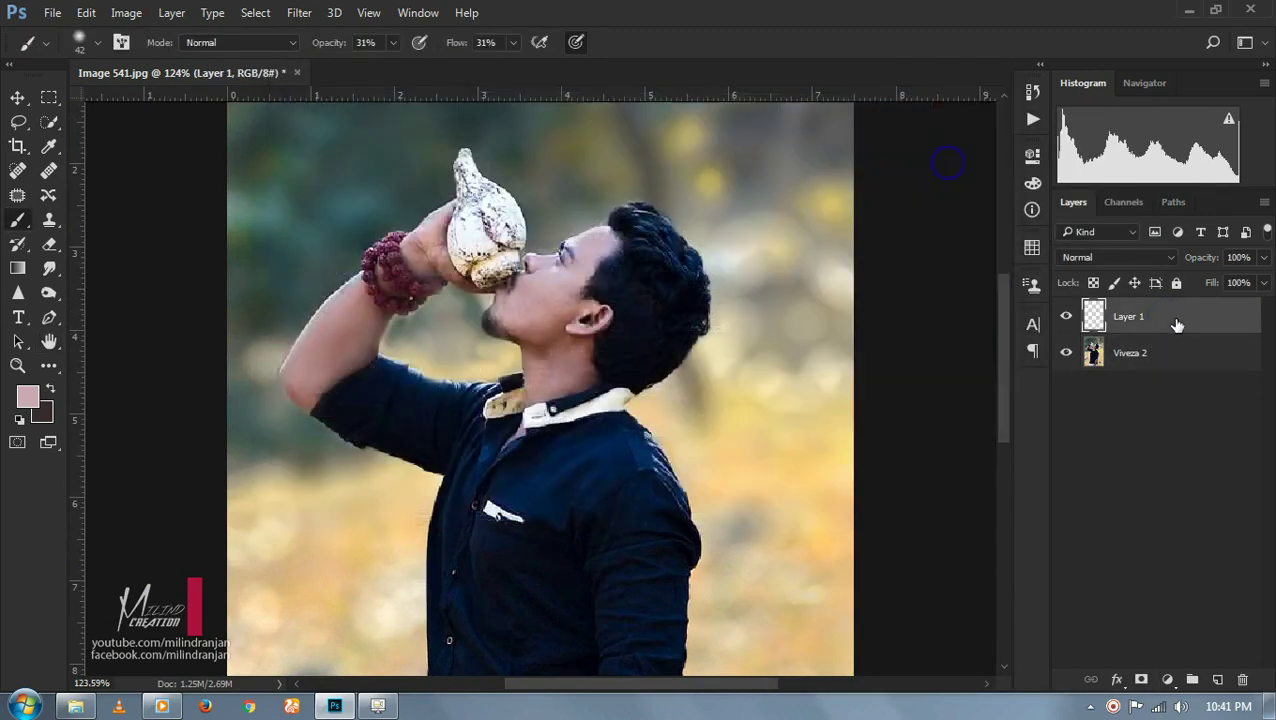
left_click(1176, 353, "shift")
right_click(1178, 358)
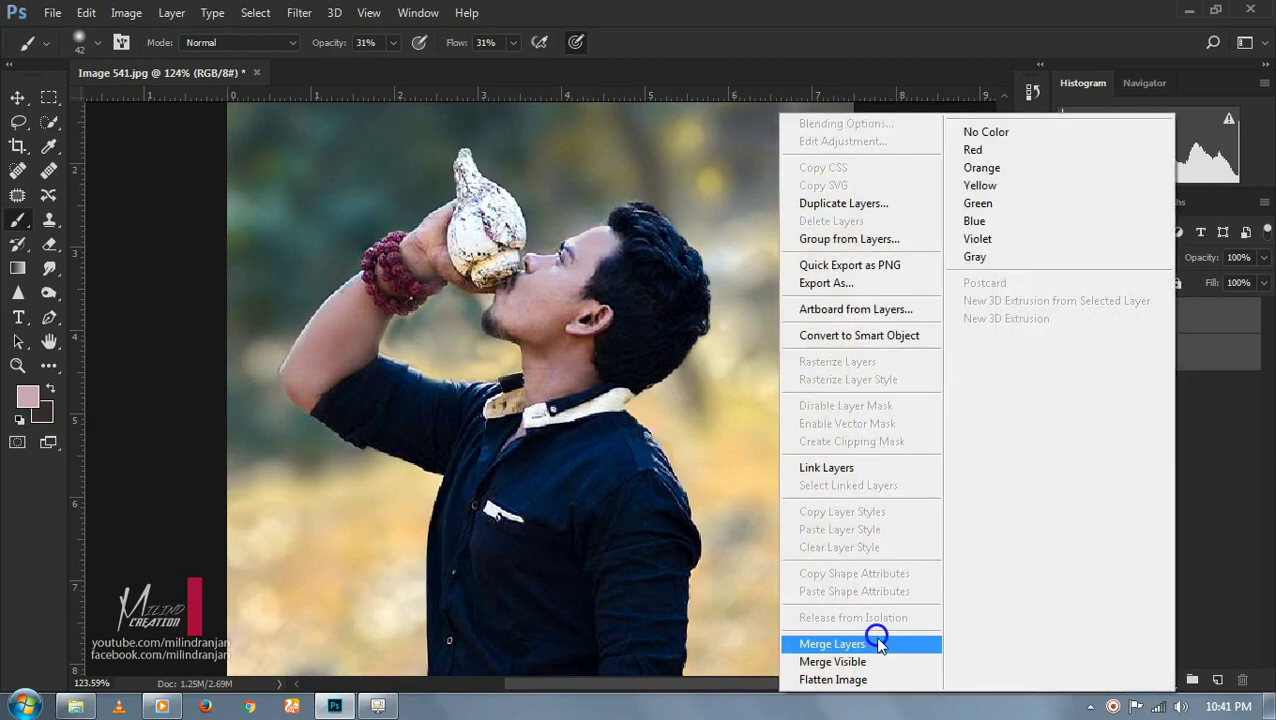
left_click(877, 643)
left_click(1217, 680)
- Sample a dark foreground colour from the man's face and neck
scroll(494, 305, "up", 3)
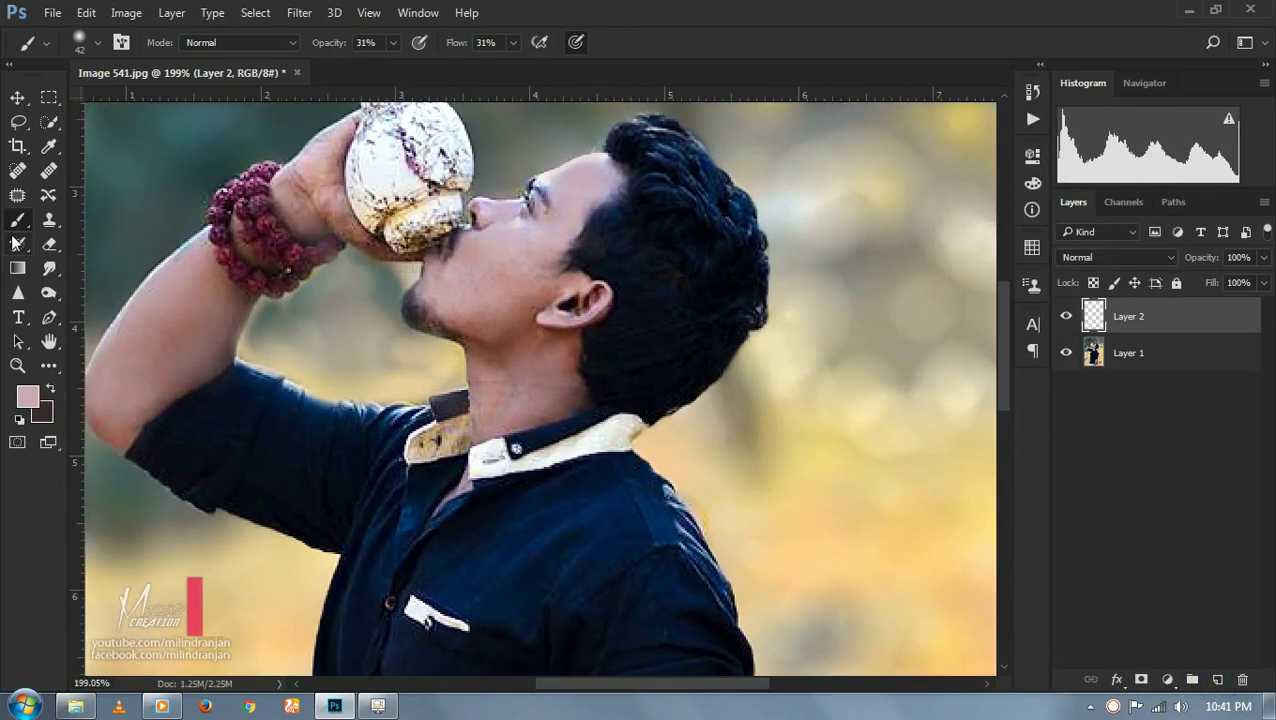
left_click(27, 397)
left_click(415, 305)
left_click_drag(415, 305, 410, 310)
left_click(1143, 133)
- Choose a thin hair-strand brush at 31 px with opacity and flow at 100%
right_click(614, 280)
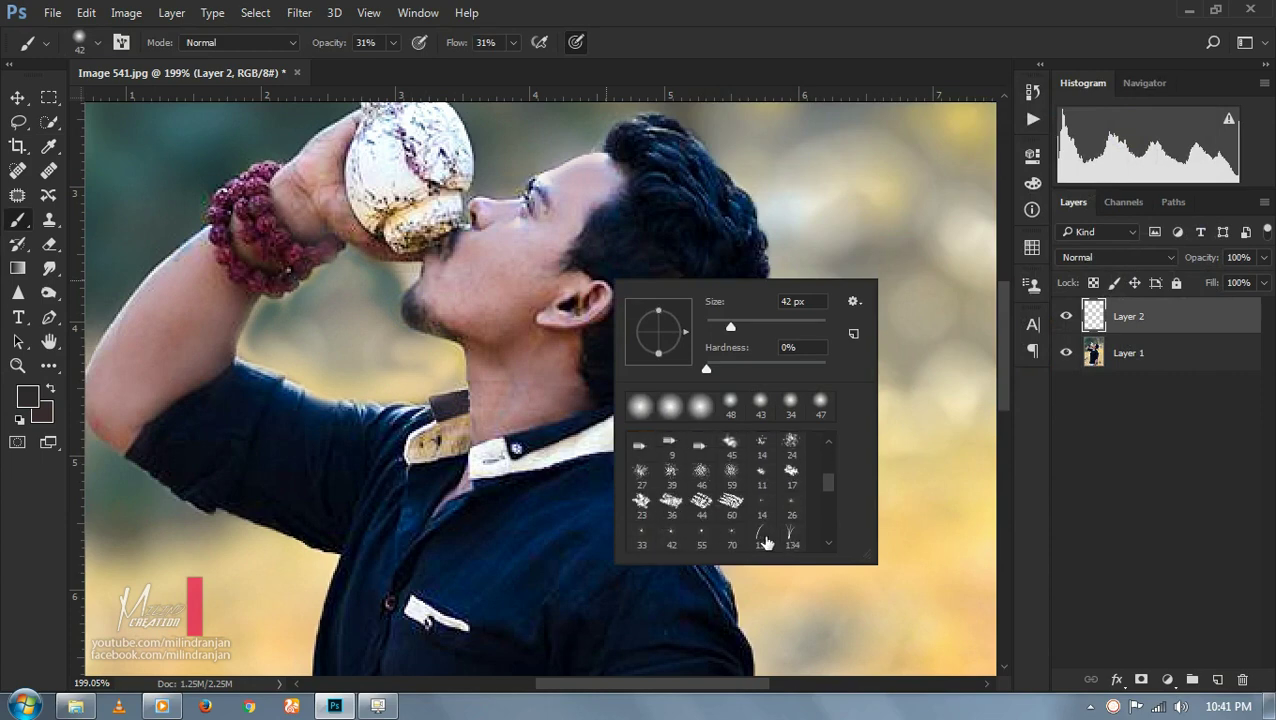
left_click(763, 540)
key("Return")
scroll(479, 302, "up", 3)
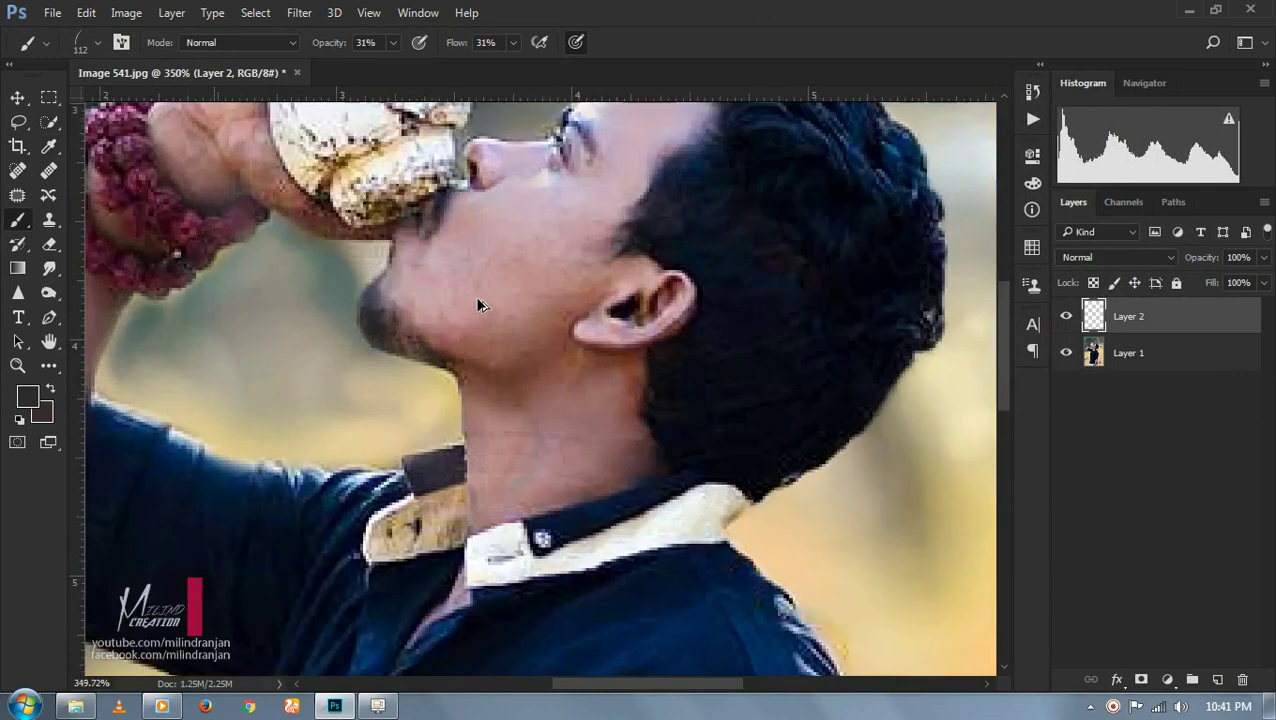
scroll(460, 315, "up", 2)
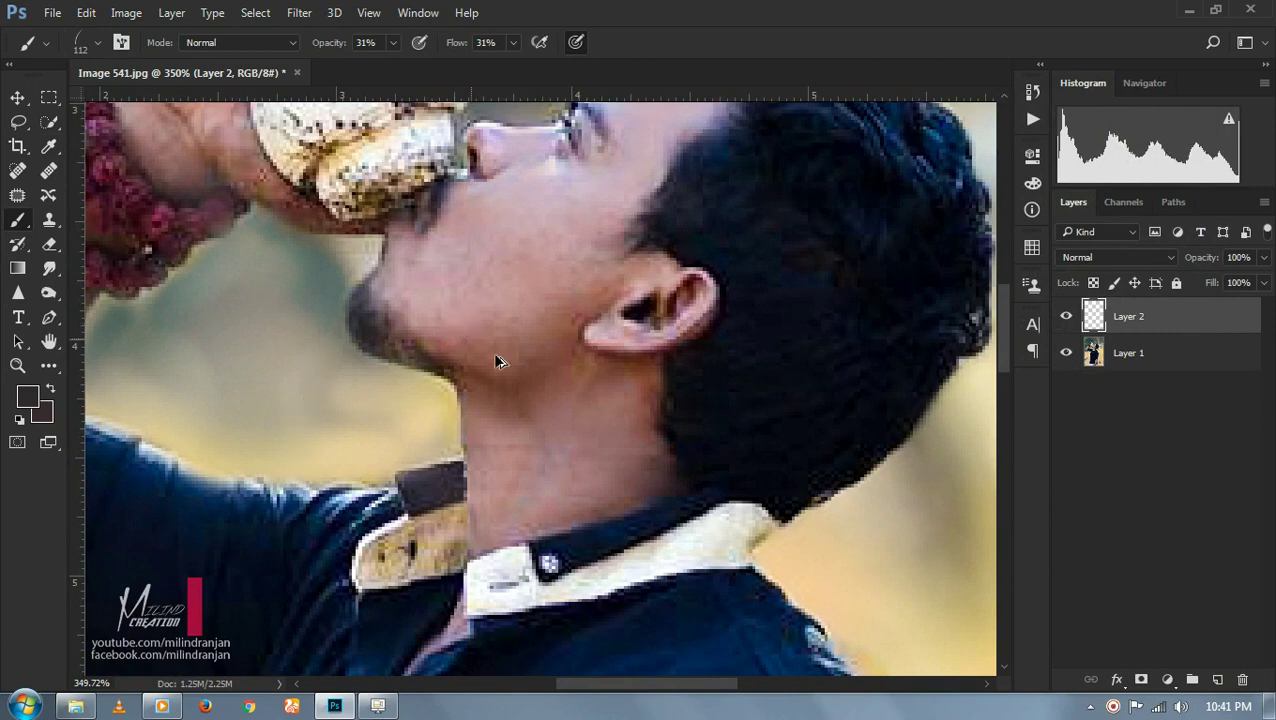
right_click(680, 340)
left_click(786, 382)
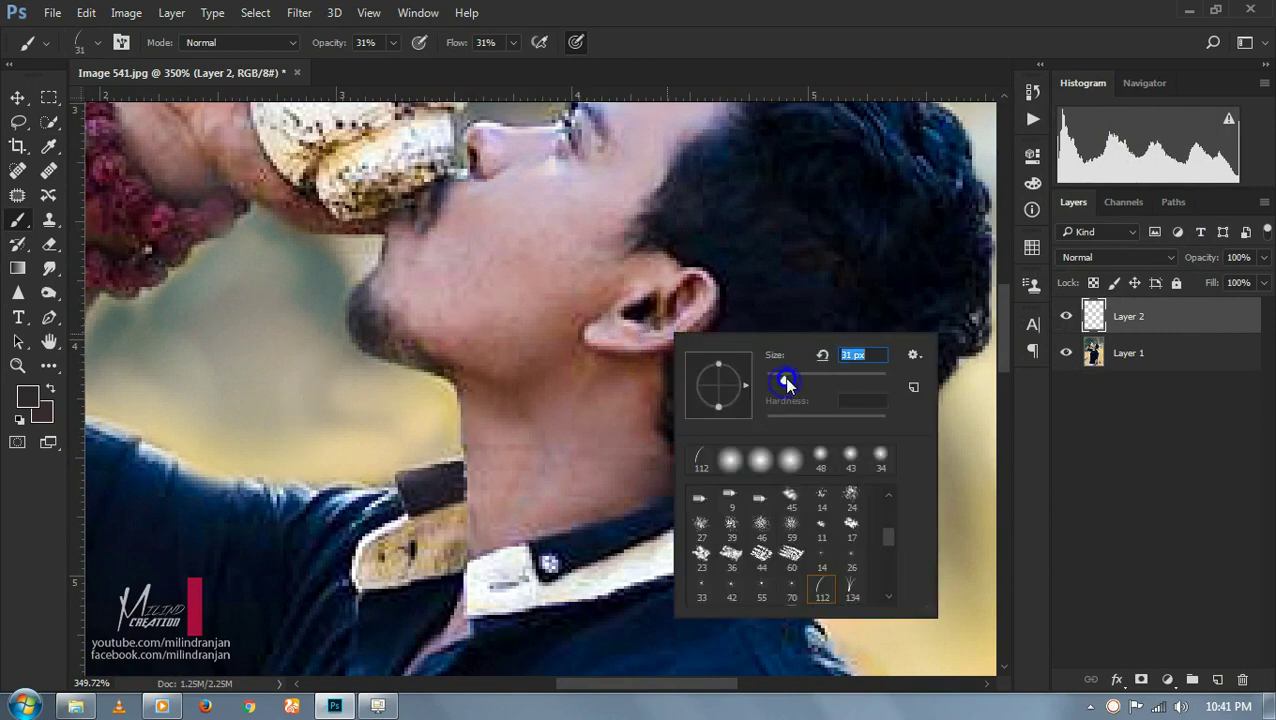
left_click_drag(316, 45, 663, 45)
right_click(712, 402)
- Set the brush to 12 px and paint dark stubble strokes along the jaw from chin to ear
left_click(826, 446)
mouse_move(413, 321)
left_mouse_down()
mouse_move(567, 304)
mouse_move(624, 260)
mouse_move(444, 302)
mouse_move(481, 318)
mouse_move(588, 259)
mouse_move(530, 299)
mouse_move(413, 339)
mouse_move(528, 327)
left_mouse_up()
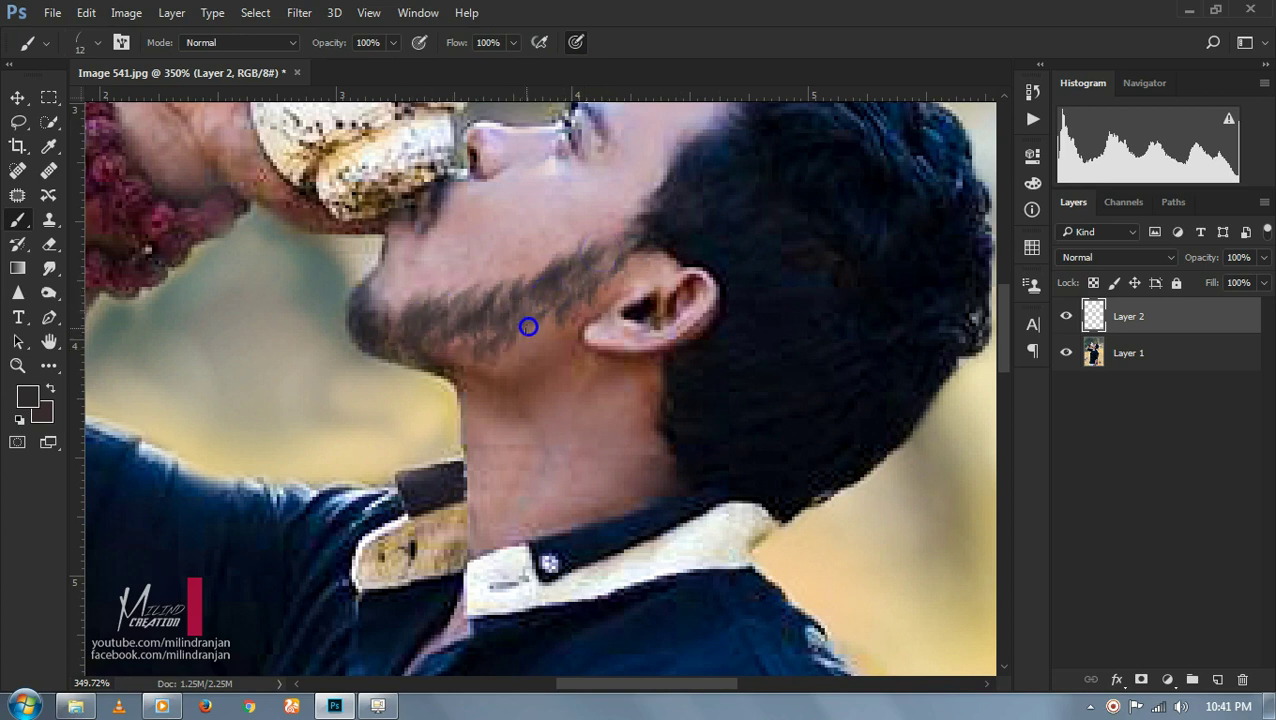
mouse_move(578, 283)
left_mouse_down()
mouse_move(544, 333)
mouse_move(406, 336)
left_mouse_up()
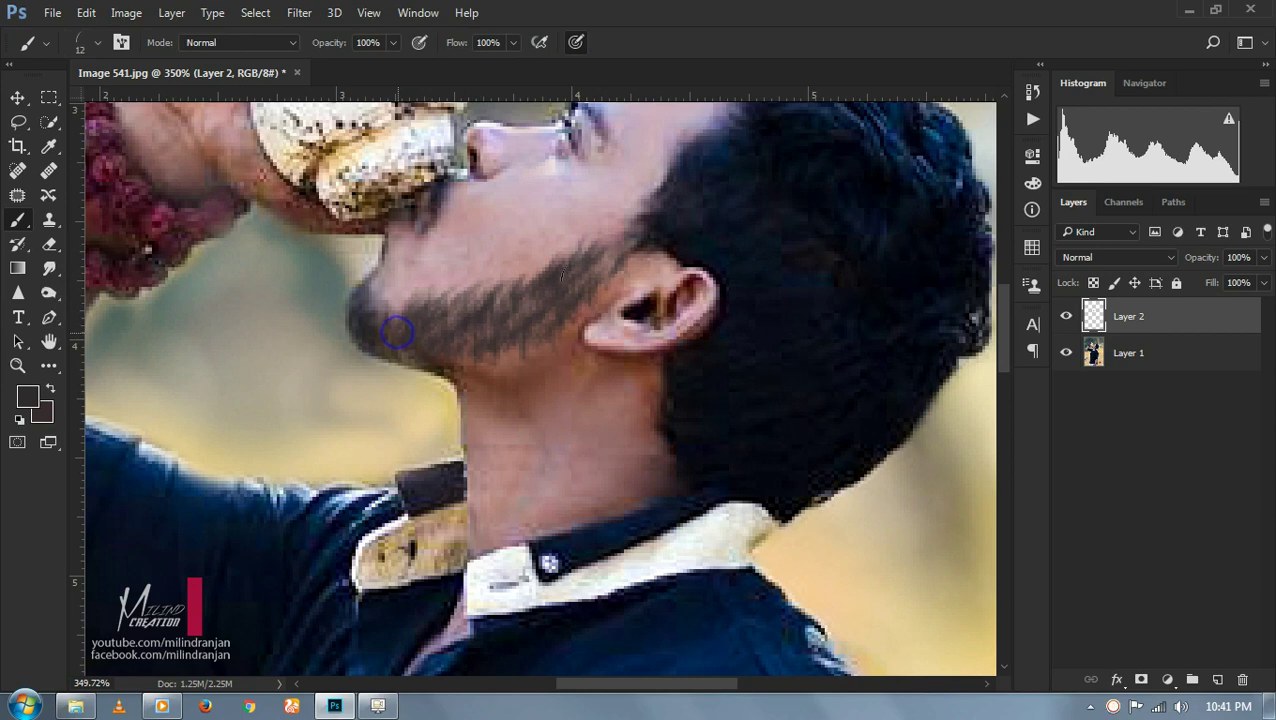
mouse_move(631, 233)
left_mouse_down()
mouse_move(561, 296)
mouse_move(497, 315)
mouse_move(434, 289)
left_mouse_up()
scroll(420, 310, "down", 3)
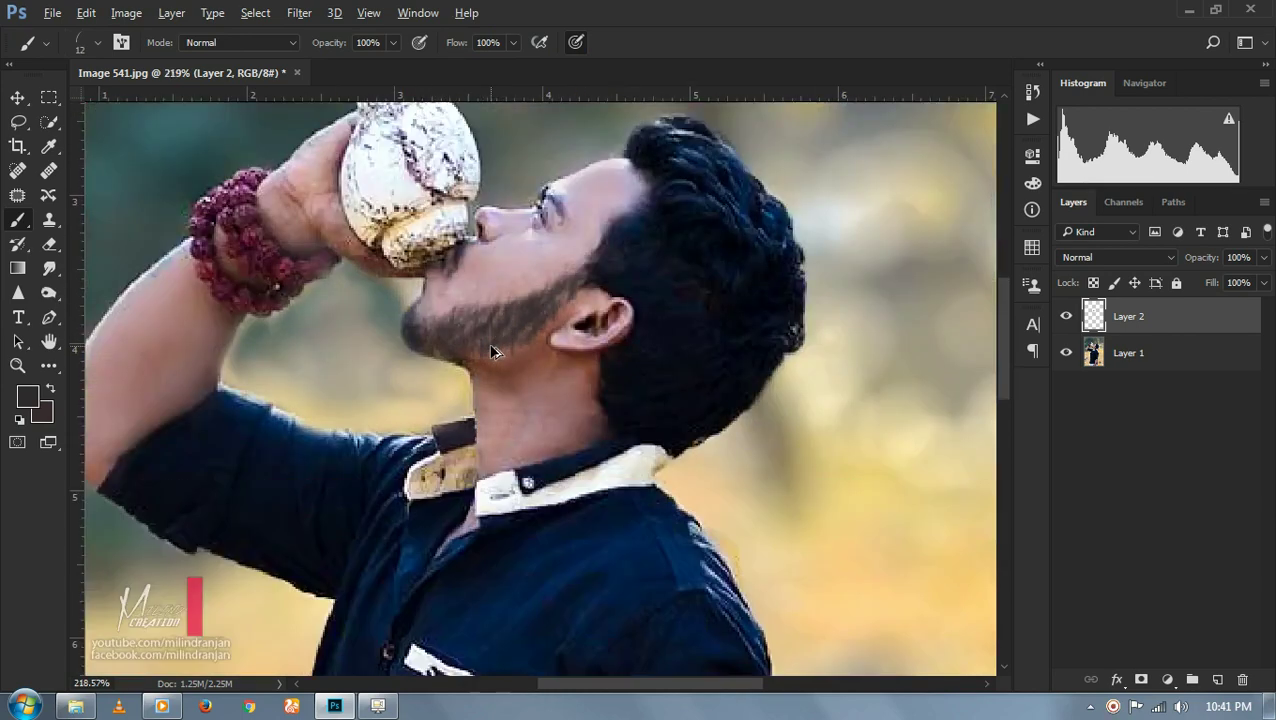
scroll(583, 318, "up", 5)
left_click_drag(620, 288, 560, 335)
mouse_move(635, 262)
left_mouse_down()
mouse_move(521, 347)
mouse_move(358, 355)
left_mouse_up()
left_click_drag(550, 345, 440, 408)
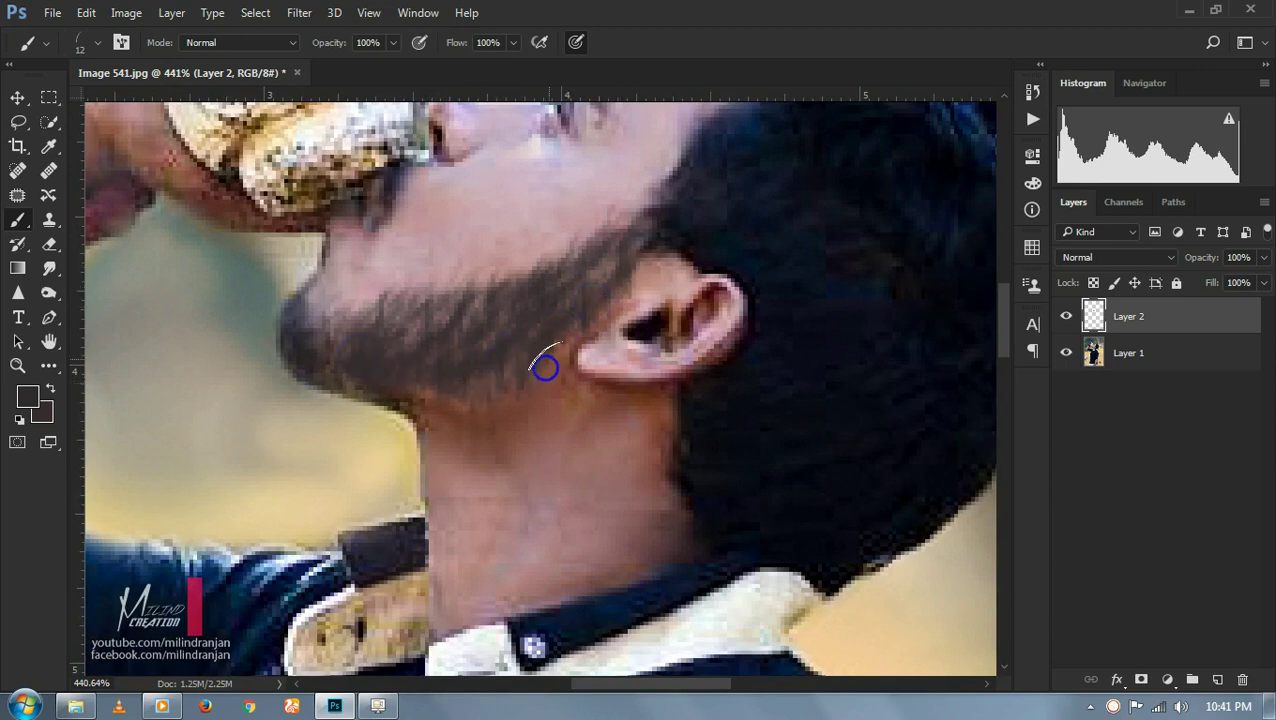
left_click_drag(383, 300, 345, 311)
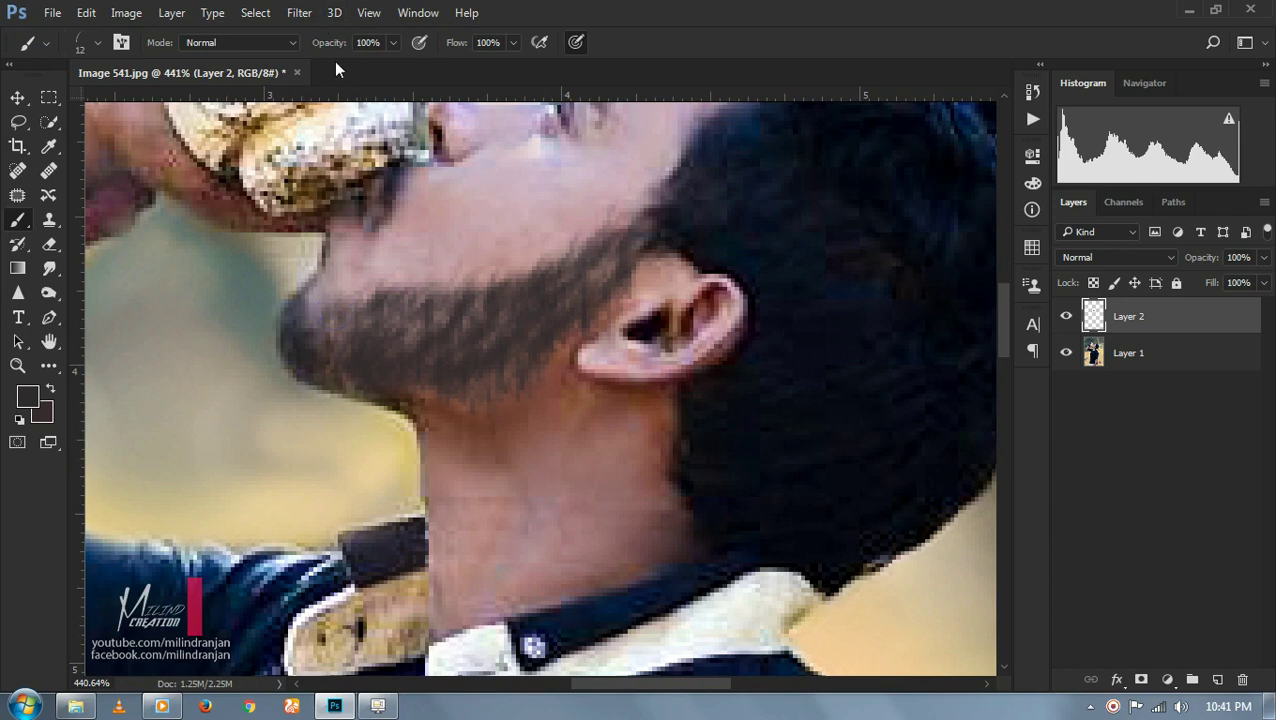
left_click(299, 12)
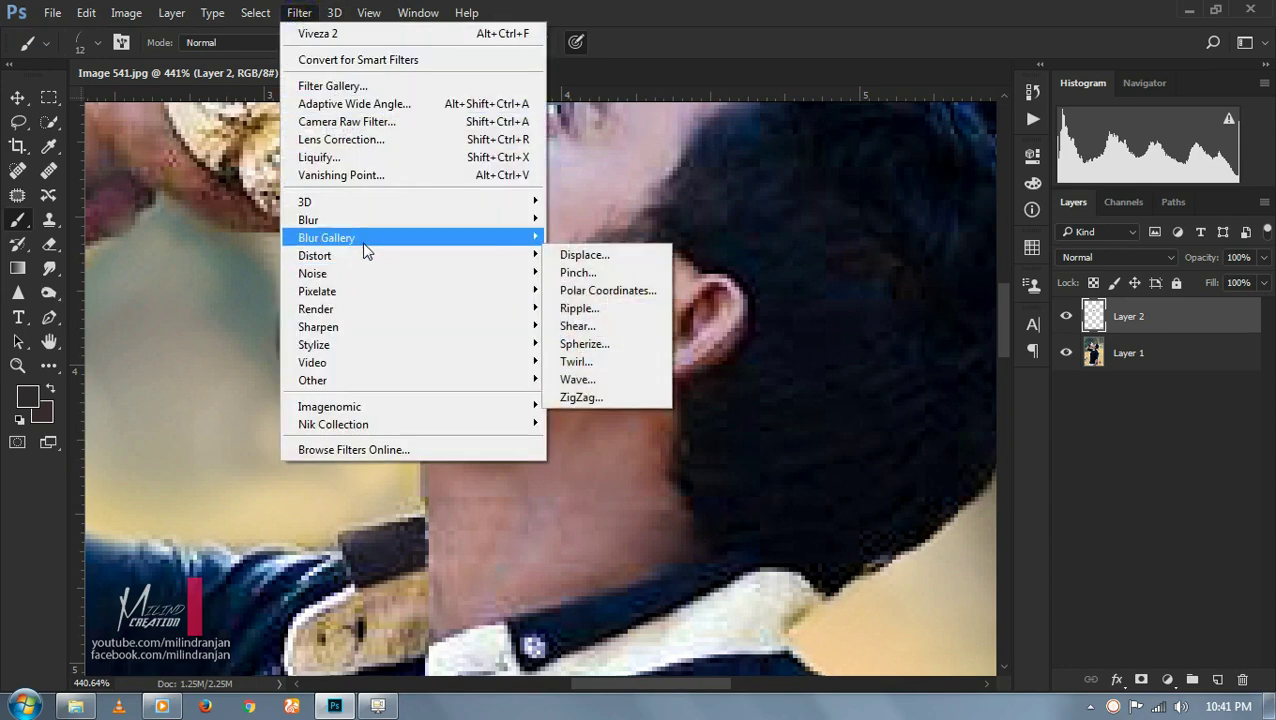
- Apply Gaussian Blur with a 1.3 px radius to the beard on Layer 2
mouse_move(308, 220)
left_click(596, 290)
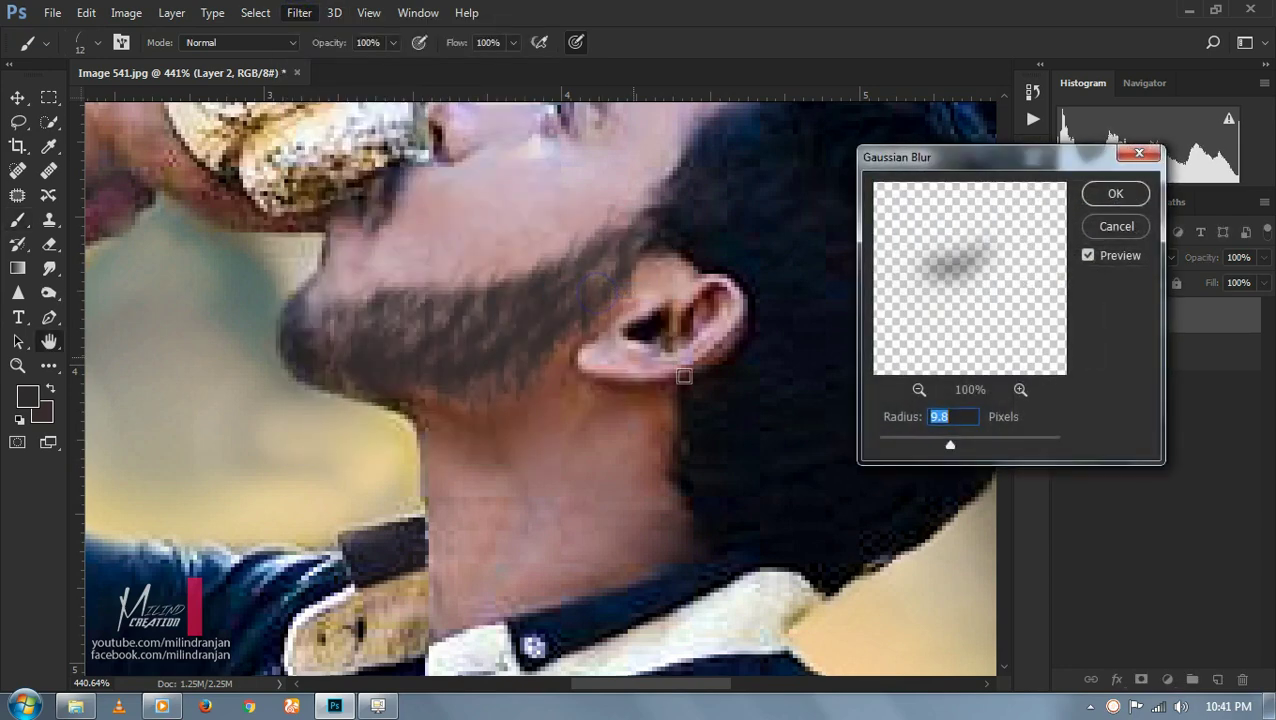
left_click_drag(918, 443, 884, 447)
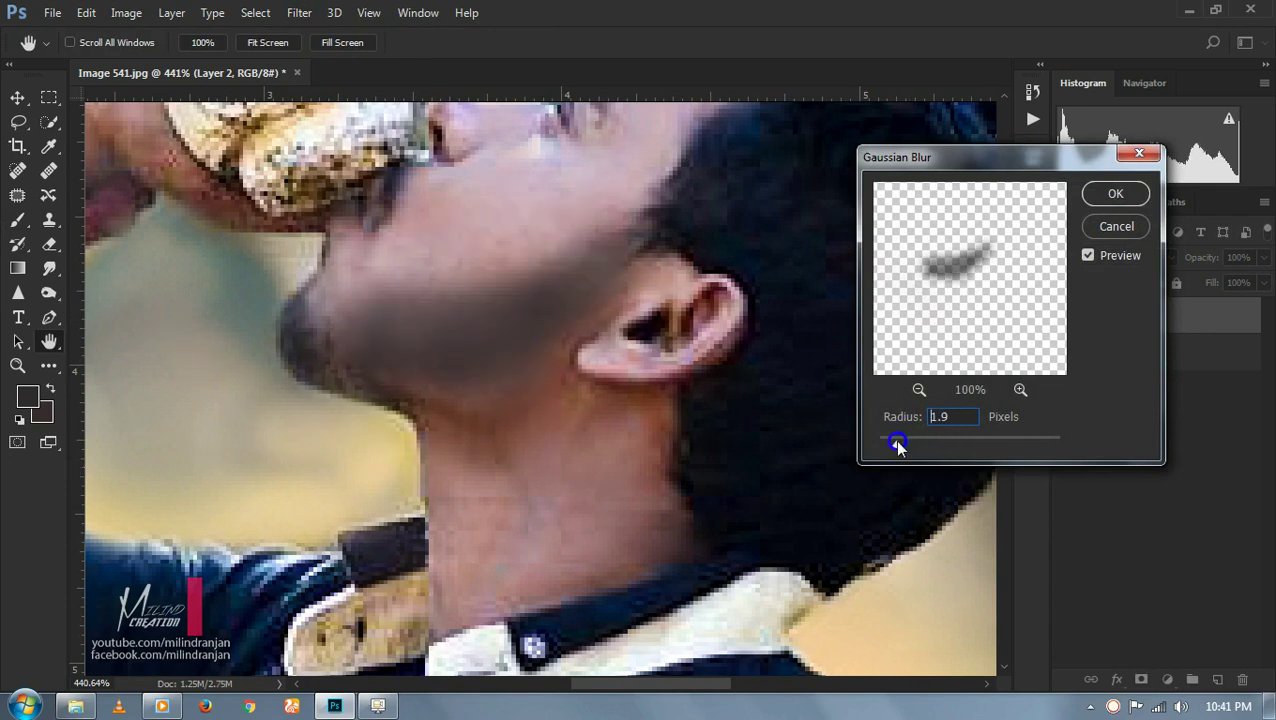
left_click_drag(884, 446, 891, 448)
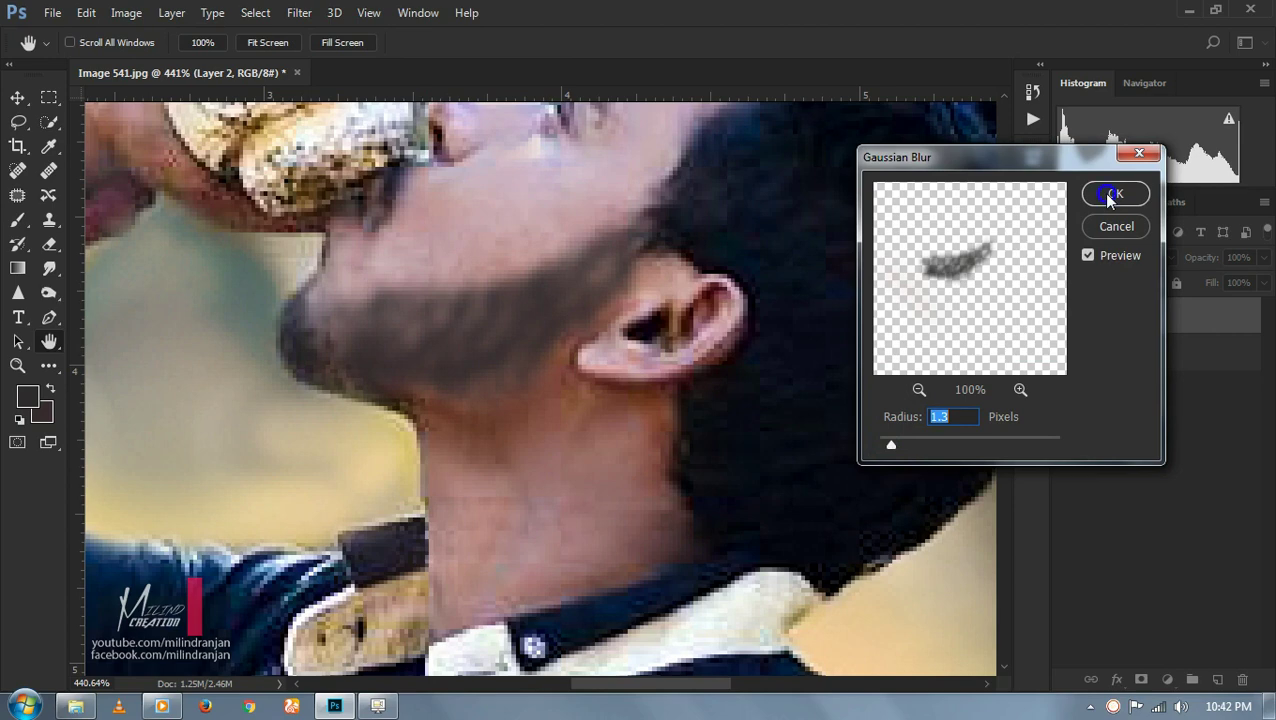
left_click(1108, 197)
scroll(456, 370, "down", 5)
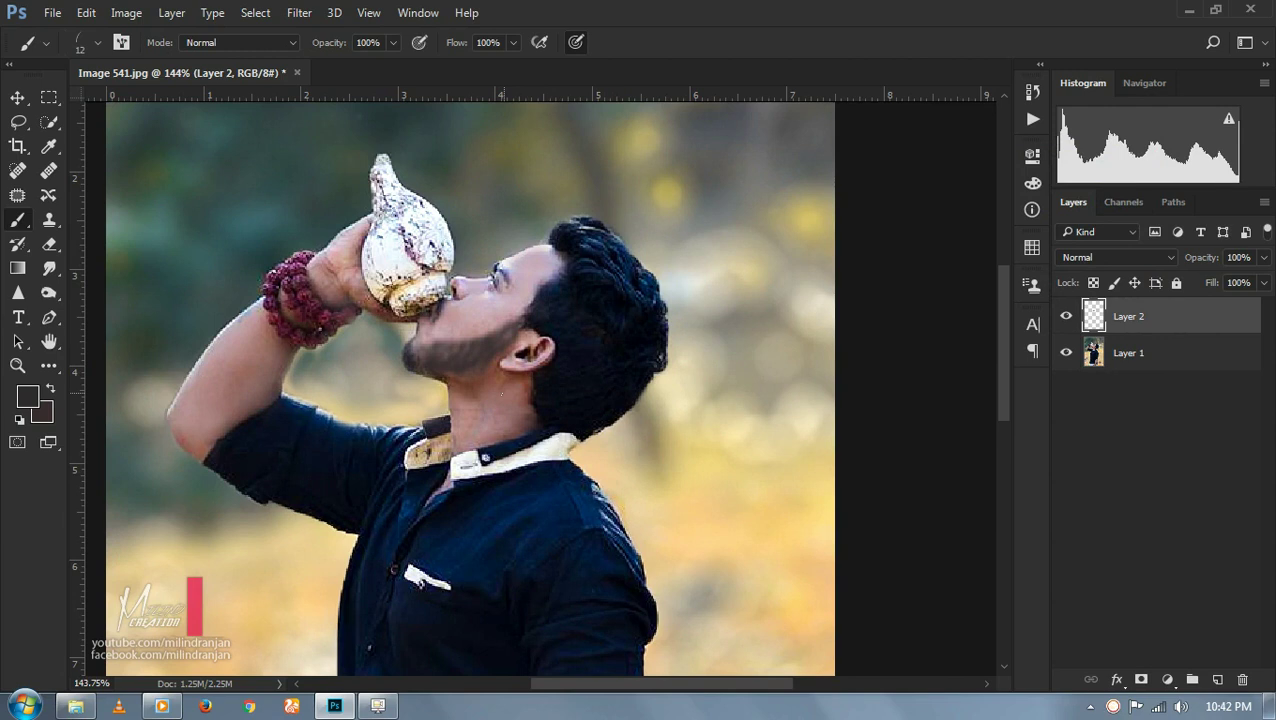
scroll(505, 300, "up", 1)
scroll(505, 300, "up", 1)
scroll(505, 300, "up", 1)
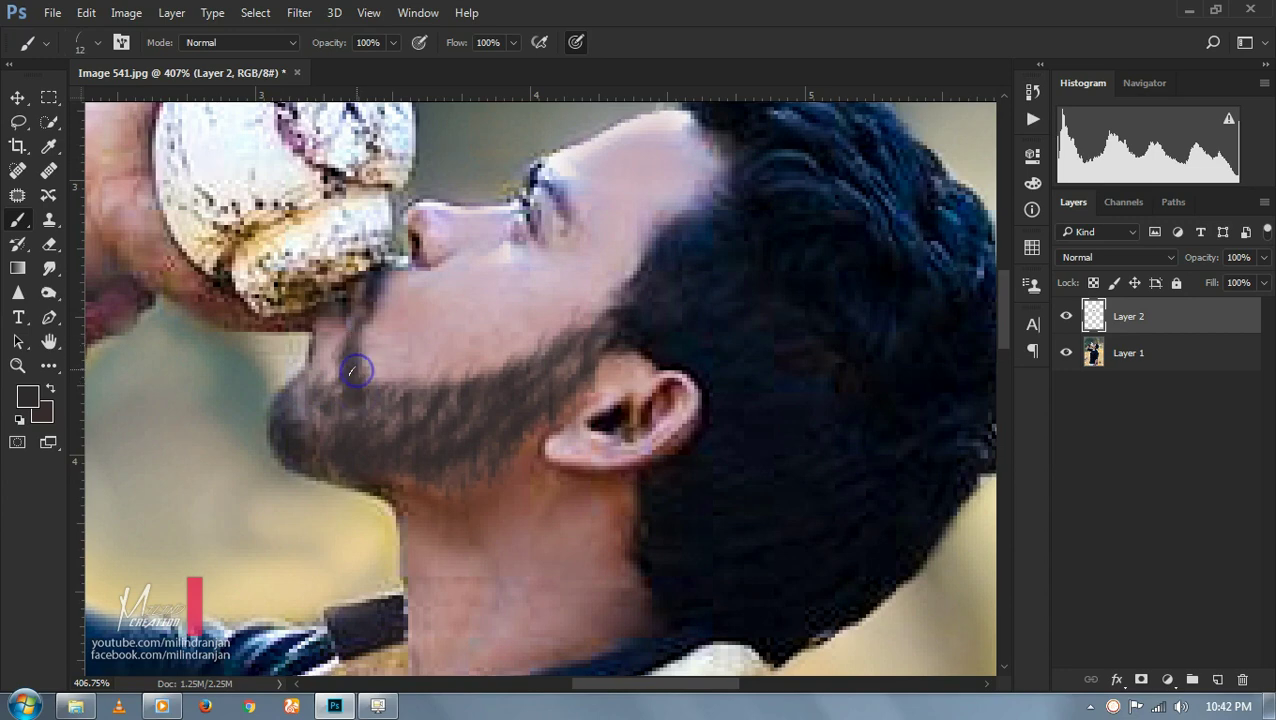
scroll(360, 370, "down", 1)
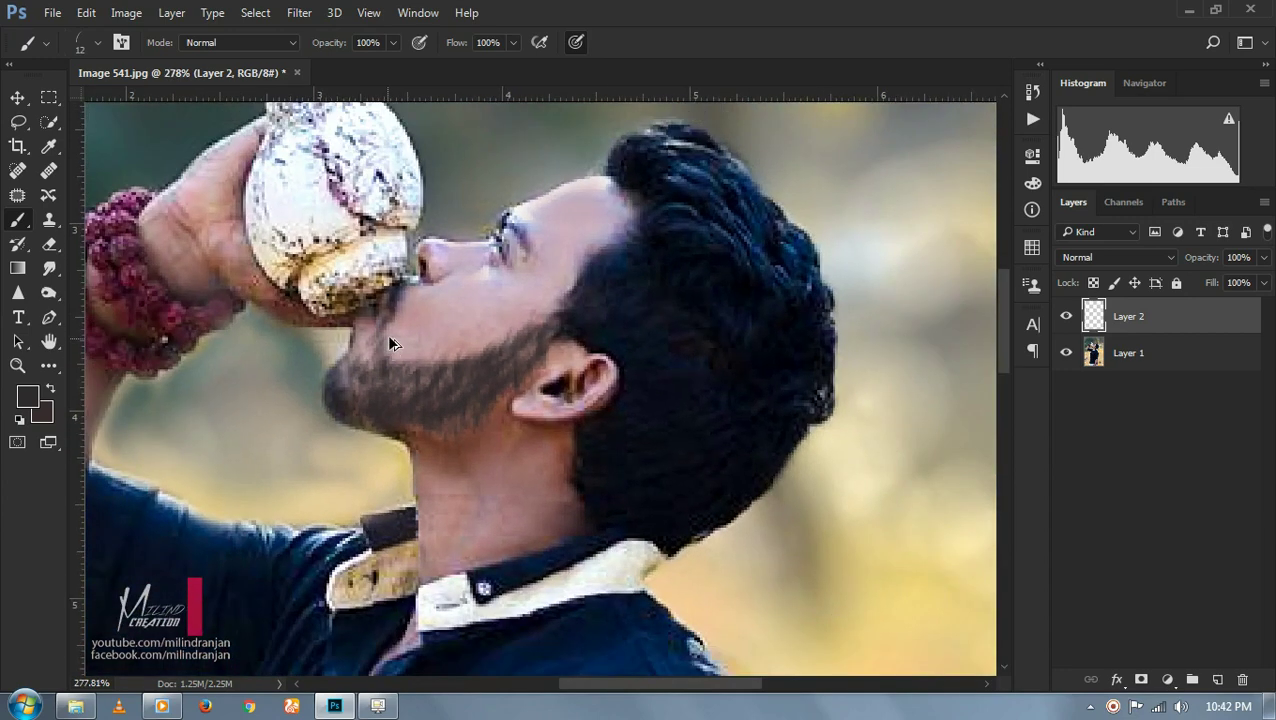
scroll(384, 340, "up", 1)
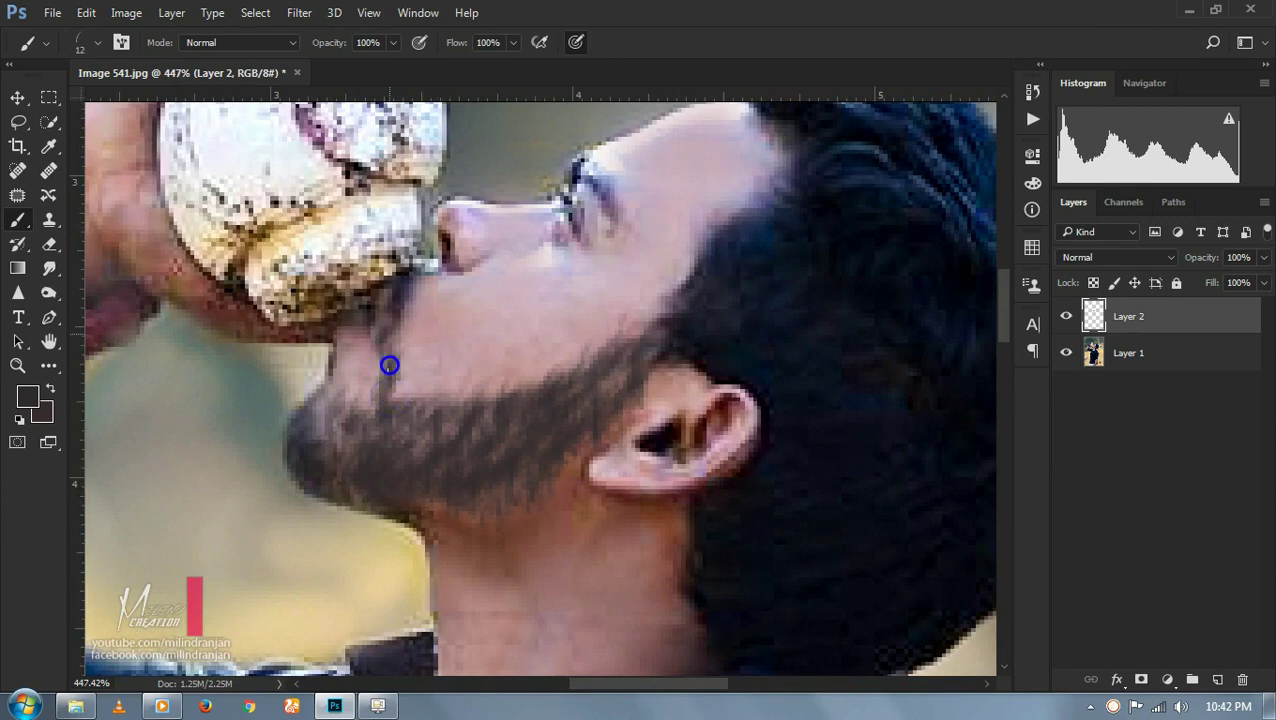
- Apply Filter > Blur > Gaussian Blur at a 0.9 px radius to Layer 2's beard
left_click(299, 12)
left_click(373, 220)
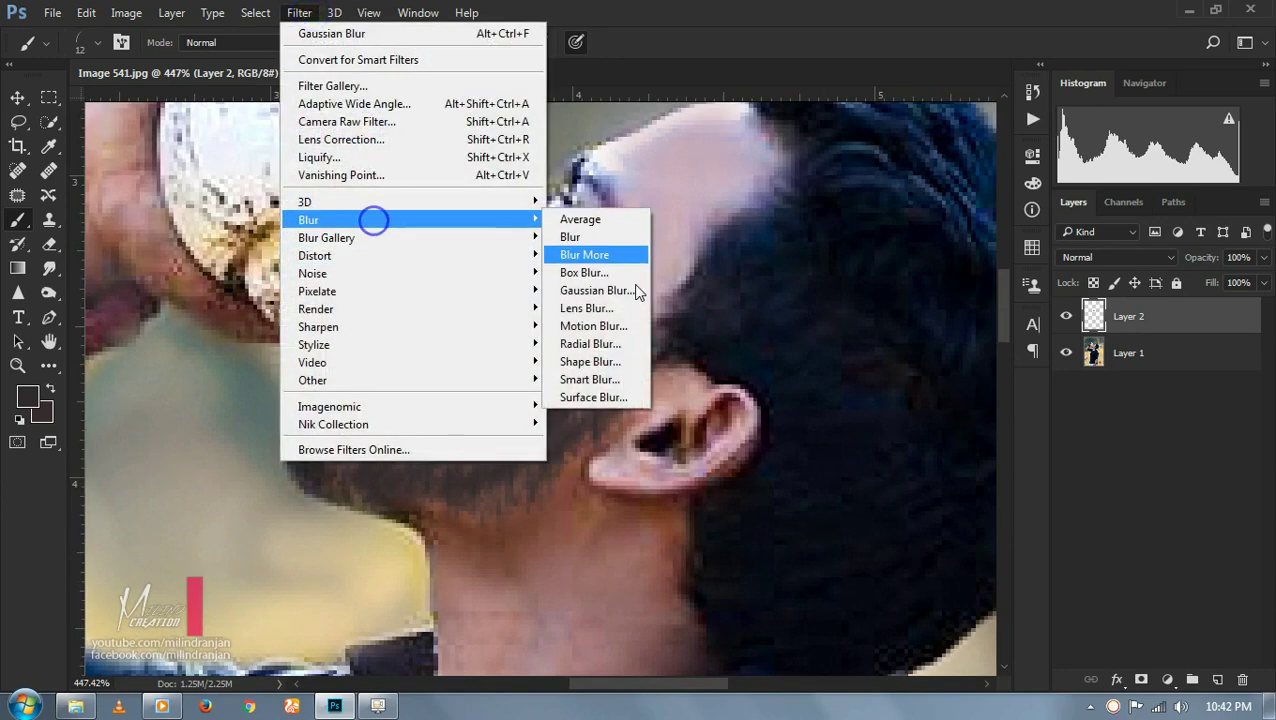
left_click(597, 290)
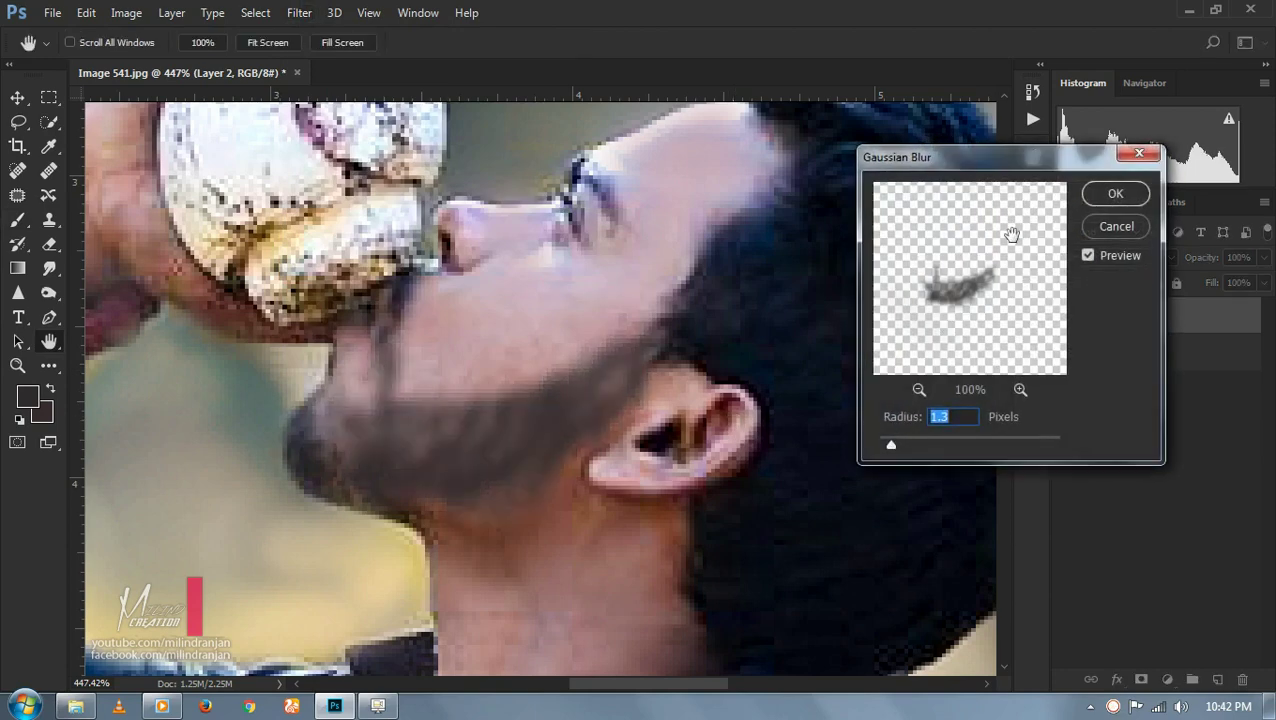
left_click(885, 443)
left_click(1124, 195)
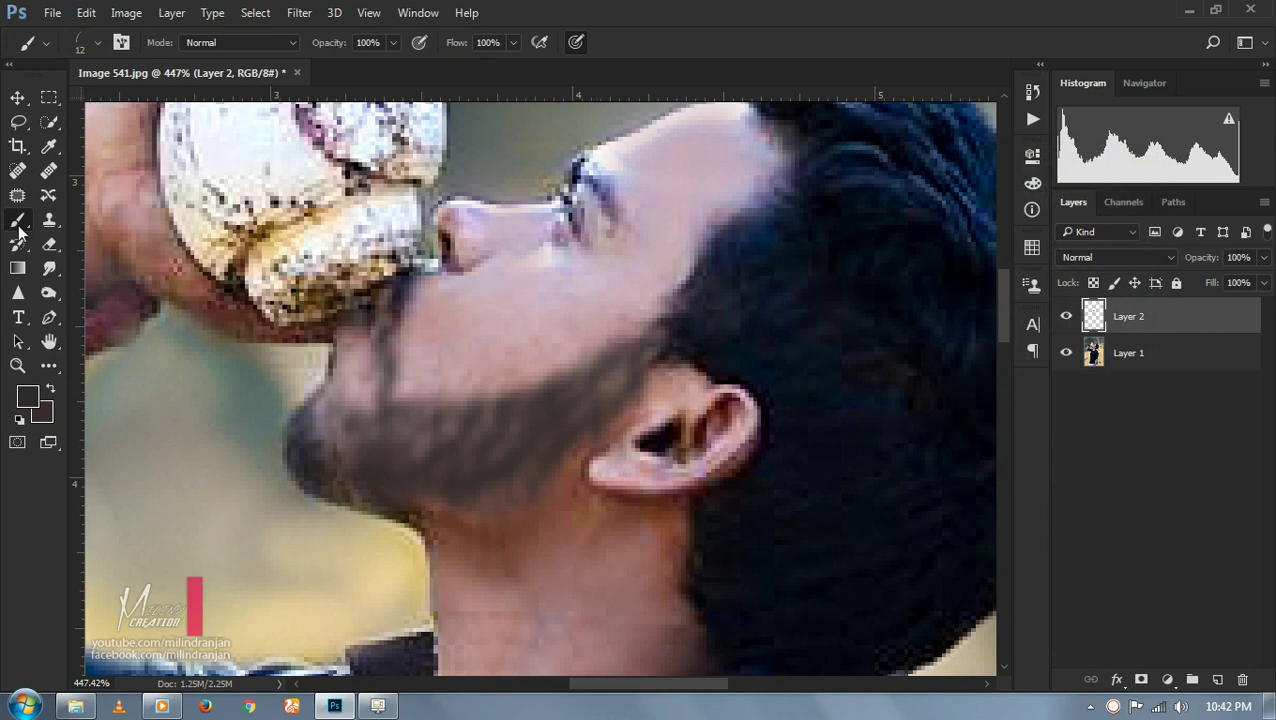
- Switch to the Eraser and set it to a small, fully hard-edged brush
left_click(49, 244)
scroll(625, 355, "up", 1)
right_click(632, 319)
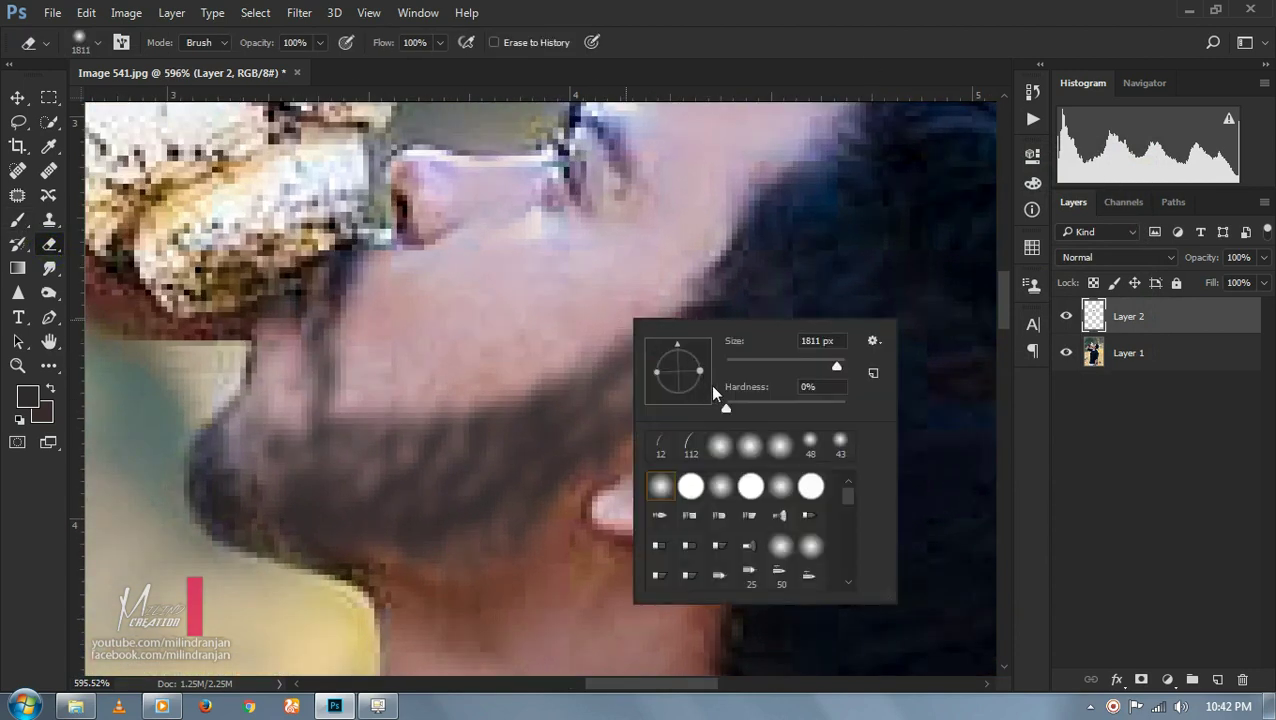
left_click(689, 485)
type("1")
key("Return")
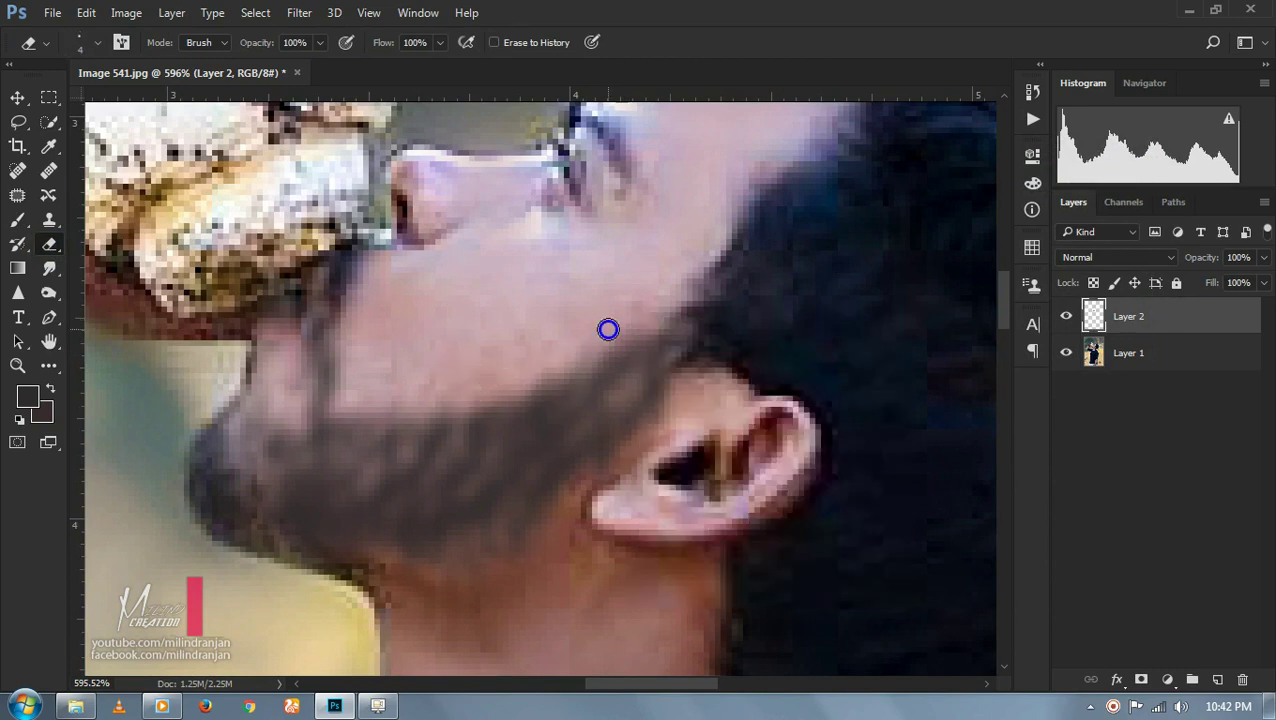
- Erase stray beard paint above the jawline and clean the edge under the chin
left_click(333, 387)
left_click_drag(349, 411, 464, 404)
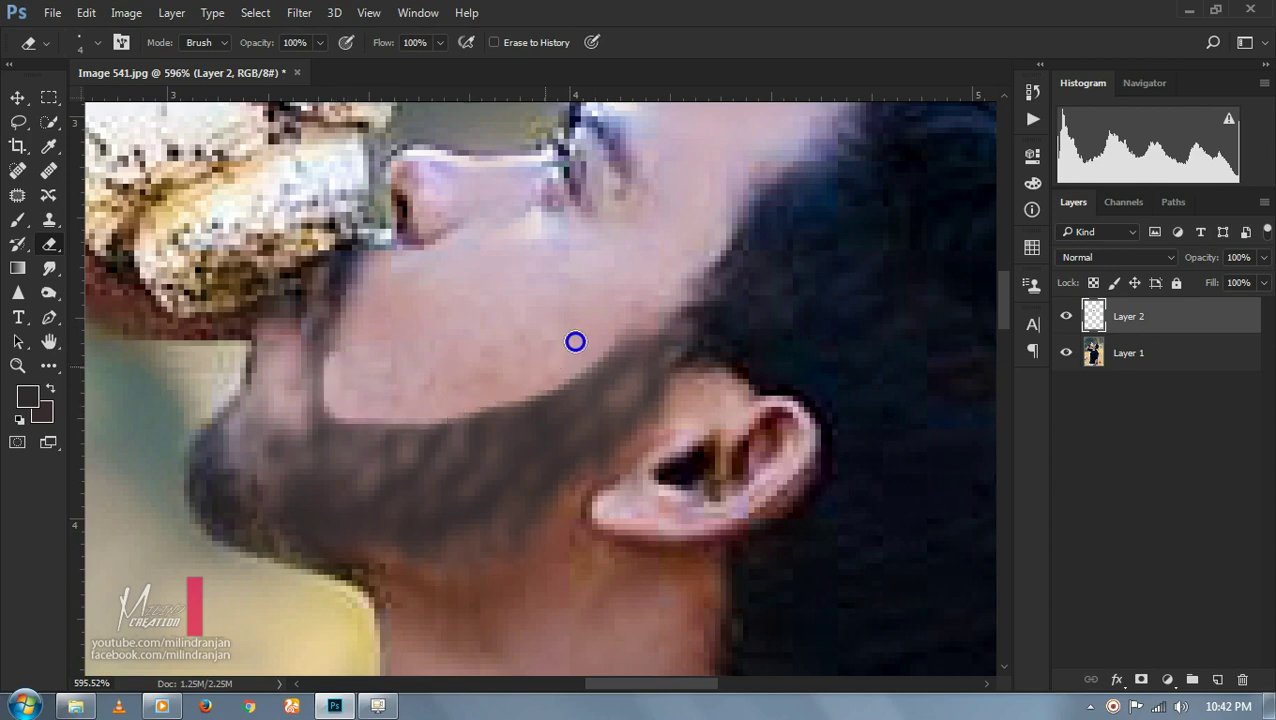
scroll(570, 355, "down", 3)
scroll(565, 365, "down", 3)
scroll(480, 380, "down", 2)
scroll(405, 398, "up", 8)
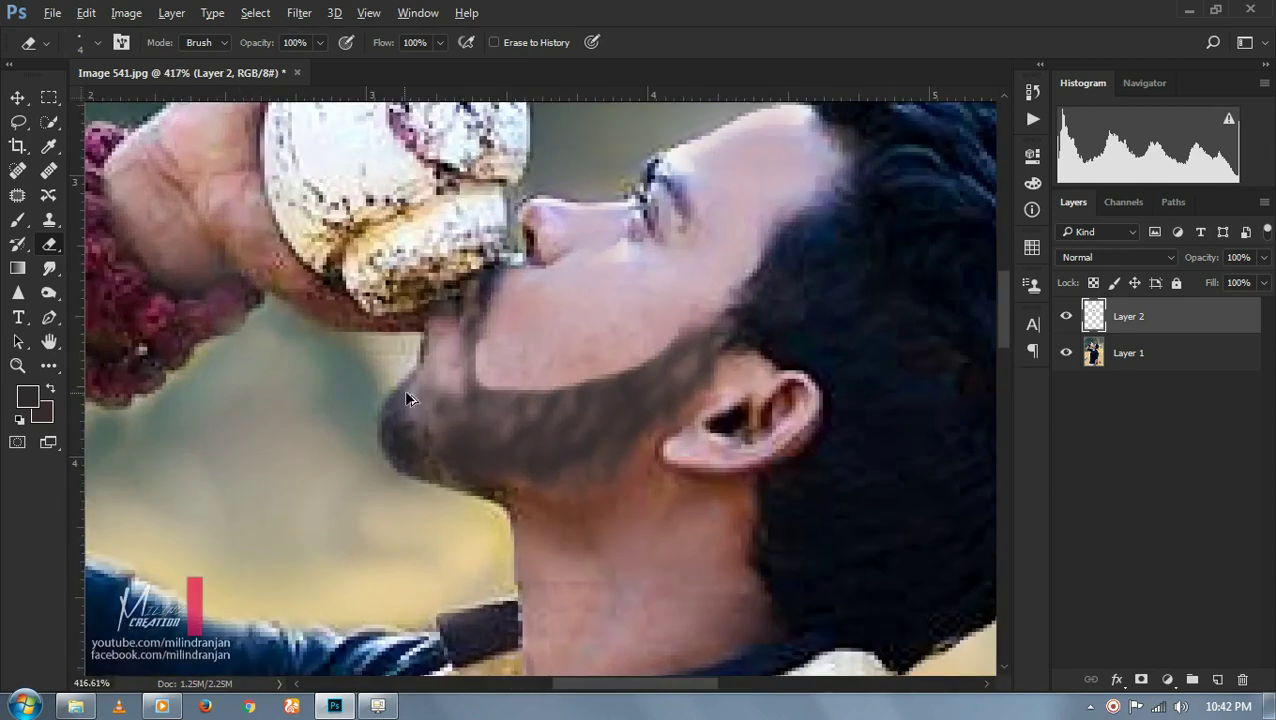
scroll(406, 398, "up", 2)
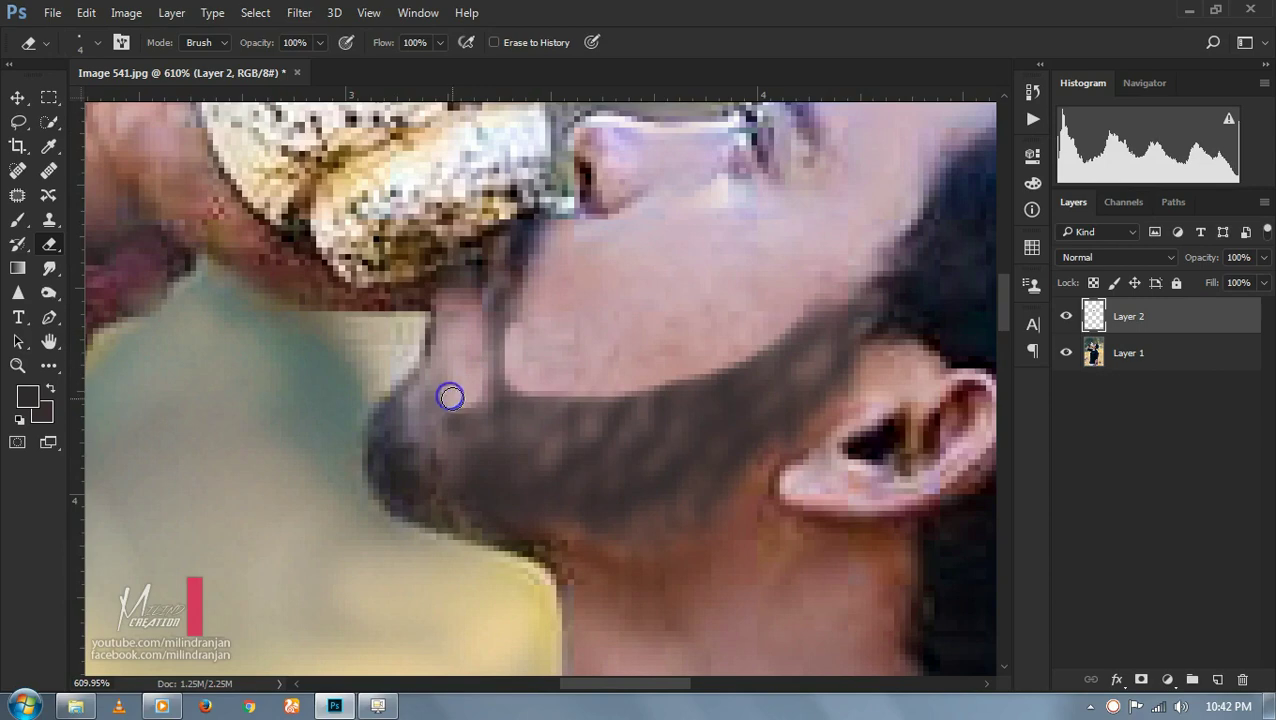
left_click_drag(432, 371, 441, 423)
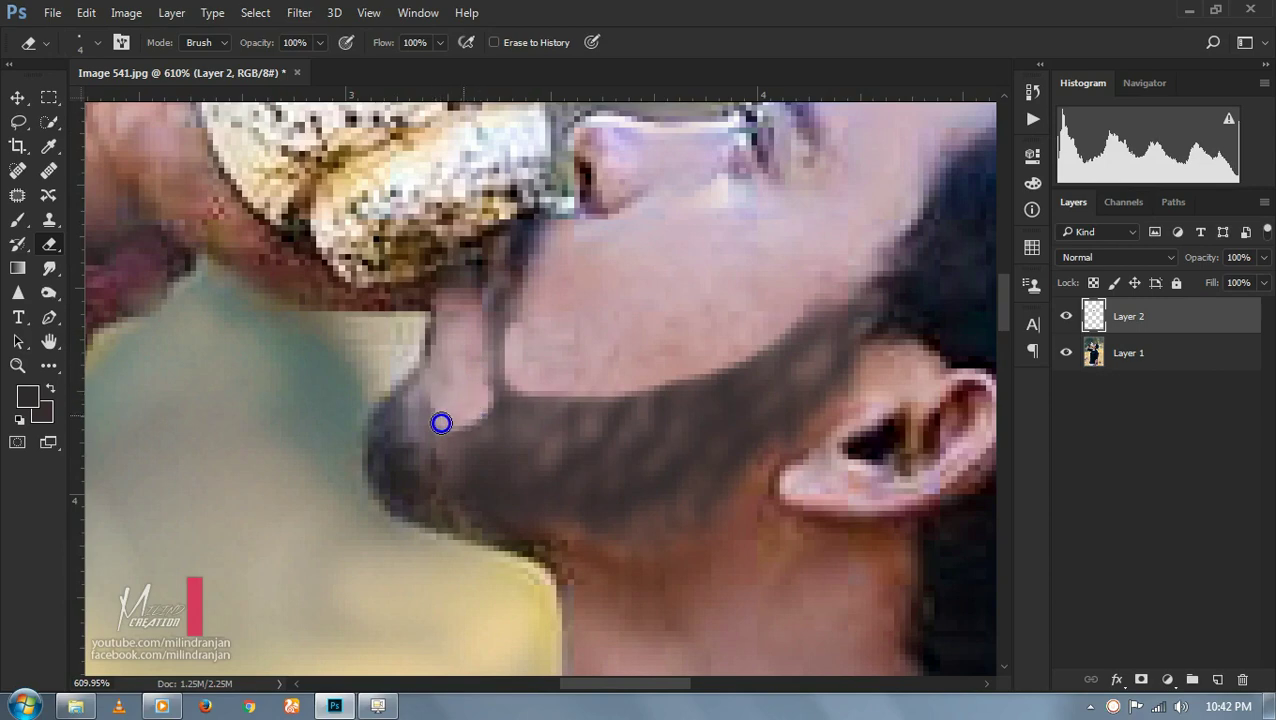
scroll(472, 354, "down", 3)
scroll(481, 363, "down", 2)
scroll(481, 363, "up", 3)
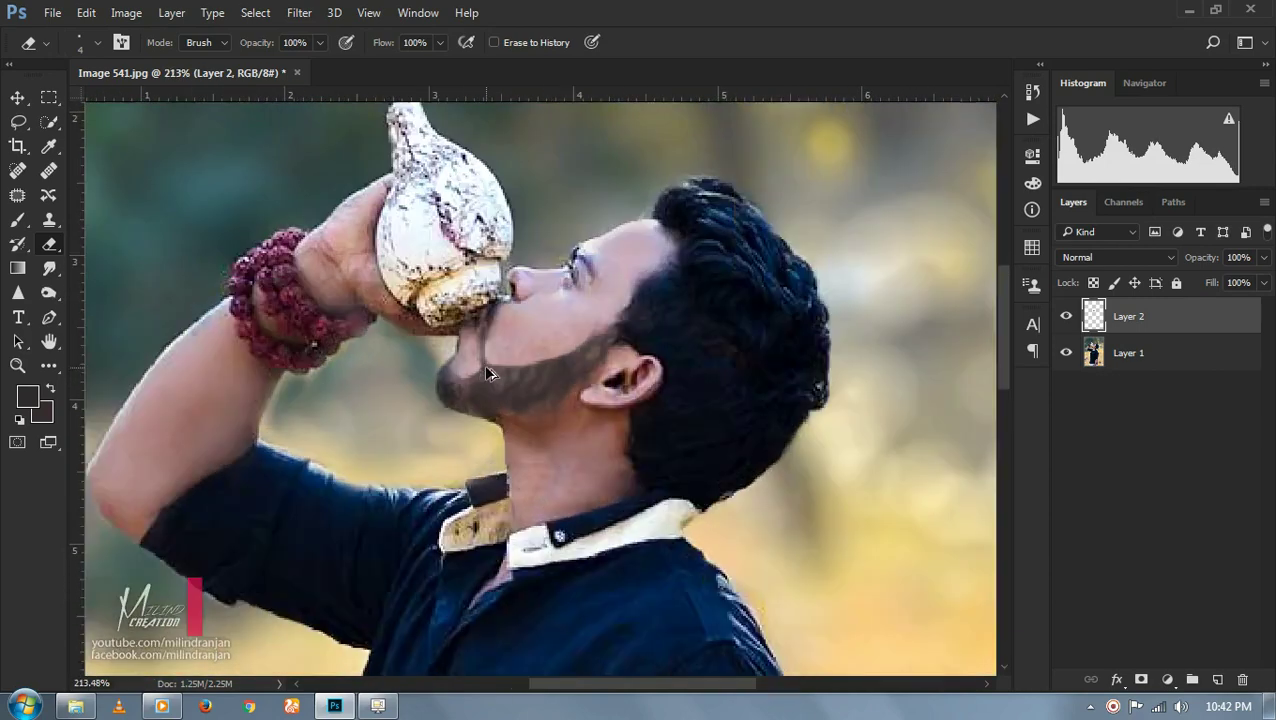
scroll(483, 364, "up", 3)
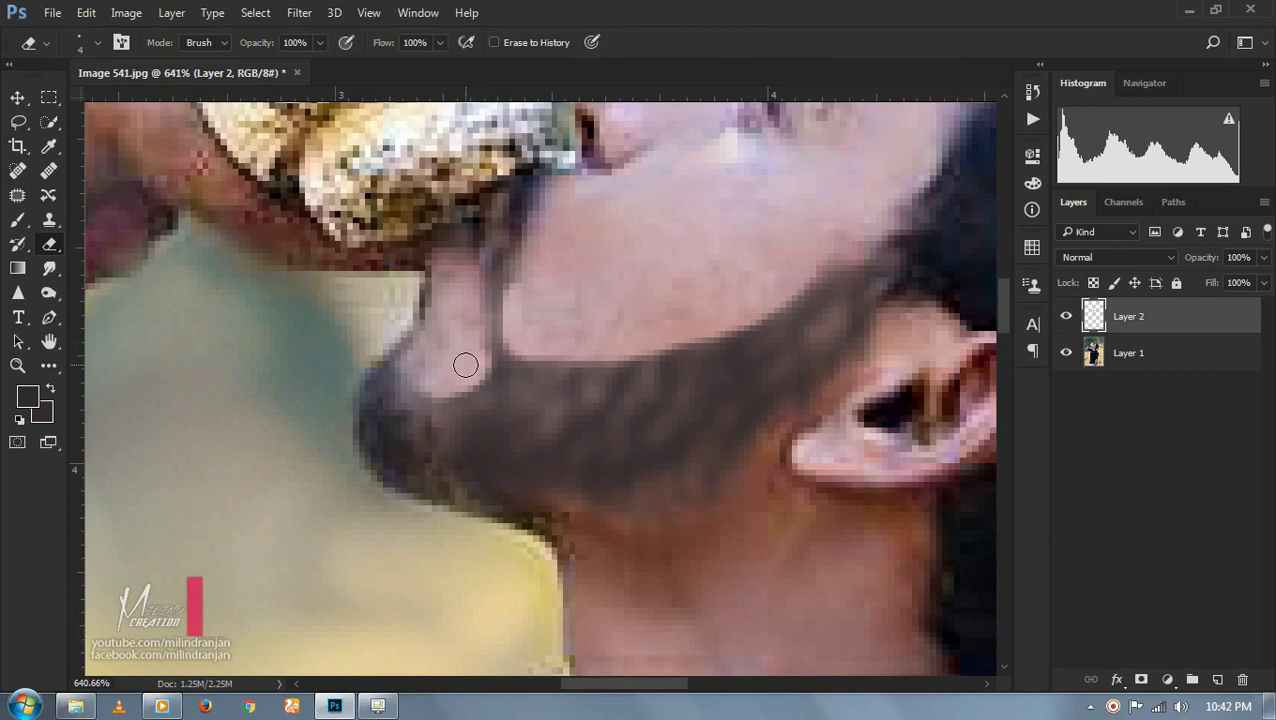
scroll(479, 331, "up", 1)
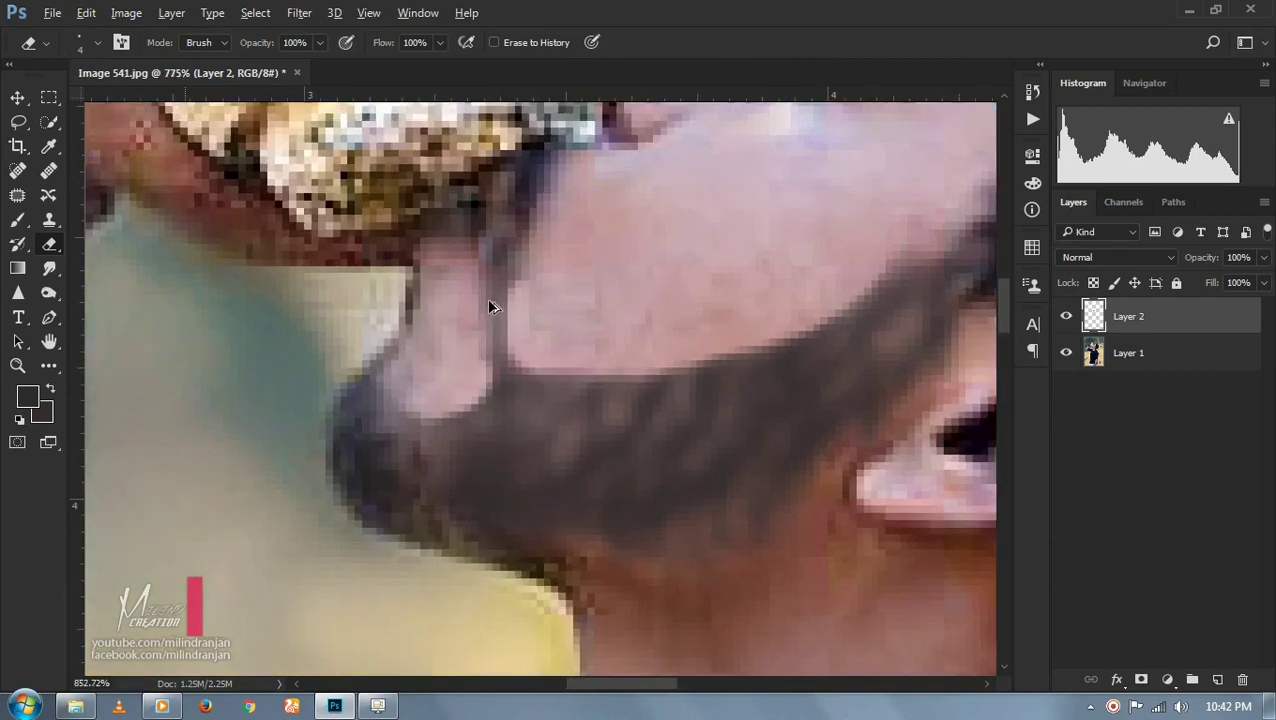
scroll(490, 305, "up", 1)
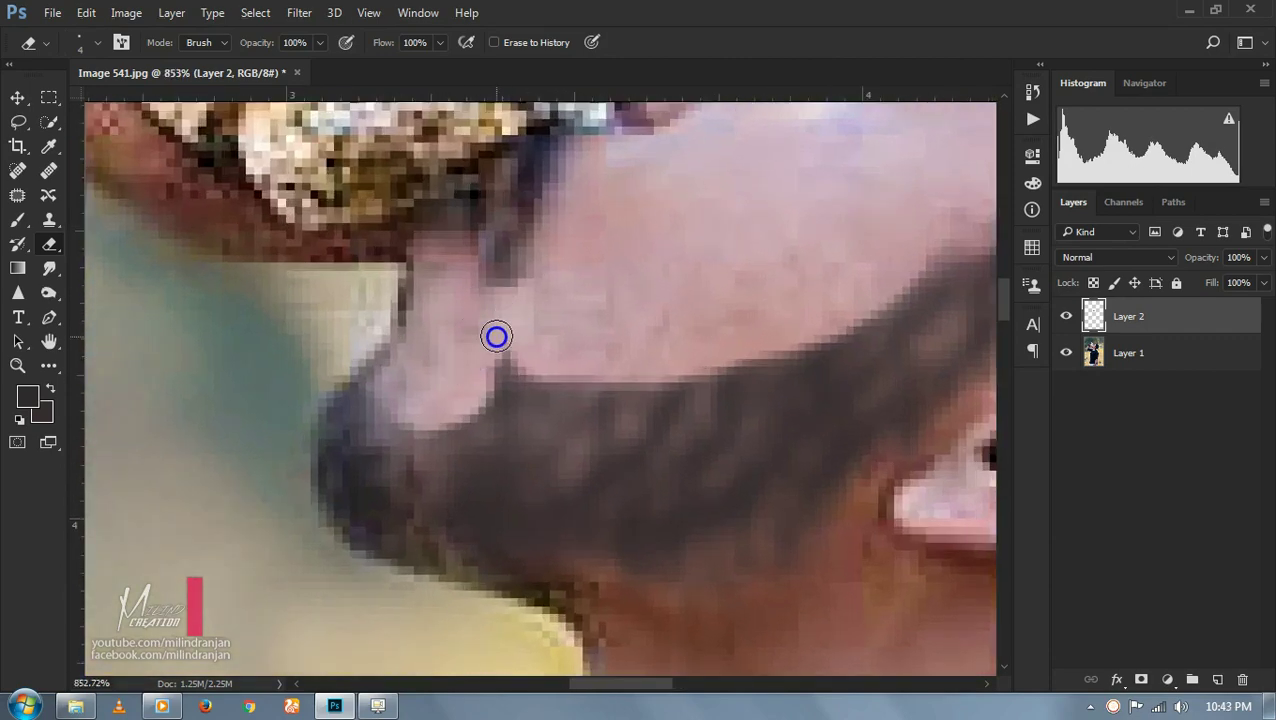
scroll(530, 385, "down", 1)
scroll(541, 398, "down", 2)
scroll(508, 380, "up", 1)
scroll(508, 380, "up", 5)
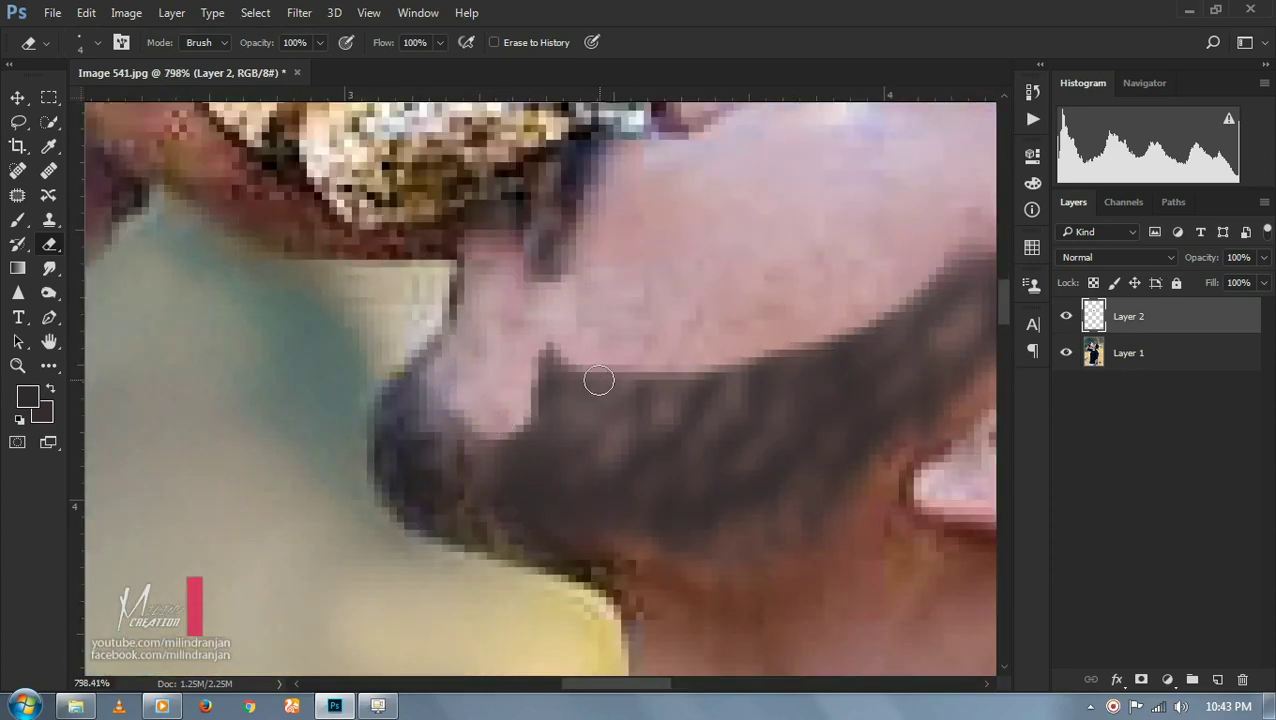
scroll(830, 362, "down", 4)
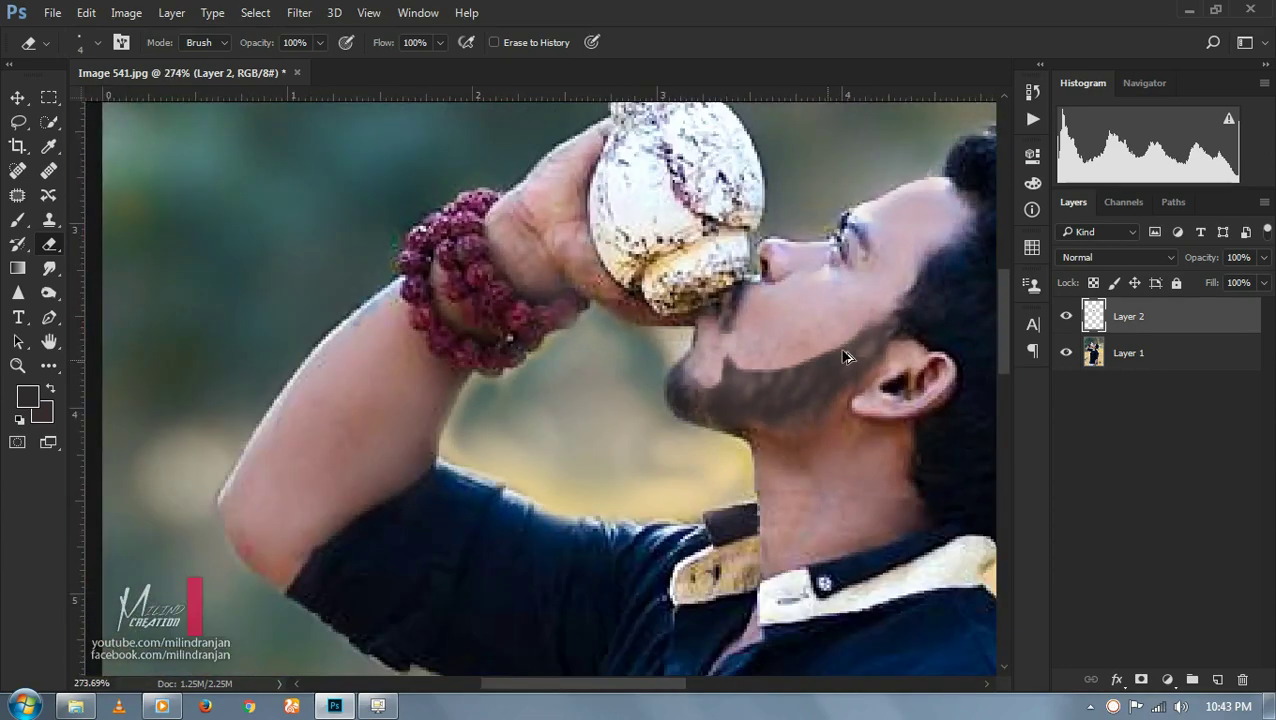
scroll(843, 357, "up", 2)
scroll(843, 357, "up", 2)
scroll(846, 362, "up", 1)
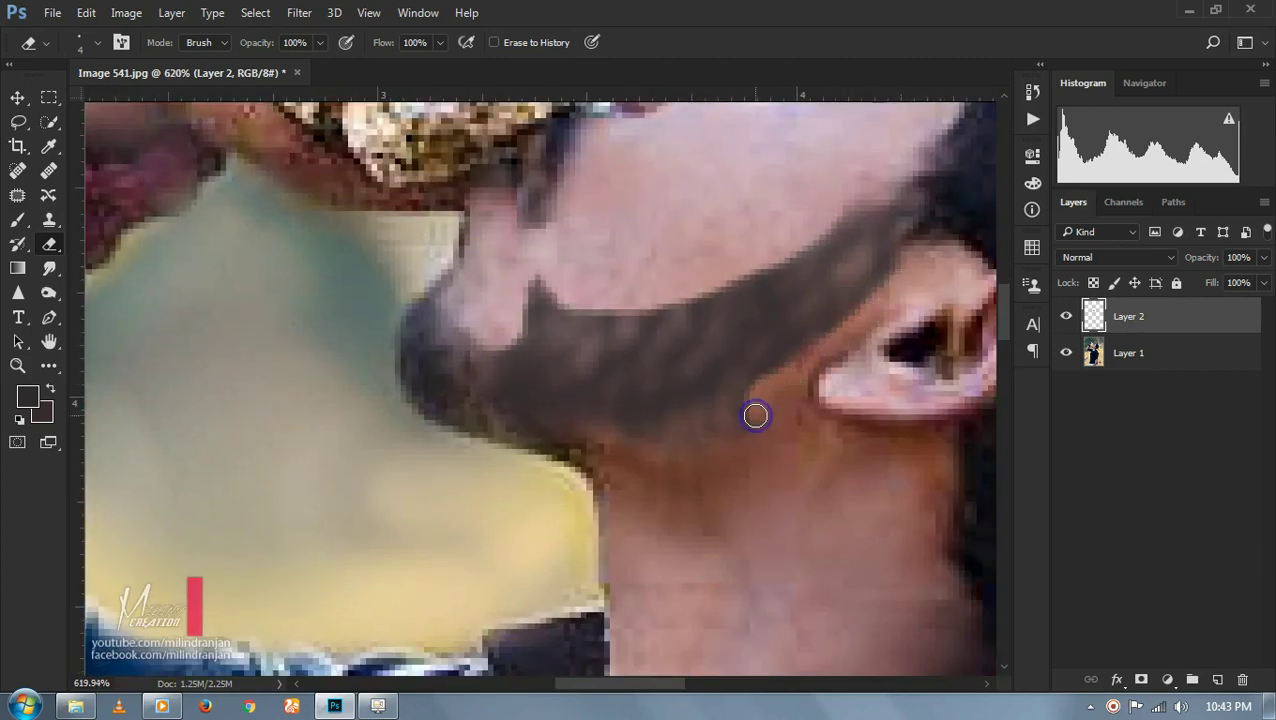
scroll(678, 426, "up", 1)
- Erase stray beard paint toward the ear and trim the jaw edge
mouse_move(545, 440)
left_mouse_down()
mouse_move(498, 424)
mouse_move(592, 370)
mouse_move(838, 361)
left_mouse_up()
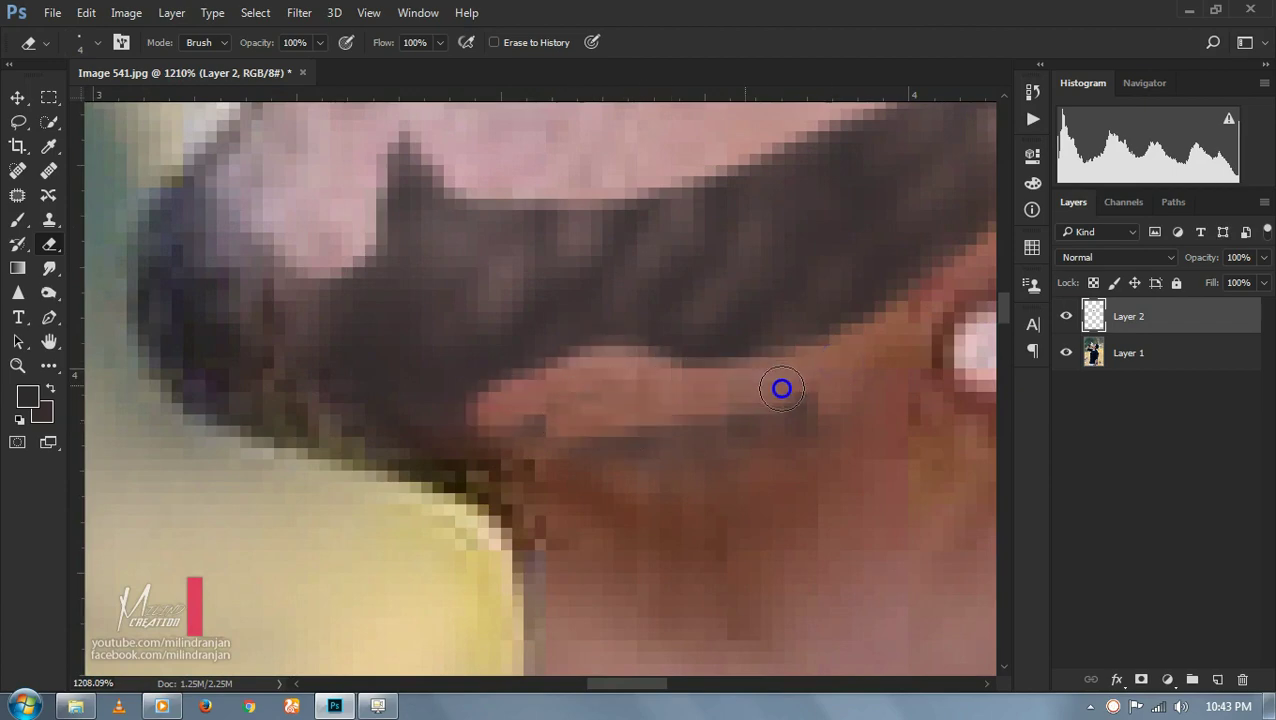
scroll(727, 416, "down", 3)
scroll(723, 415, "down", 3)
scroll(723, 415, "up", 4)
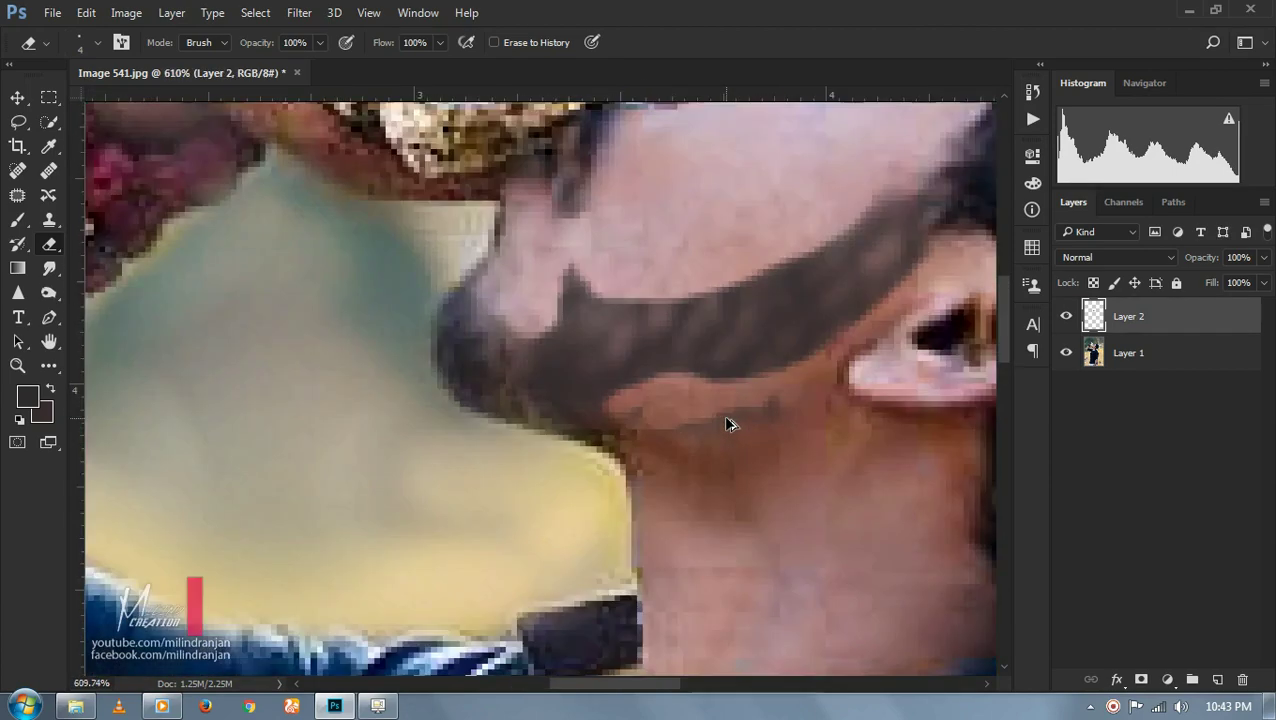
left_click_drag(676, 432, 725, 413)
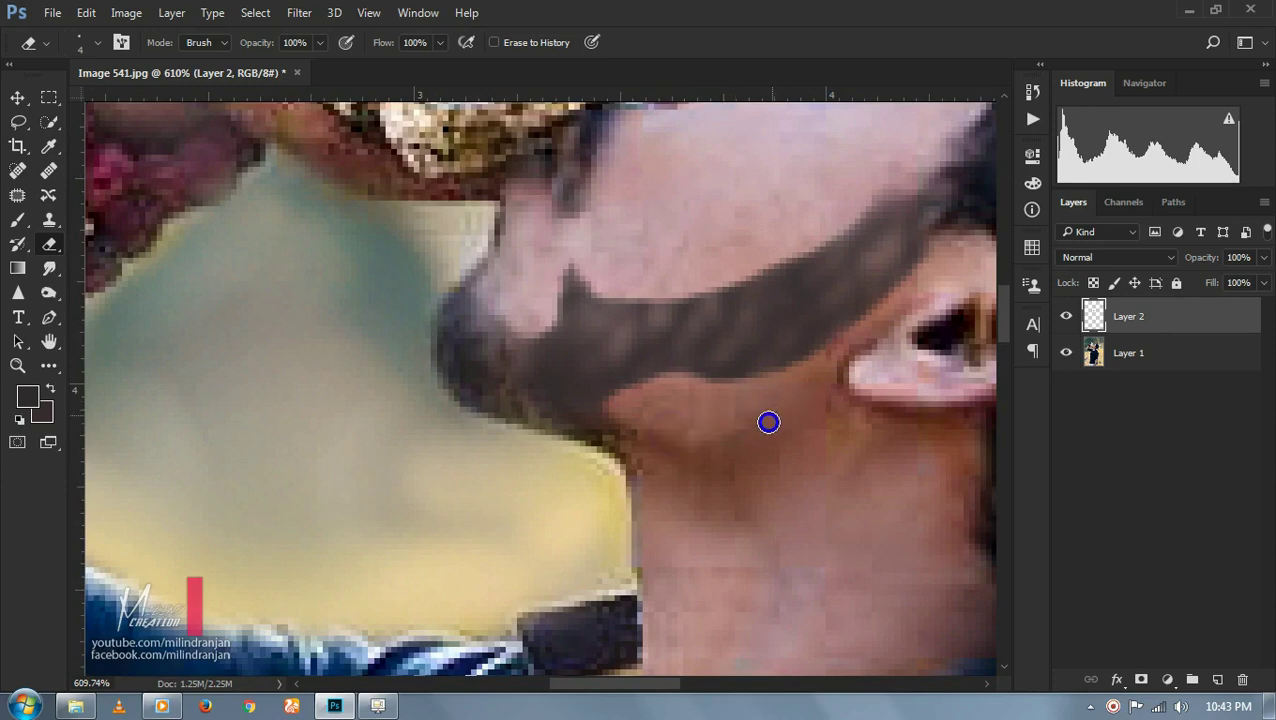
scroll(725, 368, "down", 2)
scroll(725, 368, "down", 2)
scroll(725, 375, "down", 1)
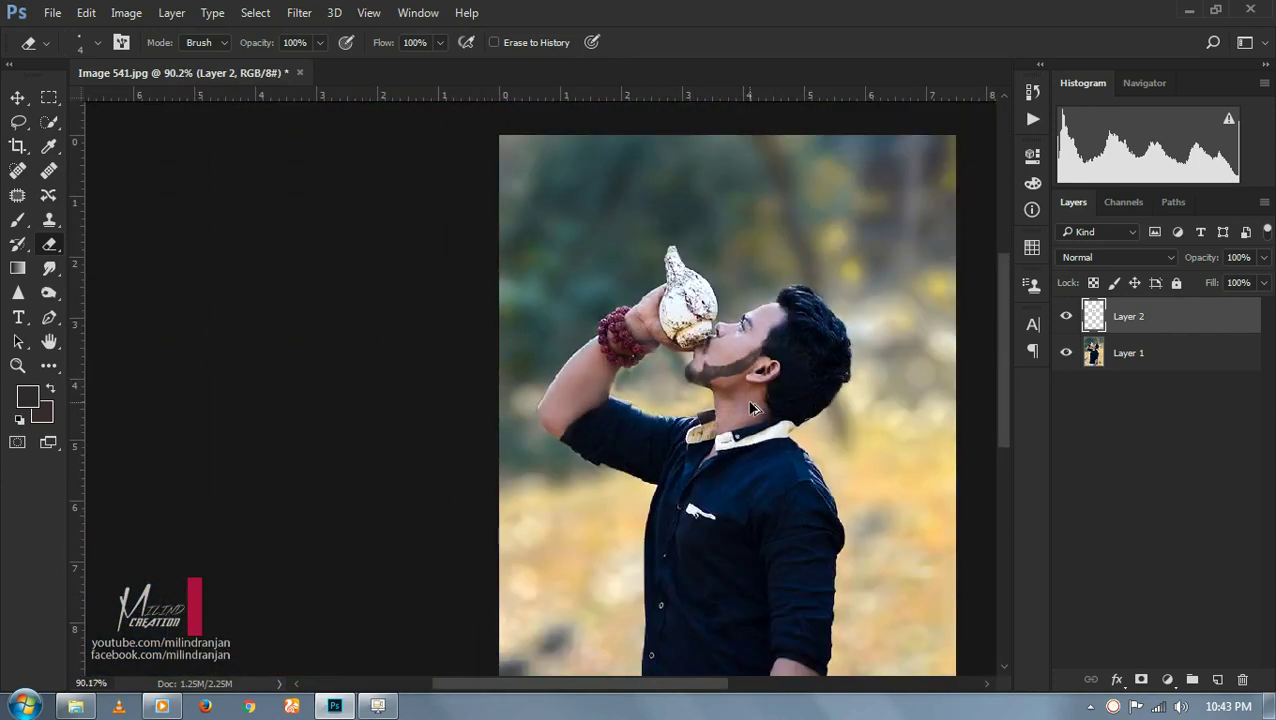
scroll(735, 390, "up", 1)
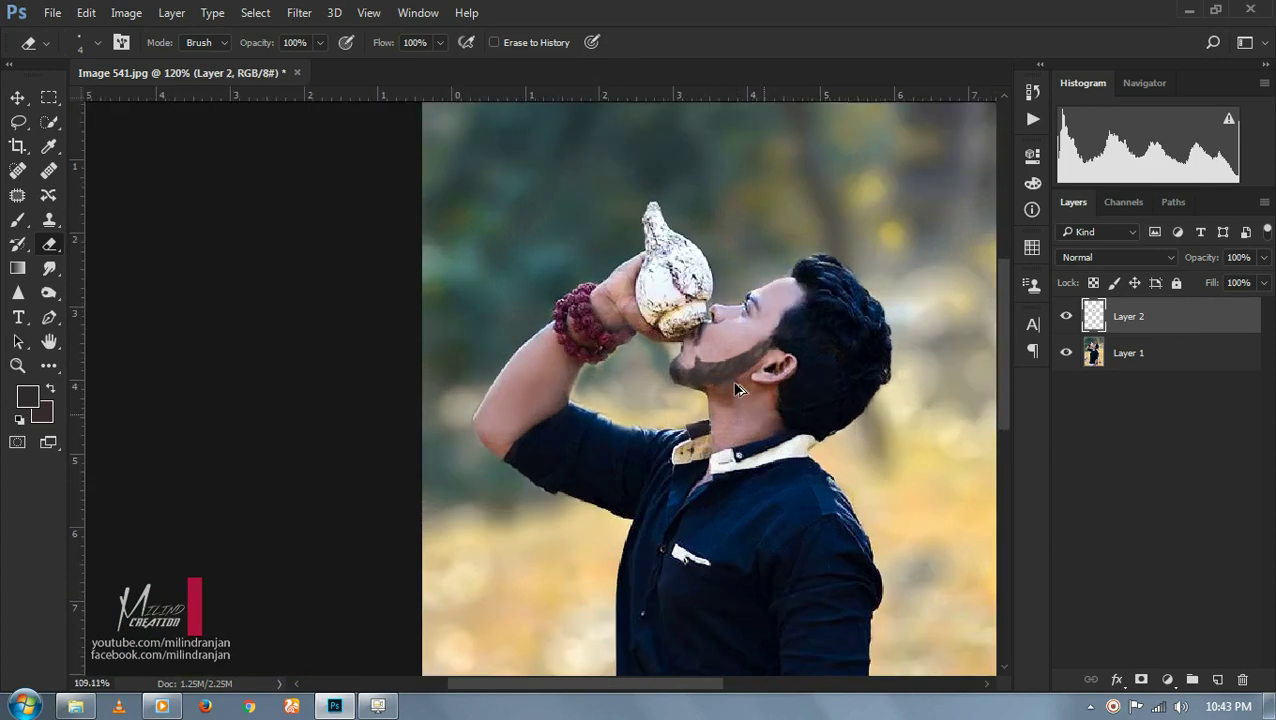
scroll(740, 393, "up", 1)
scroll(750, 397, "up", 3)
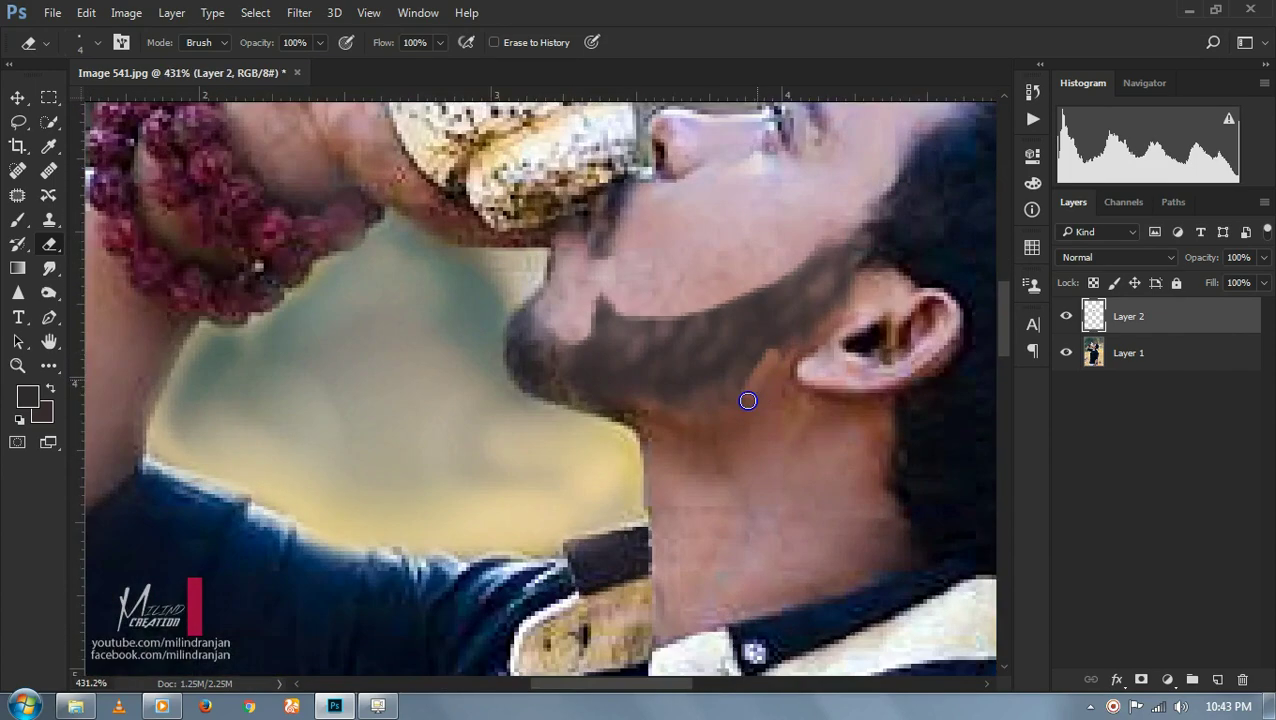
scroll(748, 400, "up", 2)
- Erase stray beard paint below the jaw and zoom around to check the edges
mouse_move(871, 255)
left_mouse_down()
mouse_move(764, 392)
mouse_move(584, 461)
mouse_move(624, 450)
mouse_move(702, 477)
left_mouse_up()
scroll(714, 461, "down", 2)
scroll(718, 433, "down", 3)
scroll(732, 419, "down", 1)
scroll(720, 464, "up", 2)
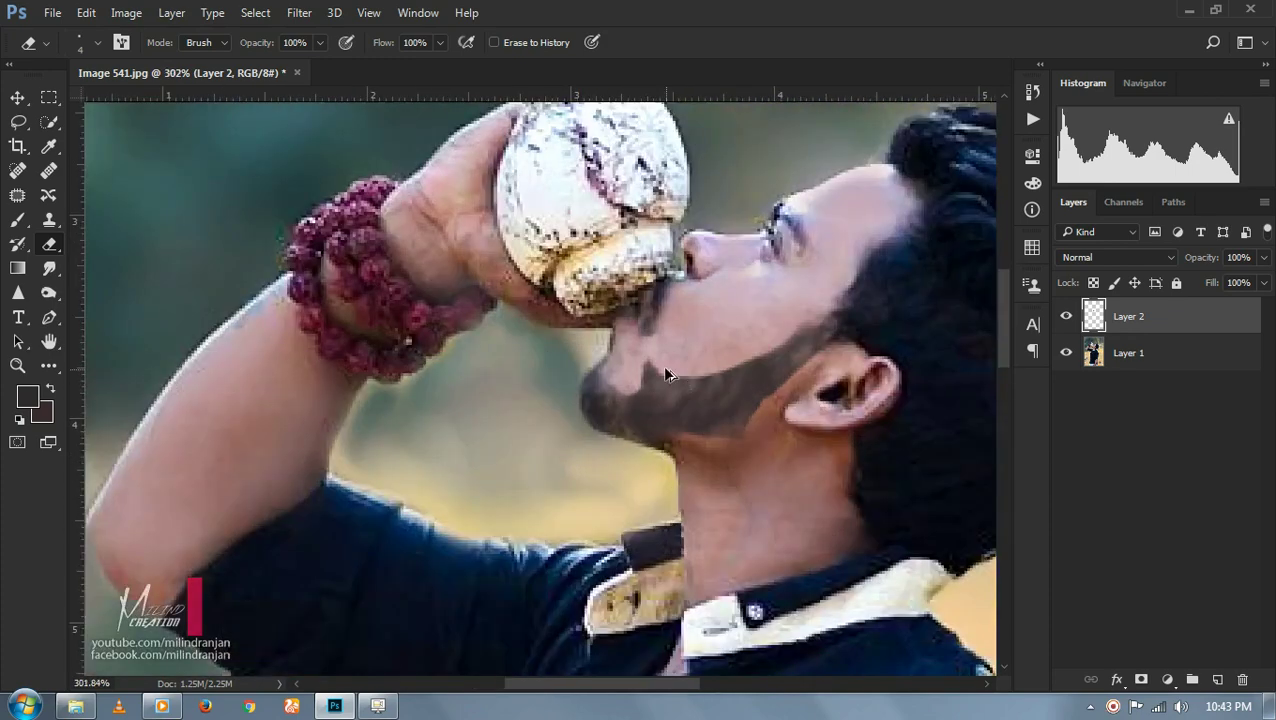
scroll(667, 376, "up", 2)
scroll(664, 400, "up", 1)
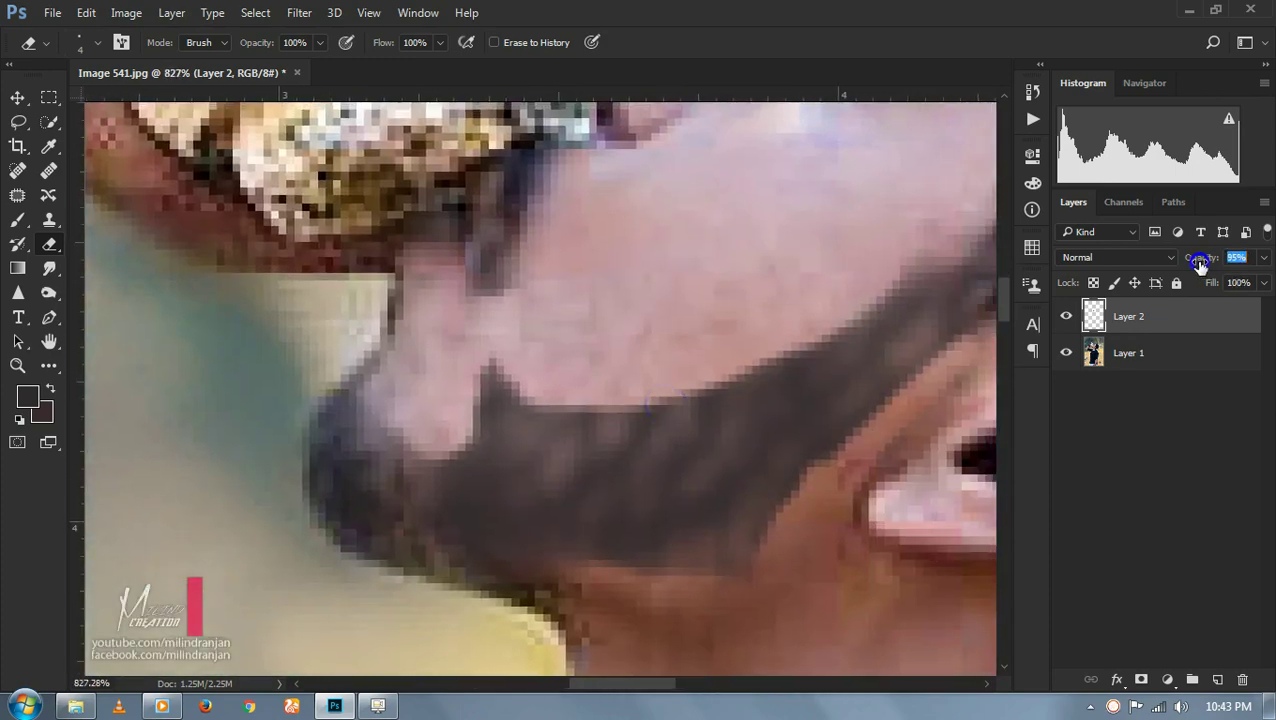
scroll(661, 314, "down", 3)
scroll(665, 325, "down", 2)
scroll(672, 340, "down", 2)
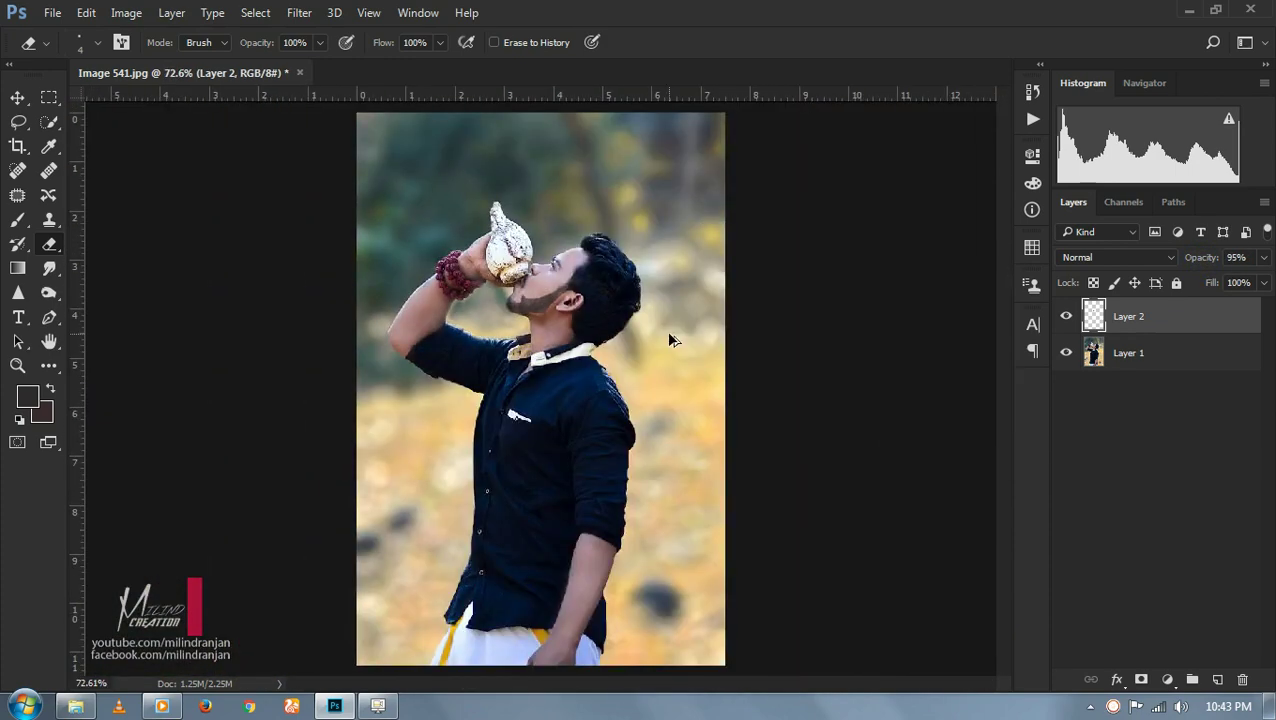
scroll(573, 280, "up", 1)
scroll(570, 281, "up", 1)
scroll(565, 283, "down", 3)
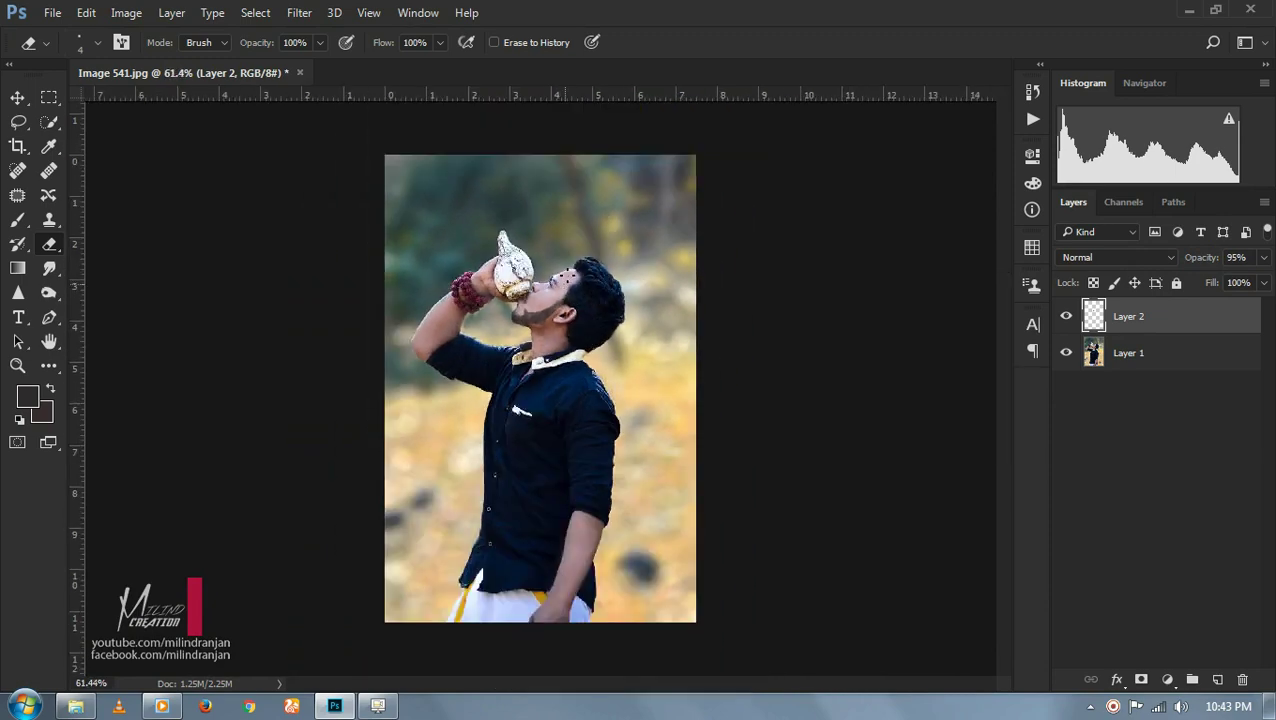
scroll(565, 283, "up", 1)
scroll(565, 283, "up", 1)
scroll(565, 283, "up", 1)
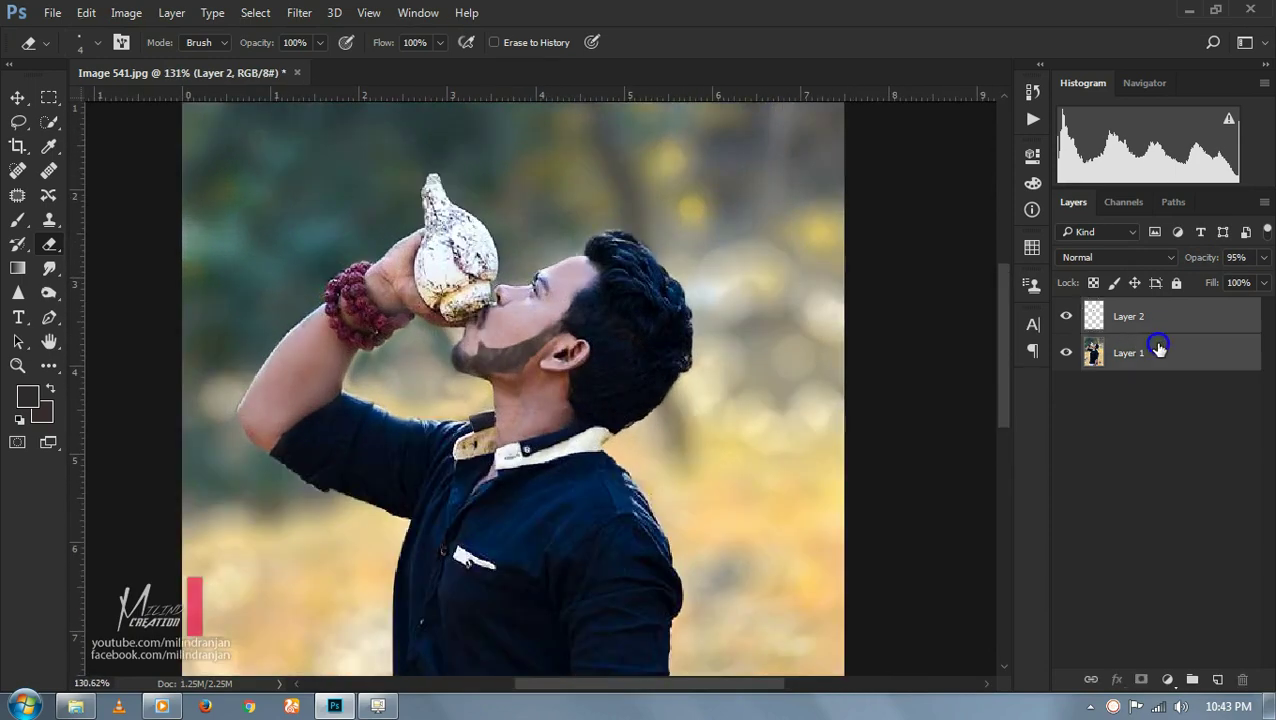
- Merge the beard layer down into the photo to leave a single Layer 2
right_click(1159, 347)
left_click(866, 633)
scroll(612, 268, "up", 3)
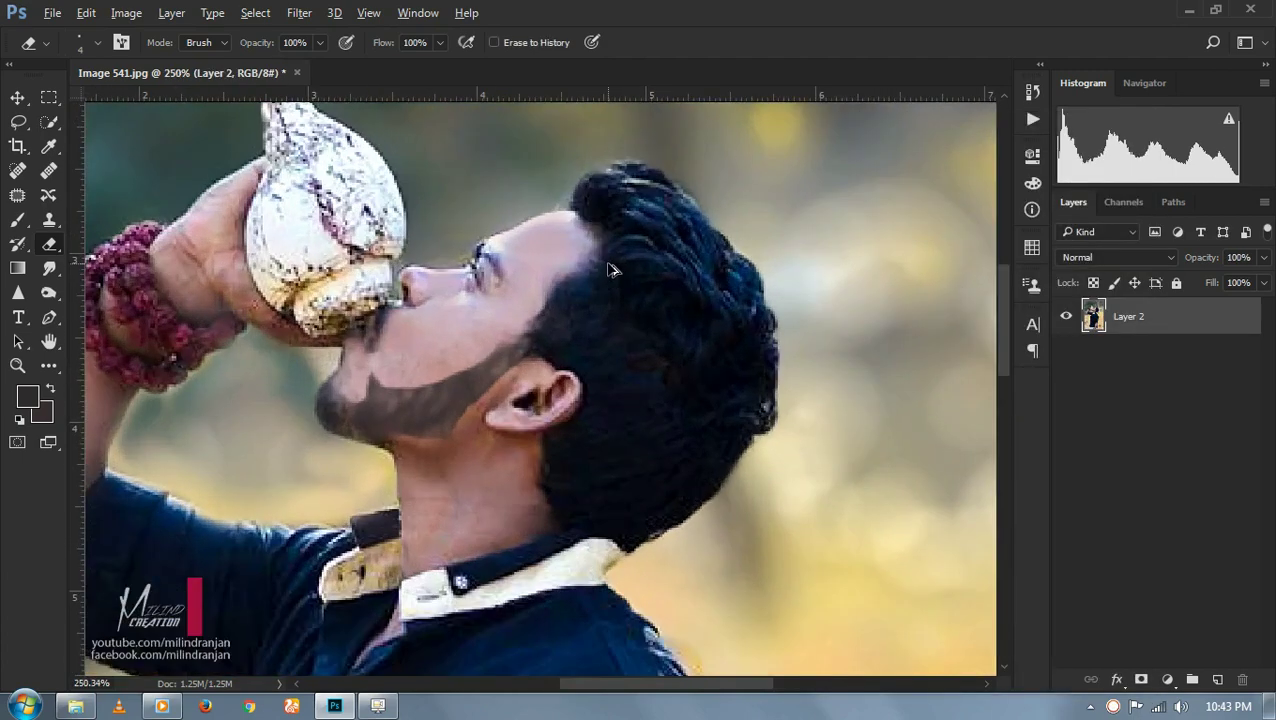
left_click_drag(738, 280, 693, 394)
- Quick-select the man's hair, copy it onto a new Layer 3, and hide it
left_click(49, 121)
left_click_drag(612, 336, 592, 372)
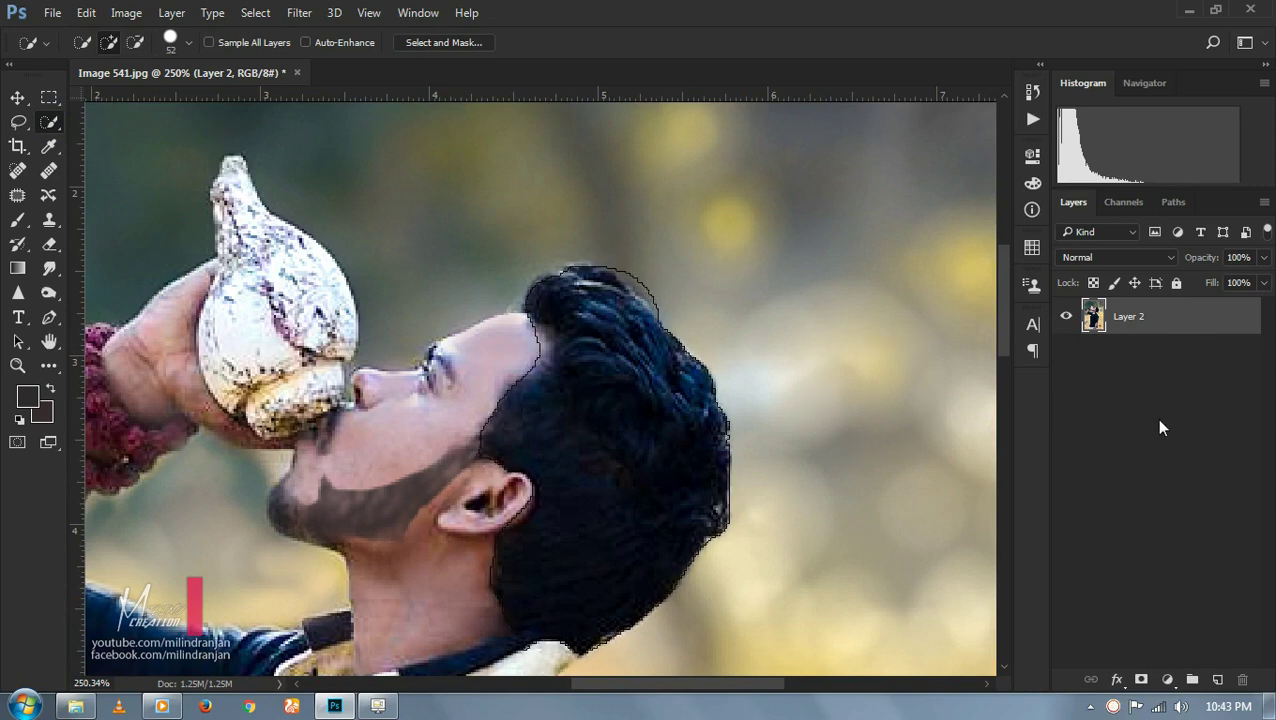
key("ctrl+j")
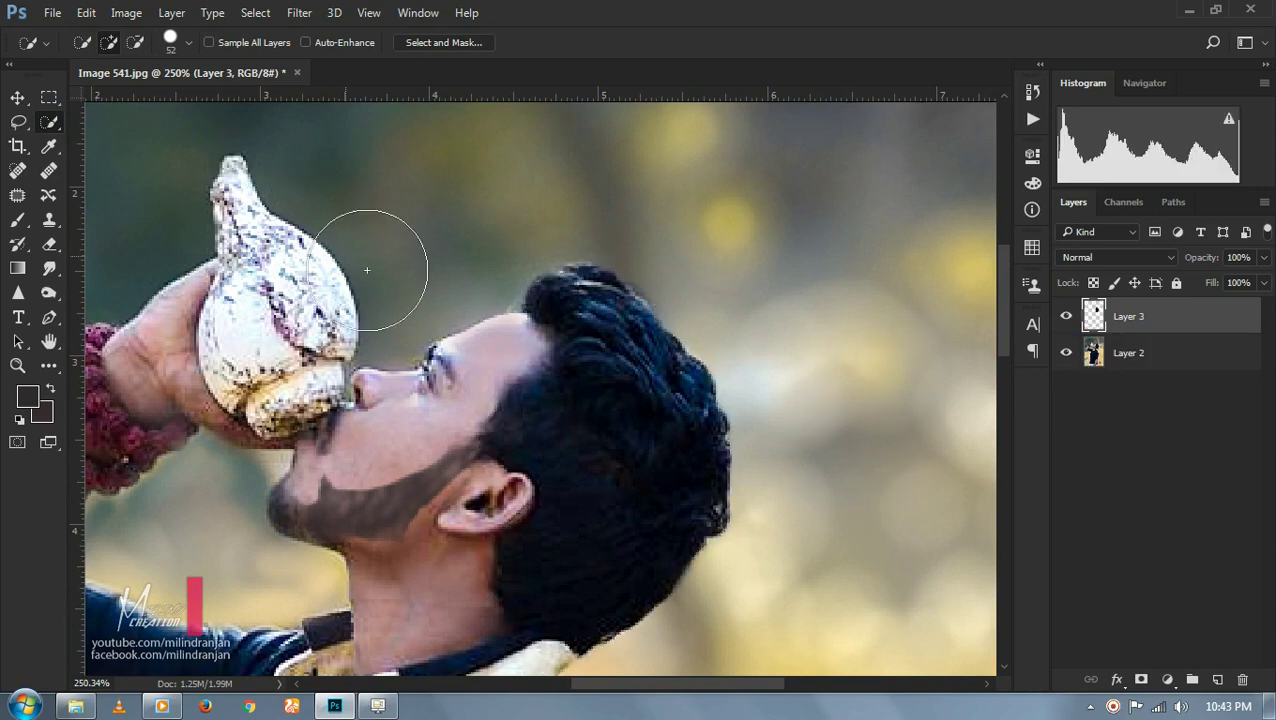
scroll(515, 292, "up", 1)
left_click(1056, 316)
- Pick the Smudge tool at 18 px and make Layer 3 visible again
left_click(14, 215)
left_click(49, 268)
left_click_drag(766, 477, 691, 350)
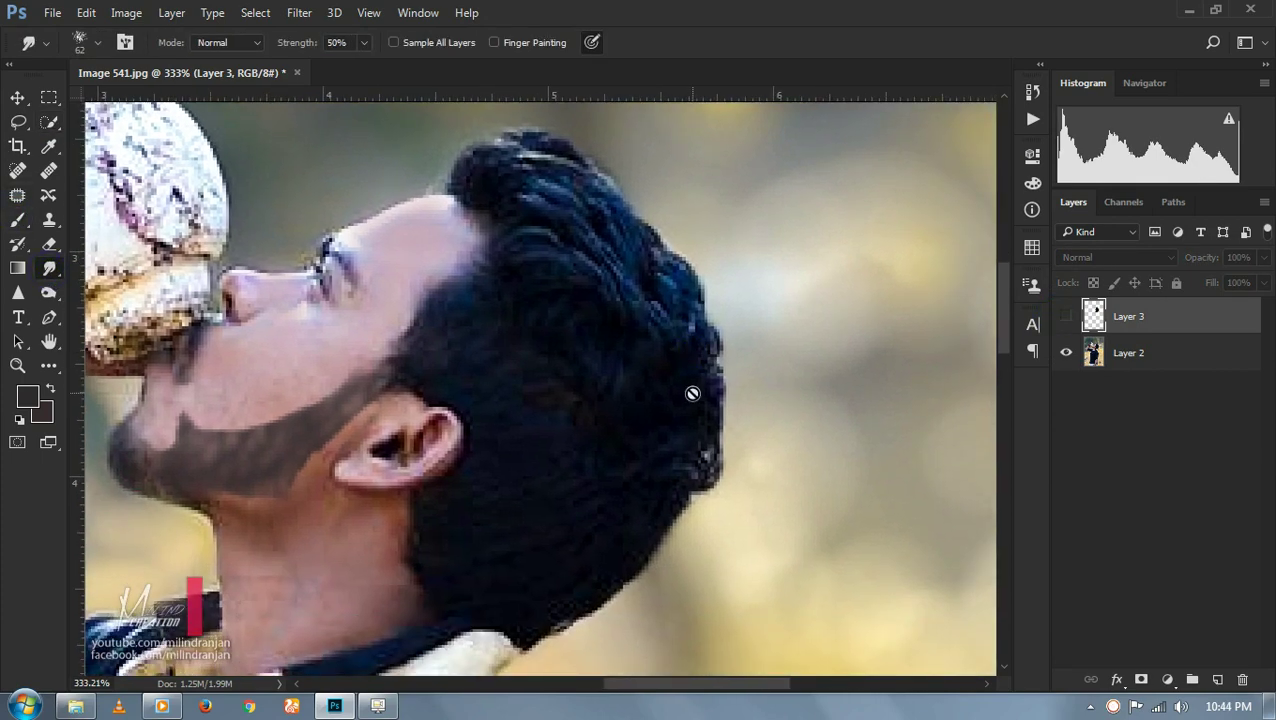
scroll(556, 246, "up", 1)
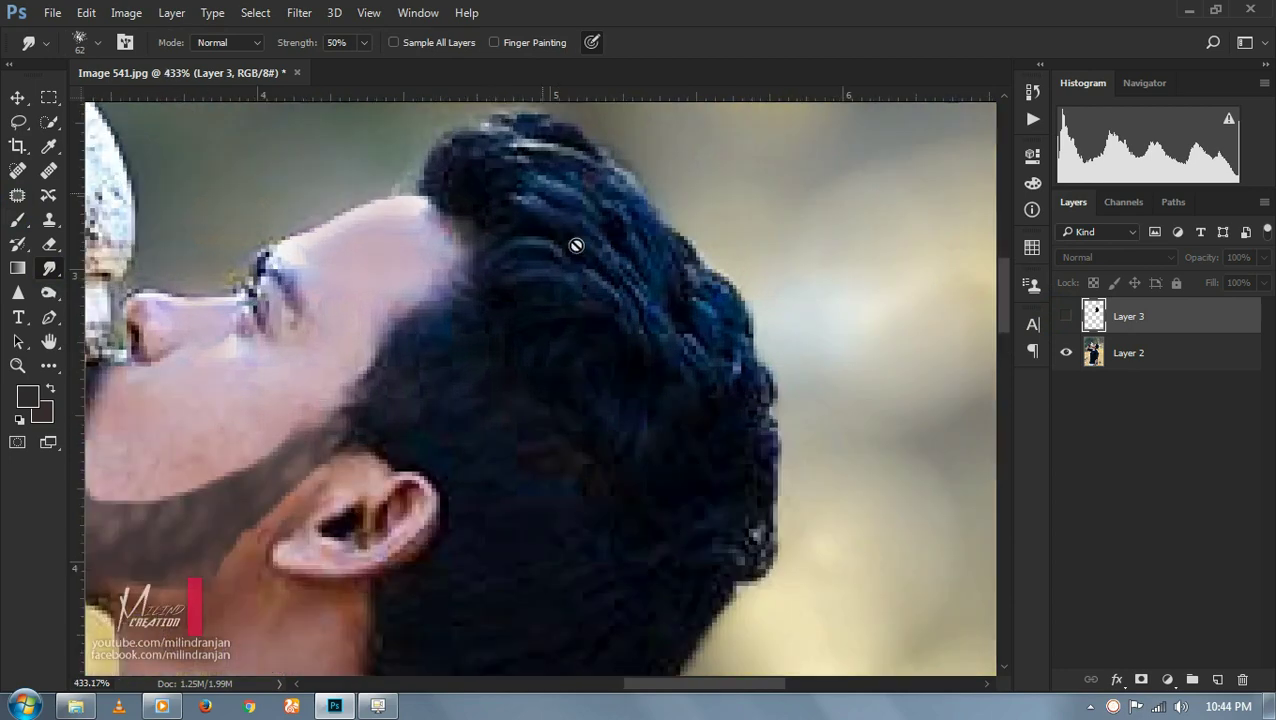
right_click(607, 314)
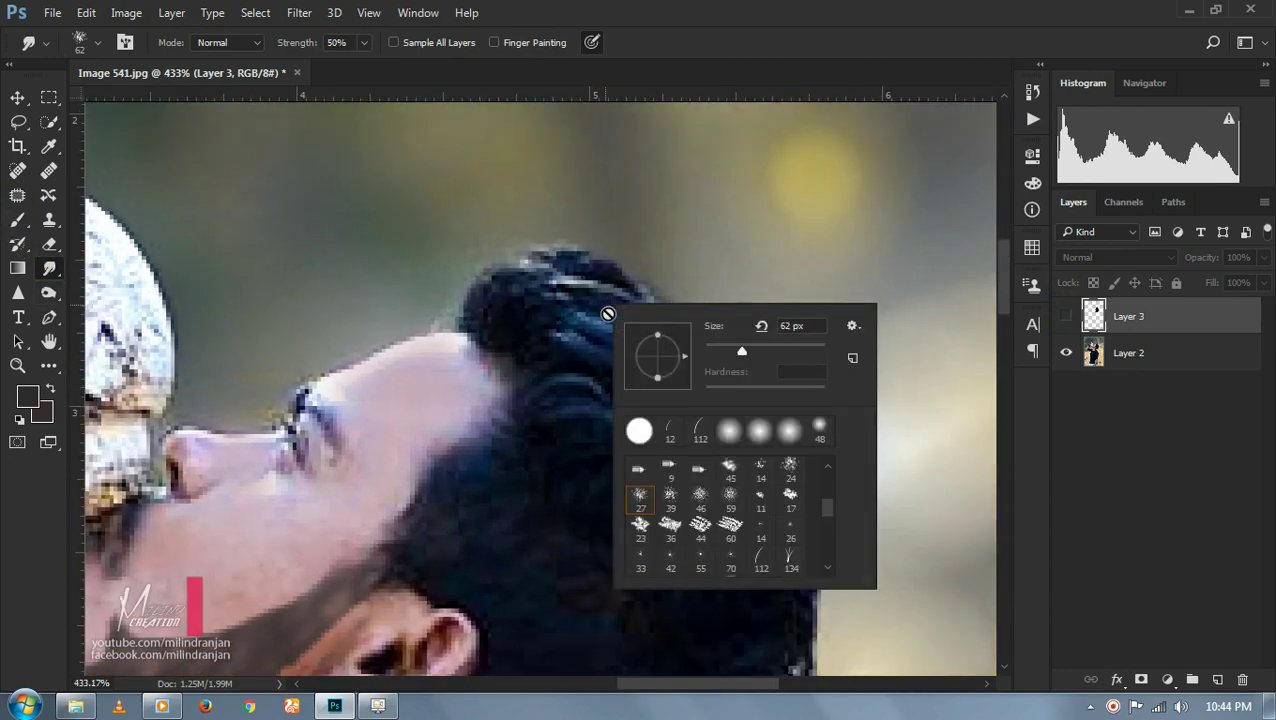
left_click(1066, 318)
right_click(770, 375)
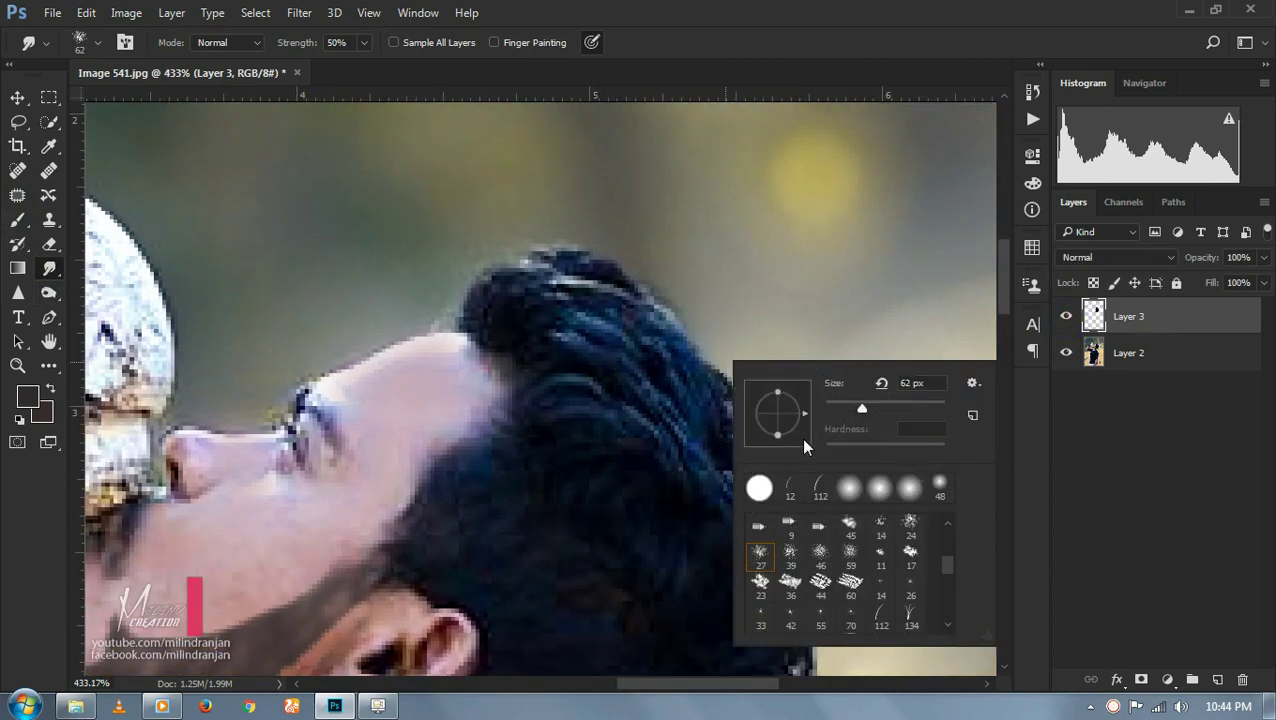
left_click_drag(850, 405, 834, 406)
key("Return")
- Smudge the top, right and lower edges of the hair into soft wisps
mouse_move(540, 260)
left_mouse_down()
mouse_move(515, 245)
mouse_move(552, 214)
mouse_move(589, 228)
mouse_move(598, 285)
left_mouse_up()
mouse_move(591, 224)
left_mouse_down()
mouse_move(641, 225)
mouse_move(706, 276)
mouse_move(723, 327)
mouse_move(795, 359)
mouse_move(761, 370)
mouse_move(740, 338)
mouse_move(740, 427)
left_mouse_up()
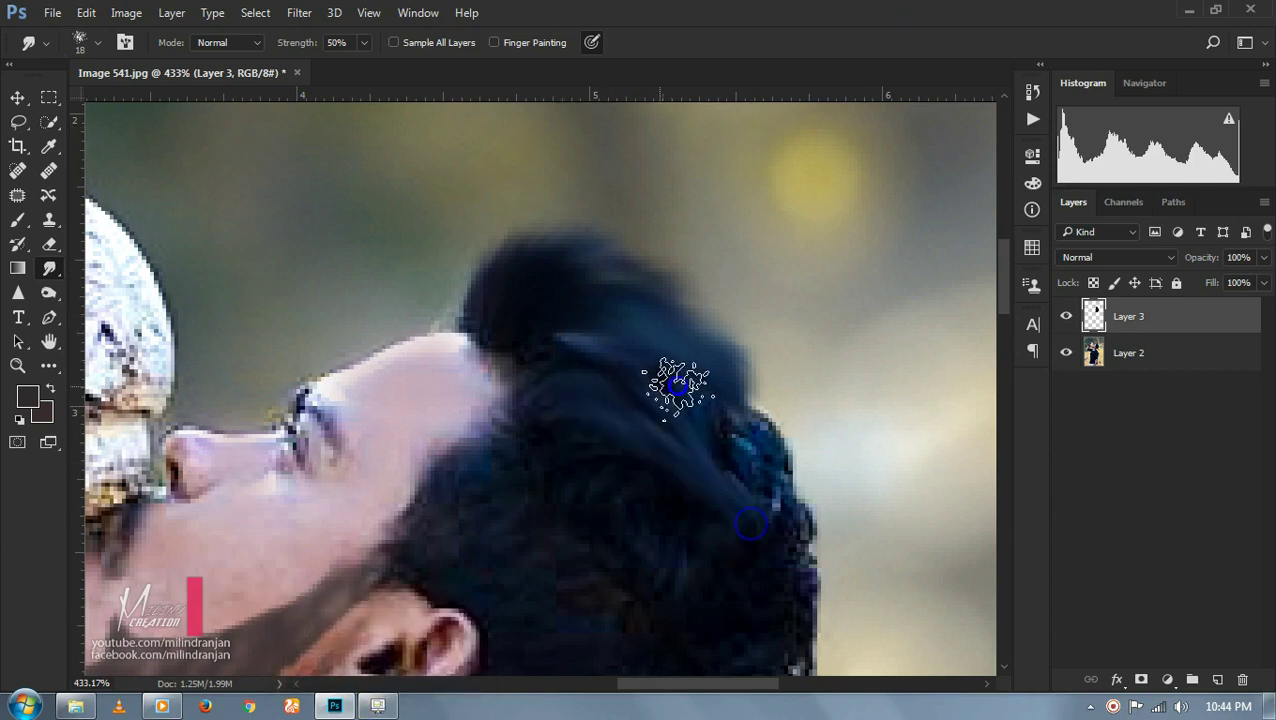
scroll(683, 375, "down", 3)
scroll(683, 375, "right", 2)
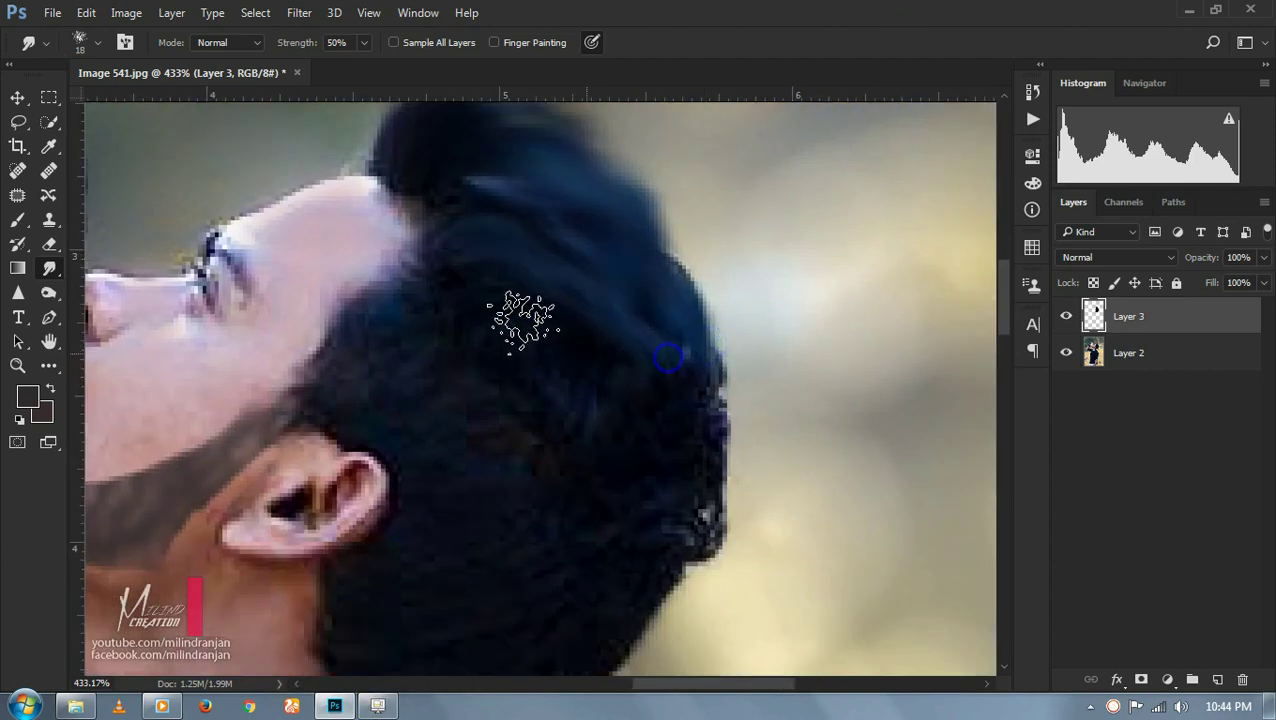
left_click_drag(711, 557, 701, 358)
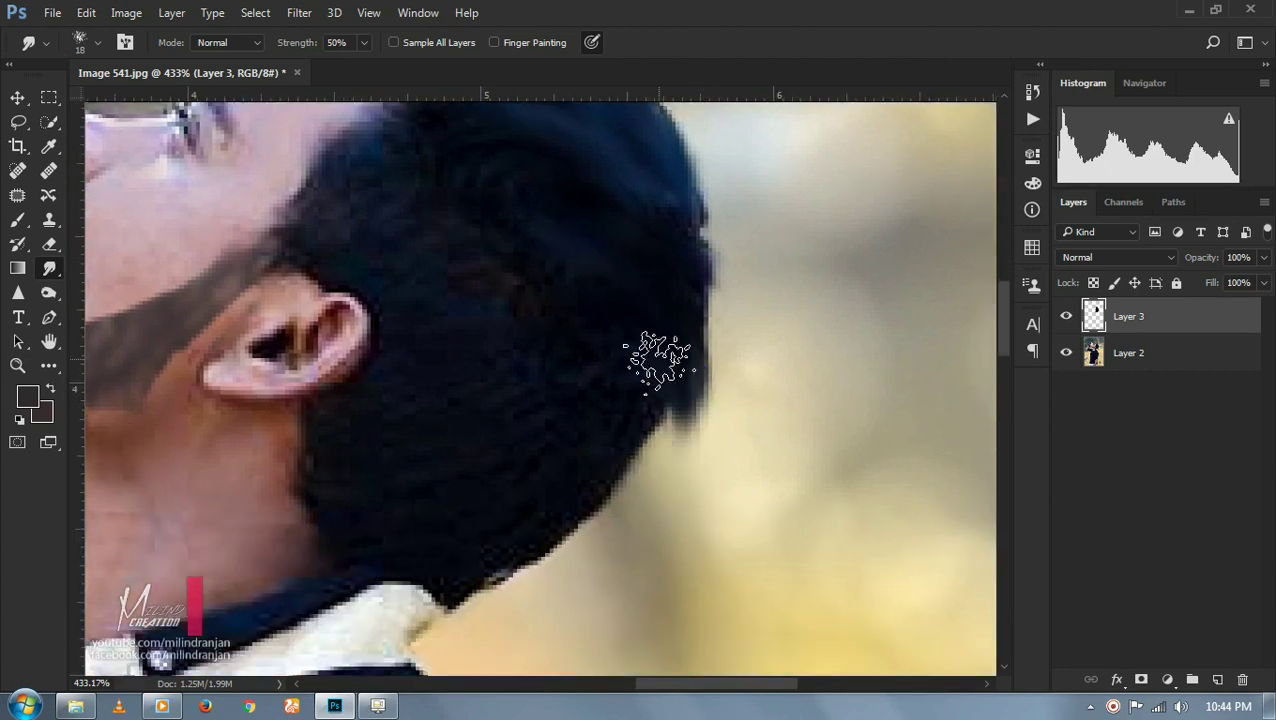
mouse_move(690, 410)
left_mouse_down()
mouse_move(621, 512)
mouse_move(632, 510)
mouse_move(576, 540)
left_mouse_up()
mouse_move(615, 365)
left_mouse_down()
mouse_move(650, 379)
mouse_move(700, 470)
left_mouse_up()
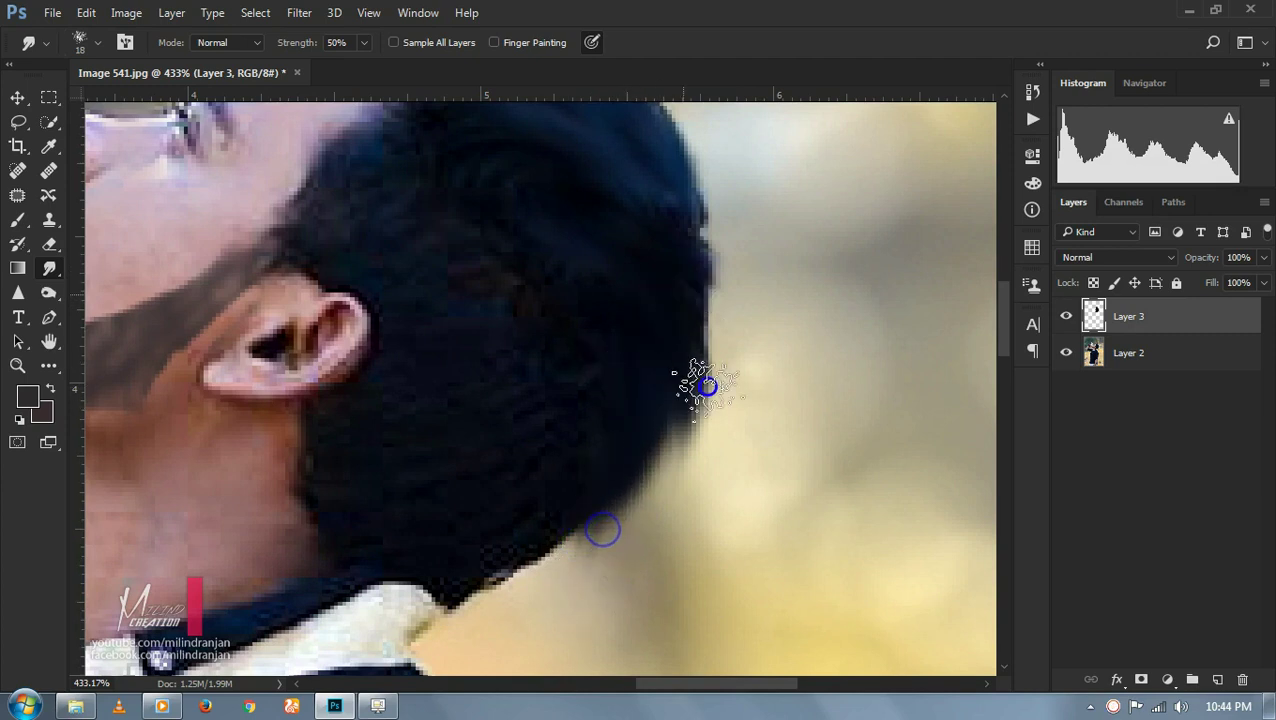
mouse_move(690, 360)
left_mouse_down()
mouse_move(690, 480)
mouse_move(655, 413)
left_mouse_up()
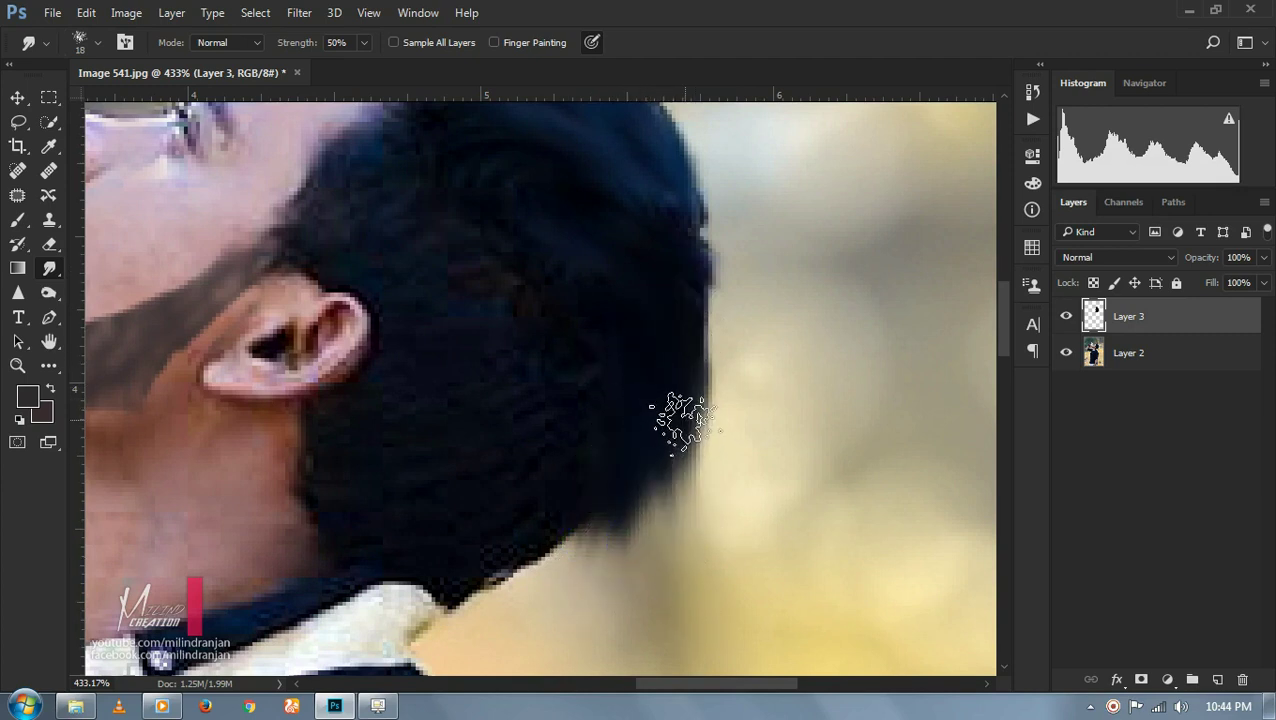
- Smudge the hair's right edge at the back of the head further outward
left_click_drag(729, 296, 735, 549)
mouse_move(700, 435)
left_mouse_down()
mouse_move(725, 520)
mouse_move(725, 635)
mouse_move(649, 398)
mouse_move(675, 495)
mouse_move(641, 458)
mouse_move(788, 694)
left_mouse_up()
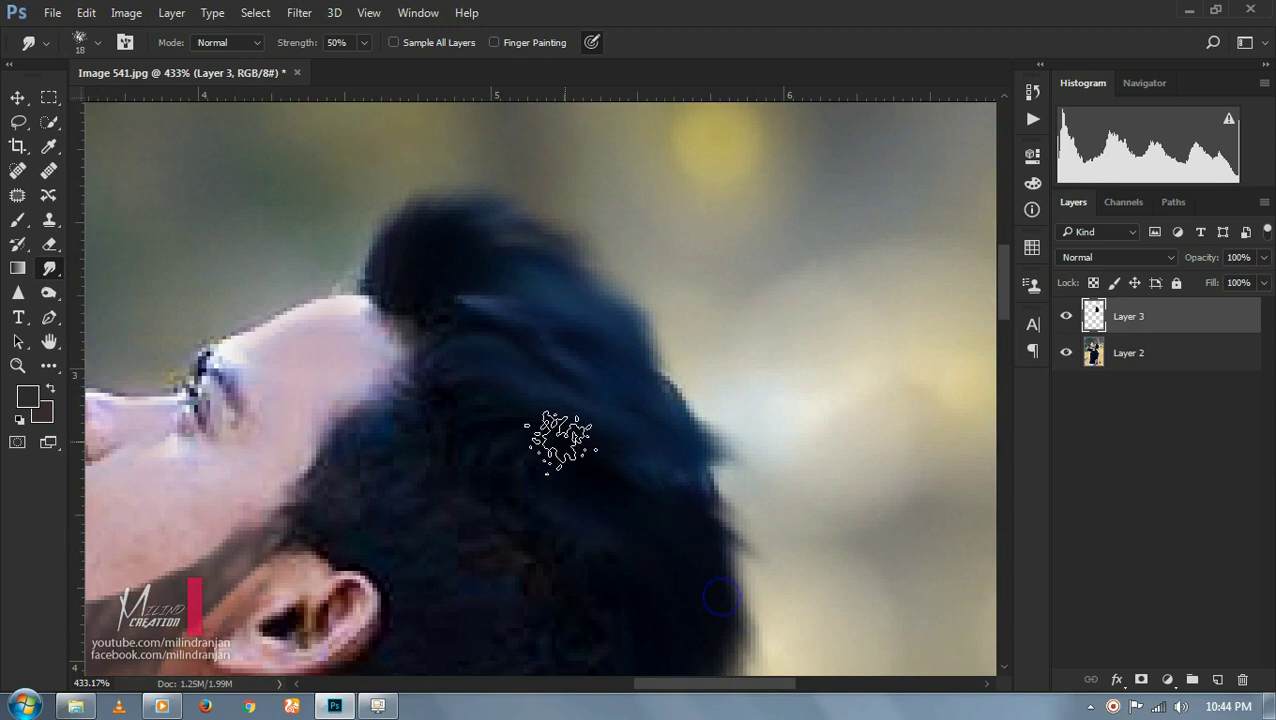
left_click_drag(819, 505, 803, 570)
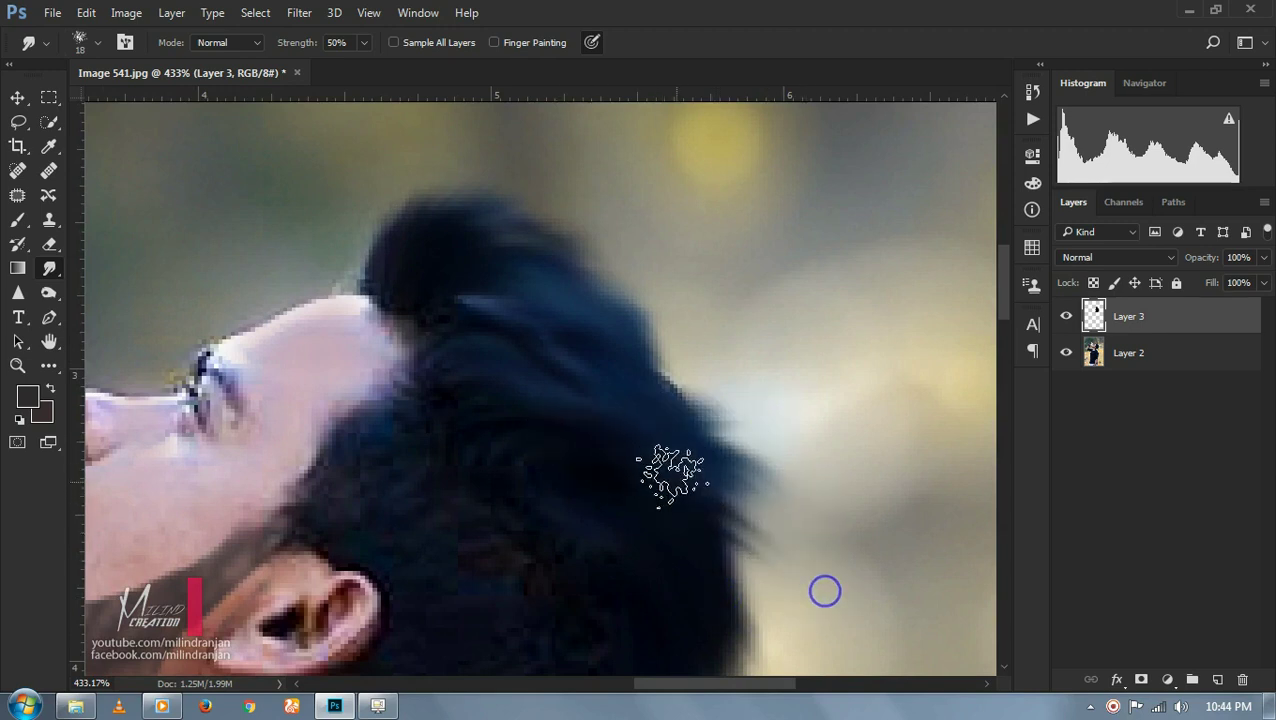
scroll(755, 635, "down", 2)
scroll(670, 413, "down", 2)
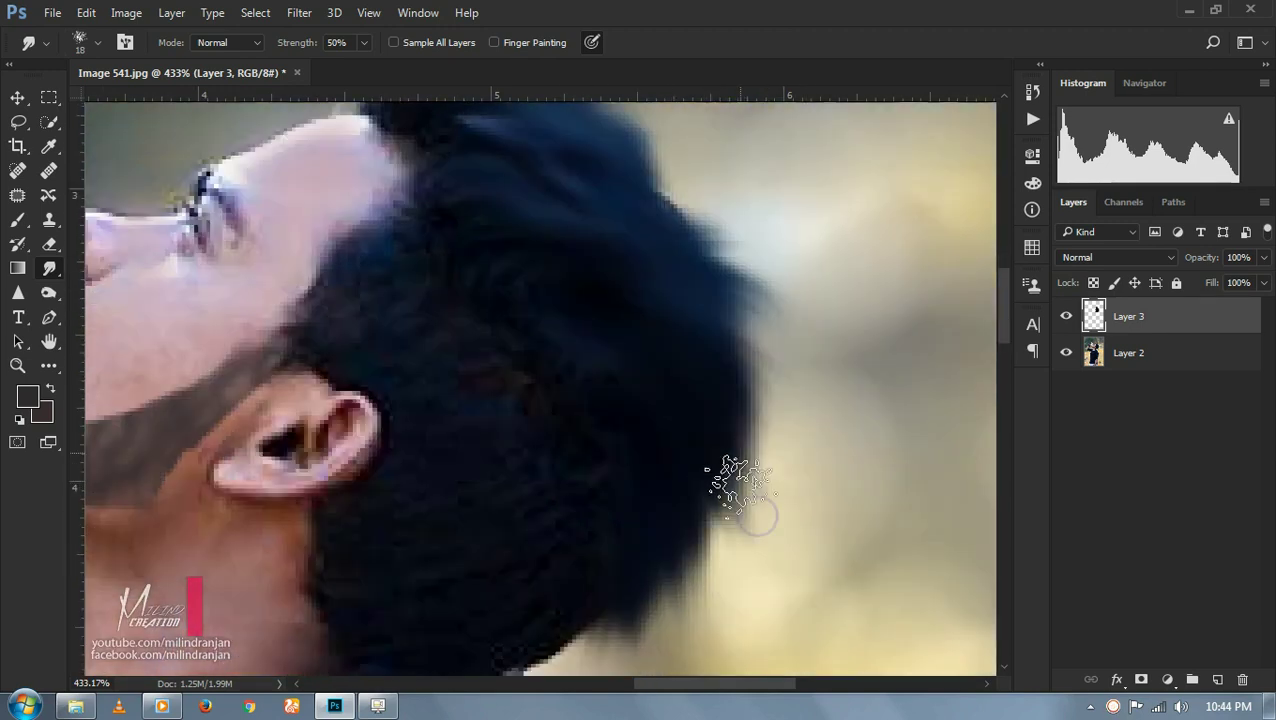
scroll(735, 490, "down", 1)
scroll(747, 498, "down", 1)
mouse_move(737, 440)
left_mouse_down()
mouse_move(703, 399)
mouse_move(684, 567)
mouse_move(720, 553)
left_mouse_up()
scroll(735, 521, "down", 1)
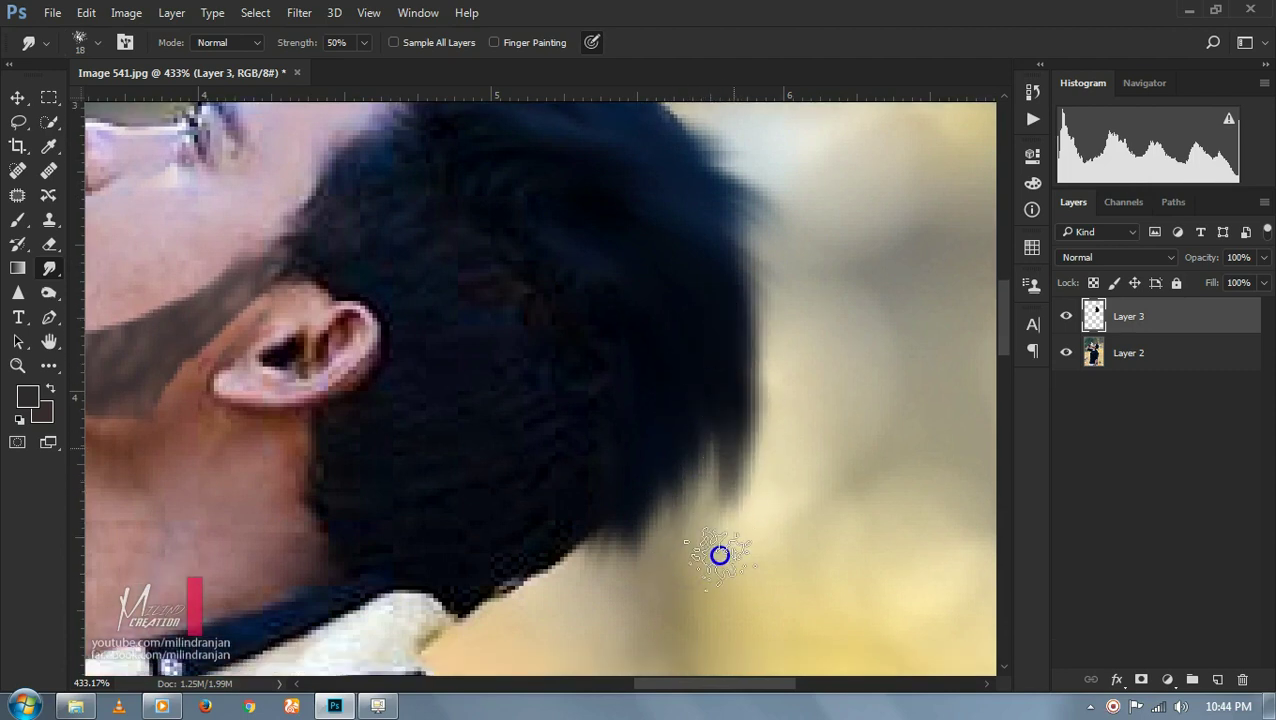
scroll(740, 565, "up", 4)
- Smudge the hair strands further out to the right and downward
left_click_drag(648, 397, 790, 498)
scroll(818, 619, "down", 3)
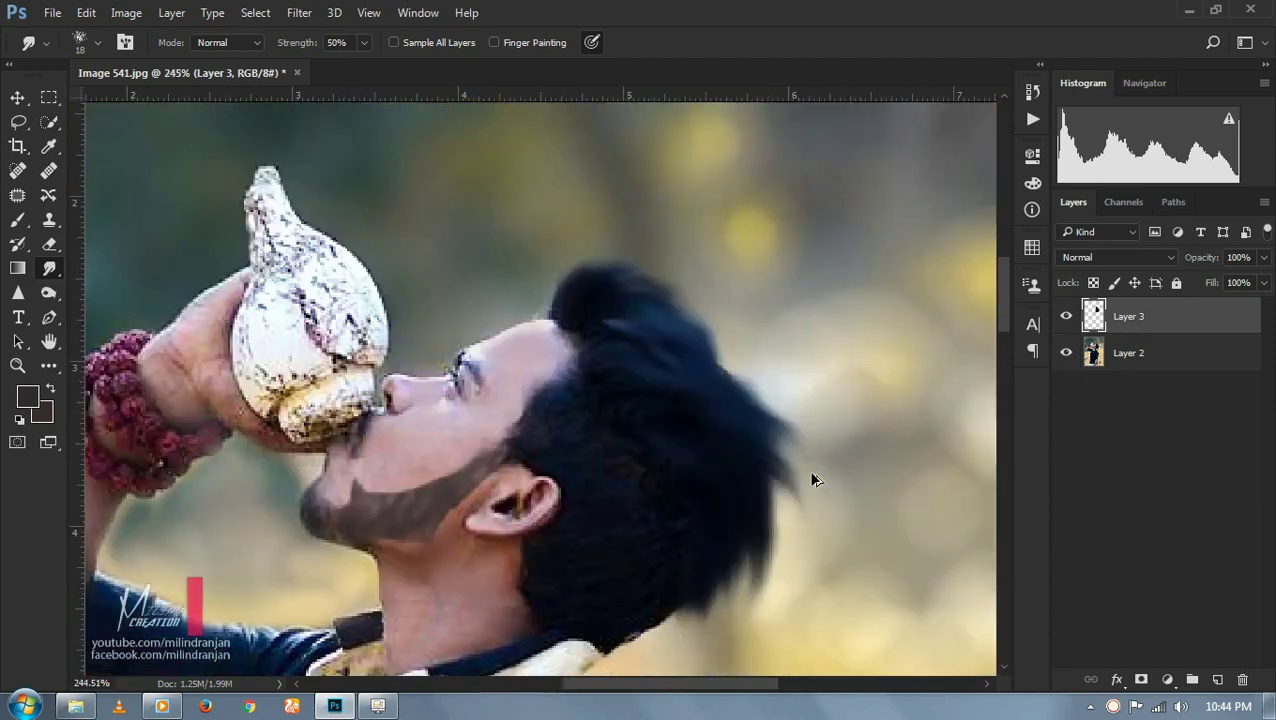
scroll(812, 478, "down", 3)
scroll(790, 420, "down", 2)
scroll(755, 364, "up", 5)
scroll(755, 364, "up", 2)
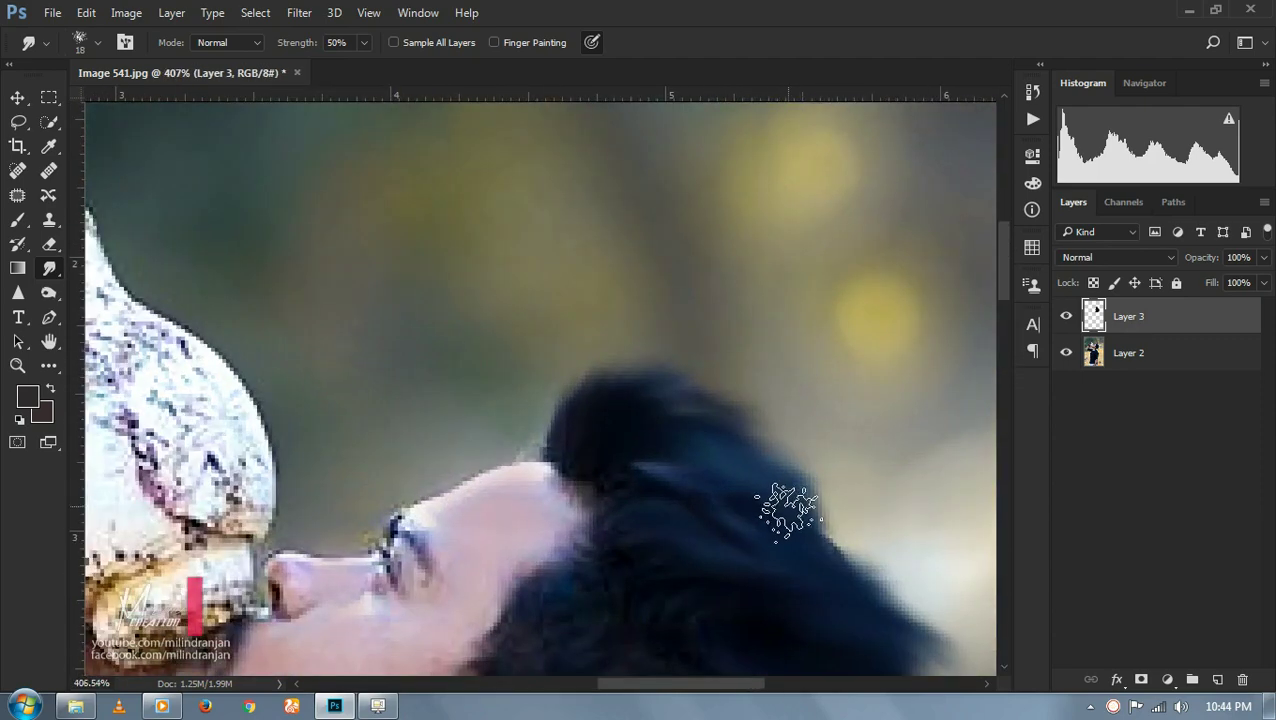
mouse_move(869, 538)
left_mouse_down()
mouse_move(707, 407)
mouse_move(812, 433)
mouse_move(807, 469)
left_mouse_up()
left_click_drag(749, 428, 817, 547)
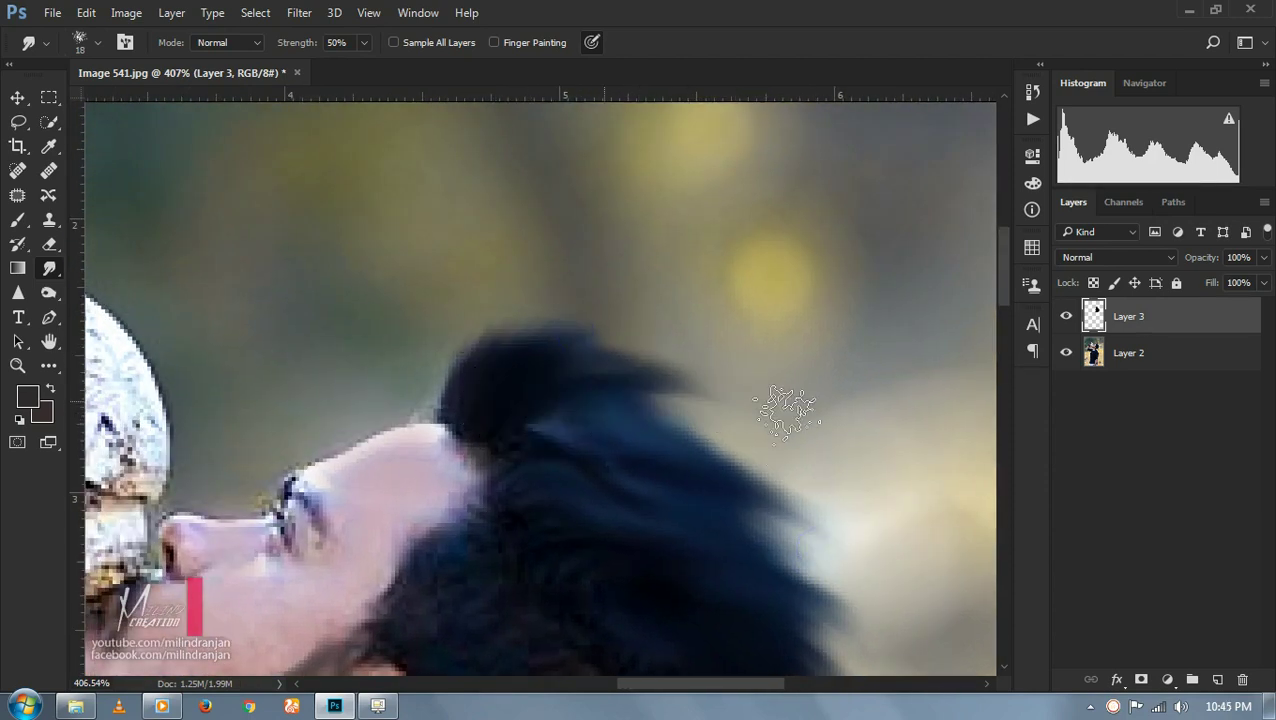
left_click_drag(680, 420, 766, 470)
left_click_drag(640, 400, 760, 470)
- Extend the top of the hair outline upward and reshape its right edge
mouse_move(527, 375)
left_mouse_down()
mouse_move(452, 283)
mouse_move(650, 295)
left_mouse_up()
left_click_drag(748, 420, 797, 414)
left_click_drag(788, 461, 718, 336)
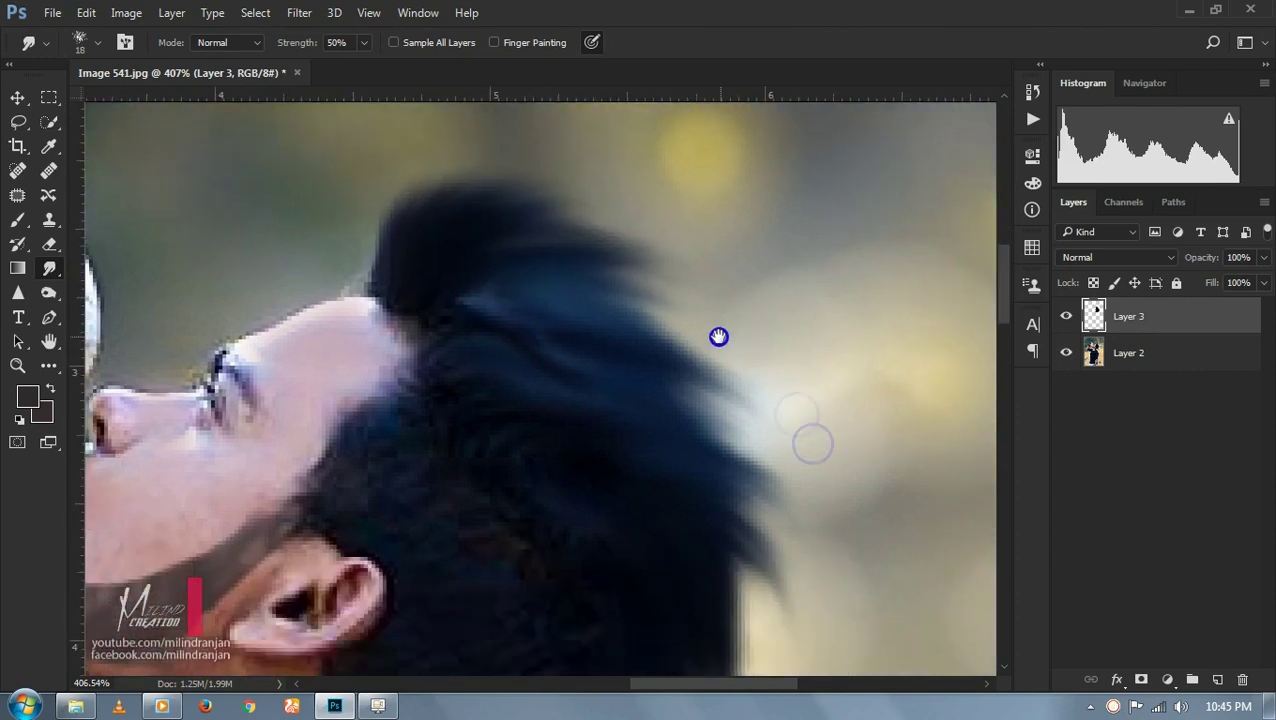
mouse_move(720, 425)
left_mouse_down()
mouse_move(721, 441)
mouse_move(684, 379)
mouse_move(650, 370)
left_mouse_up()
left_click_drag(733, 515, 687, 375)
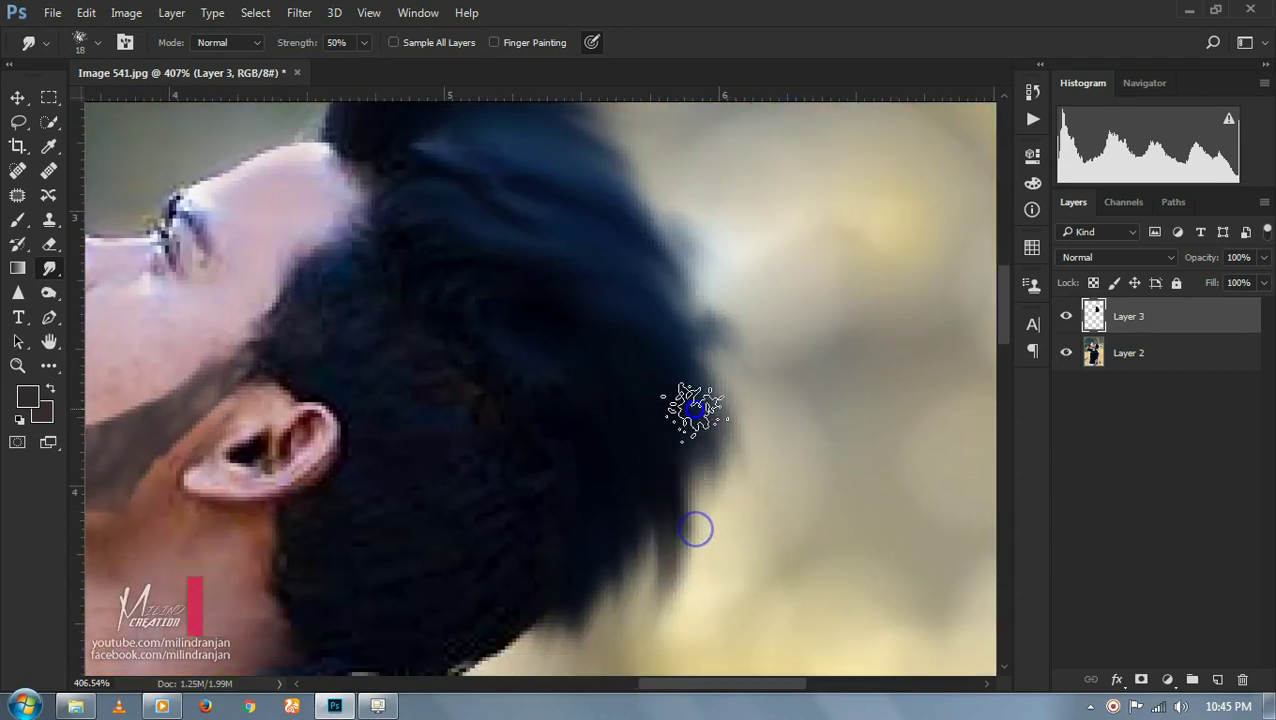
scroll(695, 425, "down", 3)
scroll(695, 432, "down", 4)
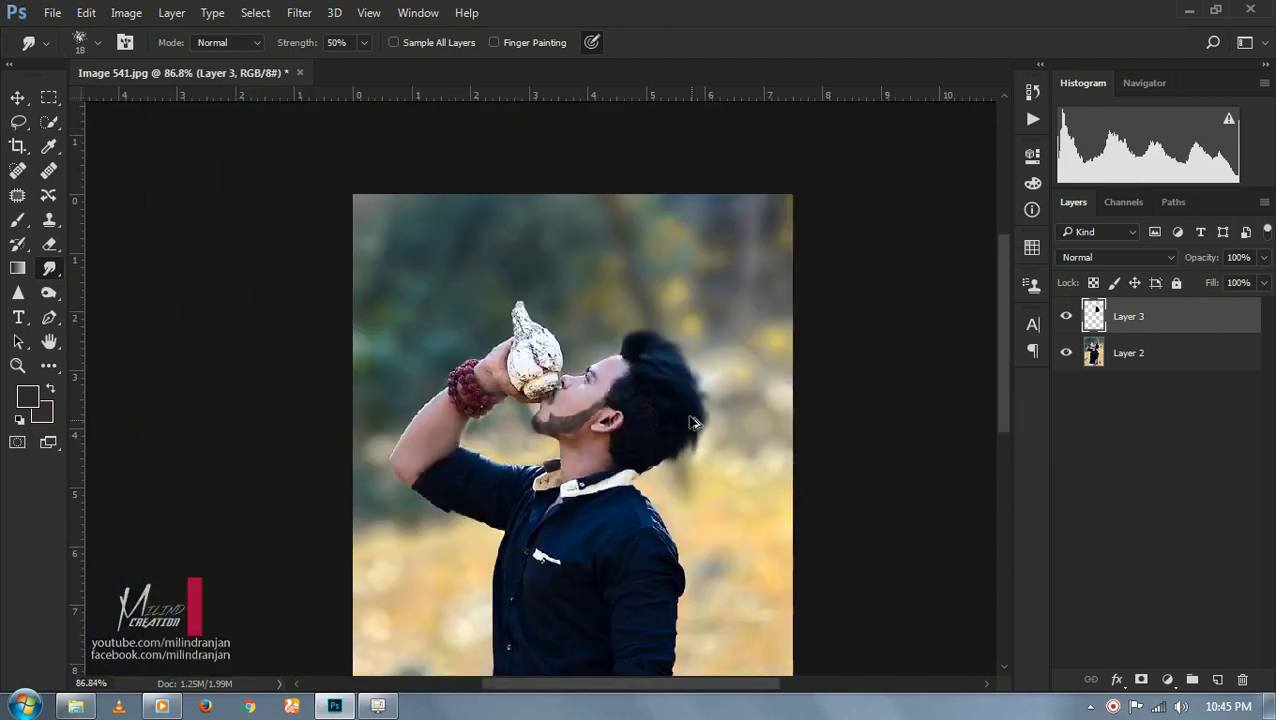
scroll(697, 420, "up", 3)
scroll(698, 393, "up", 2)
scroll(826, 441, "up", 2)
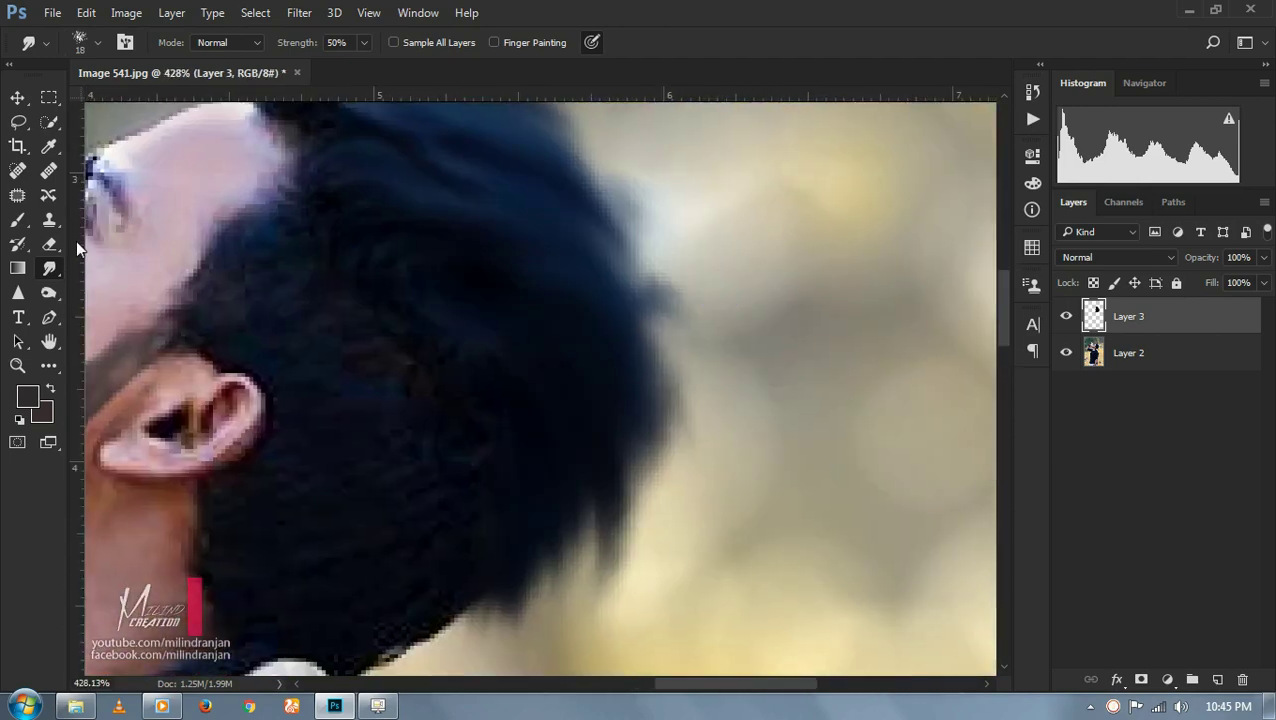
- Erase stray wisps along the hair edge, undoing a halo stroke and settling on a 25 px eraser
left_click(49, 244)
left_click_drag(580, 155, 658, 320)
right_click(638, 234)
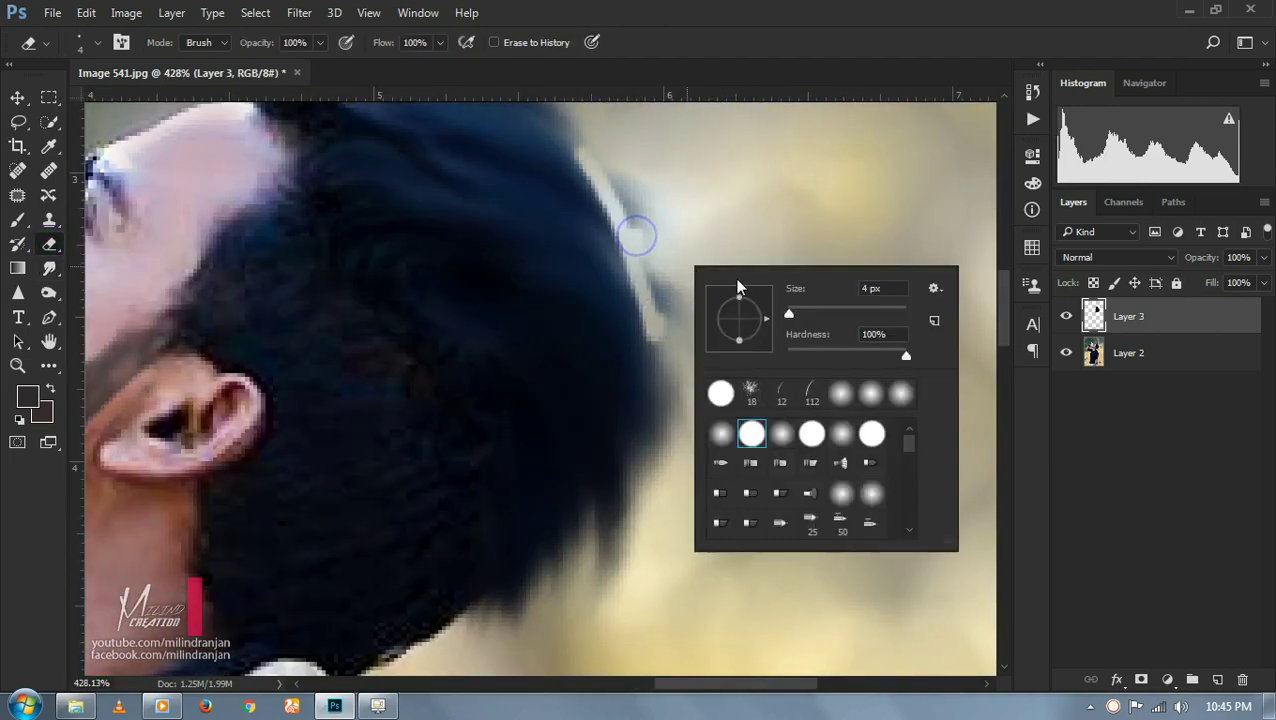
key("ctrl+z")
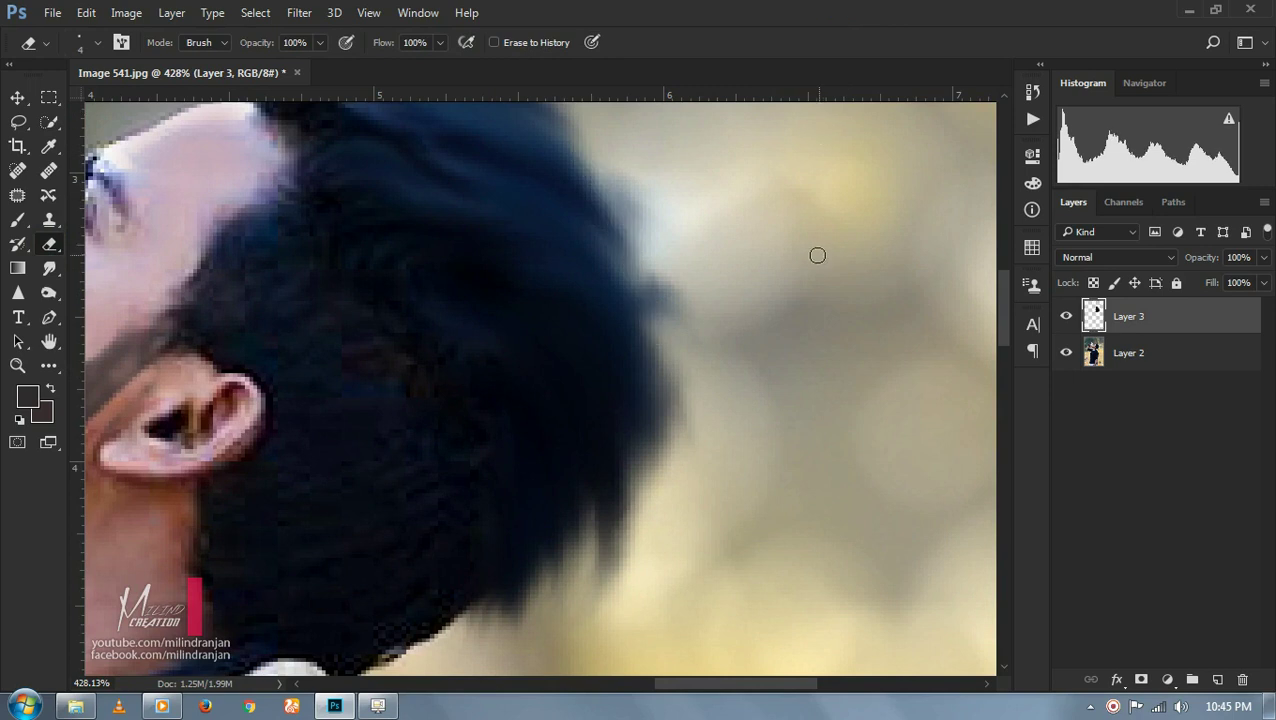
right_click(822, 258)
mouse_move(922, 308)
left_mouse_down()
mouse_move(934, 308)
mouse_move(930, 286)
left_mouse_up()
left_click(683, 276)
right_click(816, 240)
left_click(704, 382)
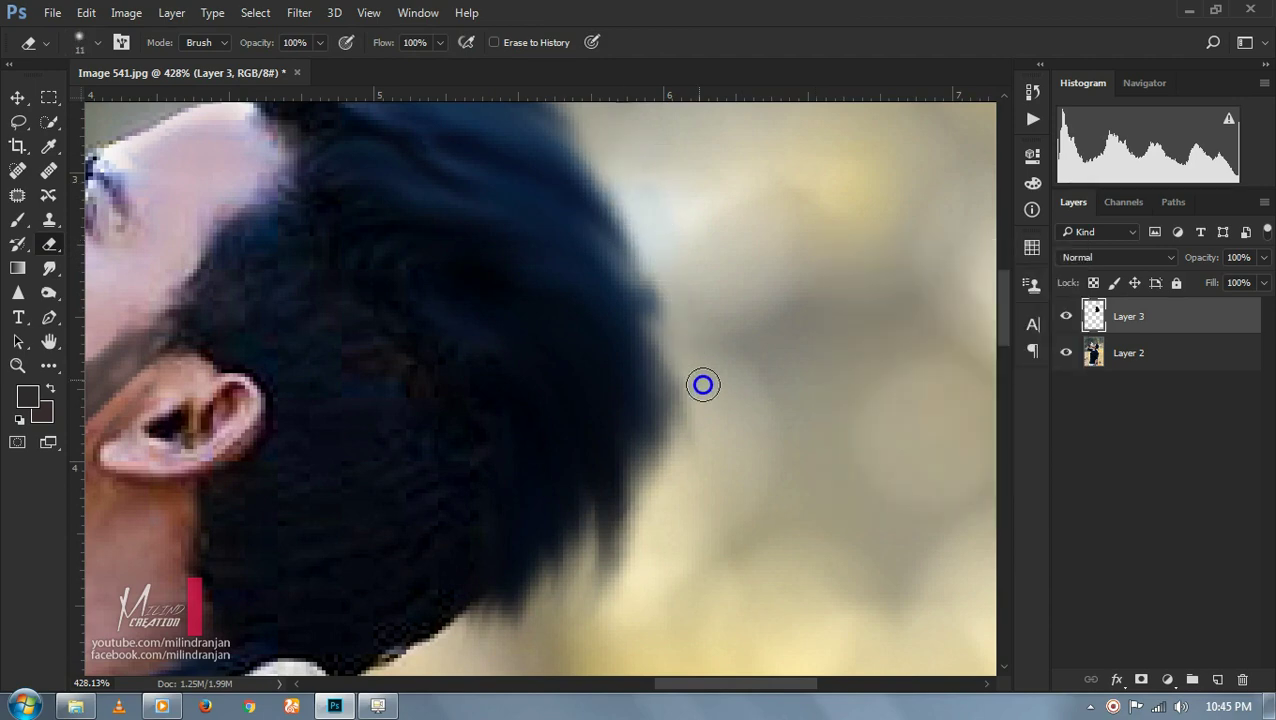
scroll(660, 293, "down", 5)
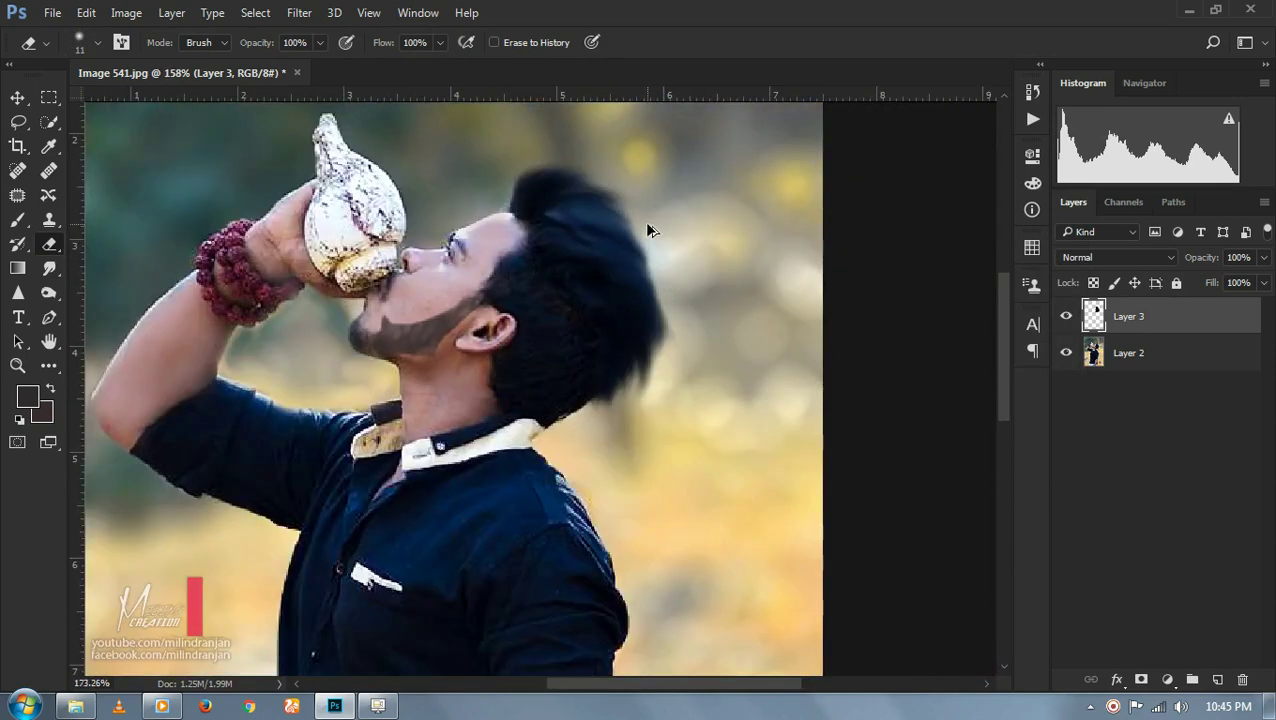
scroll(650, 226, "up", 2)
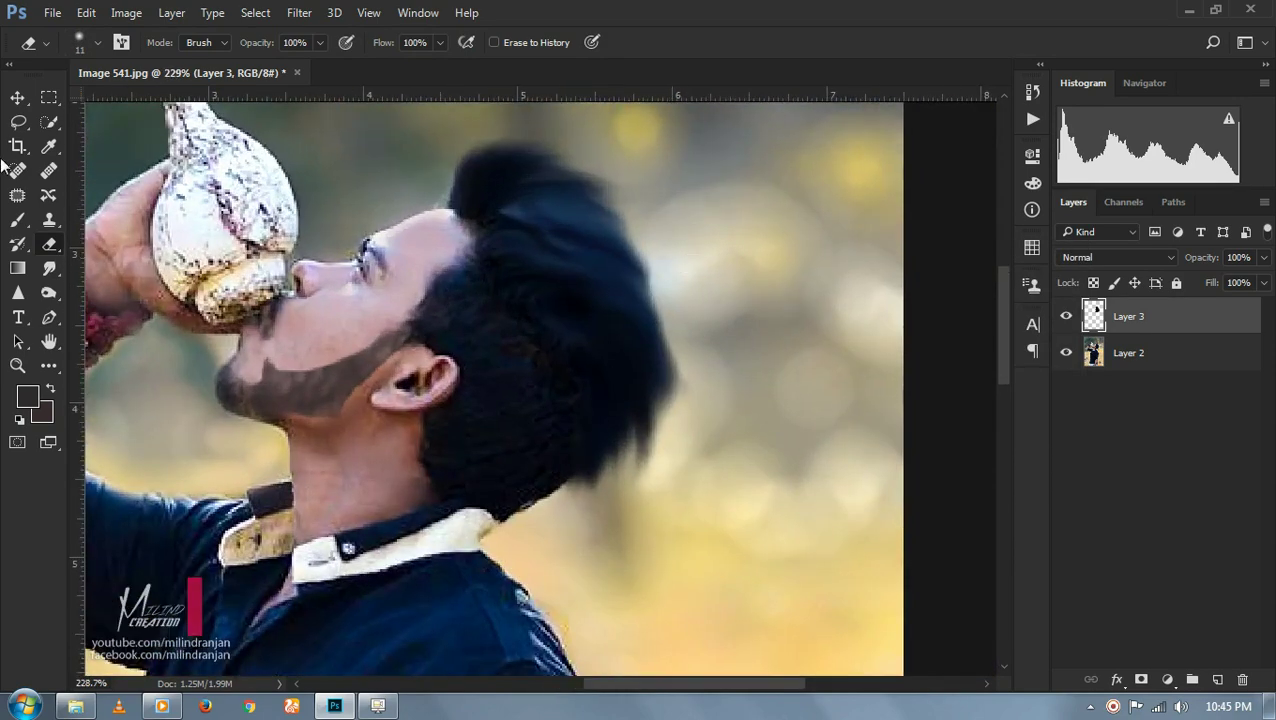
- Add a new empty Layer 4 and sample the man's pink skin tone as foreground colour
left_click(1217, 680)
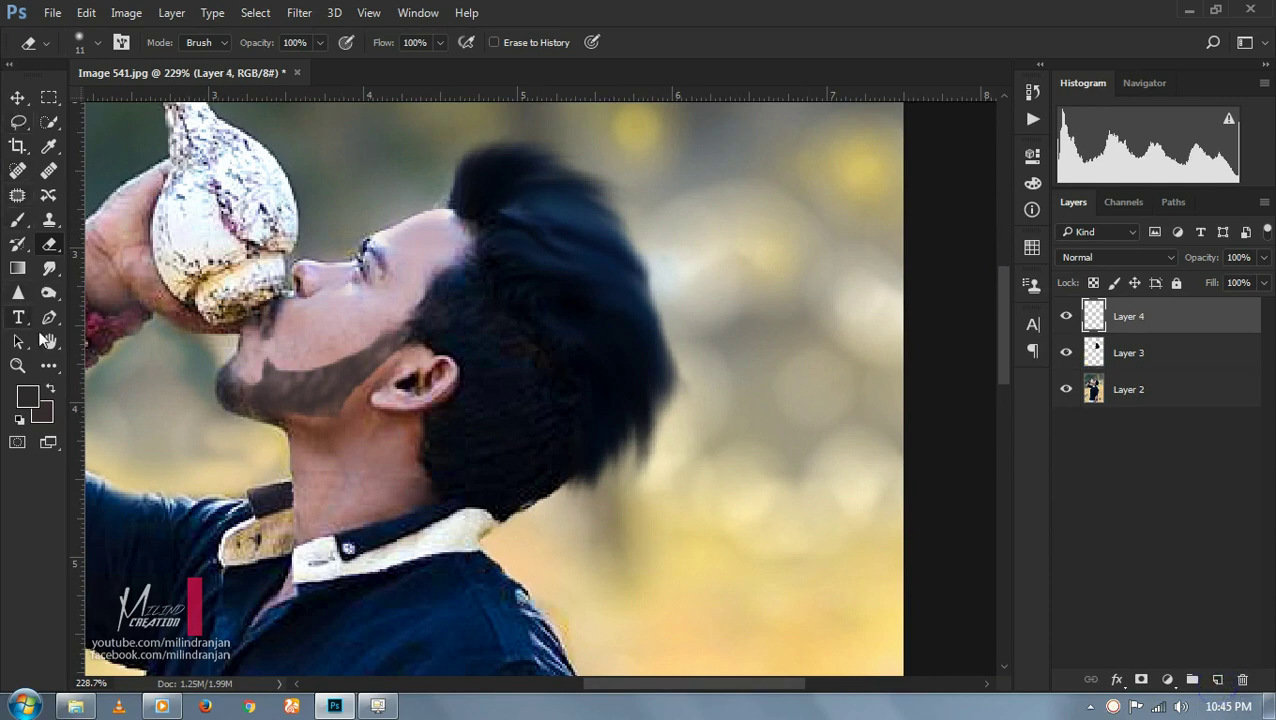
left_click(32, 398)
left_click(421, 243)
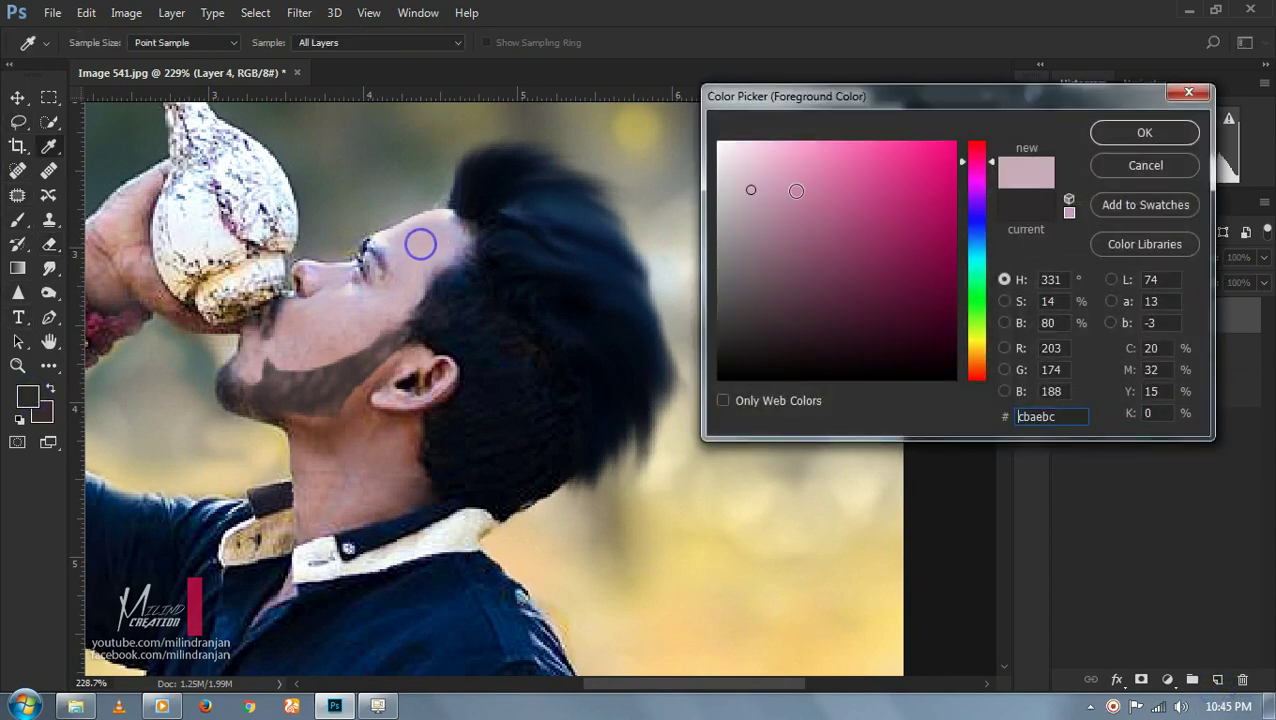
left_click(1105, 134)
- Choose the Brush with the 27 px scattered preset, then undo a test stroke
key("e")
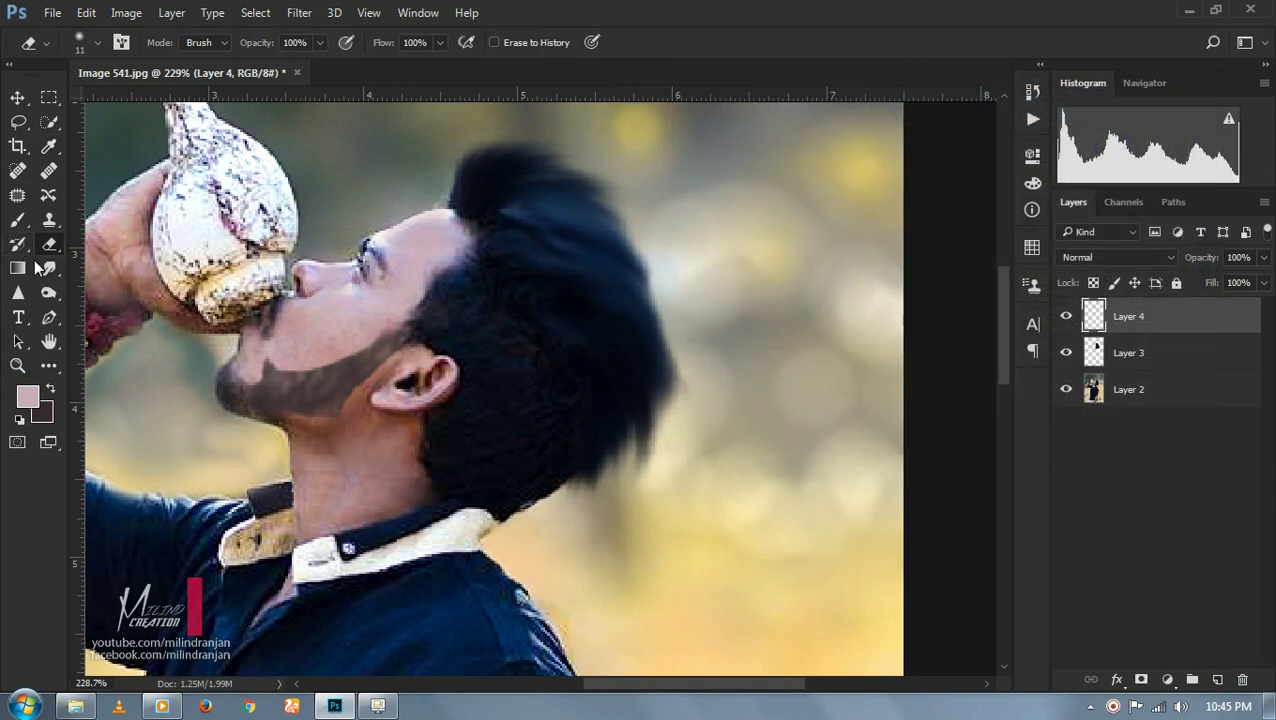
left_click(48, 270)
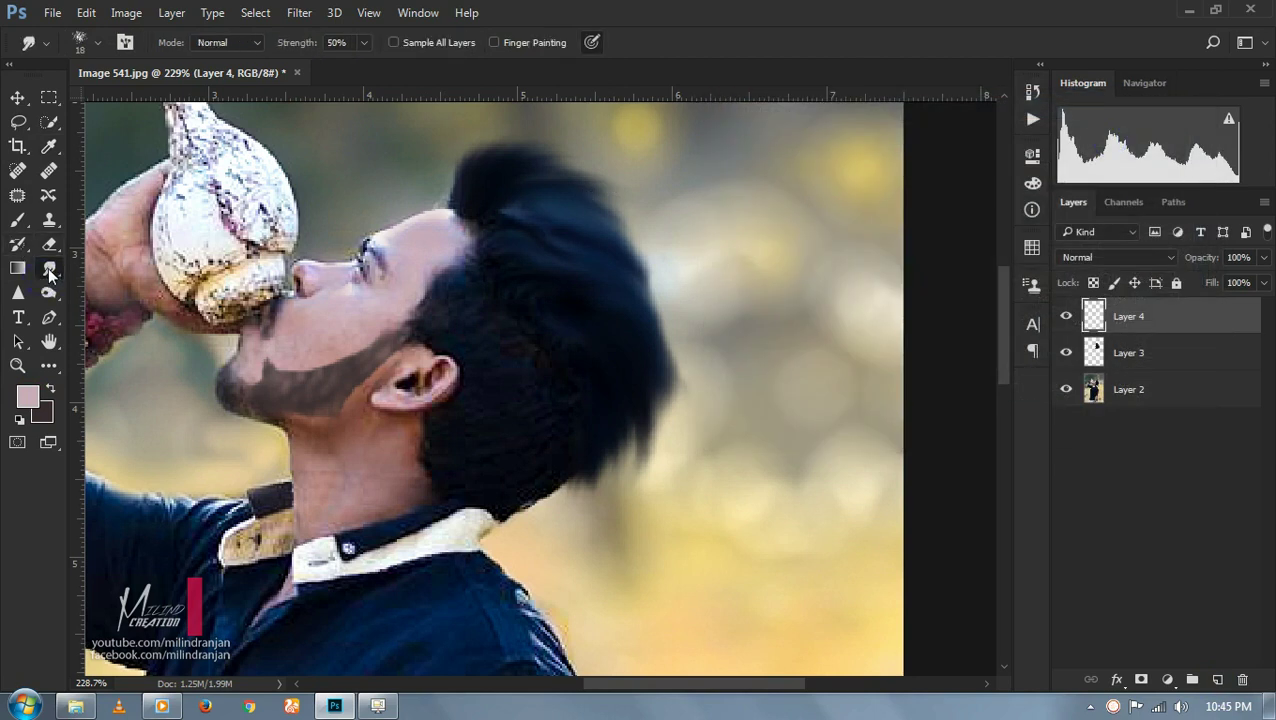
left_click(18, 220)
right_click(540, 305)
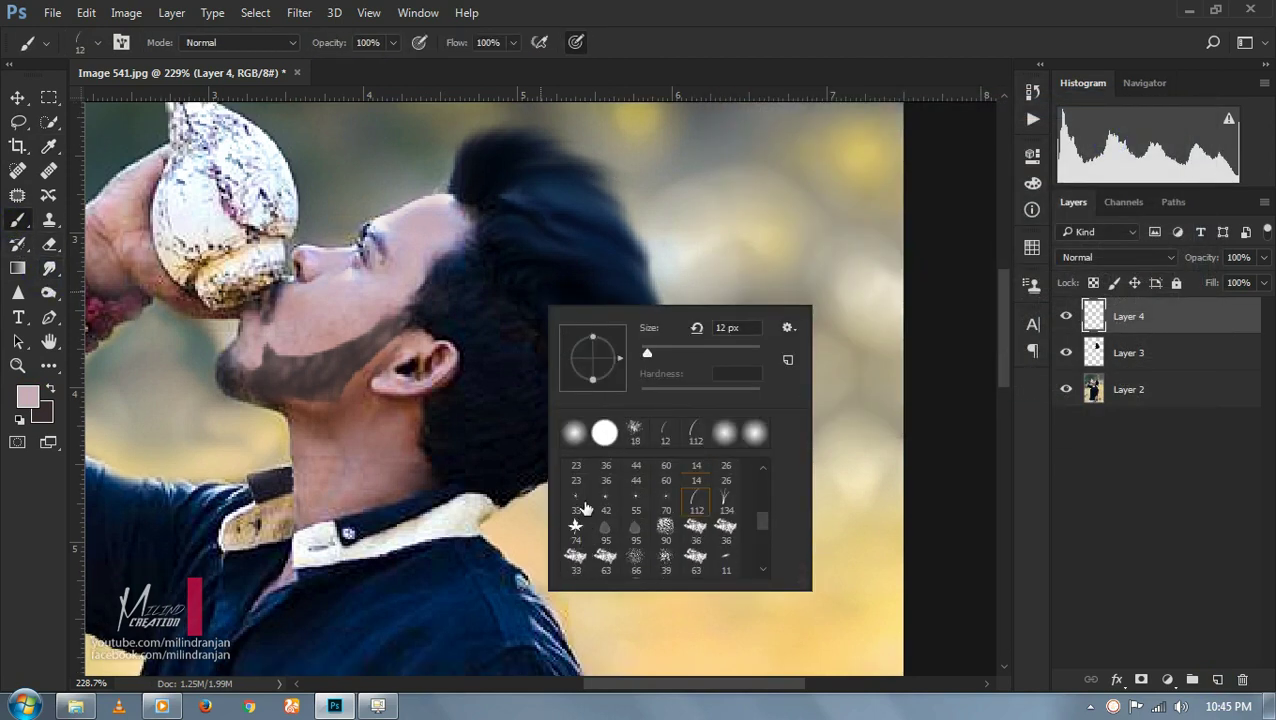
scroll(584, 508, "up", 2)
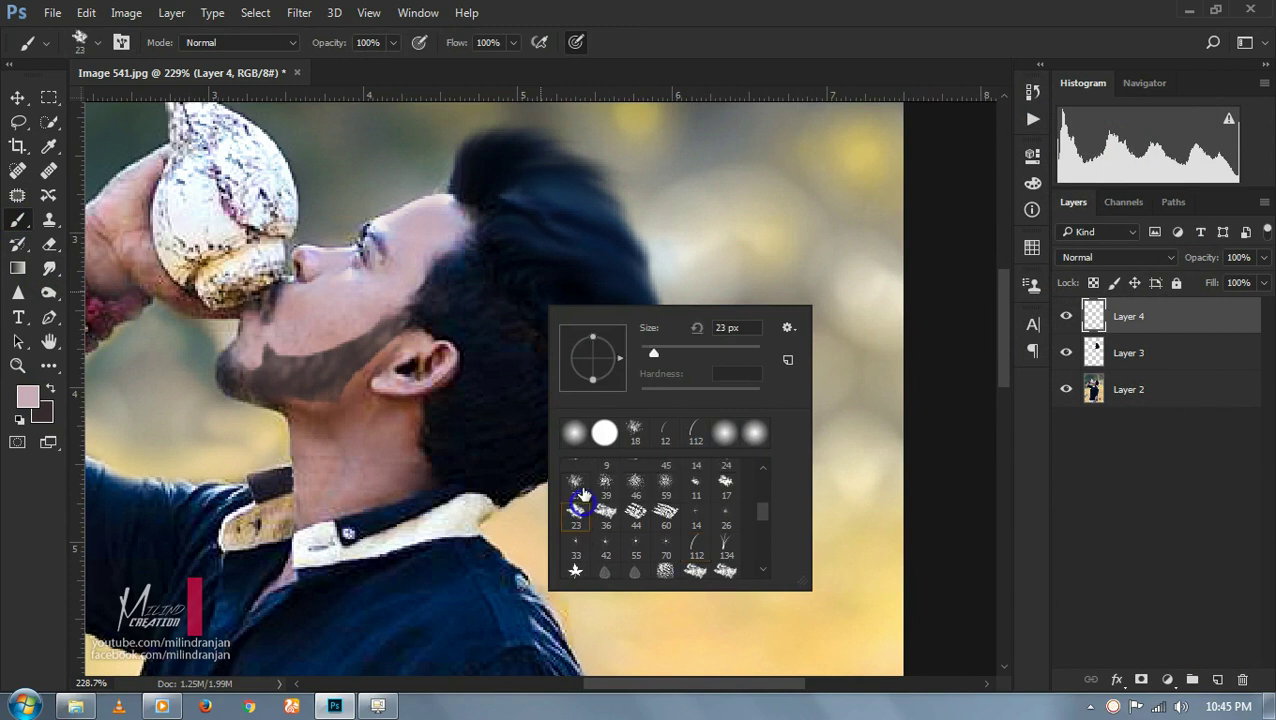
double_click(580, 488)
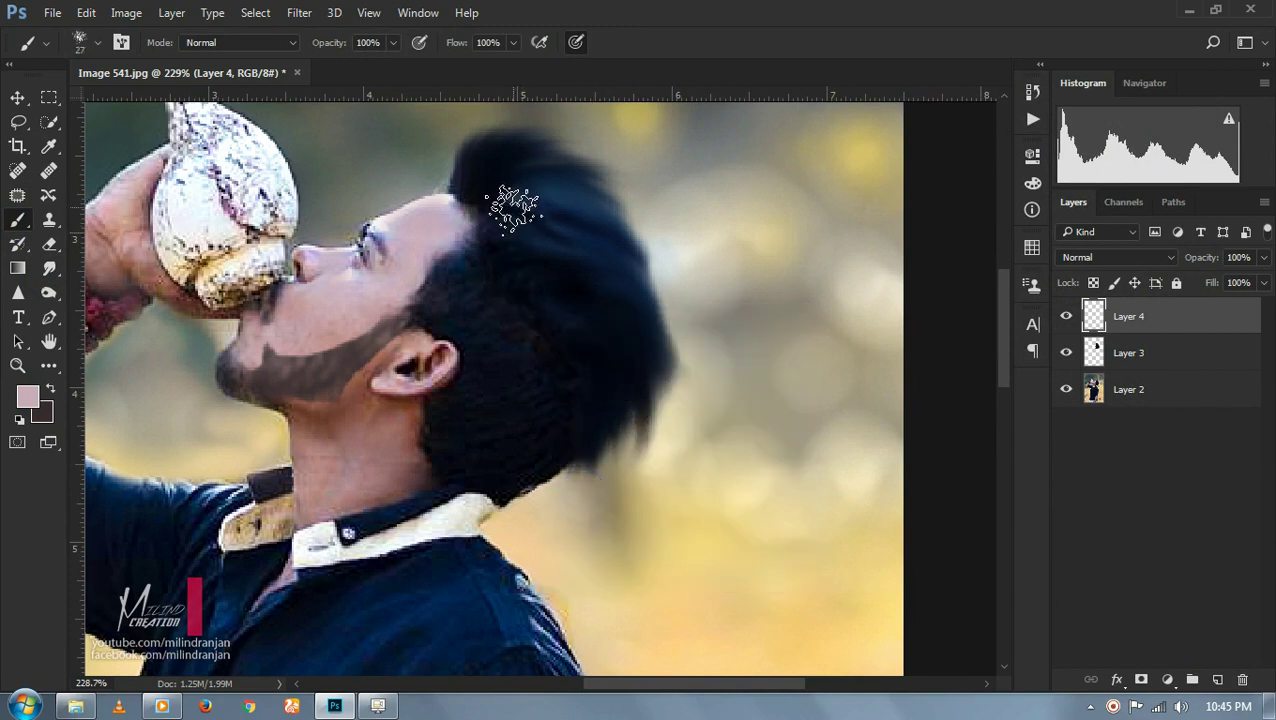
left_click_drag(512, 208, 600, 284)
key("ctrl+z")
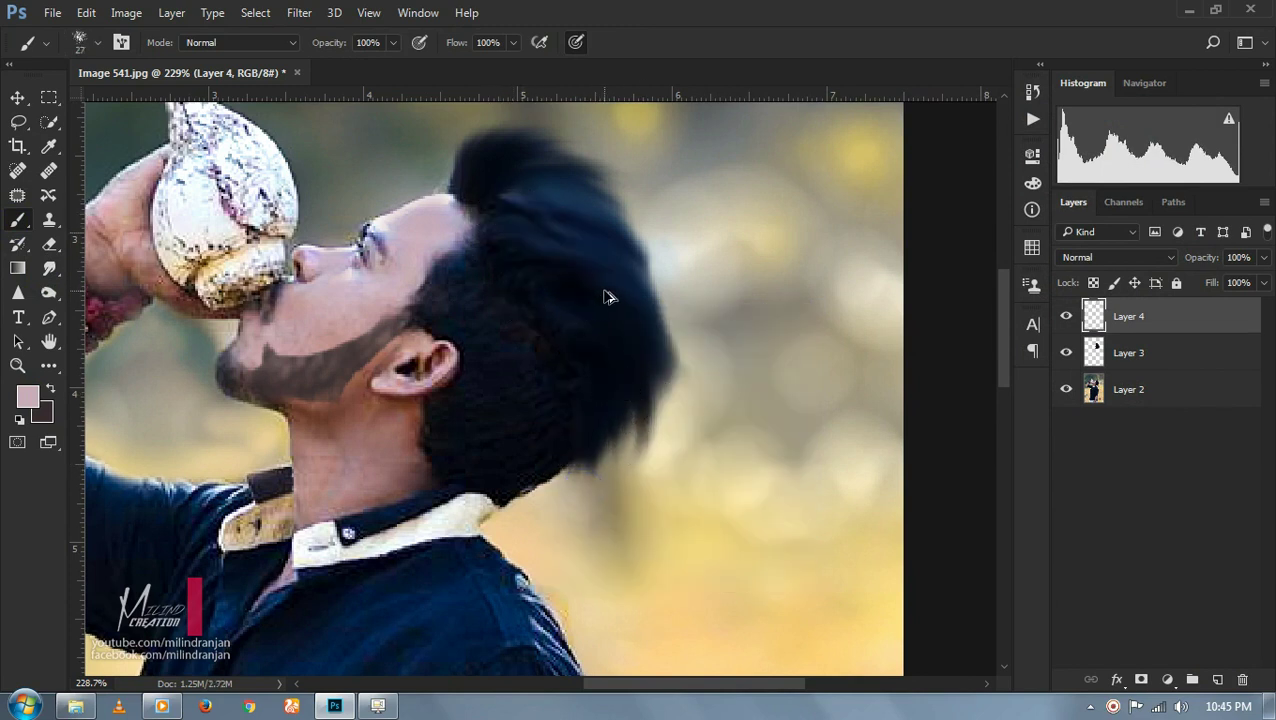
- Paint small yellow highlight dabs on the hair with a 12 px scattered brush
left_click(695, 480, "alt")
left_click_drag(512, 228, 578, 238)
key("ctrl+z")
key("ctrl+alt+z")
right_click(706, 236)
type("12")
key("Return")
left_click_drag(526, 238, 570, 248)
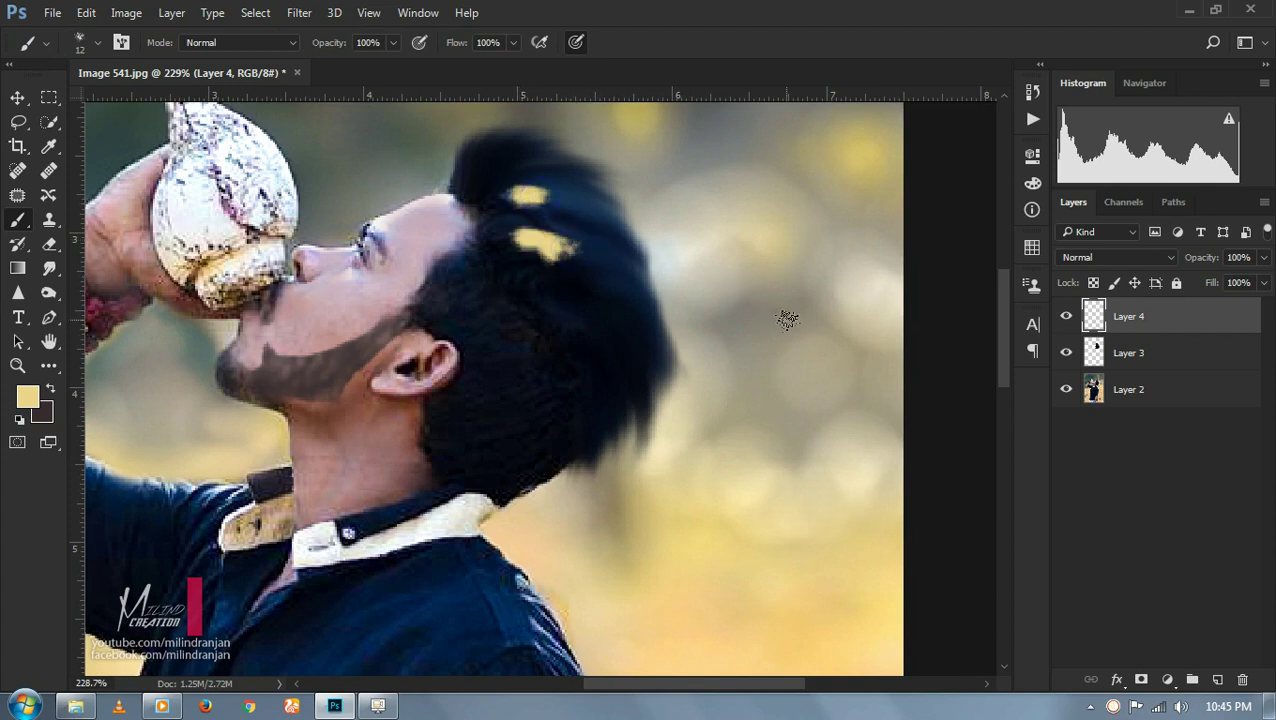
- Apply a Gaussian Blur of 3.4 px radius to the yellow highlights
left_click(300, 13)
left_click(352, 219)
left_click(626, 290)
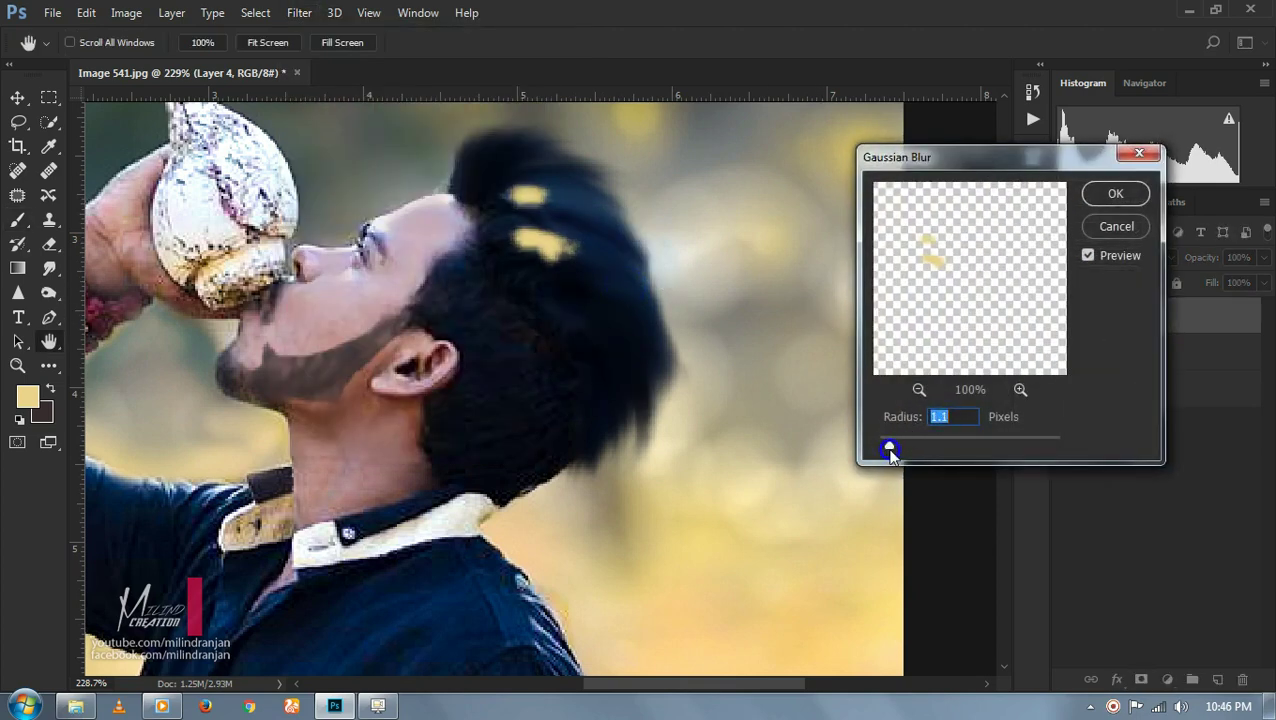
left_click_drag(910, 449, 912, 446)
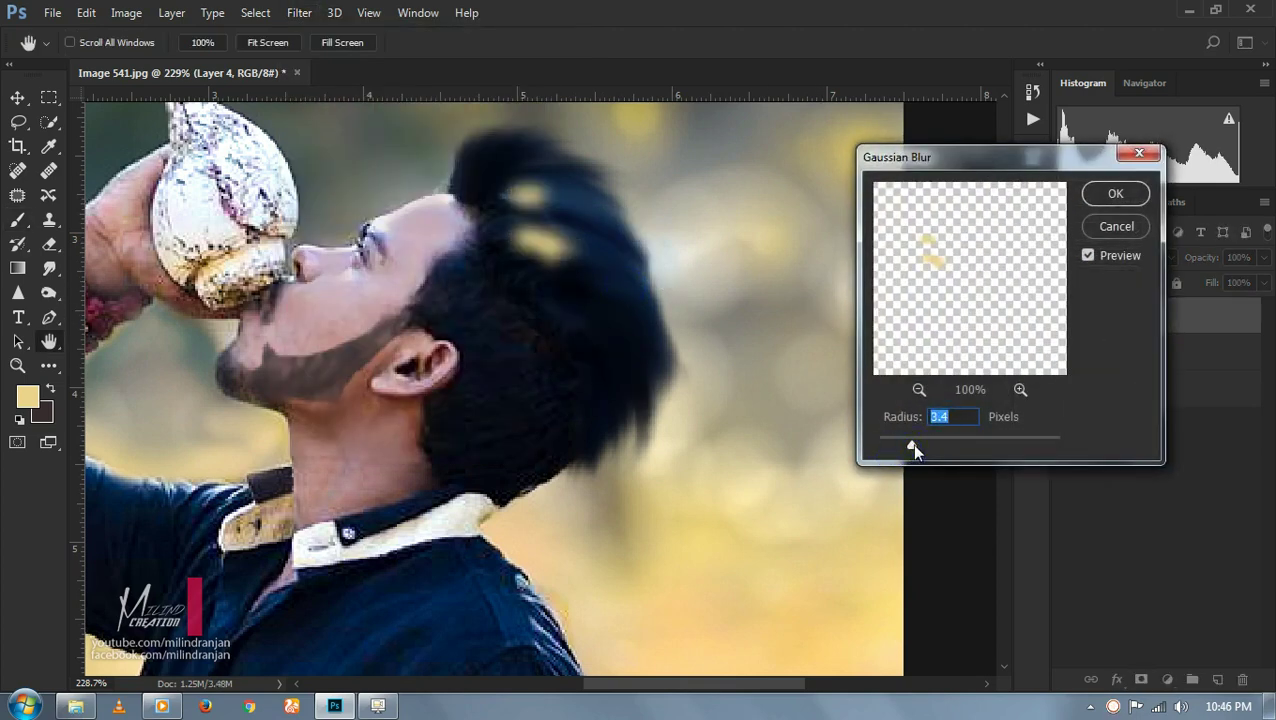
left_click(1133, 191)
- Lower Layer 4 opacity to 82% and merge Layer 3 into Layer 4
left_click_drag(1220, 260, 1207, 262)
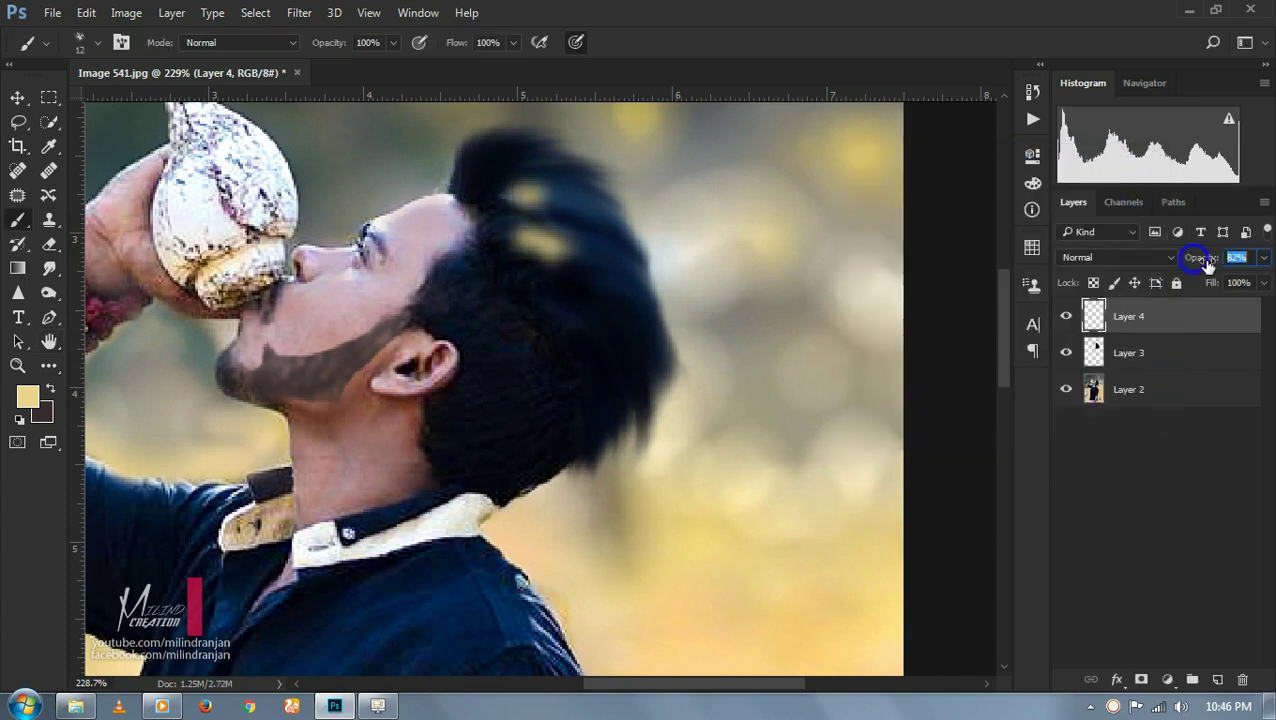
left_click(1178, 370, "shift")
right_click(1177, 366)
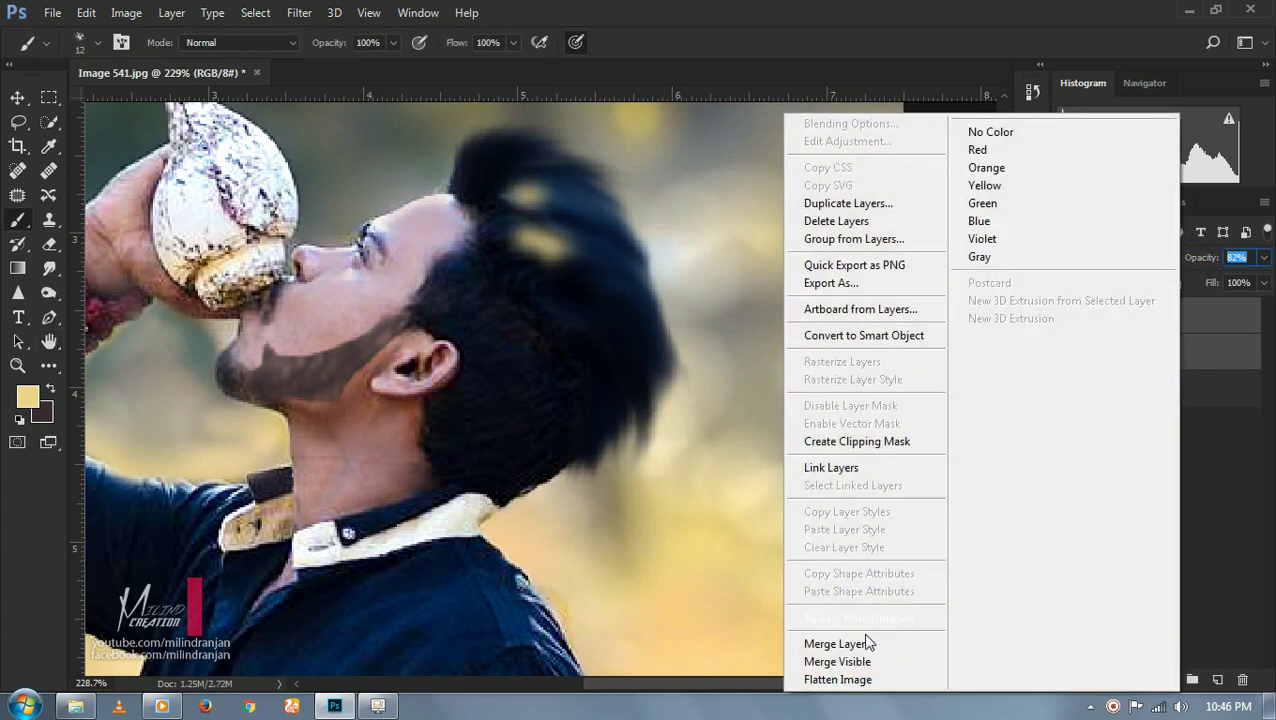
left_click(862, 644)
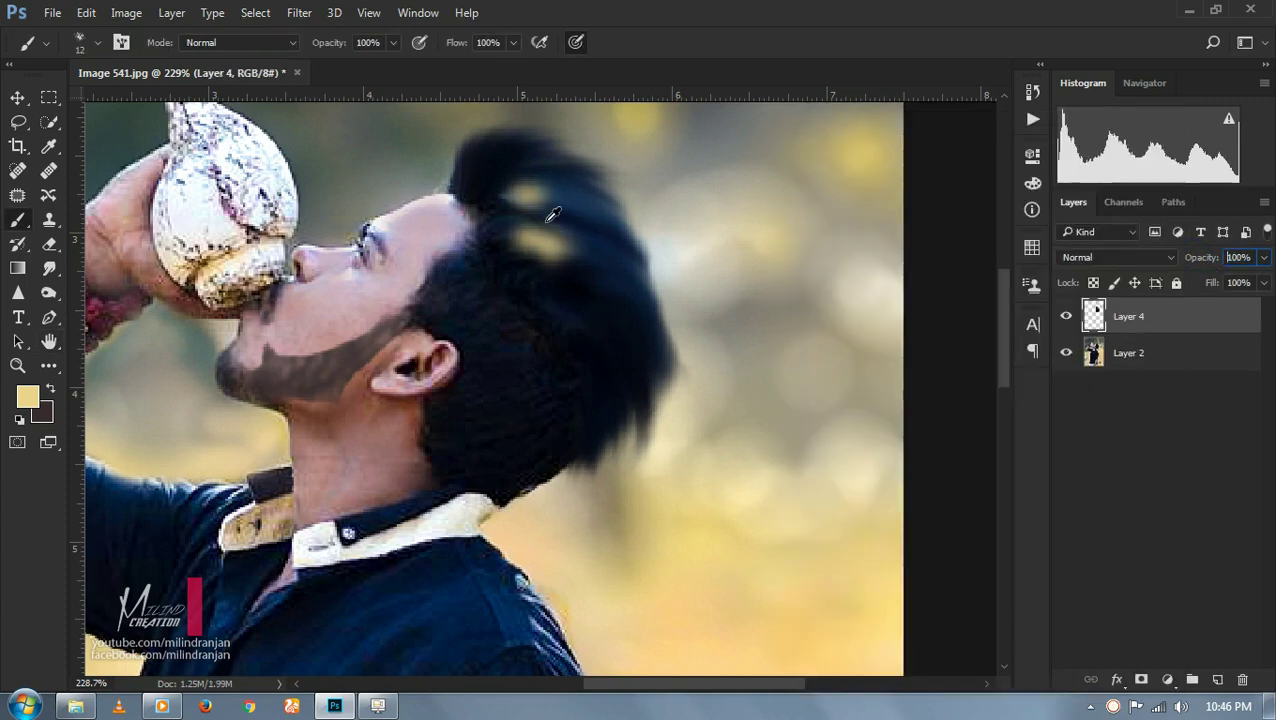
- Smudge the yellow highlights into streaks across and down through the hair
left_click(50, 265)
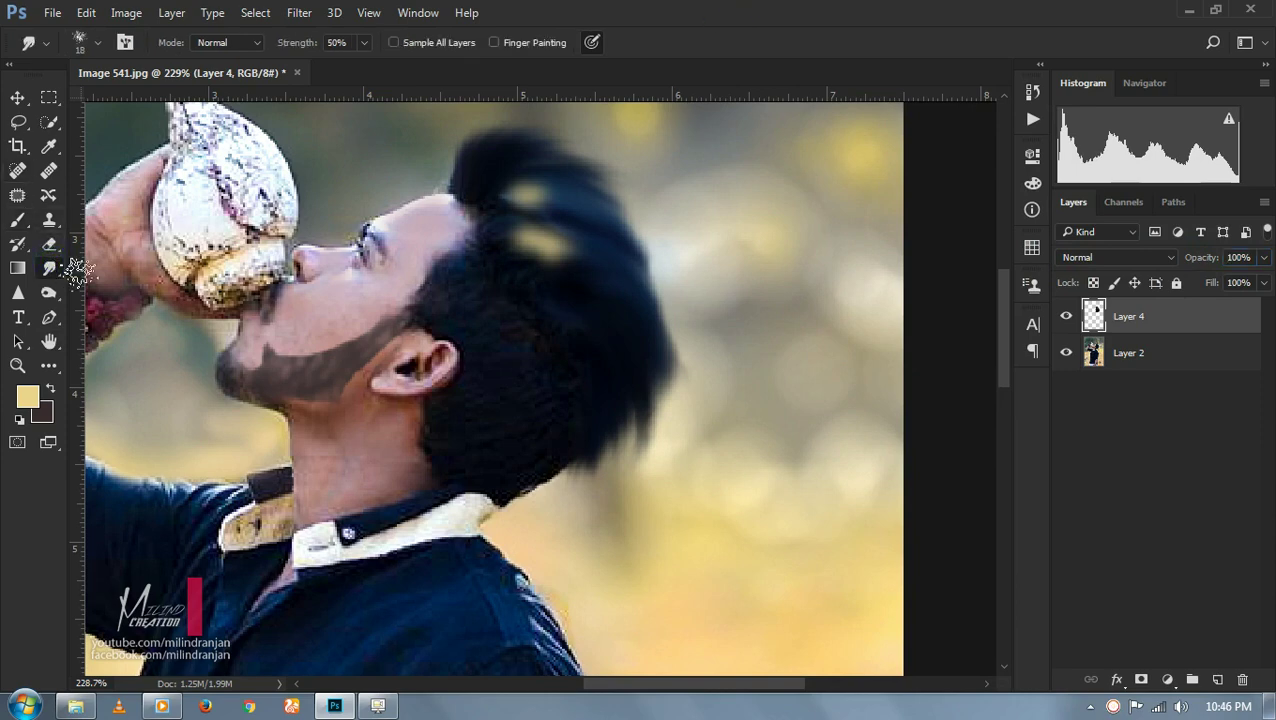
scroll(612, 282, "up", 2)
mouse_move(441, 203)
left_mouse_down()
mouse_move(547, 251)
mouse_move(504, 219)
mouse_move(578, 262)
left_mouse_up()
scroll(518, 338, "up", 3)
left_click_drag(518, 338, 604, 362)
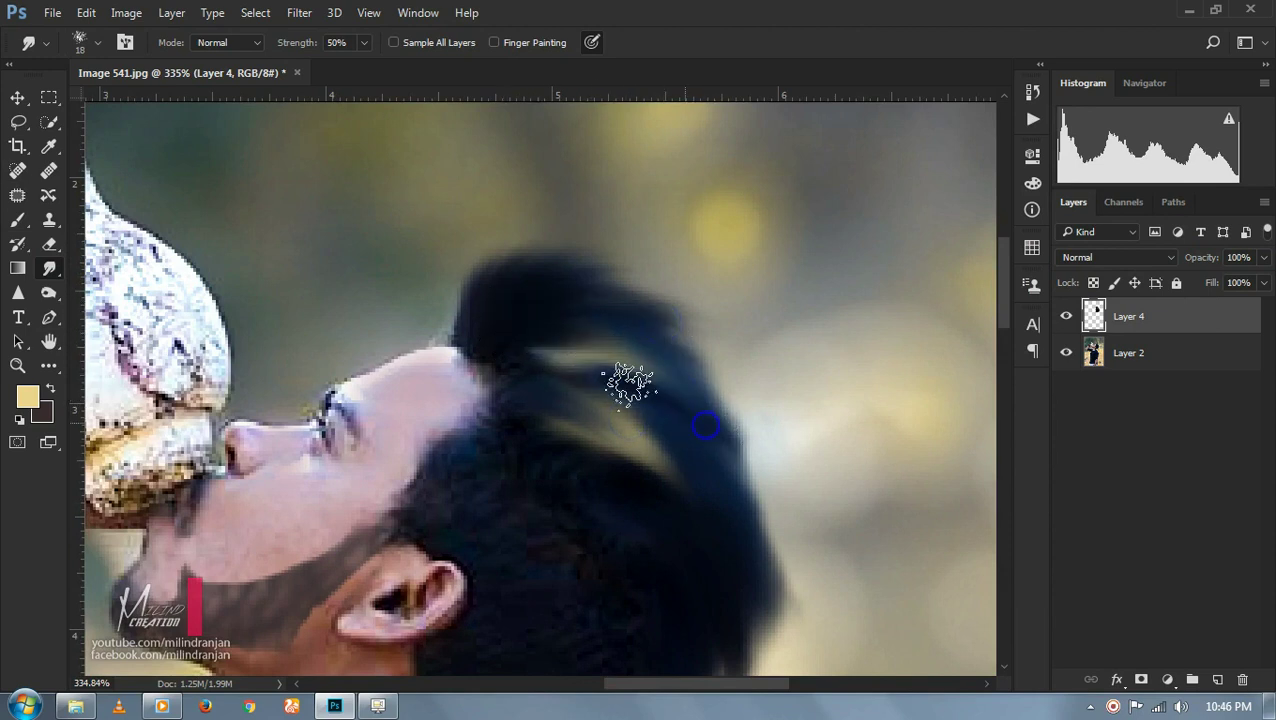
scroll(636, 428, "down", 2)
mouse_move(650, 433)
left_mouse_down()
mouse_move(584, 342)
mouse_move(565, 345)
left_mouse_up()
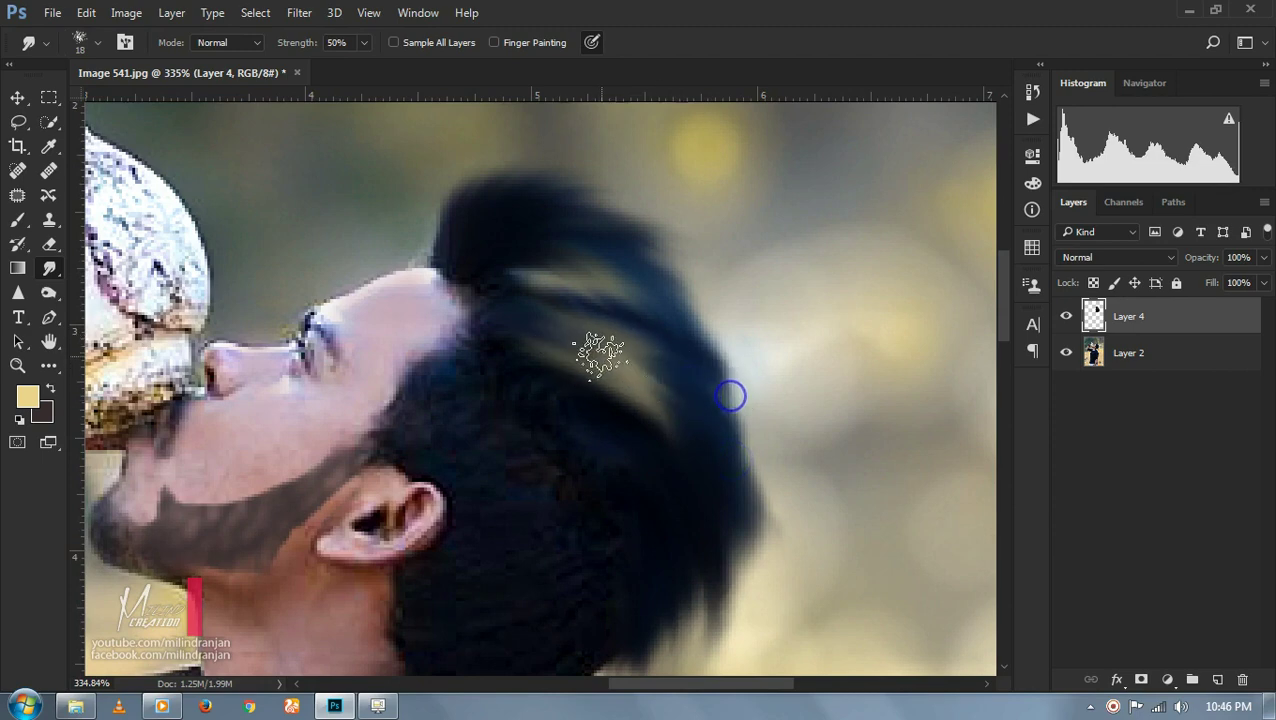
- Soften the hair's right and lower-right edge along the neck into wisps
scroll(716, 447, "down", 2)
mouse_move(615, 295)
left_mouse_down()
mouse_move(627, 285)
mouse_move(742, 477)
mouse_move(720, 345)
mouse_move(726, 515)
mouse_move(706, 538)
mouse_move(681, 564)
mouse_move(660, 432)
mouse_move(650, 516)
mouse_move(564, 519)
left_mouse_up()
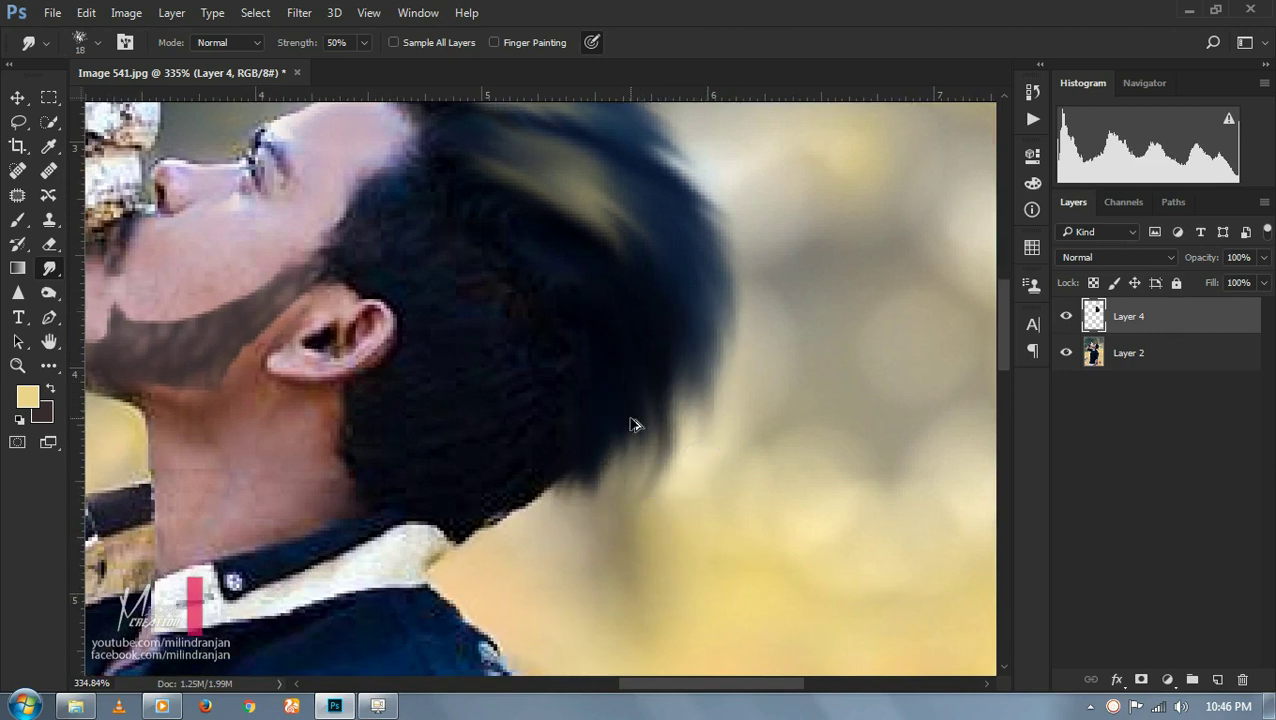
left_click_drag(689, 336, 675, 478)
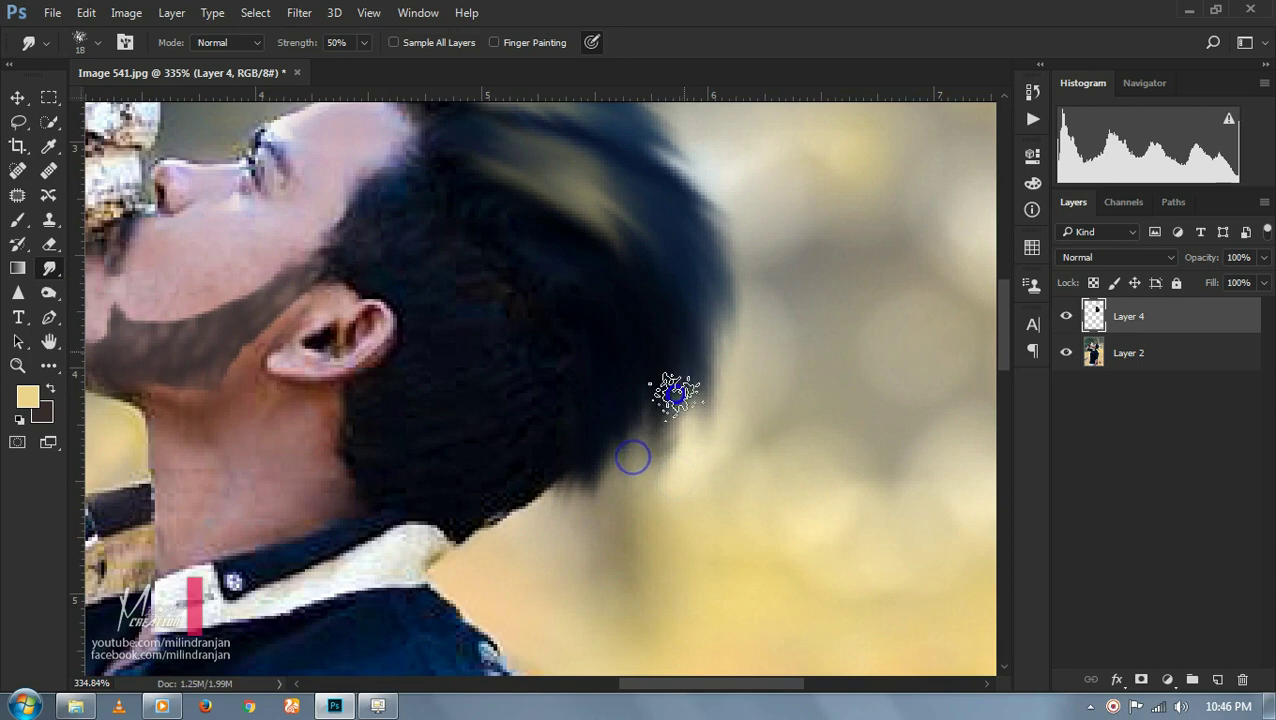
left_click_drag(527, 490, 498, 571)
left_click_drag(490, 507, 459, 563)
left_click_drag(678, 356, 632, 472)
left_click_drag(644, 413, 625, 510)
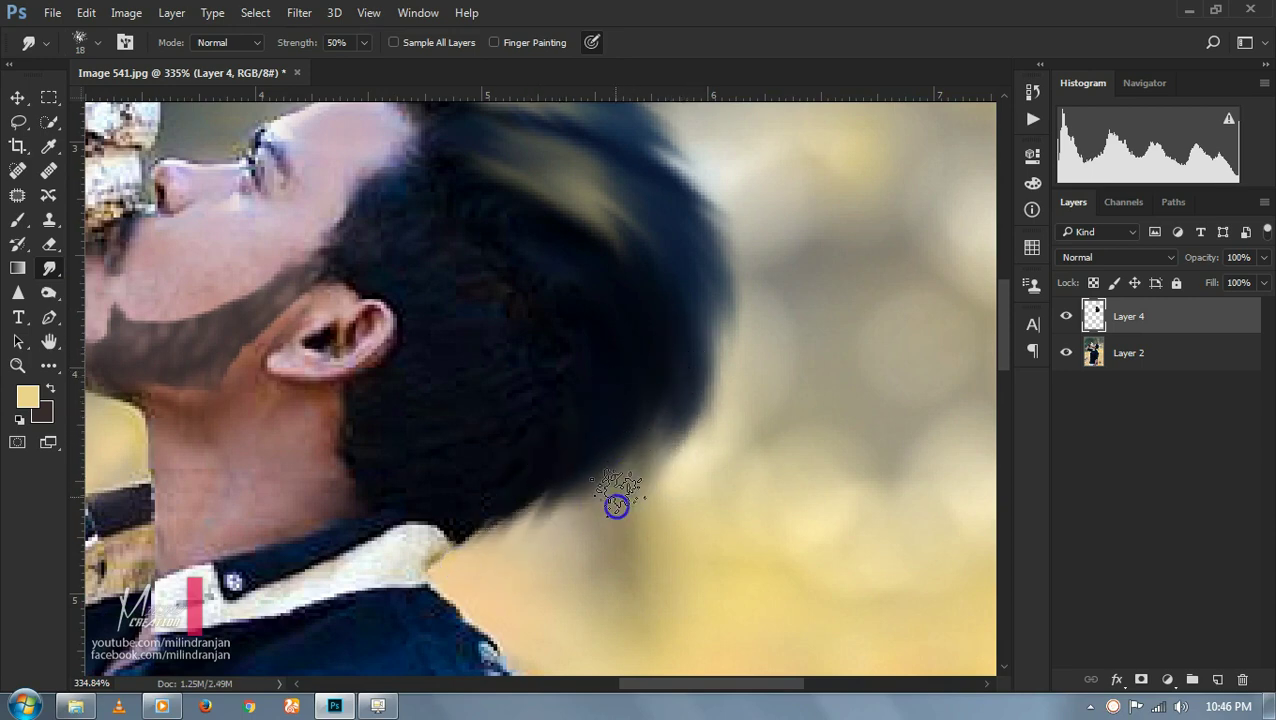
scroll(650, 380, "down", 5)
scroll(665, 413, "down", 4)
scroll(577, 275, "up", 2)
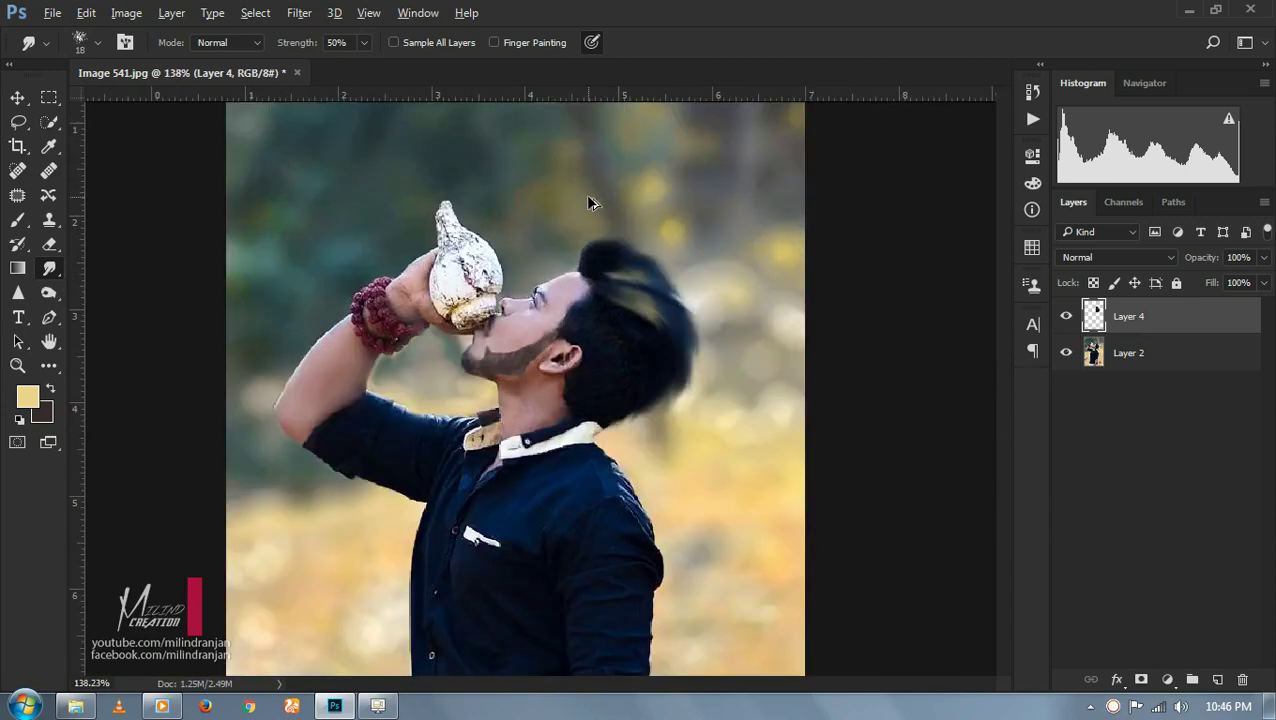
scroll(590, 200, "up", 4)
scroll(650, 319, "up", 4)
- Smear the light hair streaks toward the crown and reshape the strands there
mouse_move(714, 421)
left_mouse_down()
mouse_move(582, 243)
mouse_move(500, 225)
left_mouse_up()
left_click_drag(632, 288, 490, 228)
left_click_drag(678, 299, 480, 215)
left_click_drag(641, 285, 445, 200)
mouse_move(645, 376)
left_mouse_down()
mouse_move(592, 313)
mouse_move(535, 285)
mouse_move(433, 185)
left_mouse_up()
scroll(611, 312, "down", 5)
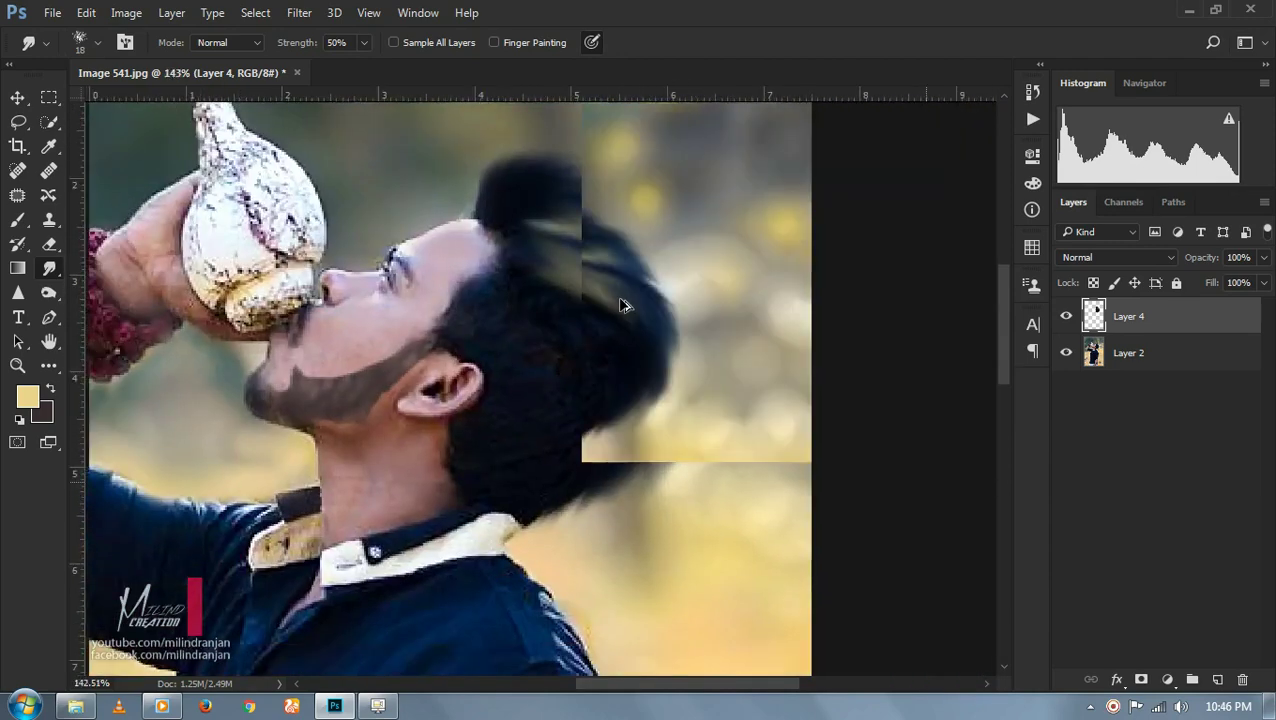
scroll(615, 305, "down", 2)
scroll(620, 300, "down", 2)
scroll(624, 291, "down", 2)
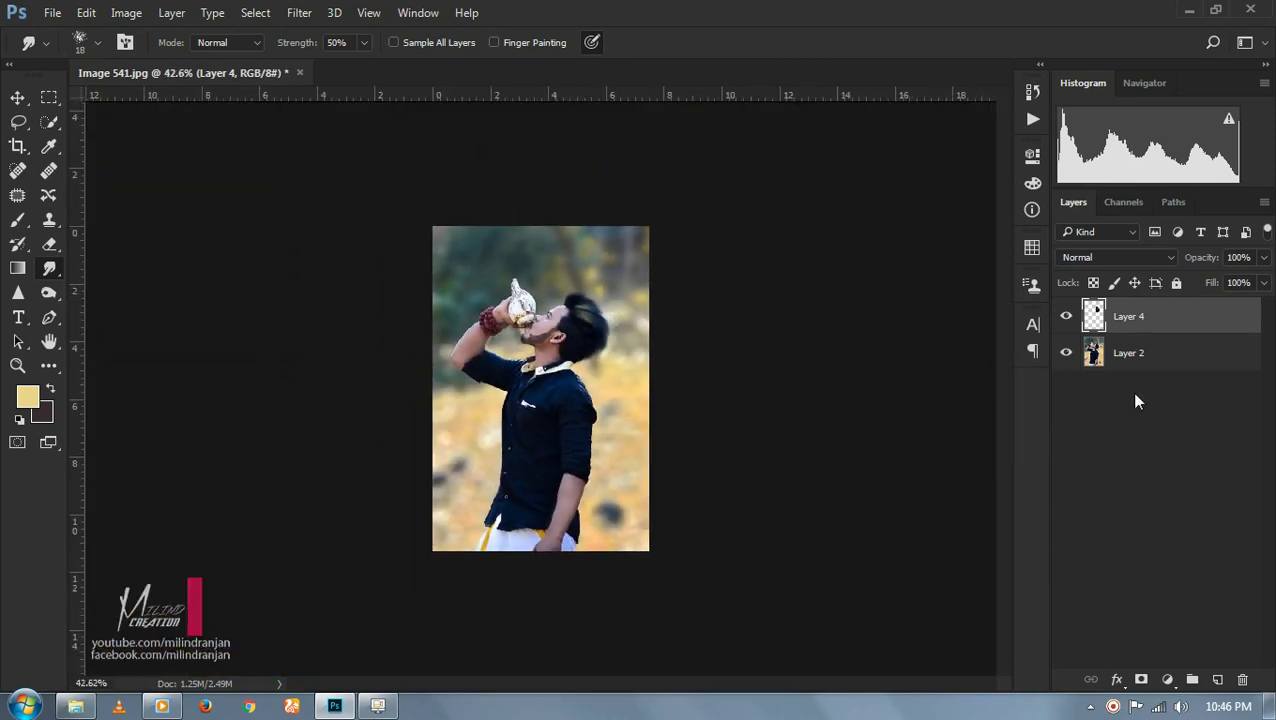
- Merge Layer 2 into Layer 4, then duplicate it as Layer 4 copy
right_click(1205, 345)
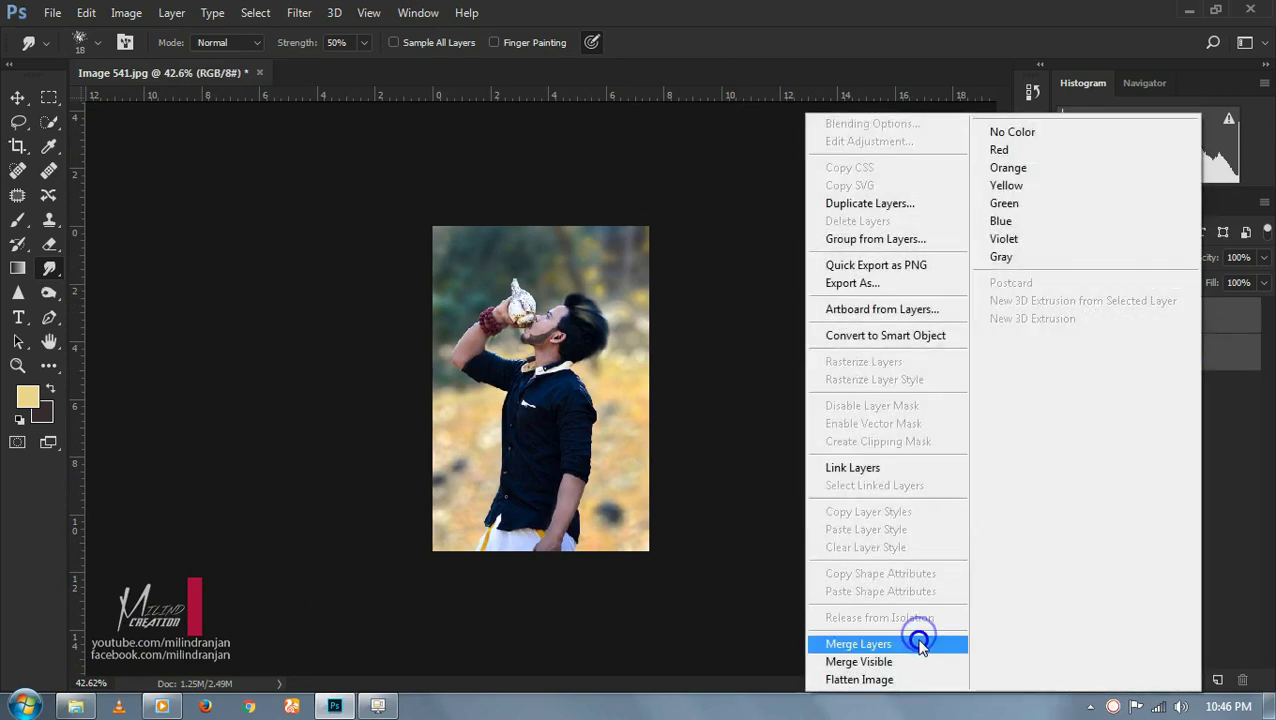
left_click(917, 640)
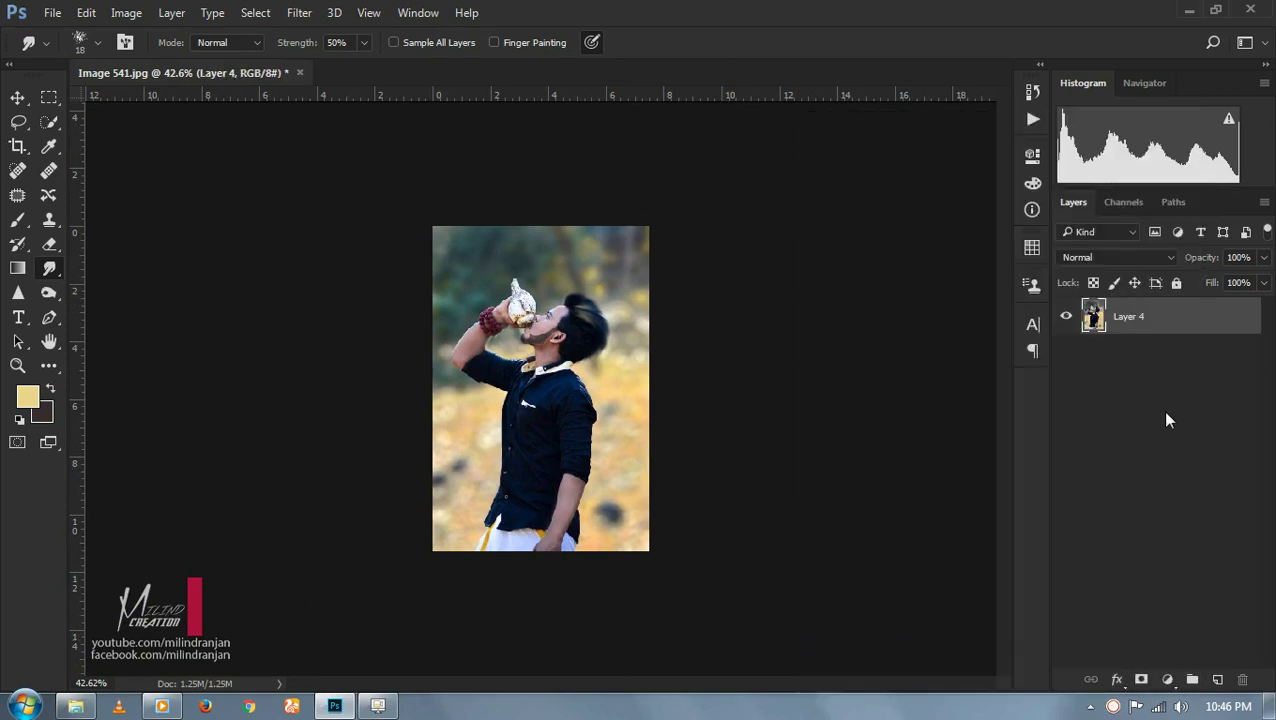
right_click(1187, 330)
left_click(785, 199)
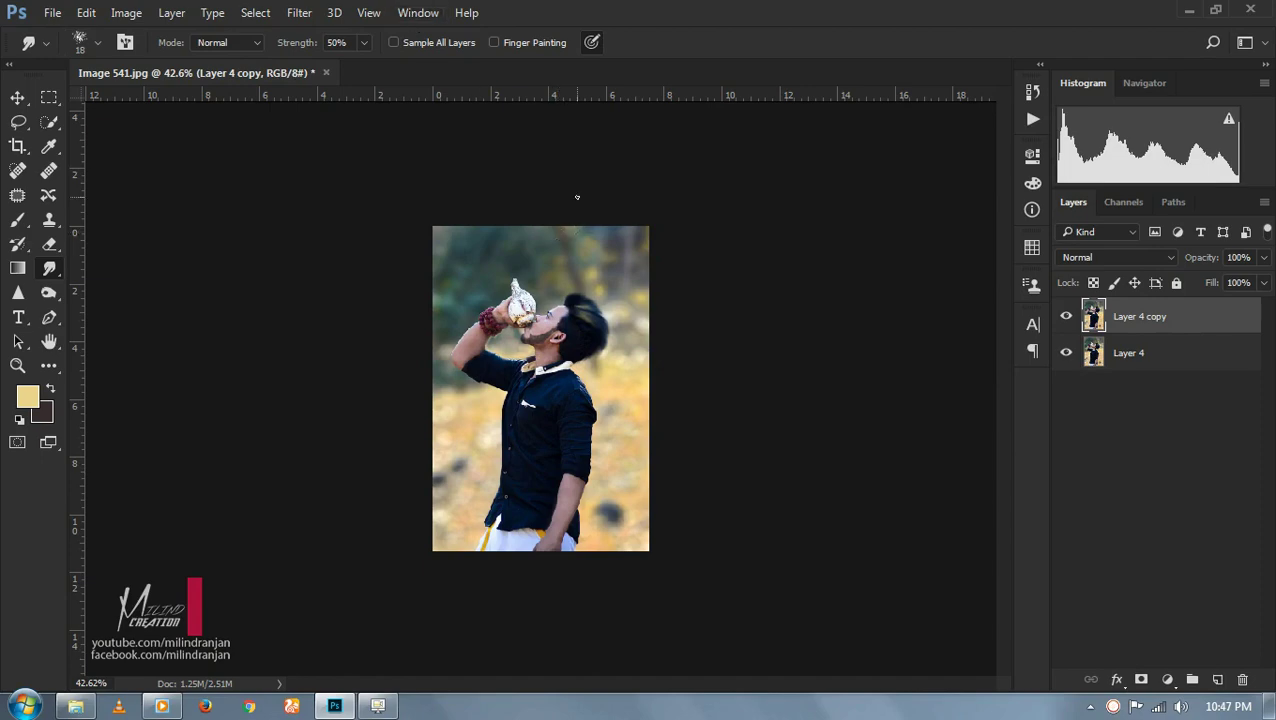
left_click(299, 12)
- Apply the Camera Raw Filter with Blacks at -38, then adjust HSL saturation
left_click(370, 120)
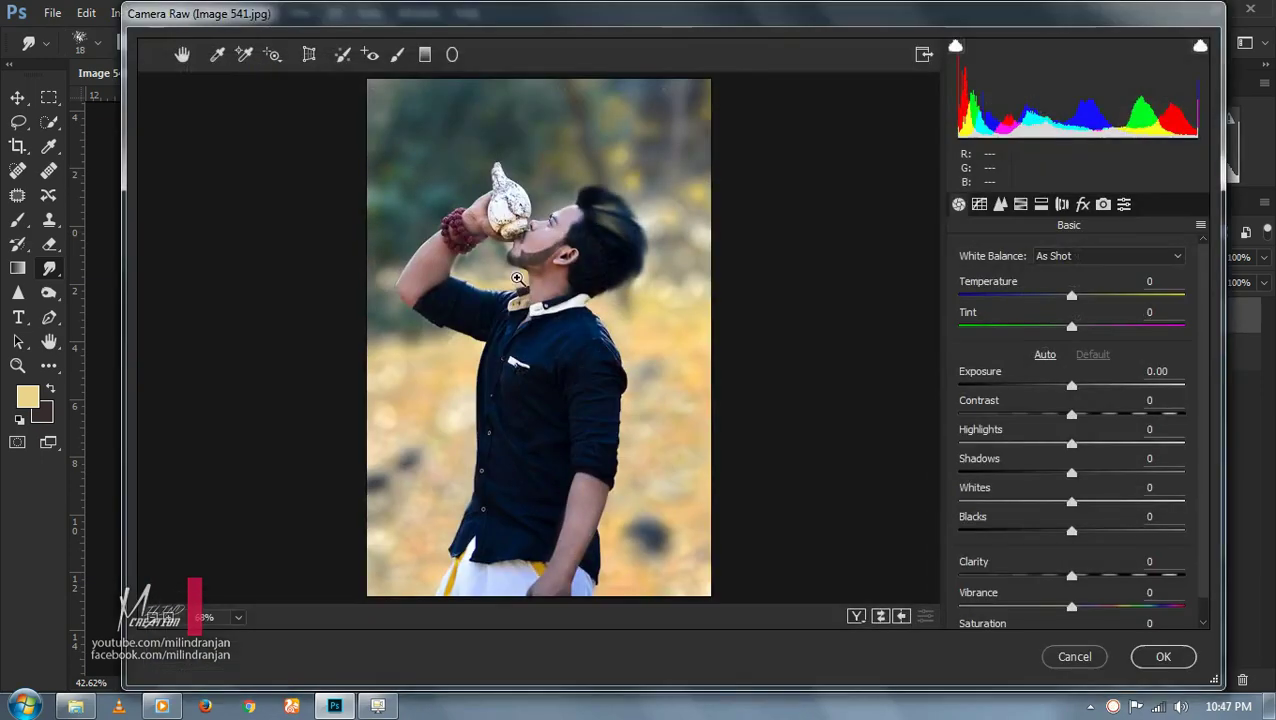
left_click_drag(1074, 529, 1037, 520)
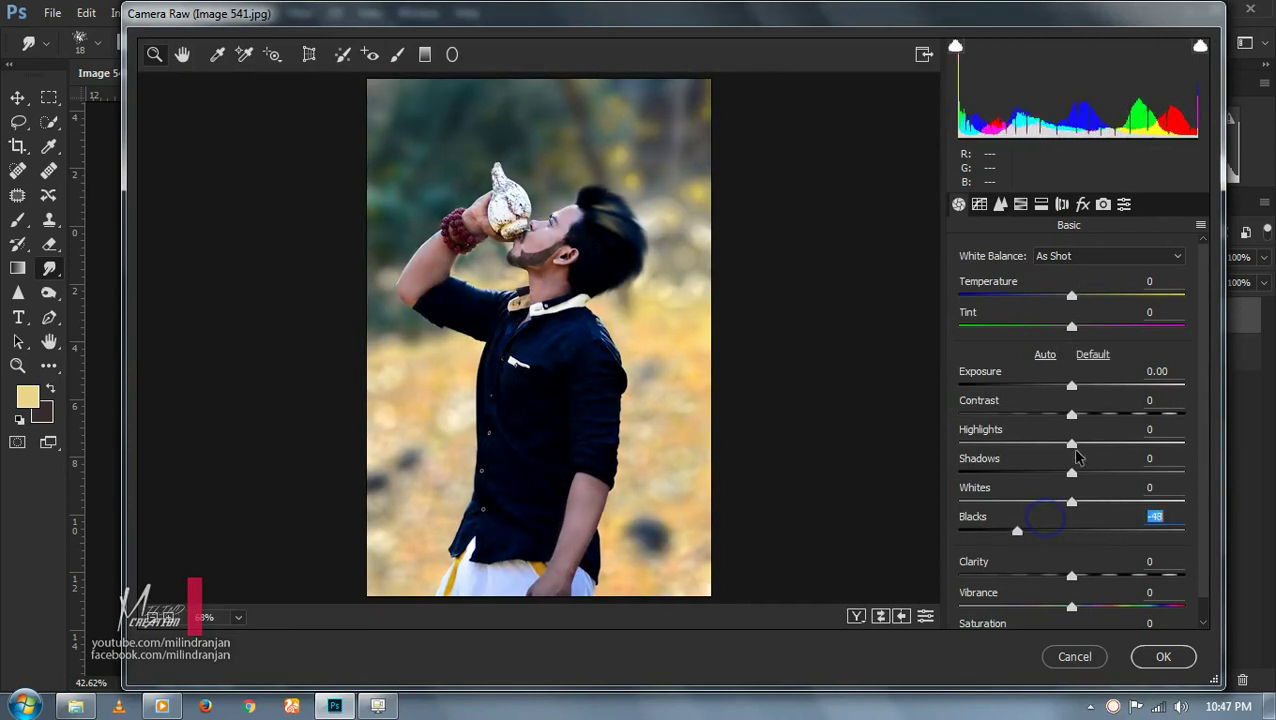
left_click(1020, 205)
left_click(1030, 284)
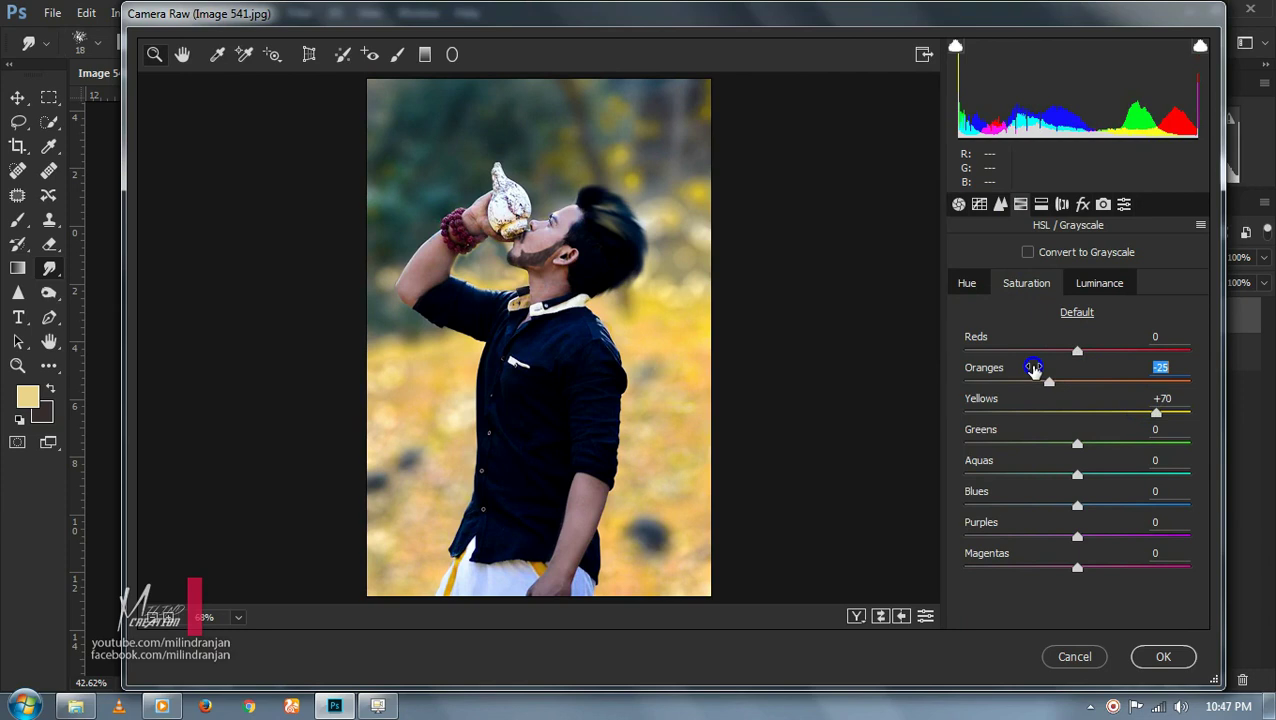
- Brighten the orange luminance and shift the Yellows hue to -26
left_click(1100, 281)
left_click_drag(1155, 391, 1110, 398)
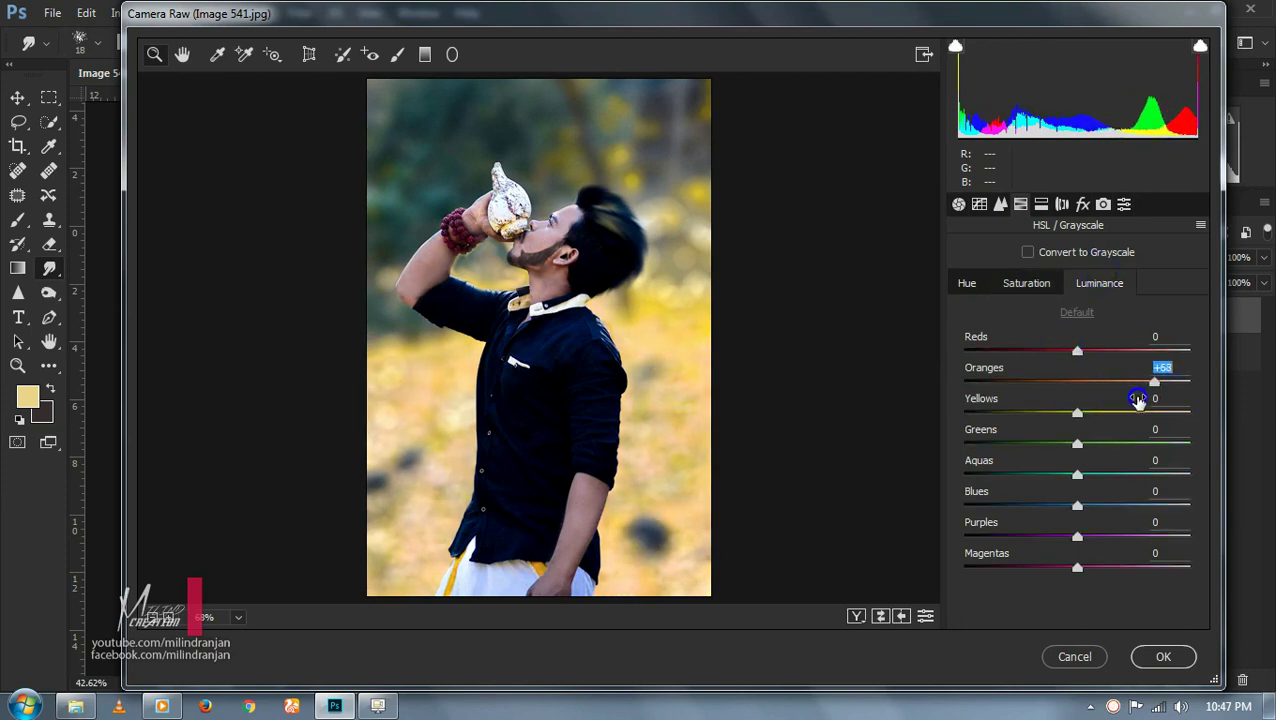
left_click(968, 284)
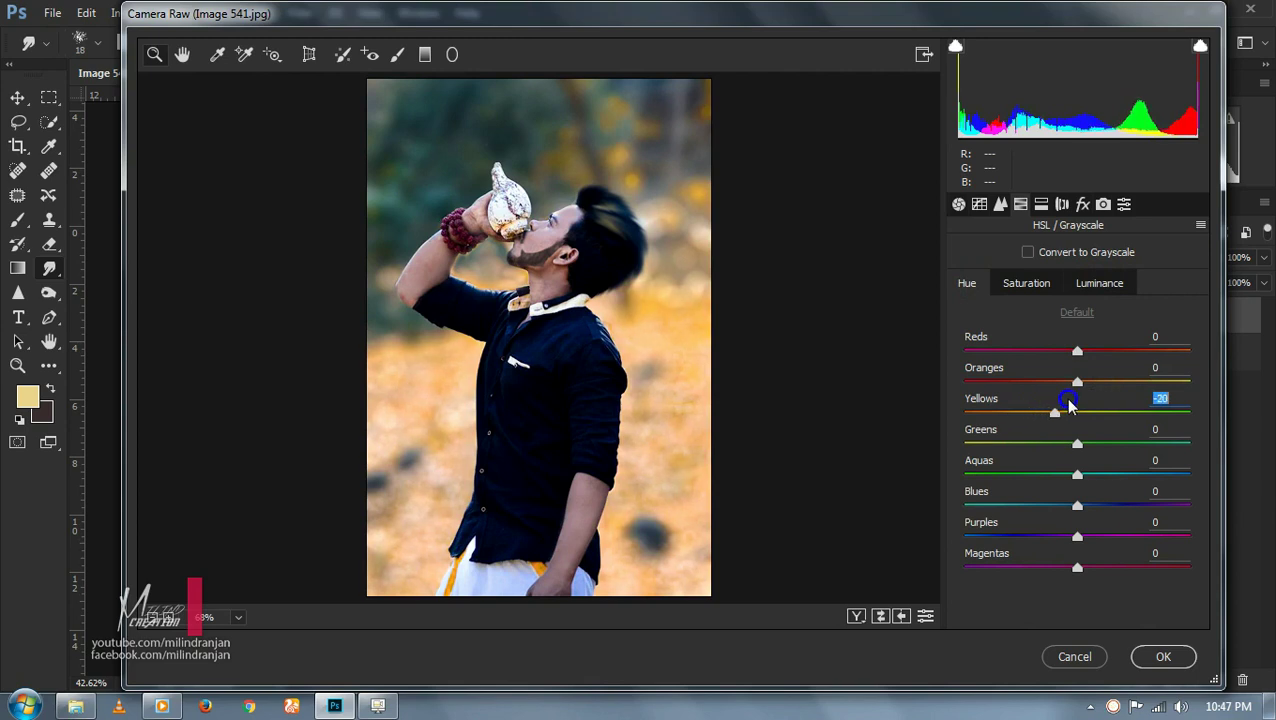
left_click_drag(1040, 437, 1049, 458)
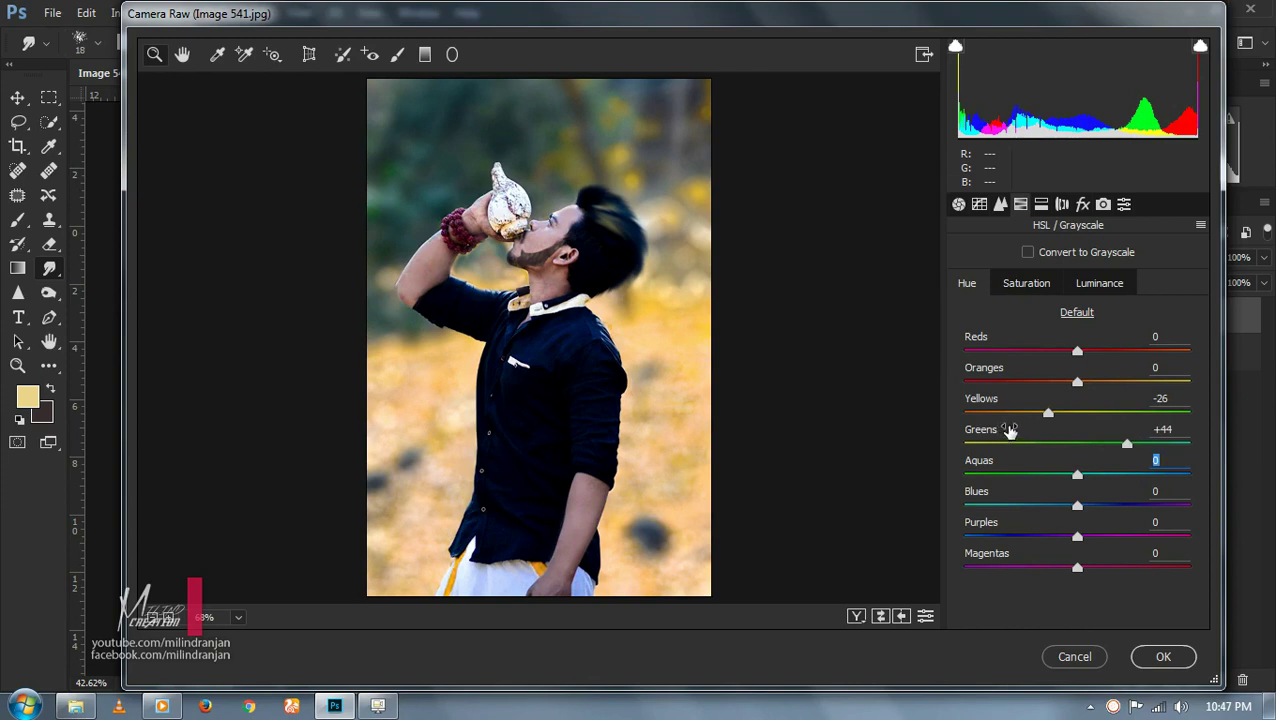
- Apply a Camera Raw grade: Shadows +51, Highlights -71, Contrast +99, Clarity +17, Vibrance +14
left_click(960, 205)
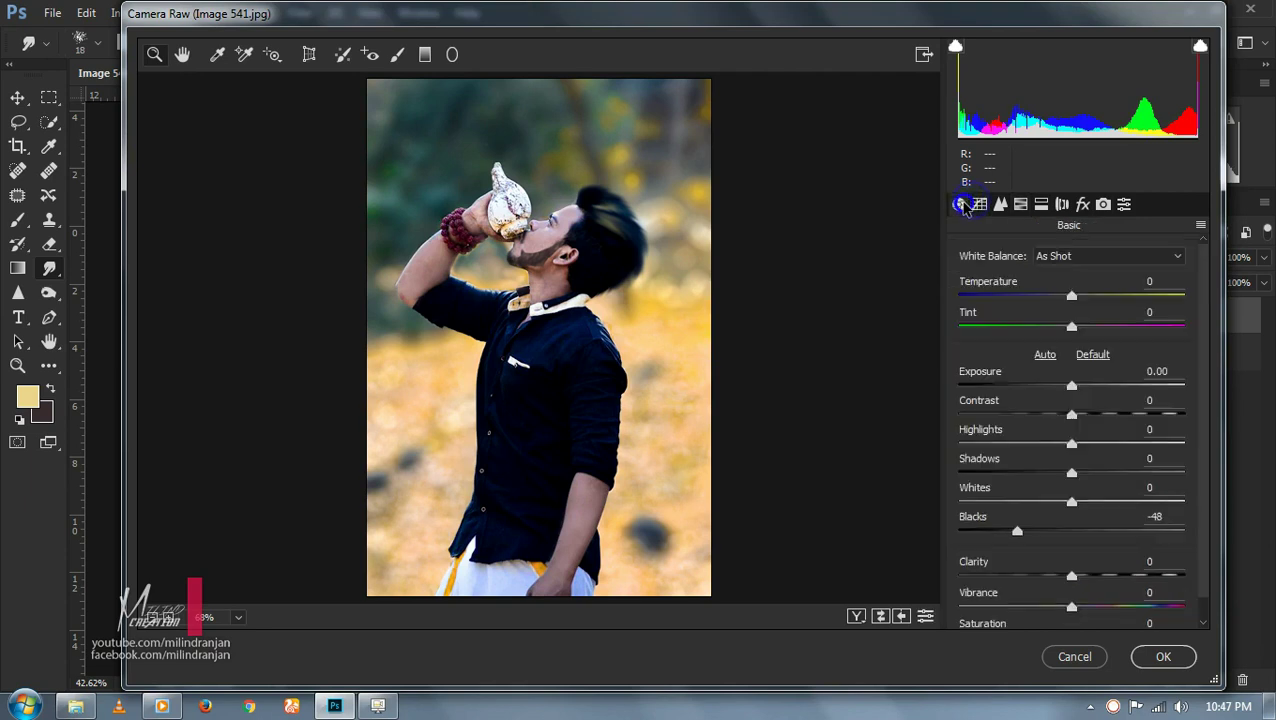
left_click_drag(1022, 472, 1078, 473)
mouse_move(1177, 477)
left_mouse_down()
mouse_move(1042, 489)
mouse_move(1103, 494)
left_mouse_up()
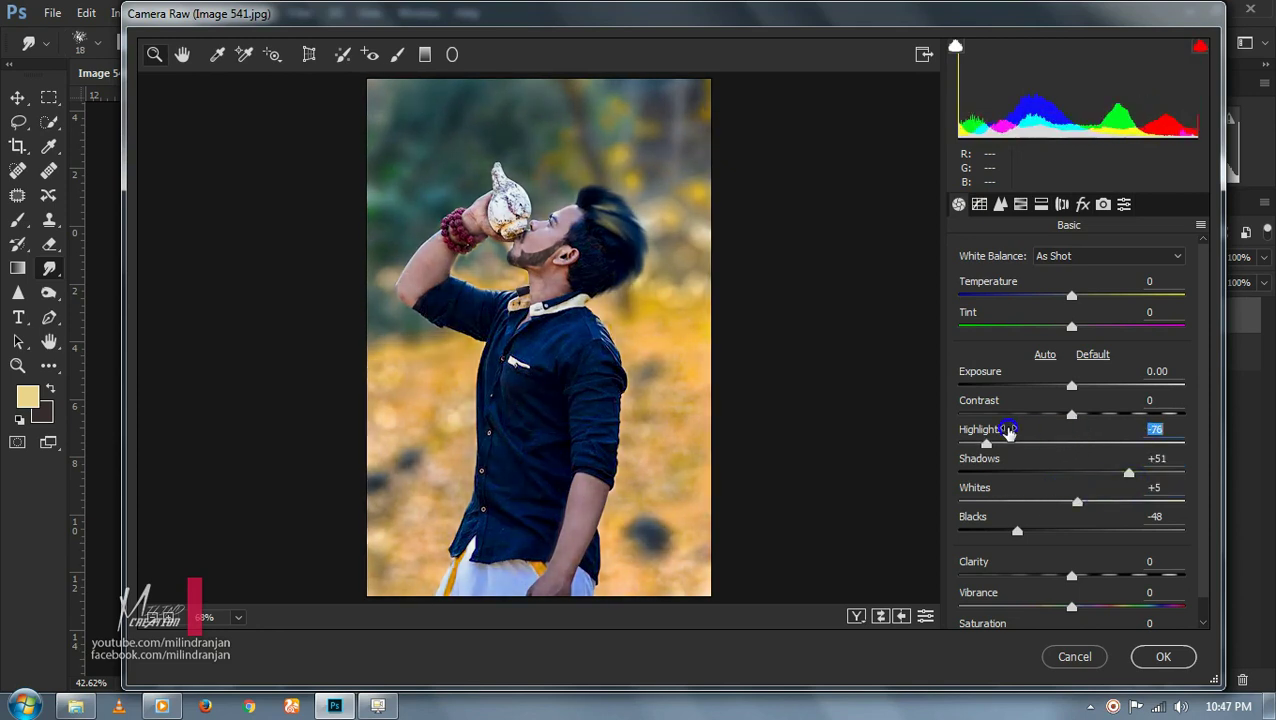
mouse_move(1037, 432)
left_mouse_down()
mouse_move(1013, 442)
mouse_move(1084, 416)
mouse_move(1142, 414)
left_mouse_up()
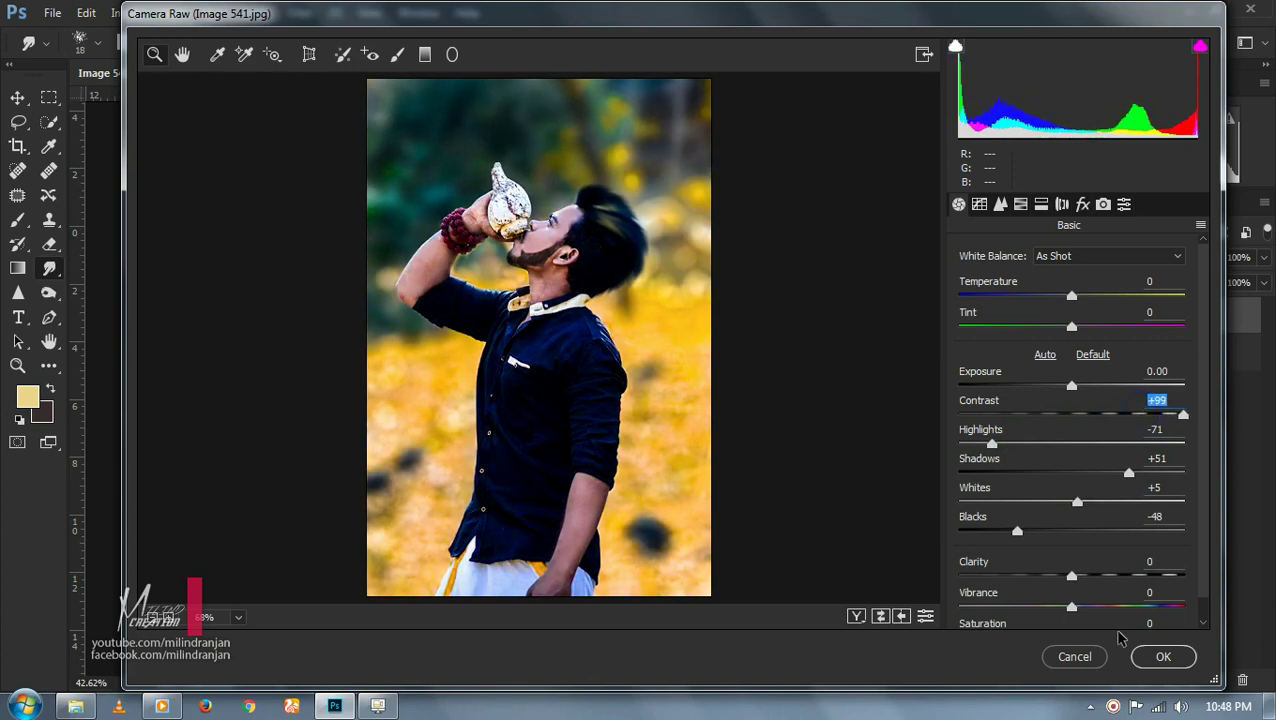
left_click_drag(1066, 598, 1075, 597)
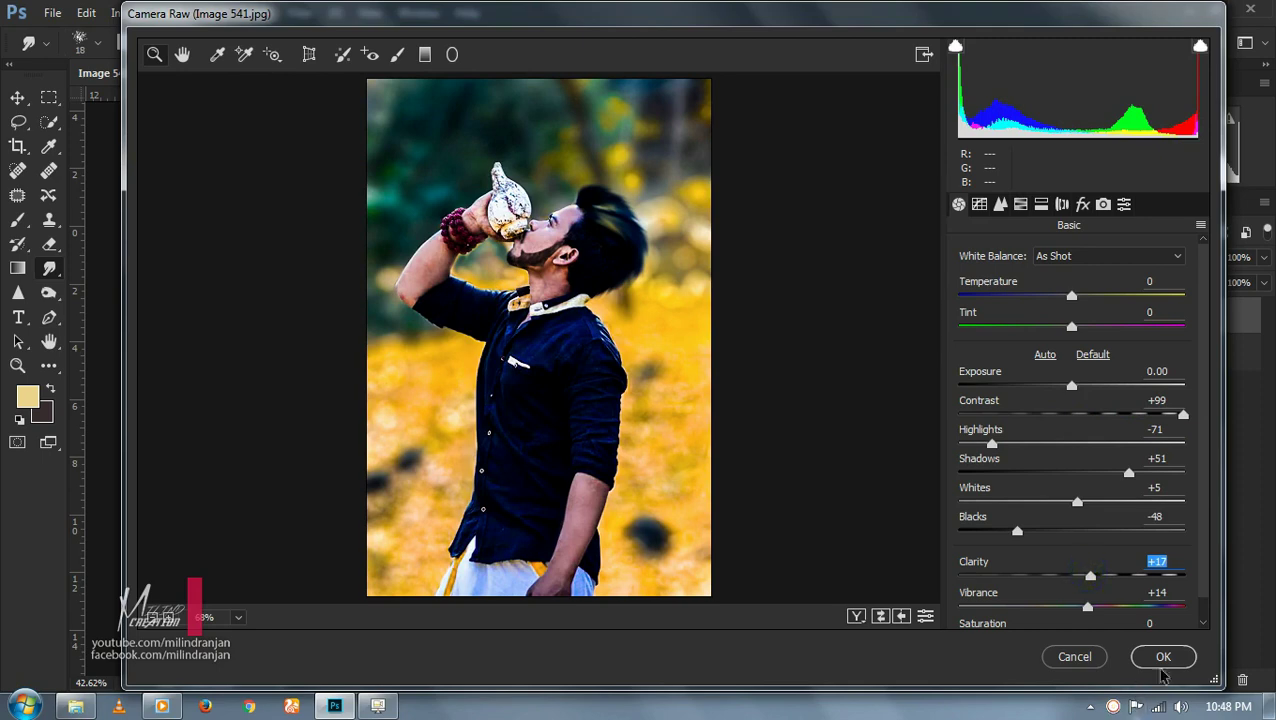
left_click(1162, 665)
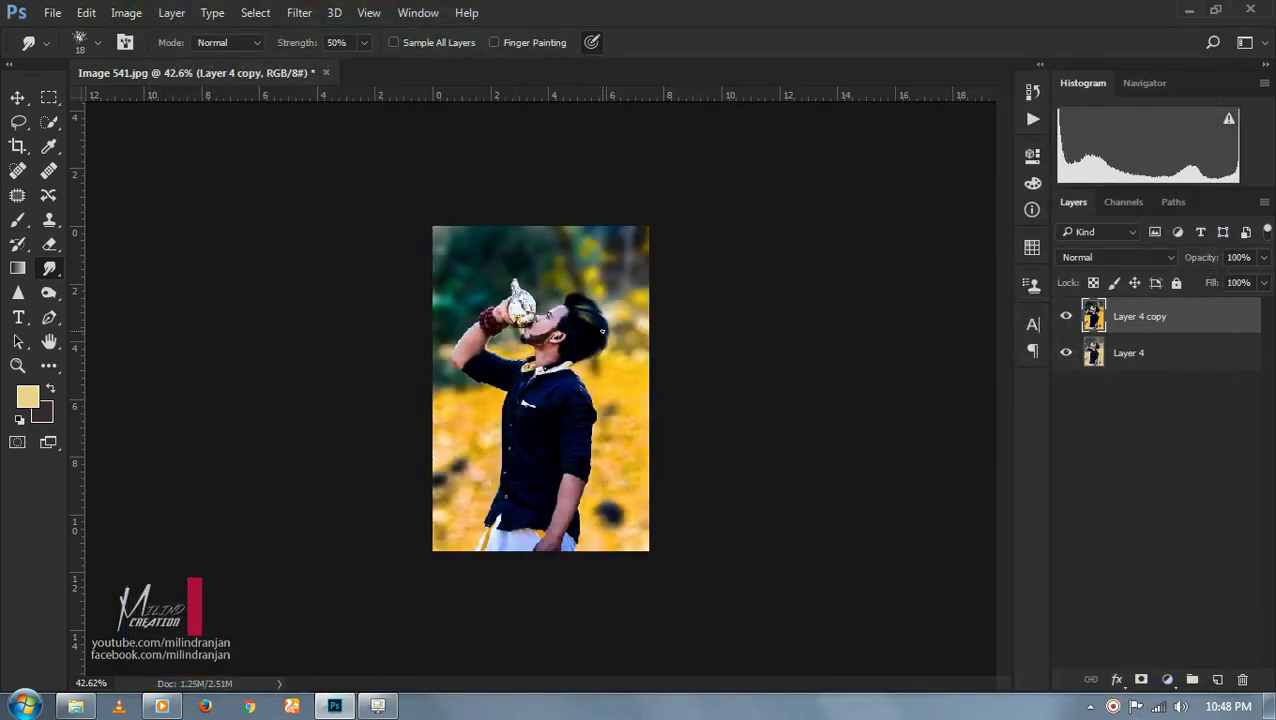
- Merge Layer 4 and Layer 4 copy into a single layer
scroll(579, 316, "up", 5)
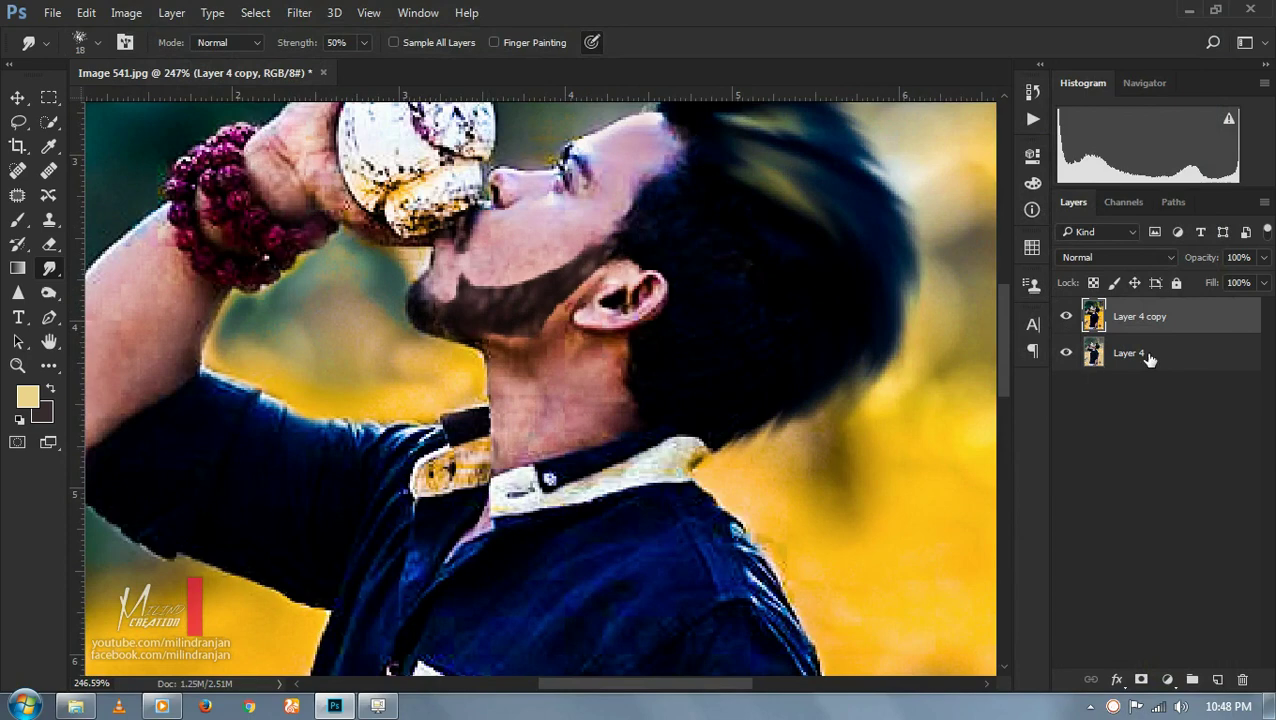
left_click(1150, 355, "ctrl")
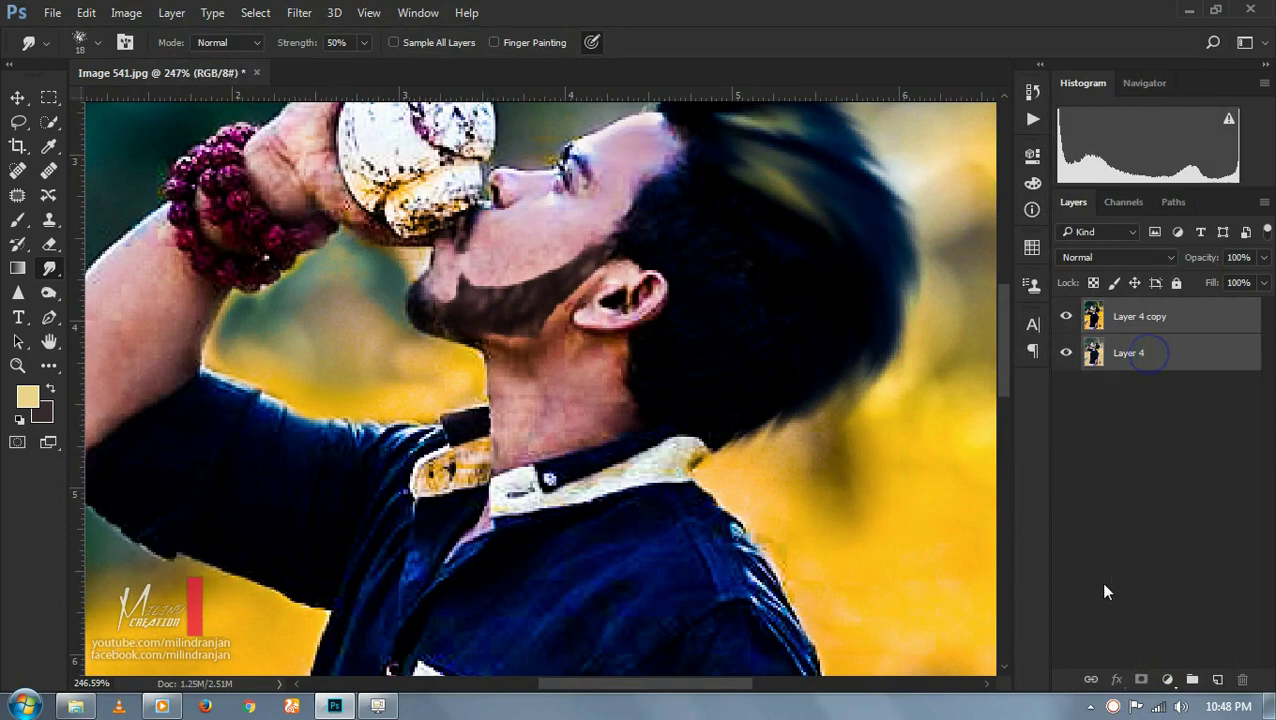
right_click(1119, 345)
left_click(831, 639)
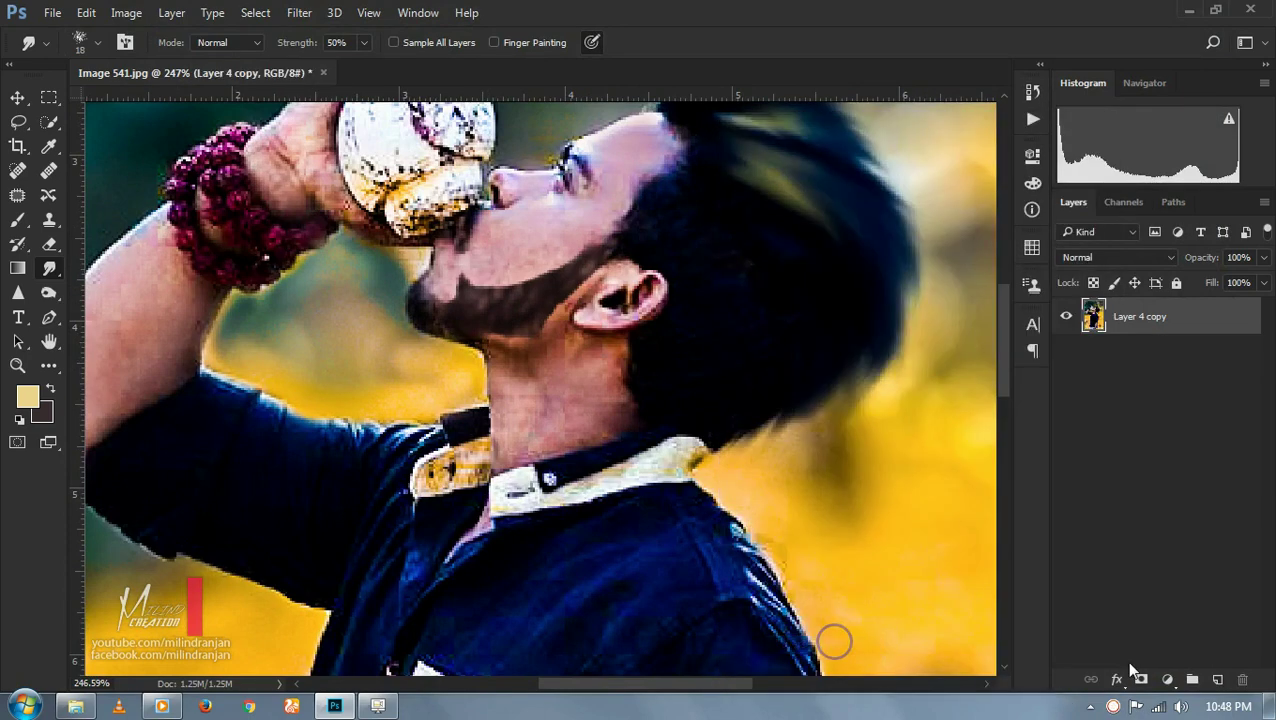
- Add an empty Layer 1 above the photo and switch to the Brush tool
left_click(1217, 680)
scroll(540, 400, "up", 3)
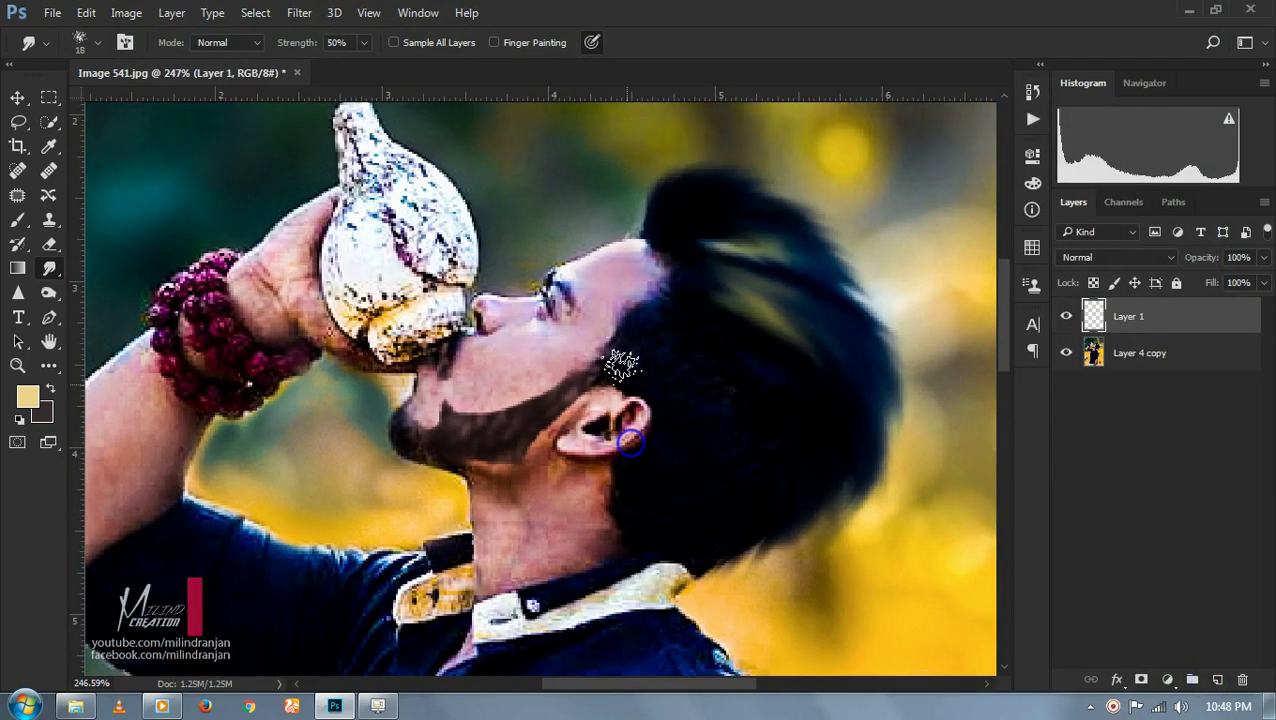
left_click(16, 222)
- Set up a soft round 20 px brush loaded with sampled forehead skin colour
scroll(750, 385, "up", 2)
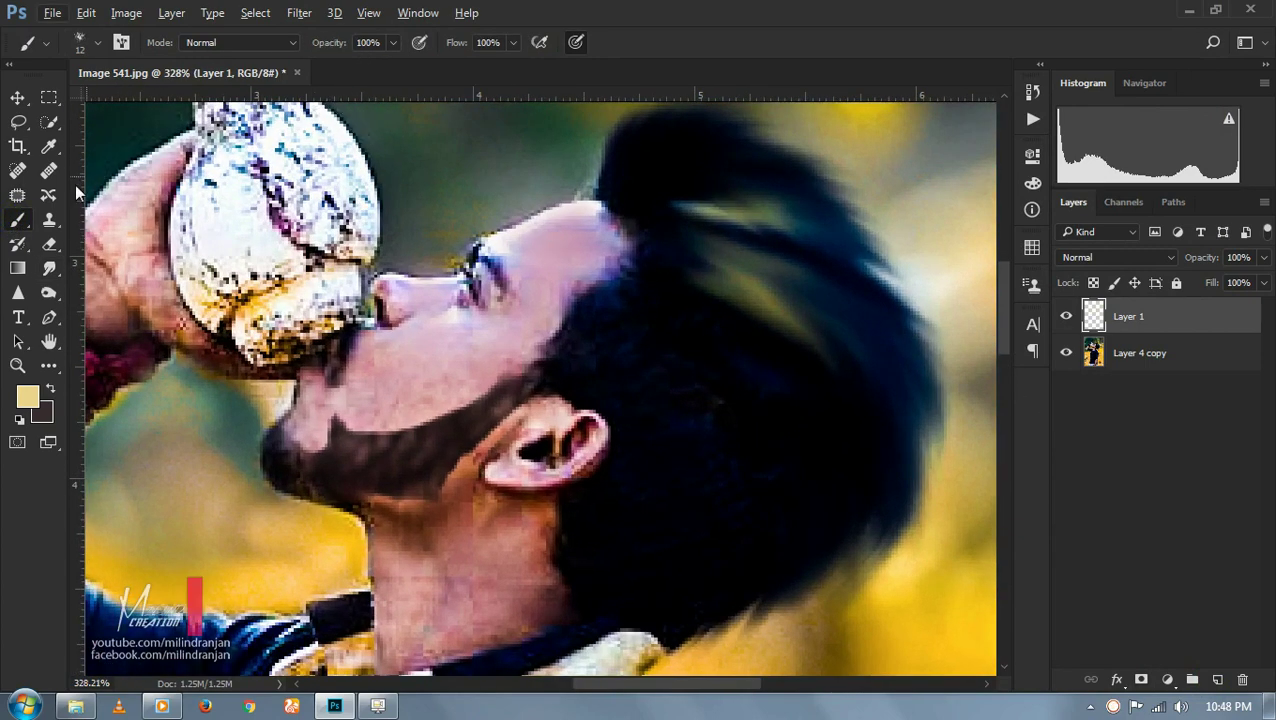
right_click(508, 257)
scroll(540, 410, "up", 2)
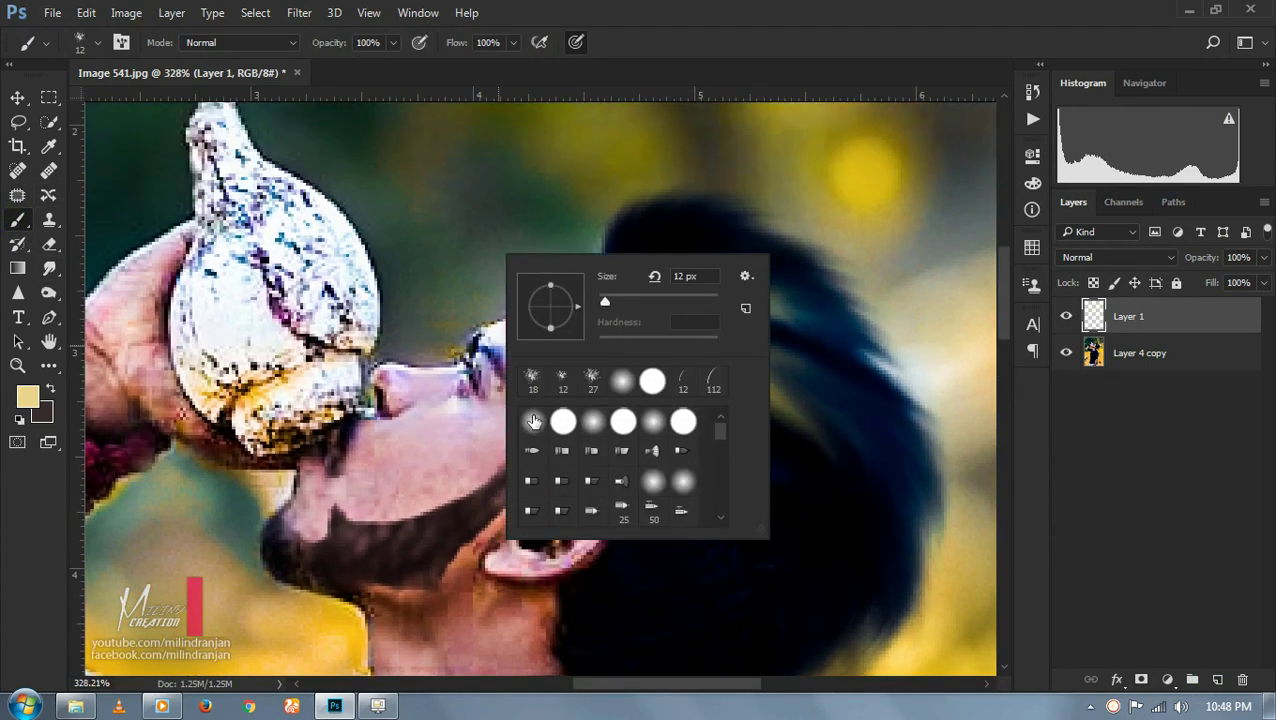
double_click(533, 418)
type("23")
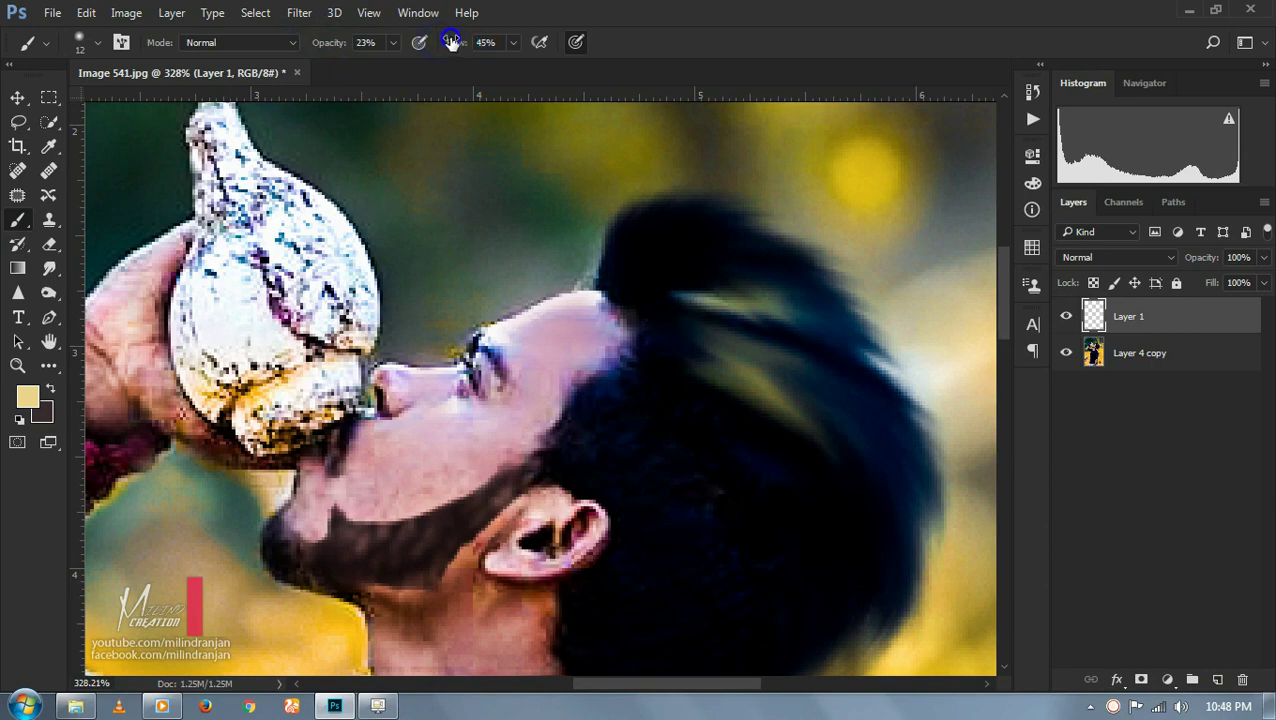
left_click(523, 330, "alt")
right_click(667, 319)
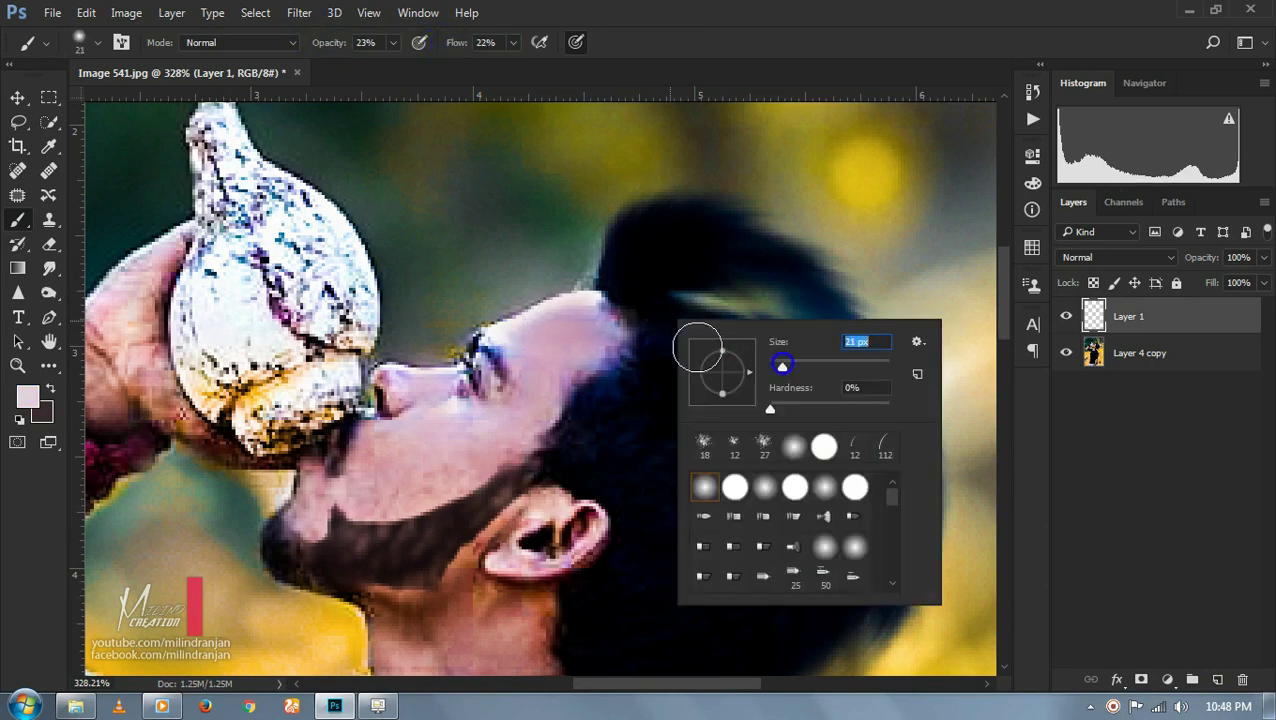
type("20")
key("Return")
- Paint faint skin tone over the forehead, ear, hand and raised forearm
mouse_move(549, 347)
left_mouse_down()
mouse_move(550, 333)
mouse_move(550, 362)
mouse_move(510, 426)
left_mouse_up()
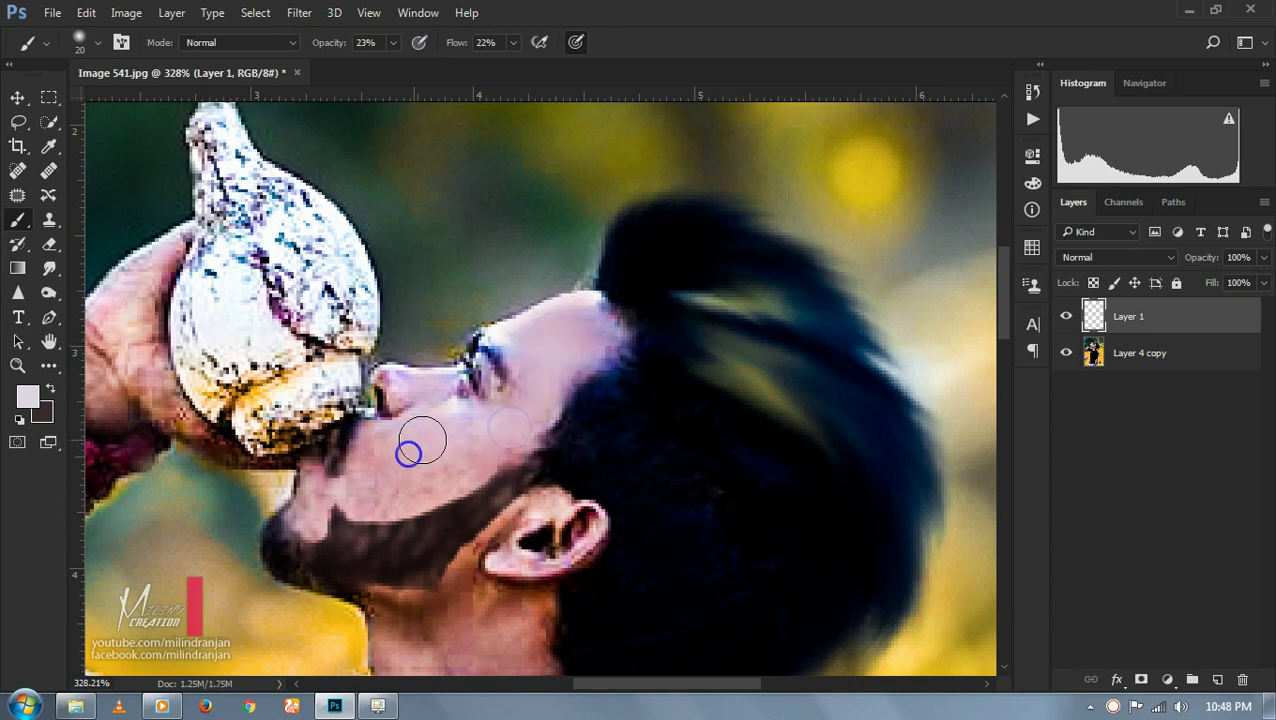
mouse_move(390, 456)
left_mouse_down()
mouse_move(465, 406)
mouse_move(590, 376)
mouse_move(476, 399)
mouse_move(507, 330)
mouse_move(450, 424)
mouse_move(527, 419)
mouse_move(513, 410)
mouse_move(412, 455)
mouse_move(470, 436)
mouse_move(533, 365)
mouse_move(564, 410)
mouse_move(568, 502)
mouse_move(621, 461)
mouse_move(607, 507)
mouse_move(584, 364)
left_mouse_up()
scroll(440, 425, "down", 1)
scroll(478, 401, "down", 2)
left_click_drag(657, 314, 570, 353)
scroll(570, 353, "up", 5)
scroll(570, 353, "left", 5)
mouse_move(549, 395)
left_mouse_down()
mouse_move(527, 370)
mouse_move(600, 345)
mouse_move(459, 450)
mouse_move(473, 373)
mouse_move(484, 436)
left_mouse_up()
scroll(576, 343, "down", 5)
scroll(576, 343, "left", 5)
mouse_move(584, 436)
left_mouse_down()
mouse_move(613, 393)
mouse_move(527, 430)
mouse_move(533, 393)
left_mouse_up()
- Fit the image in the window and dab skin tone onto the lower forearm
key("ctrl+0")
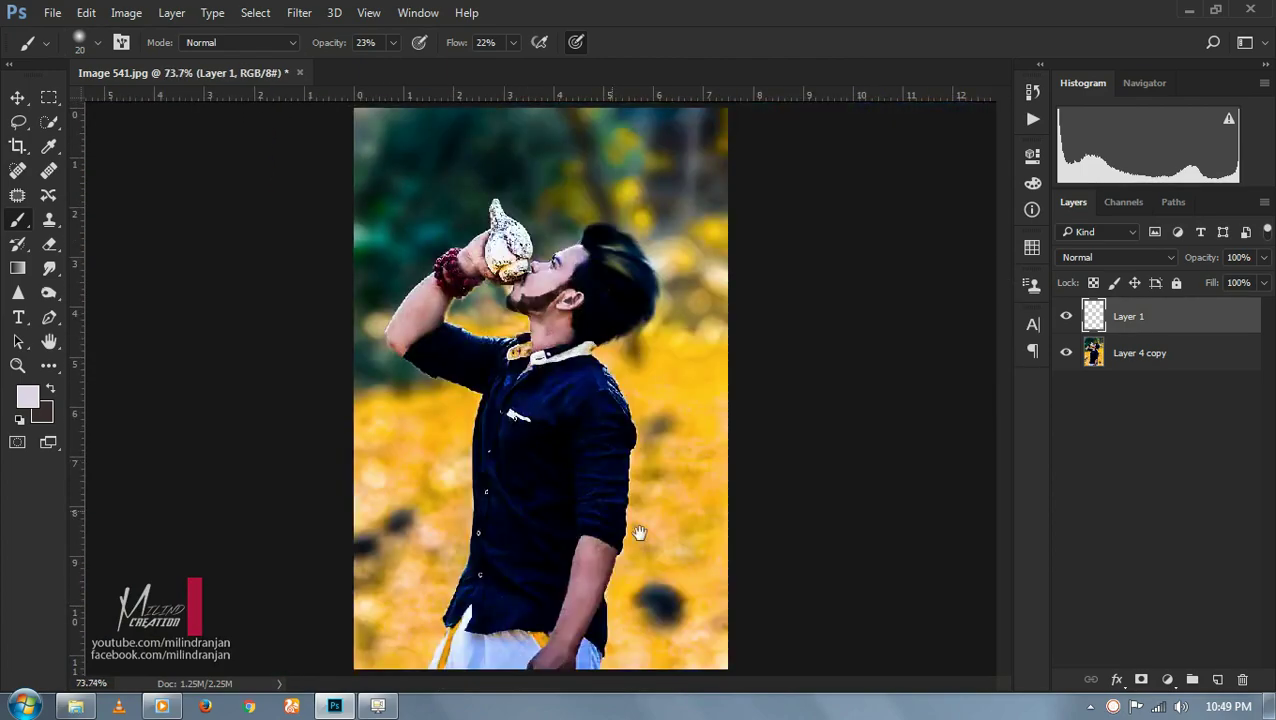
scroll(439, 279, "up", 2)
scroll(439, 279, "up", 3)
scroll(439, 279, "up", 2)
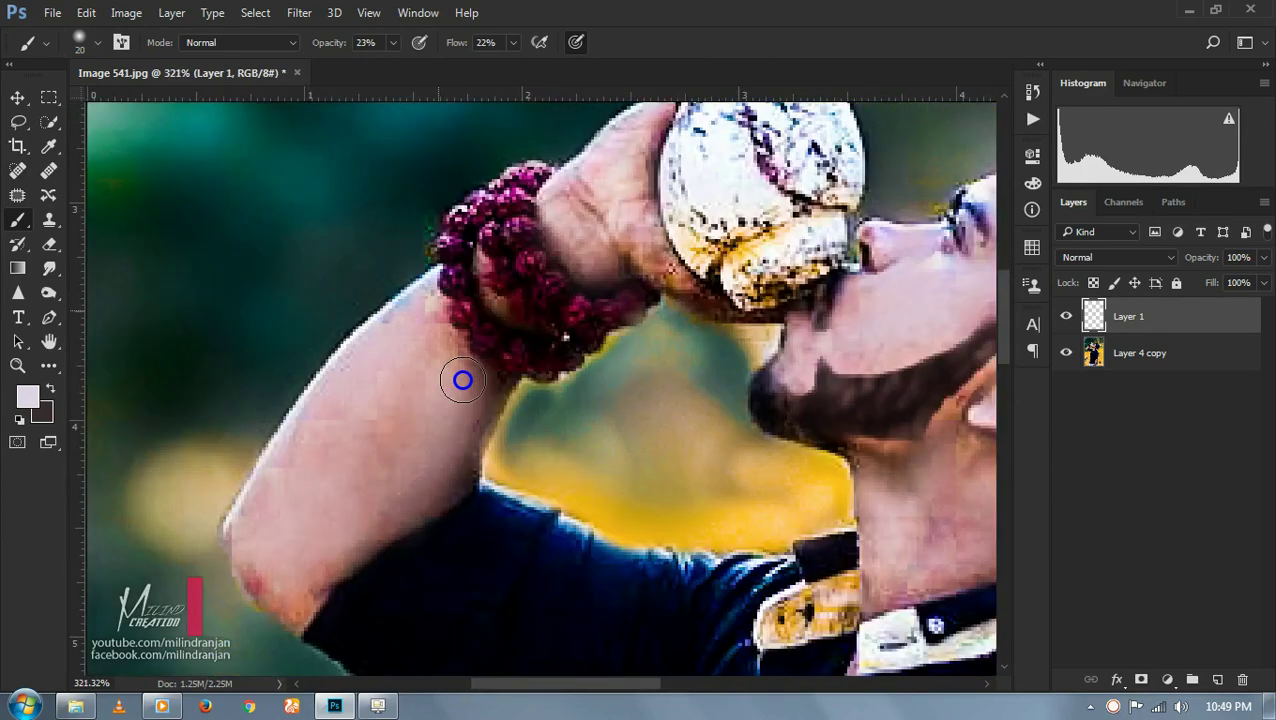
left_click_drag(442, 339, 517, 235)
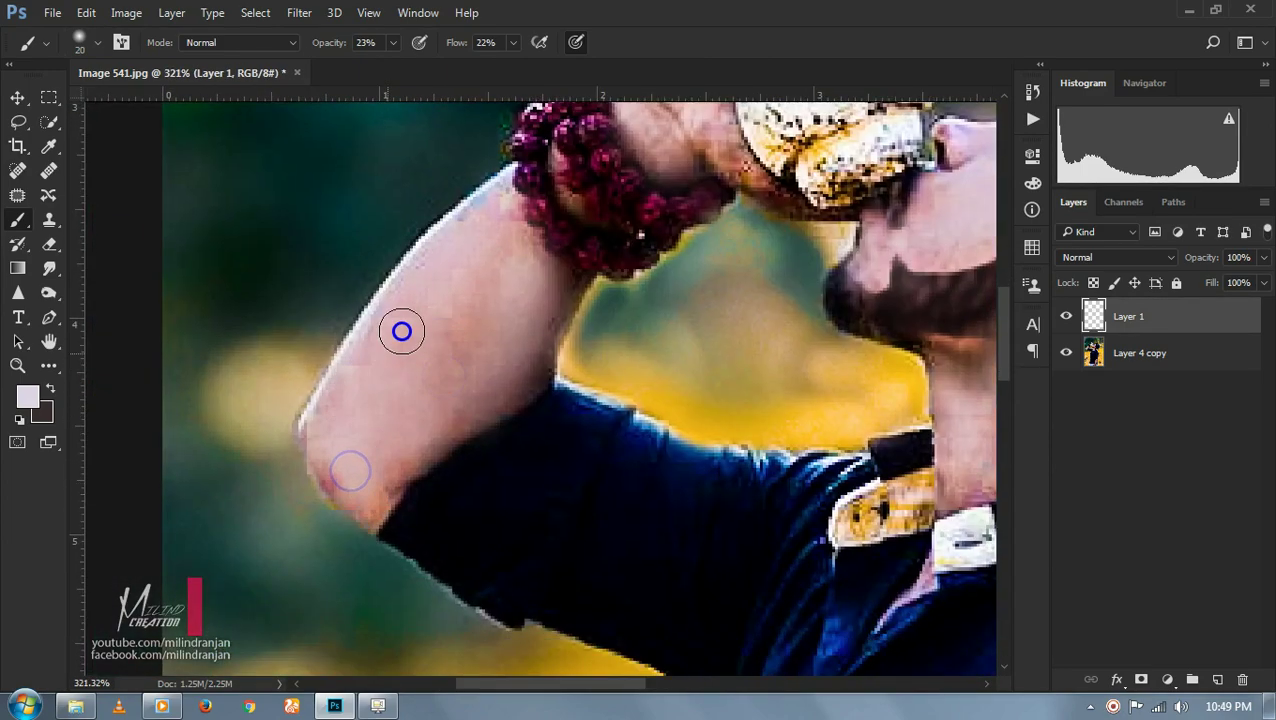
left_click_drag(474, 450, 430, 120)
left_click_drag(555, 560, 555, 268)
left_click(632, 464)
left_click(688, 290)
left_click(712, 238)
- Enlarge the brush to 55 px and smooth the lower forearm
right_click(743, 288)
type("55")
key("Return")
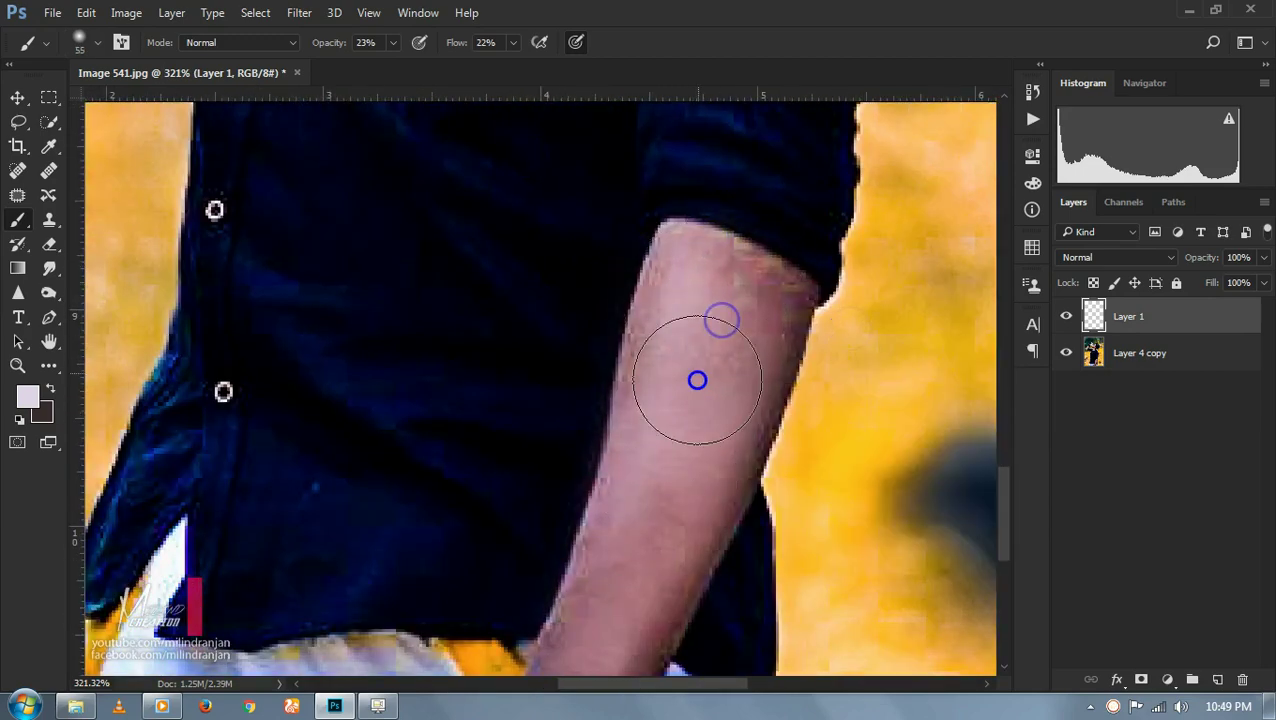
left_click_drag(646, 508, 640, 474)
scroll(640, 474, "down", 1)
scroll(558, 564, "down", 3)
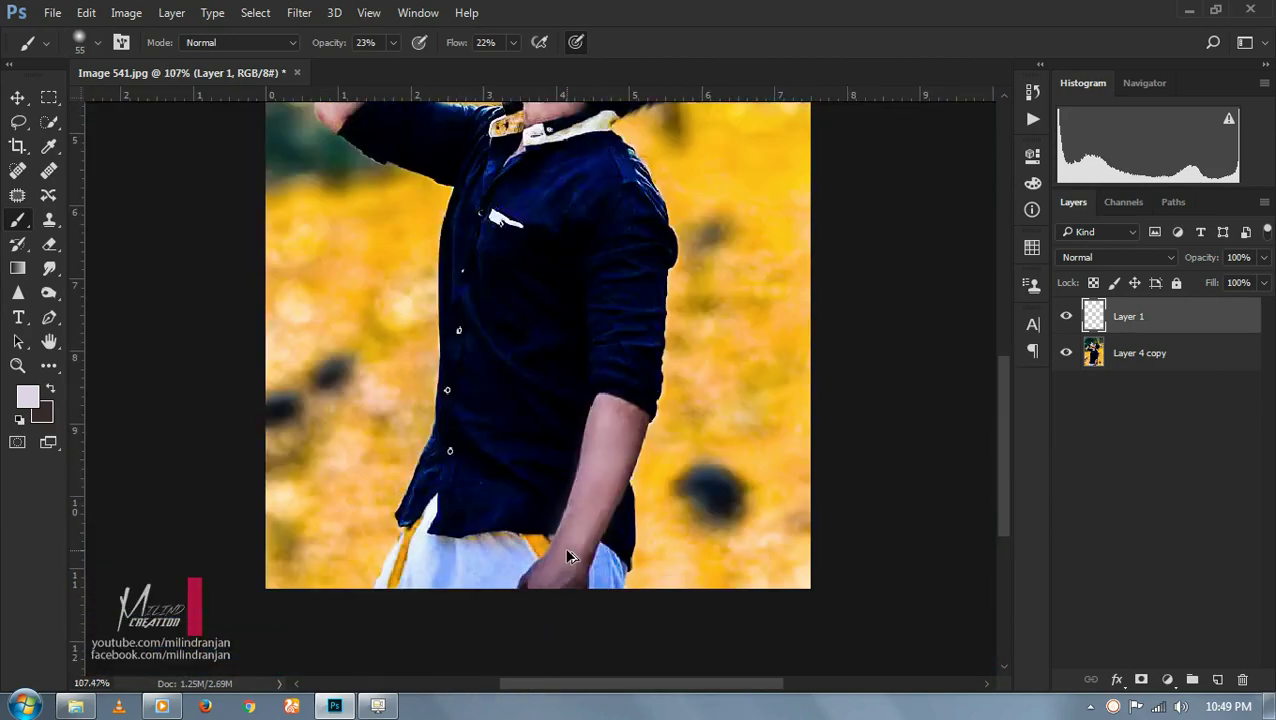
scroll(577, 505, "down", 3)
- Merge Layer 4 copy and the skin paint into one Layer 1
left_click(1155, 352)
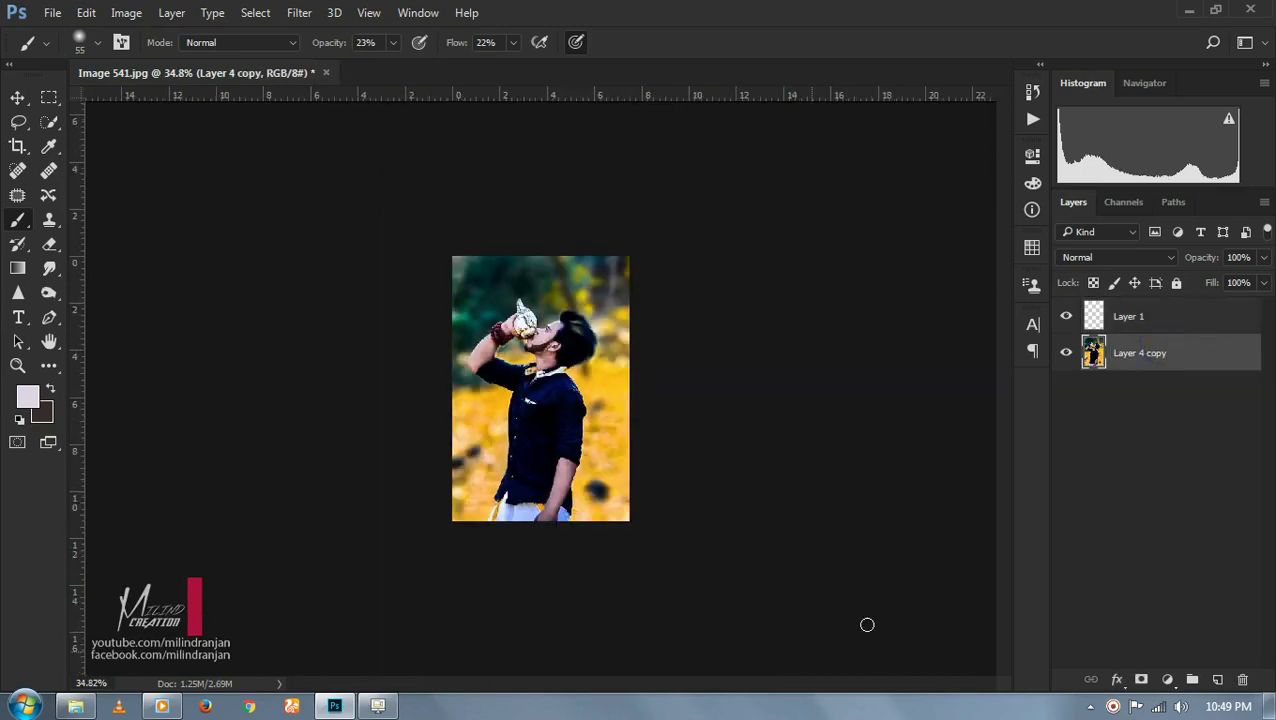
left_click(1185, 318, "ctrl")
right_click(1185, 318)
left_click(874, 646)
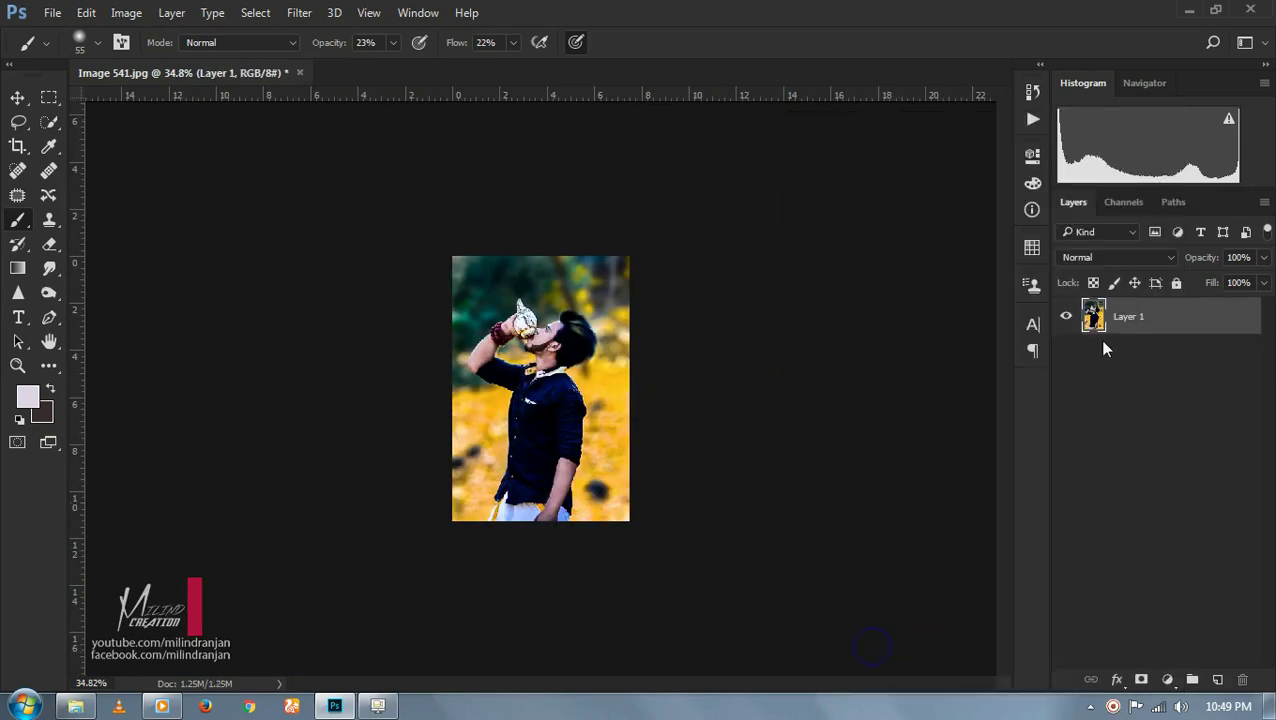
- Duplicate Layer 1 as Layer 1 copy
right_click(1172, 325)
left_click(866, 216)
left_click(824, 208)
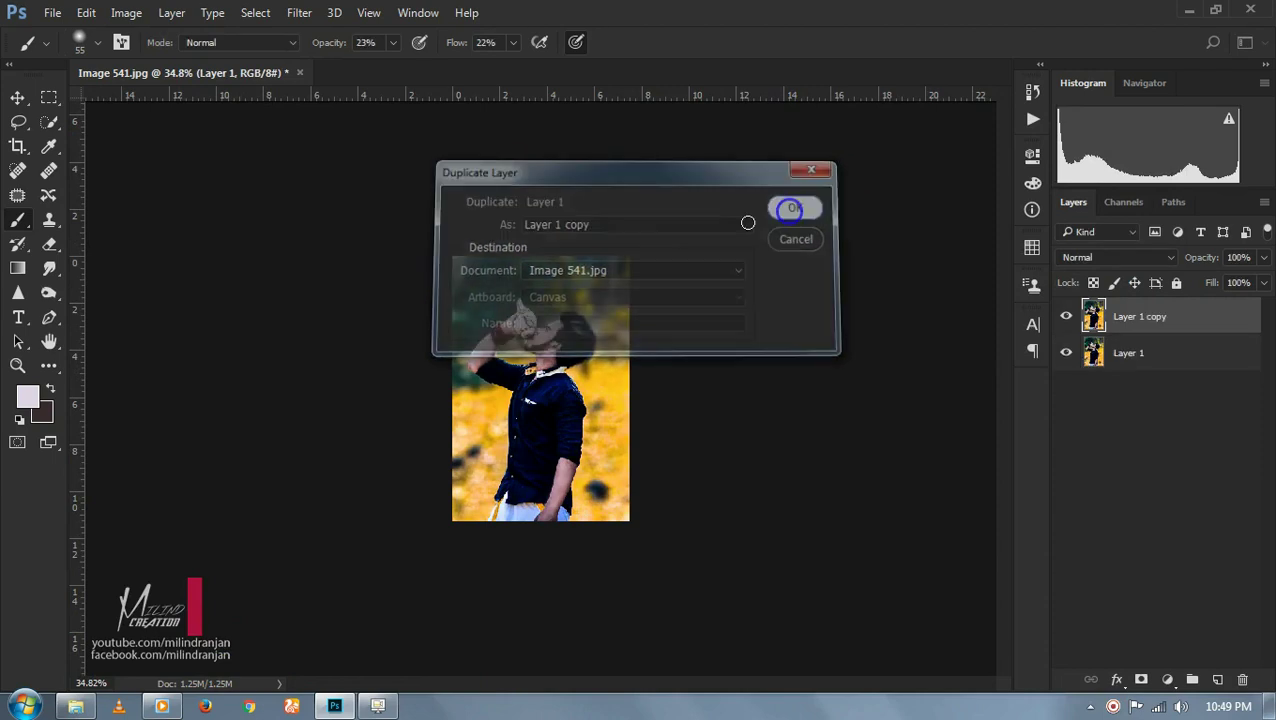
scroll(435, 137, "up", 1)
- Open the Nik Collection Color Efex Pro 4 filter
left_click(299, 13)
left_click(398, 408)
left_click(592, 442)
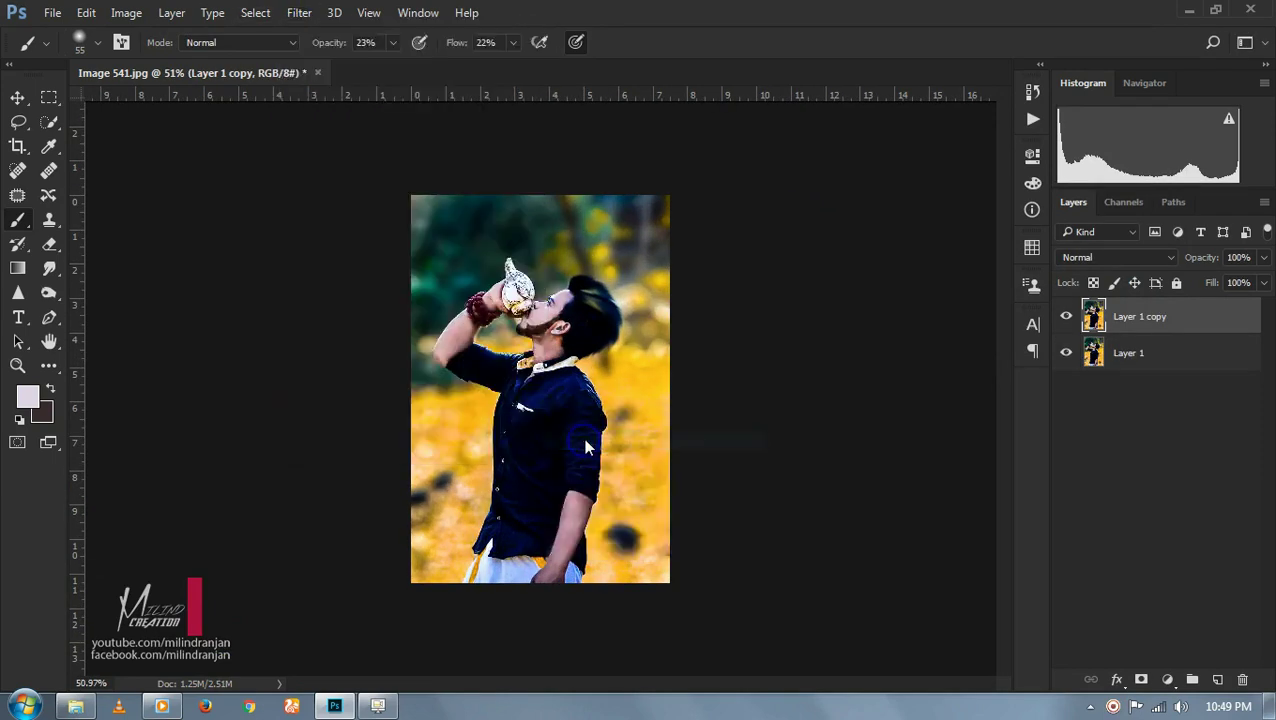
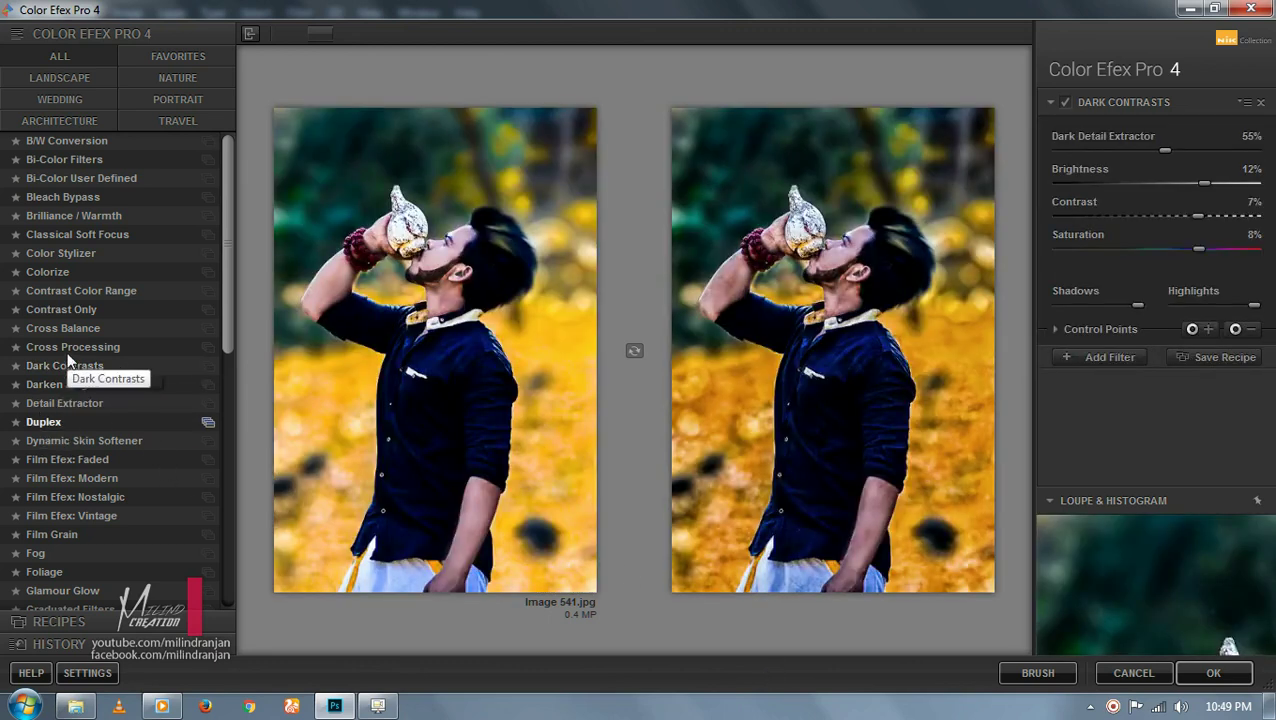
- Choose Cross Processing, set its method to L03 at 33% strength, and apply it to Photoshop
left_click(68, 350)
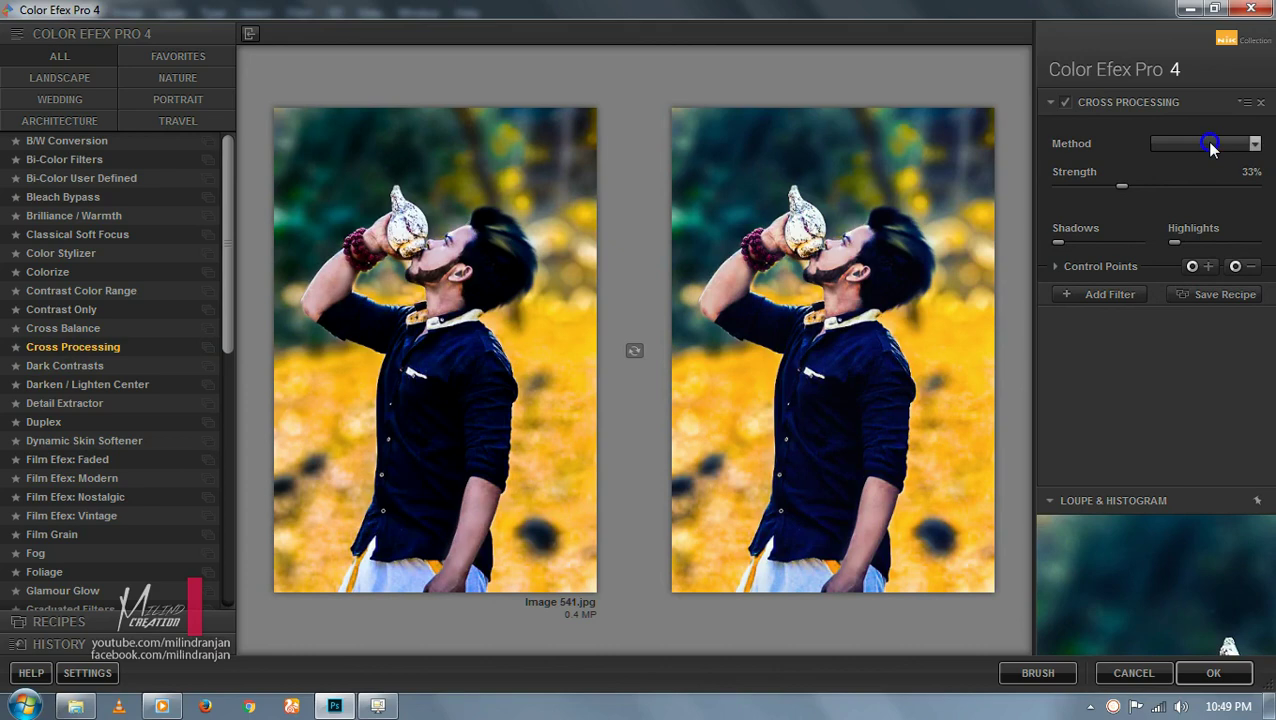
left_click(1205, 143)
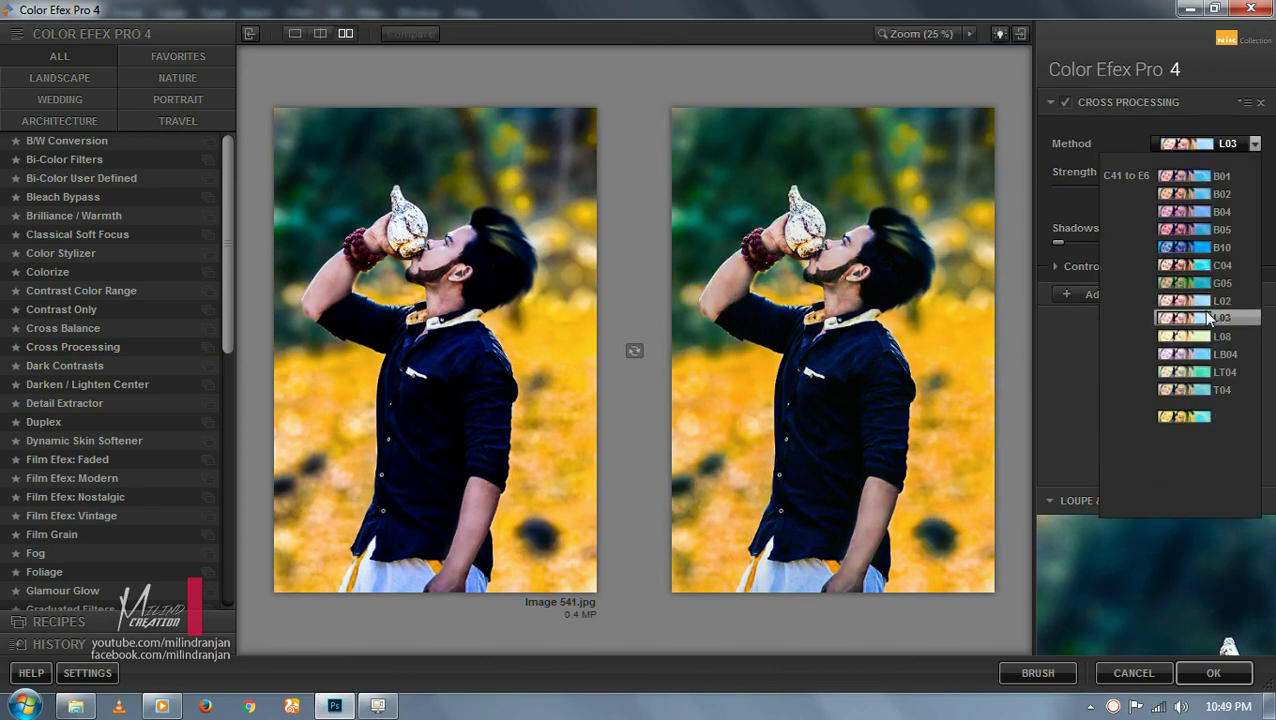
left_click(1208, 318)
left_click(1213, 673)
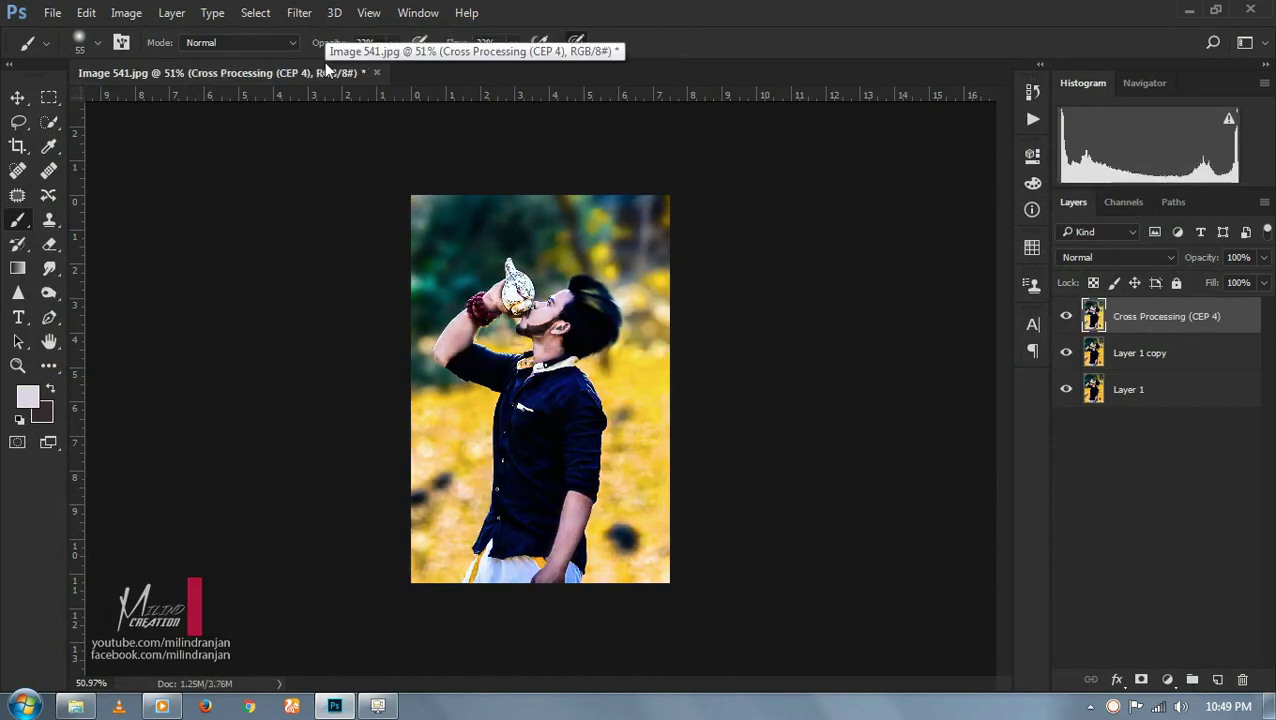
- Launch Color Efex Pro 4 from the Filter > Nik Collection menu on the cross-processed photo
left_click(300, 12)
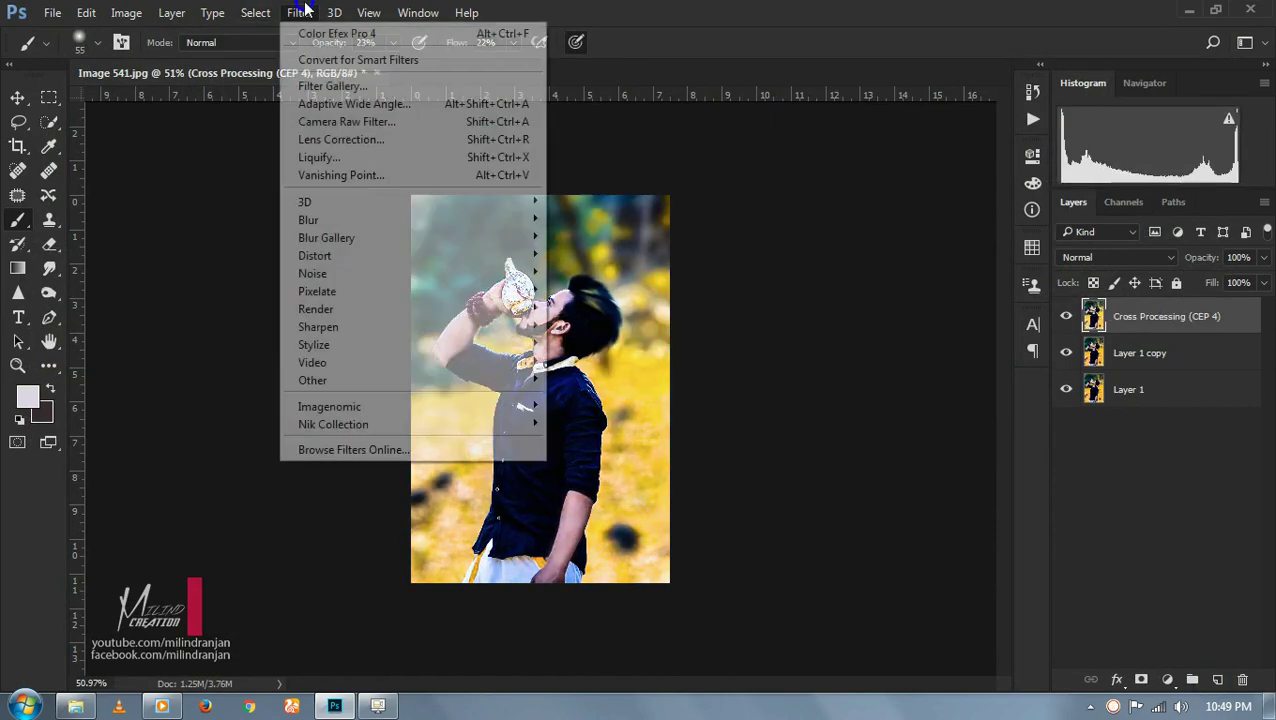
left_click(400, 424)
left_click(584, 441)
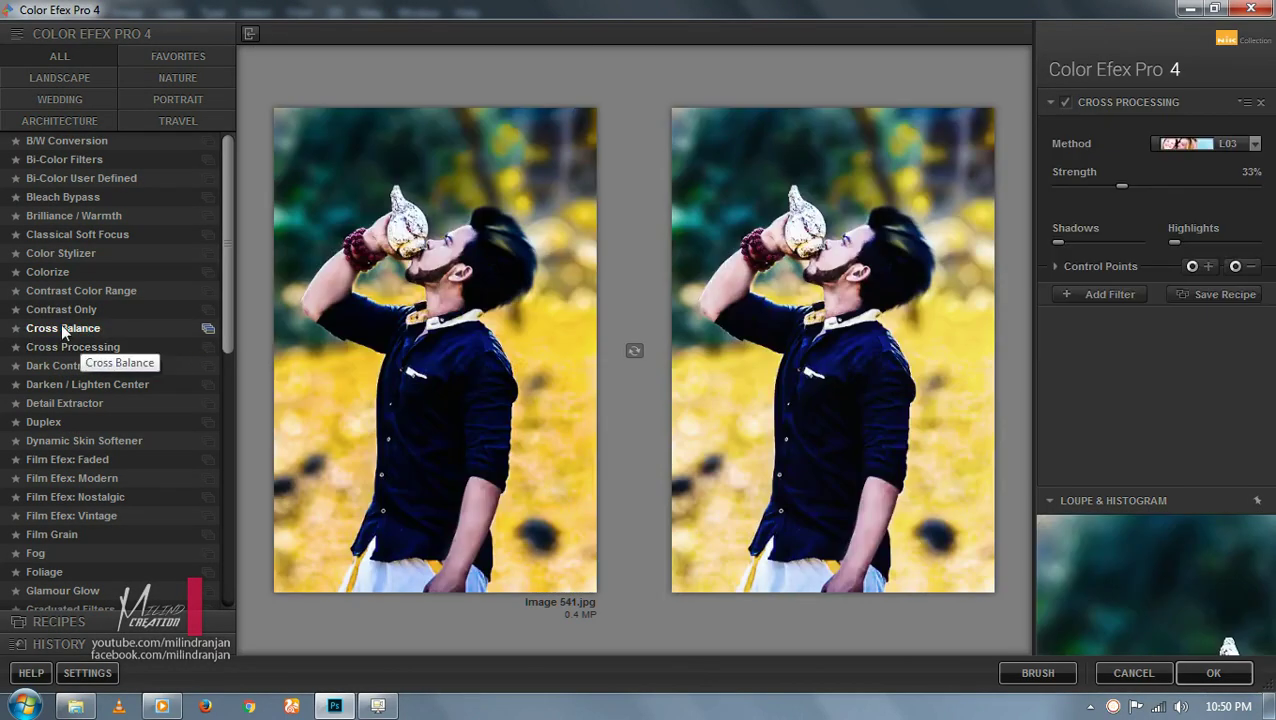
- Apply Dark Contrasts with lower dark strength, 12% contrast and 15% saturation
left_click(67, 365)
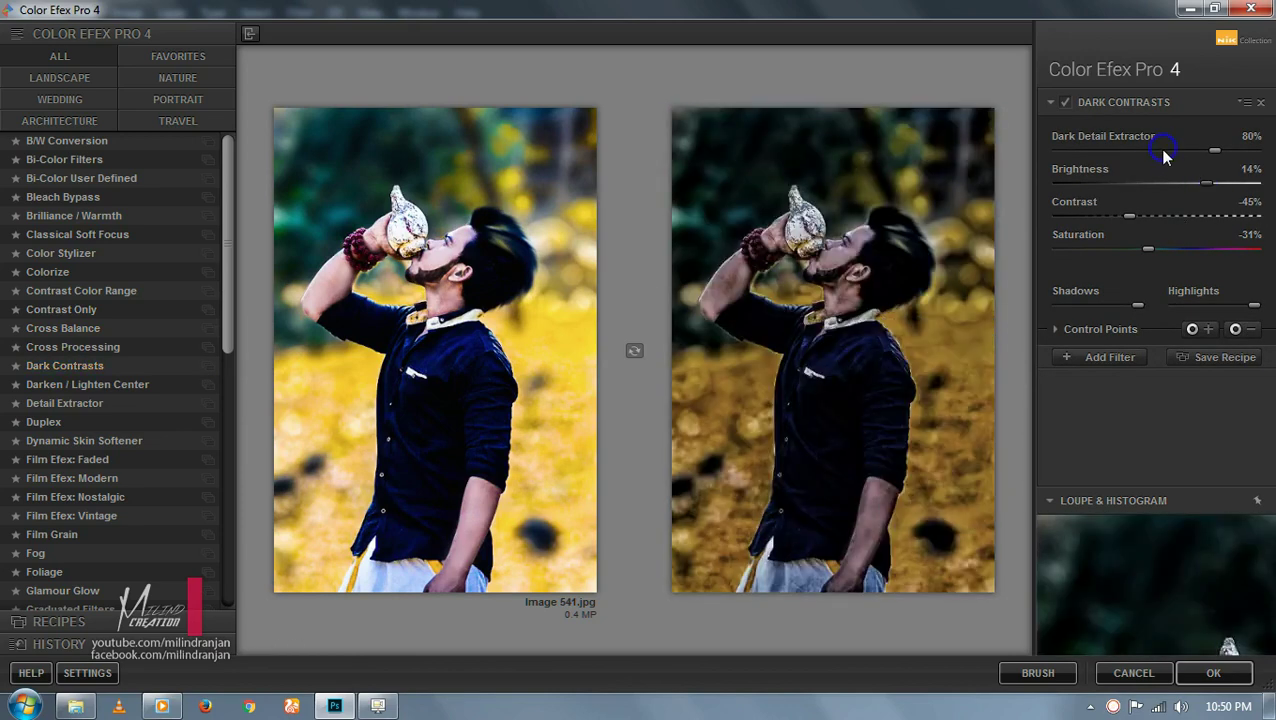
left_click(1163, 150)
left_click(1203, 216)
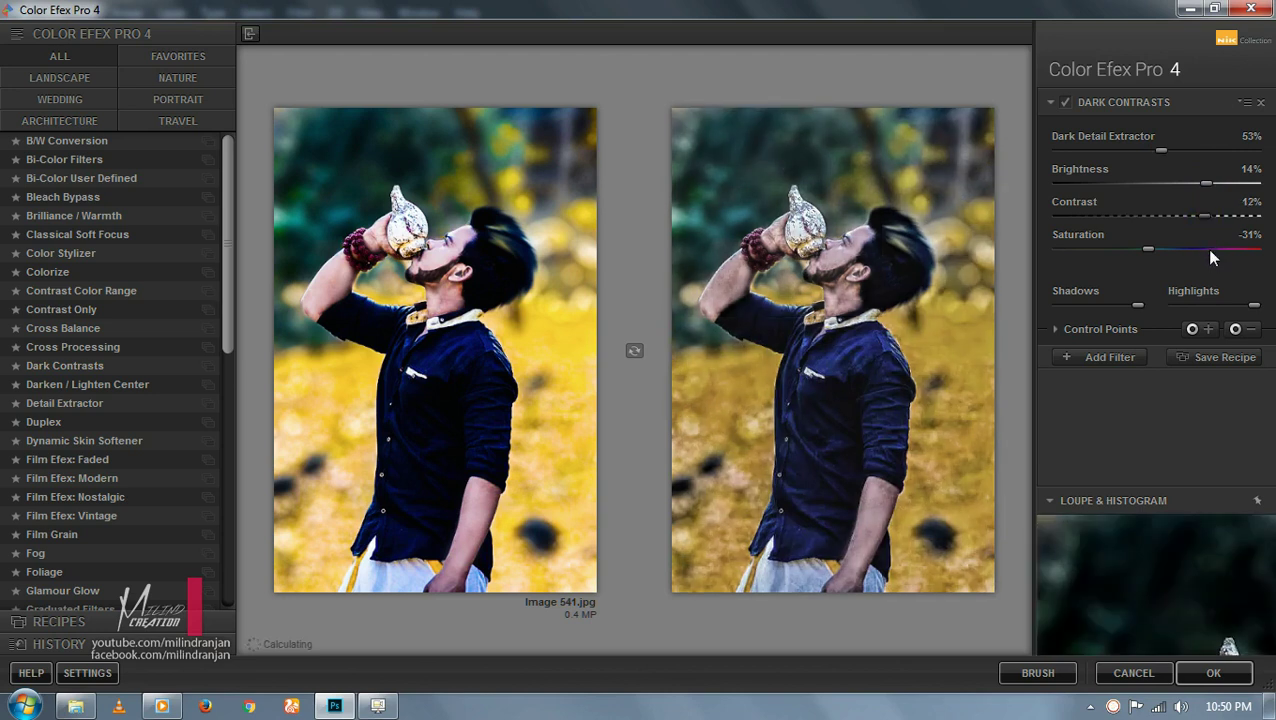
left_click(1207, 250)
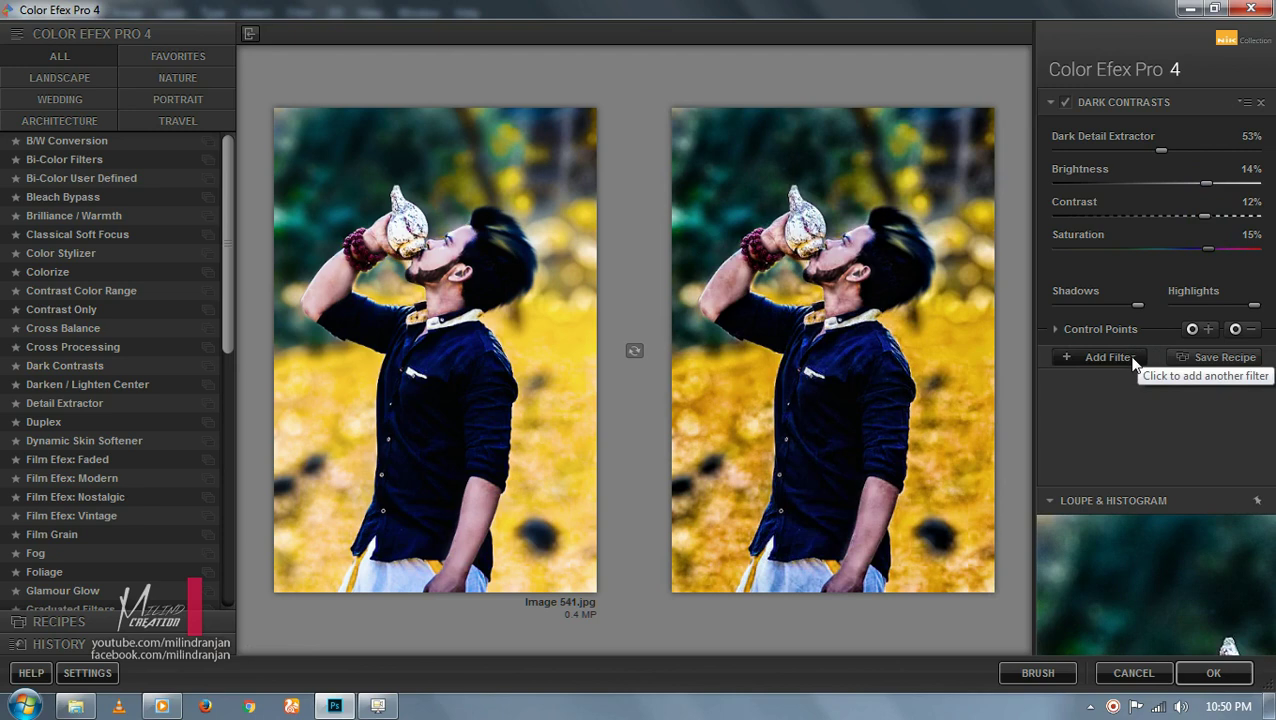
- Stack a Detail Extractor with 67% saturation and more detail, then apply to Photoshop
left_click(1132, 360)
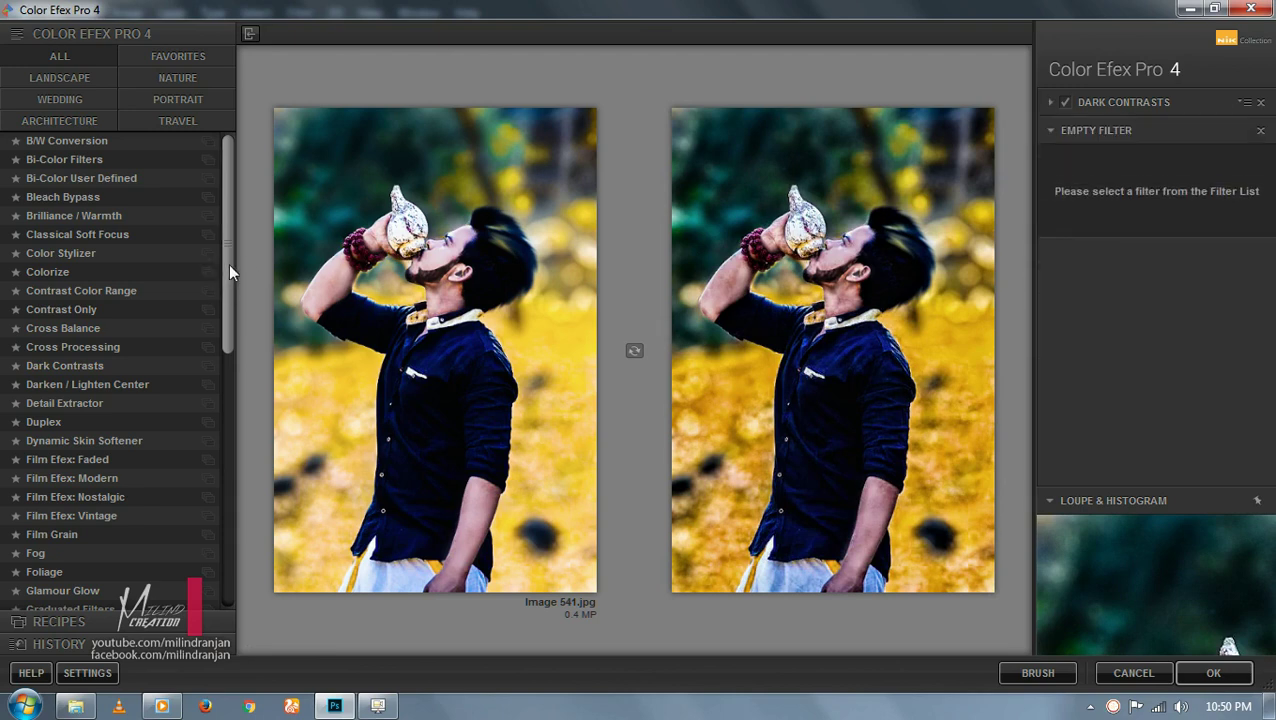
left_click(70, 402)
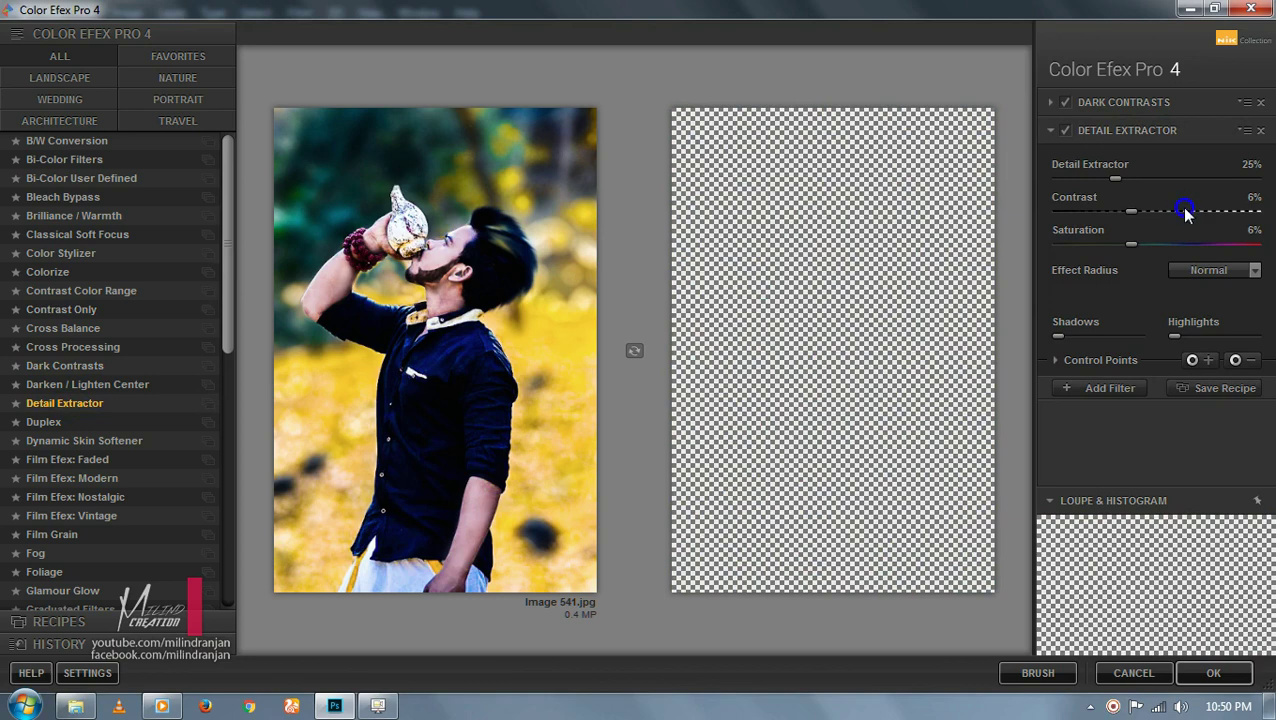
left_click_drag(1131, 244, 1211, 244)
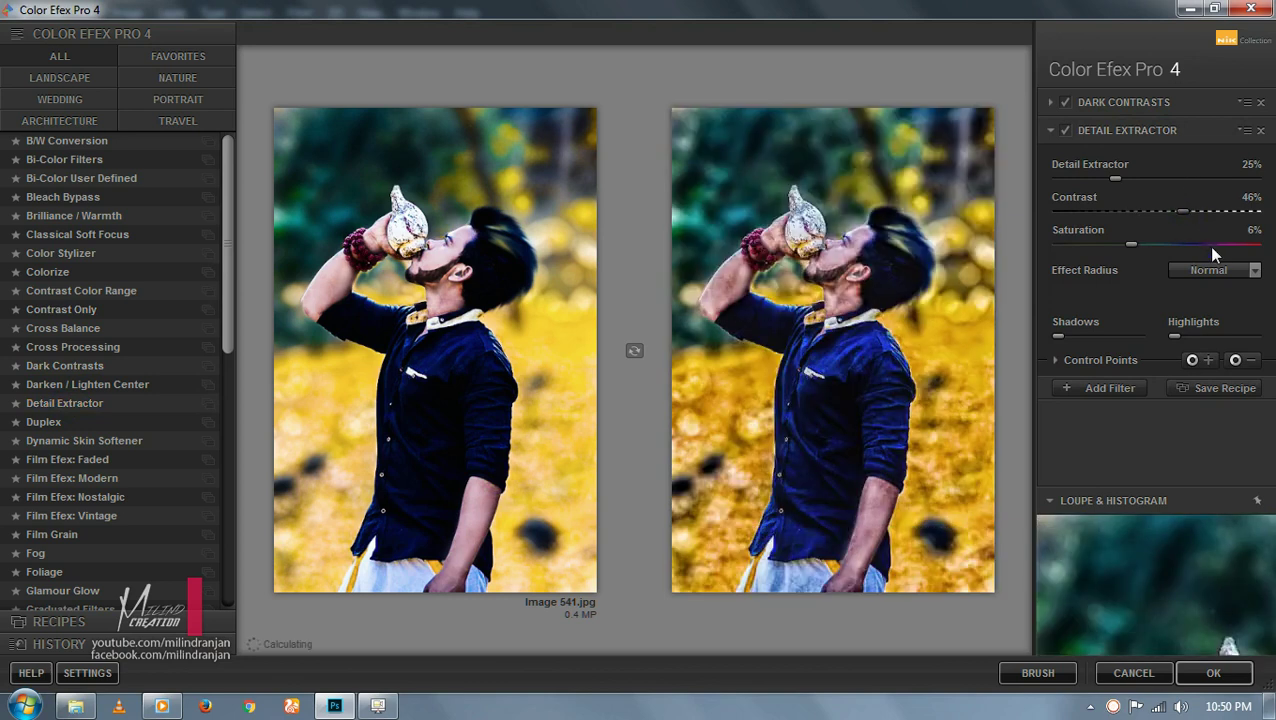
mouse_move(1115, 178)
left_mouse_down()
mouse_move(1154, 179)
mouse_move(1134, 180)
left_mouse_up()
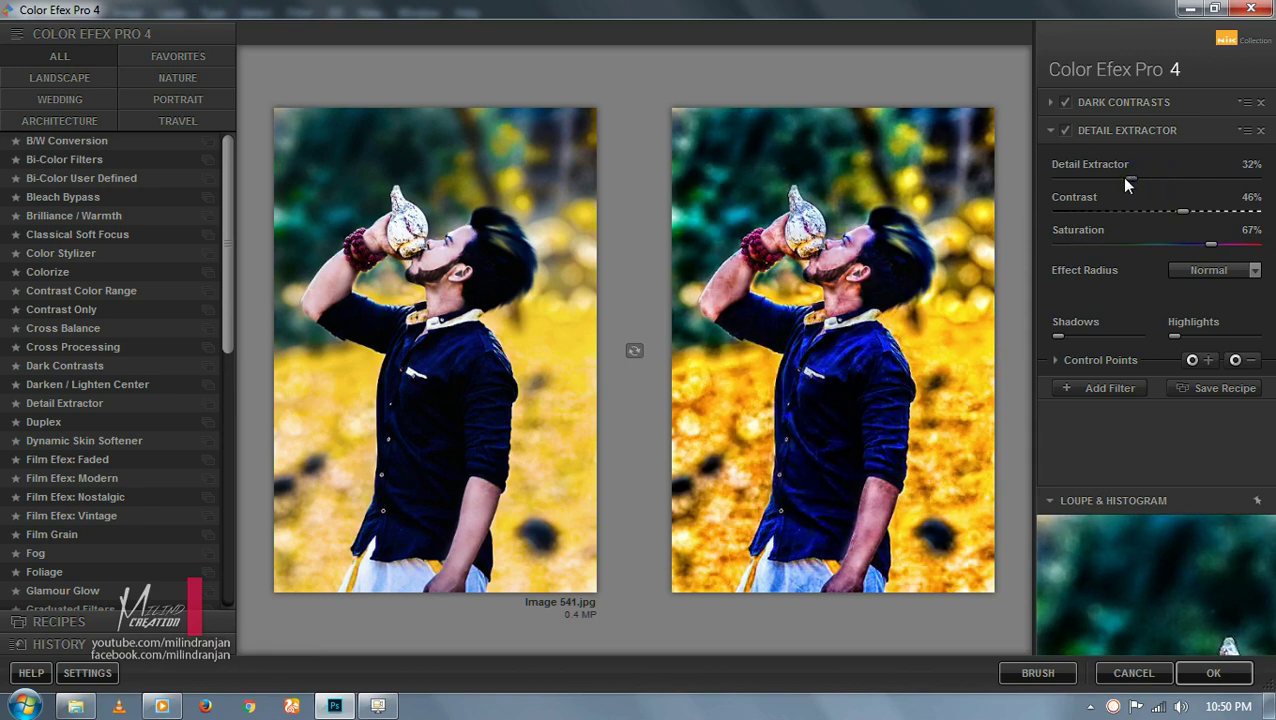
left_click(1195, 673)
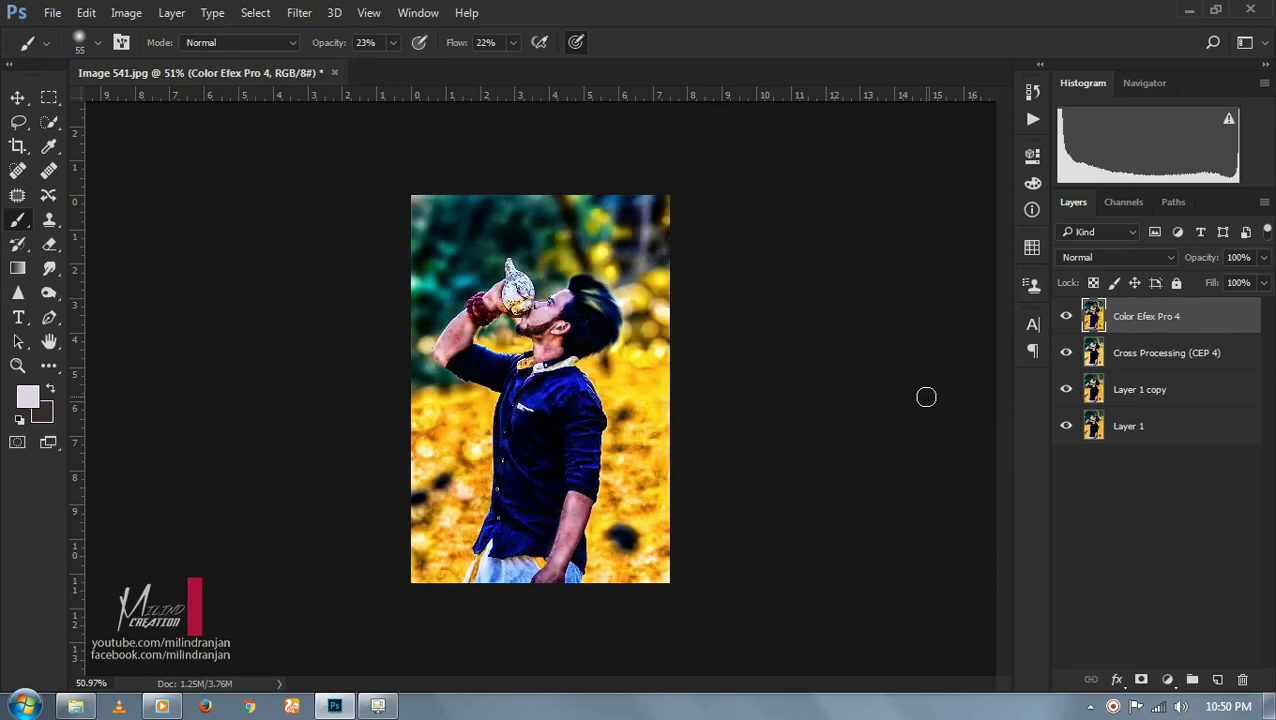
- Zoom in and set up the Eraser with a brush size of 39
scroll(594, 333, "up", 5)
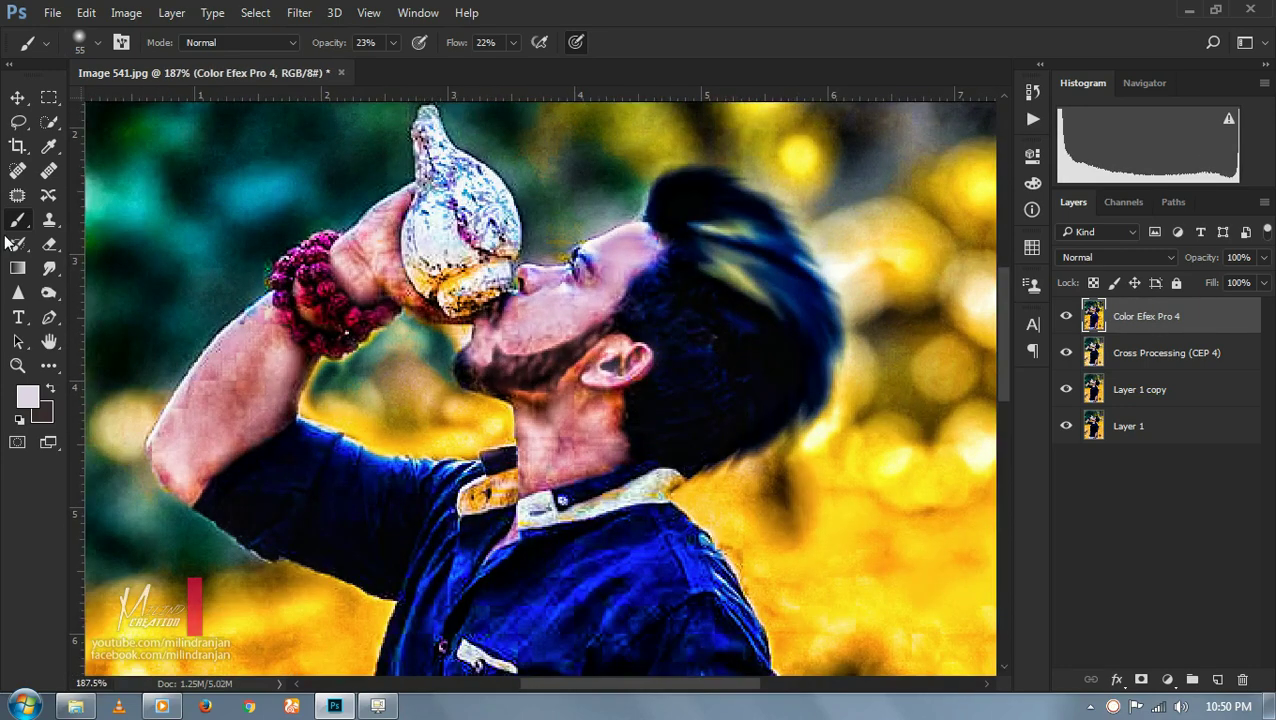
left_click(48, 244)
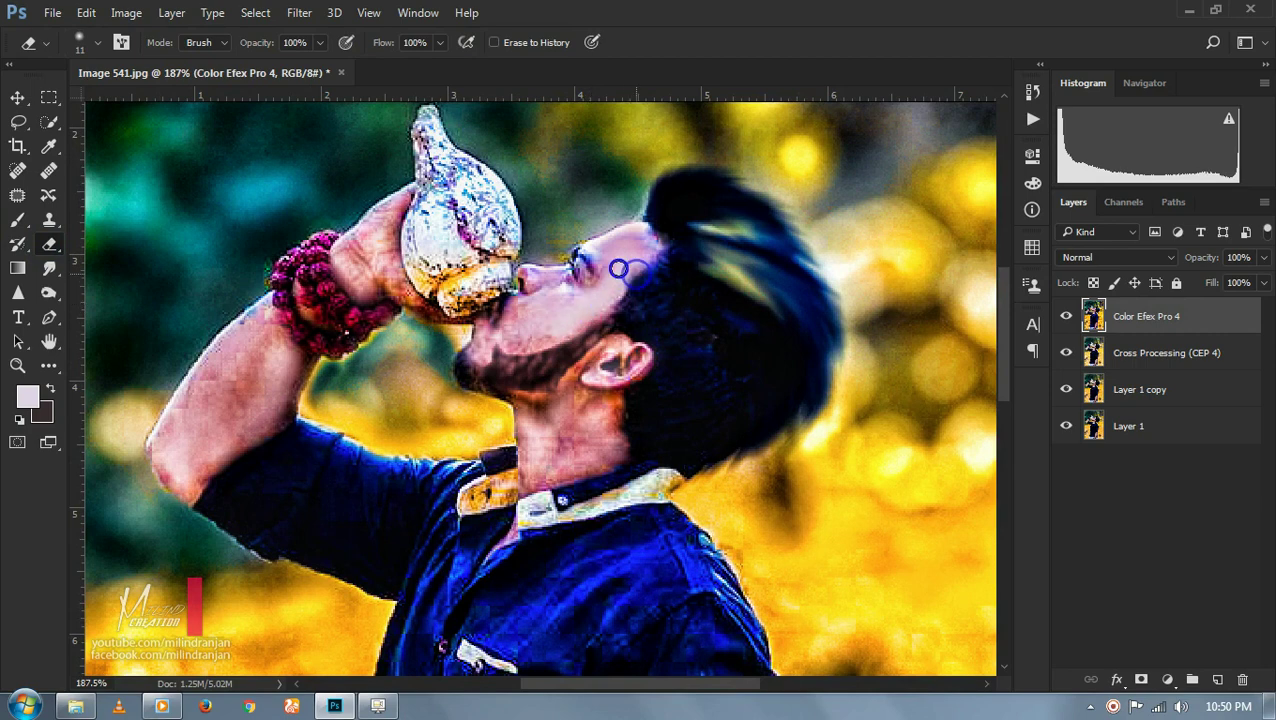
right_click(646, 224)
left_click_drag(700, 290, 745, 297)
key("Return")
- Erase the gritty texture from the face, mouth, forearm and neck on the top layer
left_click_drag(717, 244, 769, 376)
left_click_drag(601, 268, 517, 311)
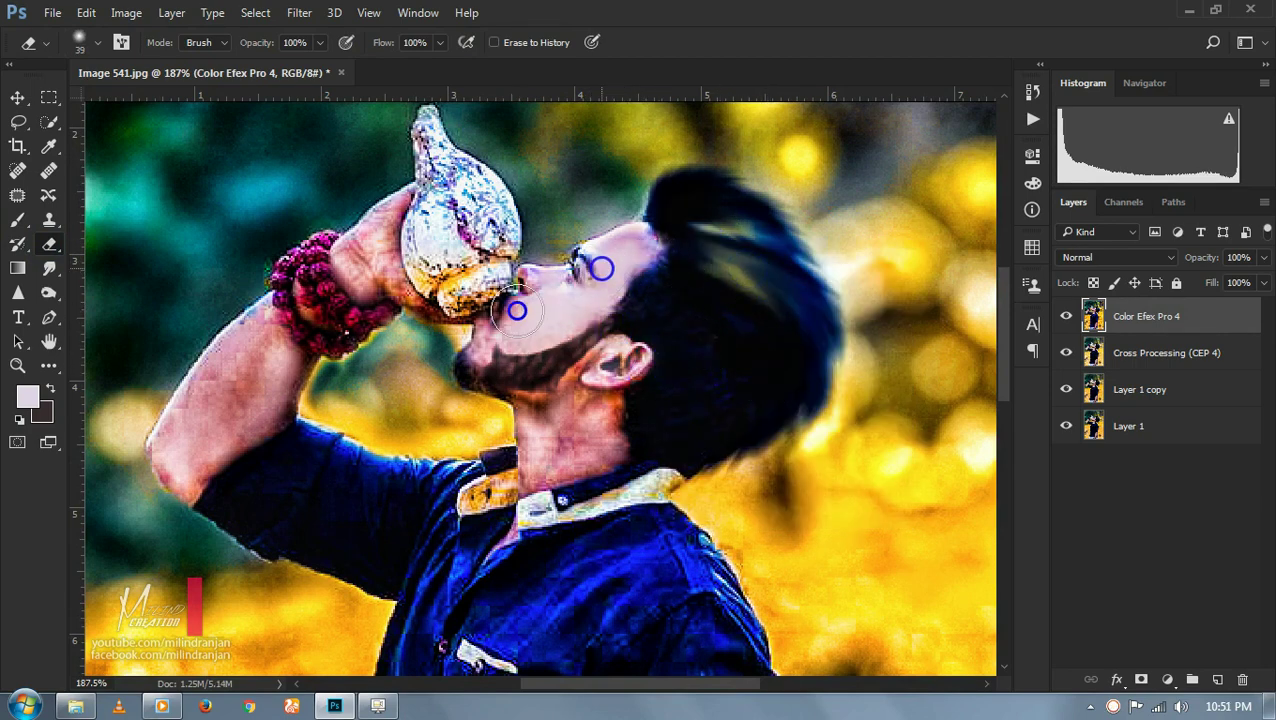
left_click_drag(427, 227, 497, 157)
mouse_move(352, 283)
left_mouse_down()
mouse_move(290, 379)
mouse_move(265, 390)
mouse_move(336, 313)
mouse_move(354, 256)
left_mouse_up()
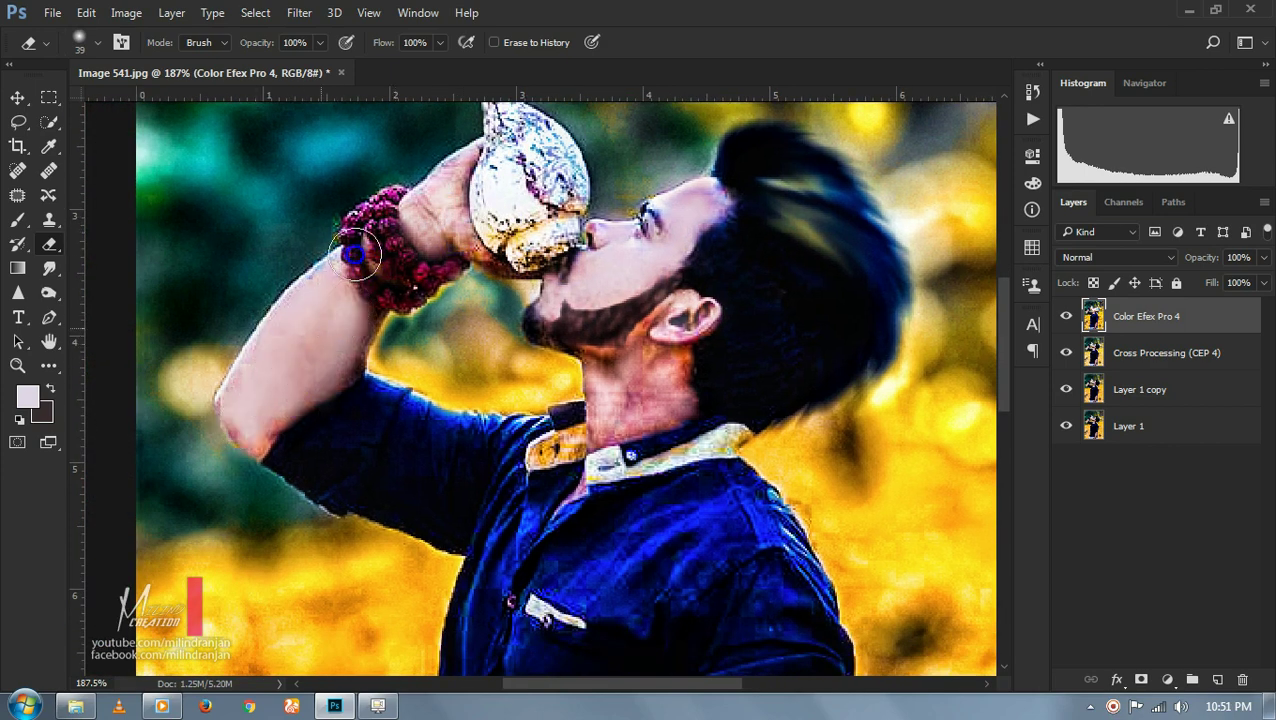
mouse_move(606, 373)
left_mouse_down()
mouse_move(638, 370)
mouse_move(638, 430)
left_mouse_up()
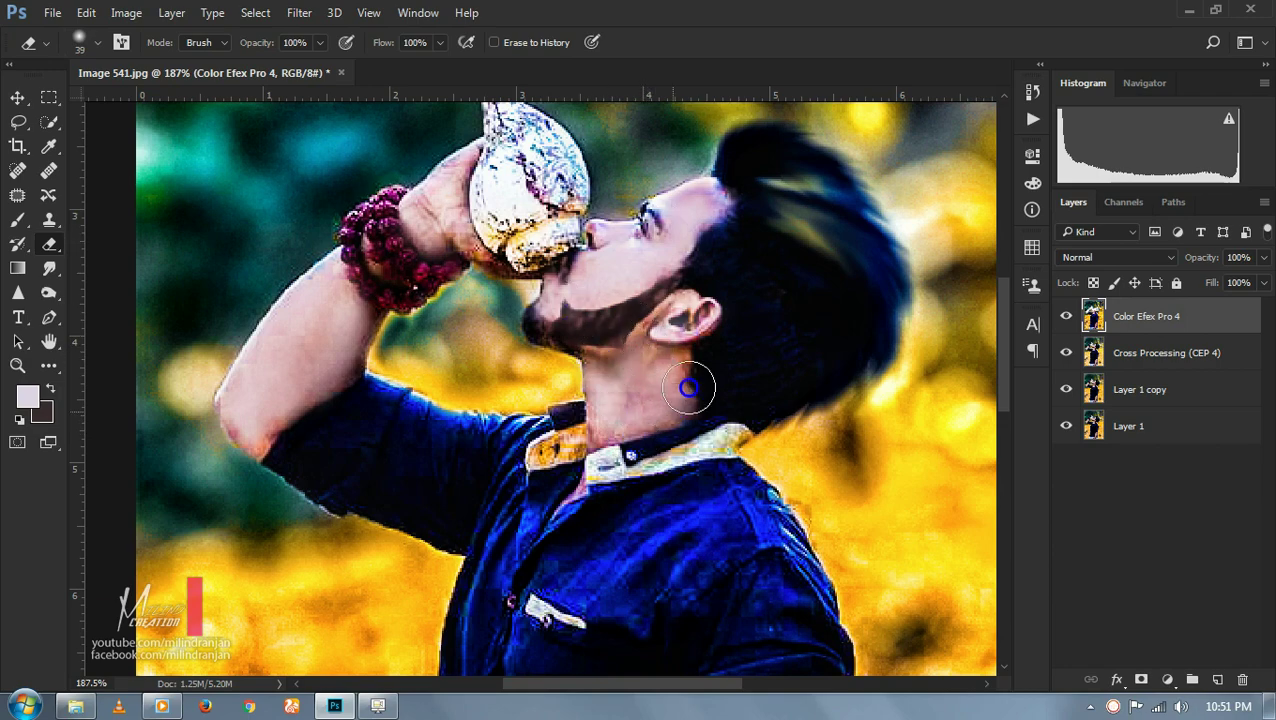
scroll(689, 388, "down", 2)
scroll(584, 248, "down", 4)
mouse_move(603, 355)
left_mouse_down()
mouse_move(635, 373)
mouse_move(609, 515)
mouse_move(524, 620)
mouse_move(534, 640)
mouse_move(591, 447)
left_mouse_up()
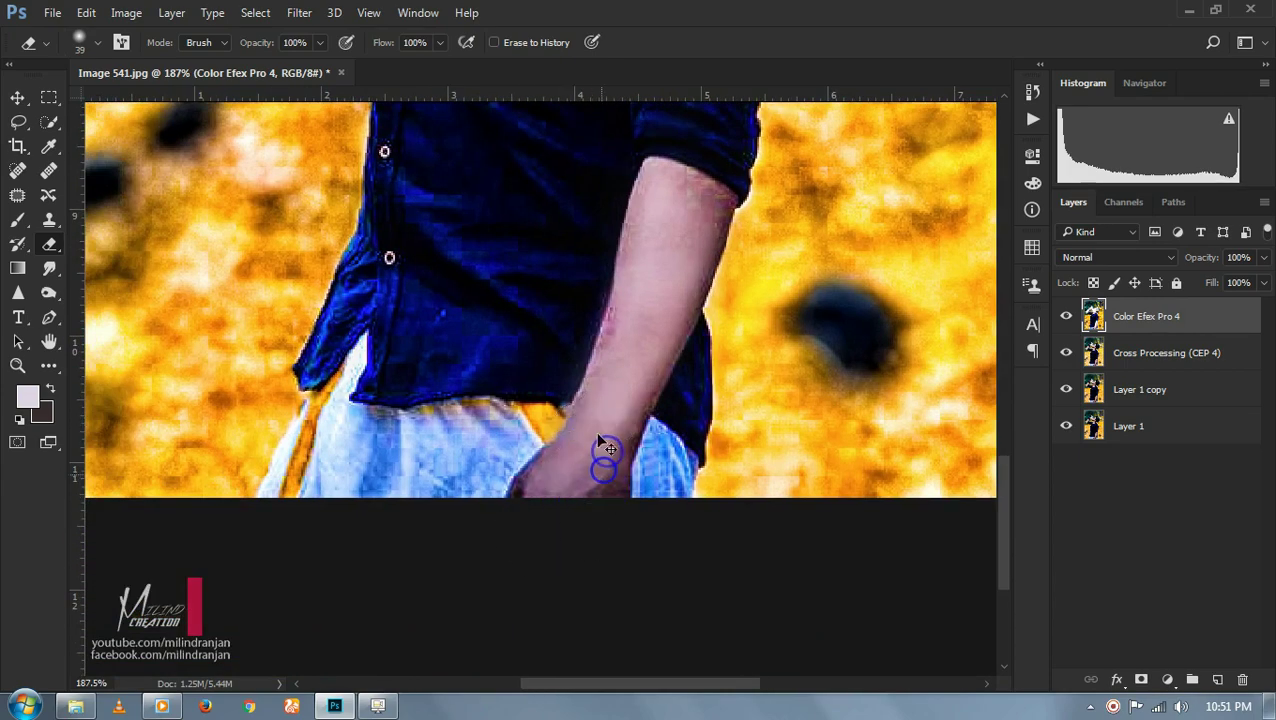
scroll(598, 440, "down", 3)
key("ctrl+0")
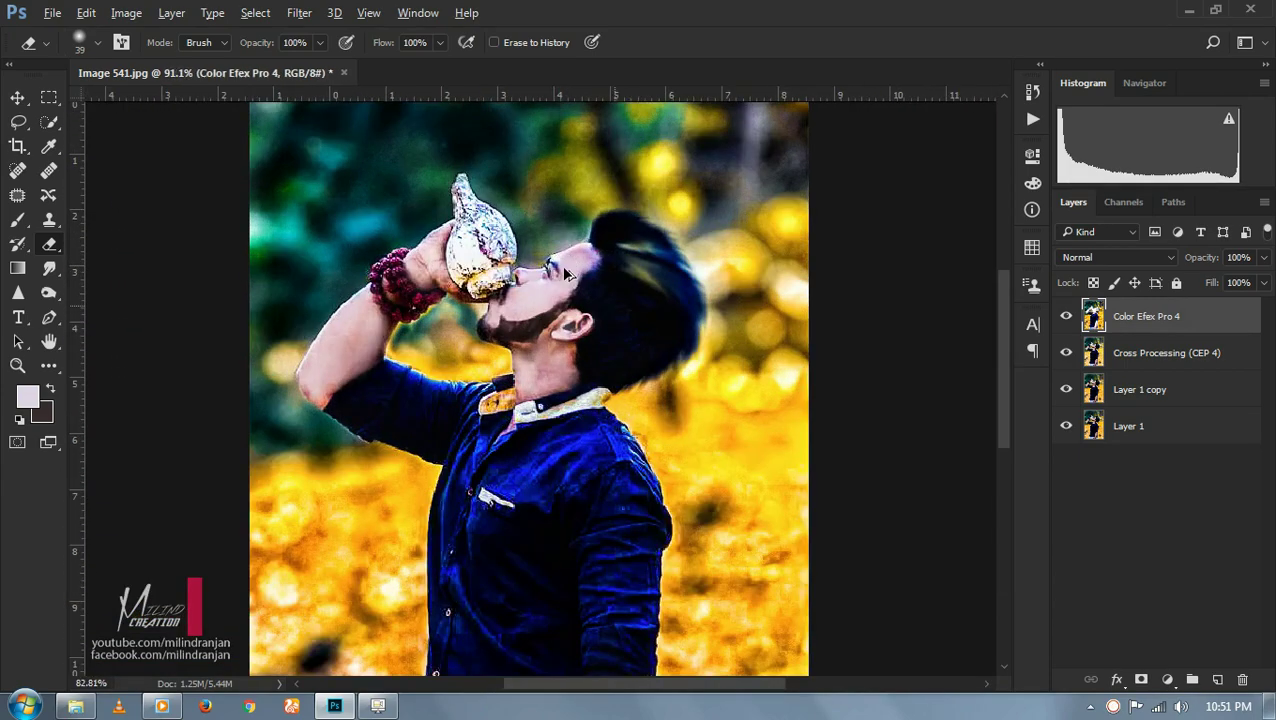
scroll(565, 272, "down", 2)
- Lower the top layer to 70% opacity, merge all layers, and duplicate the merged layer
mouse_move(1214, 259)
left_mouse_down()
mouse_move(1173, 249)
mouse_move(1191, 256)
left_mouse_up()
left_click(1140, 352, "ctrl")
right_click(1140, 350)
left_click(852, 647)
left_click(1185, 389, "shift")
right_click(1190, 400)
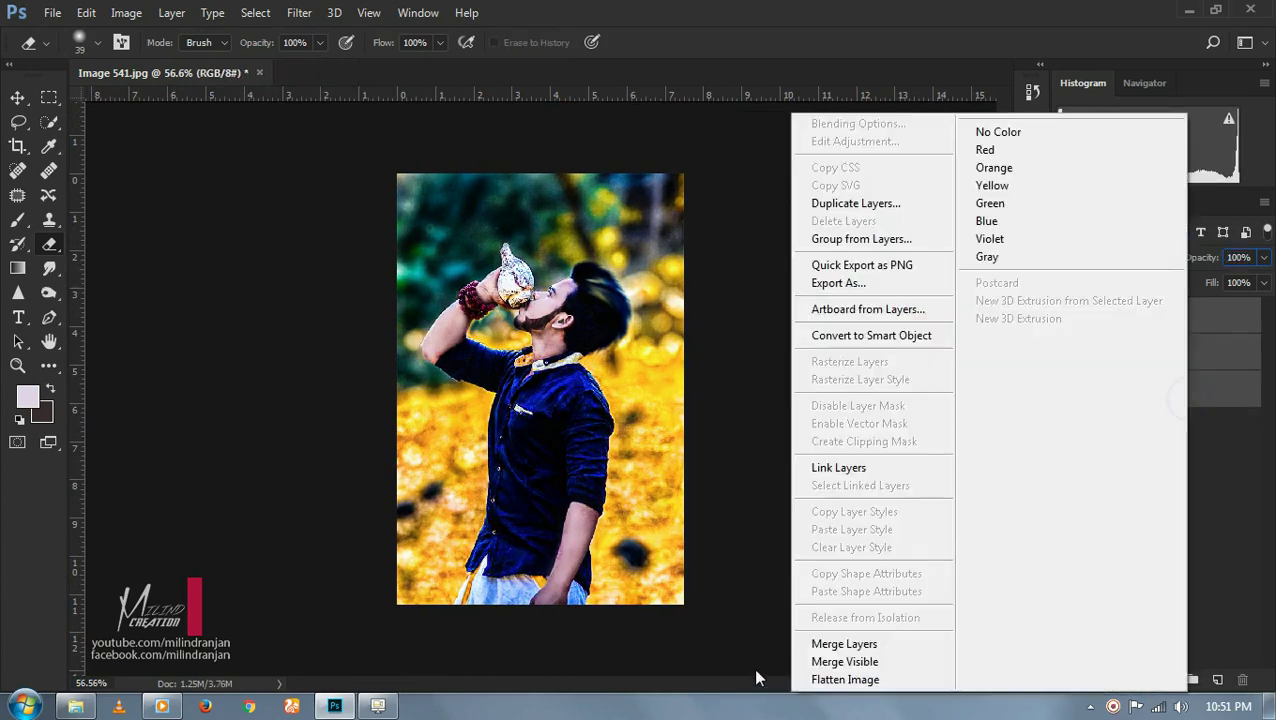
left_click(820, 644)
right_click(1165, 328)
left_click(817, 204)
- In Camera Raw, cut clarity, set vibrance +31, and brighten the orange luminance
left_click(255, 12)
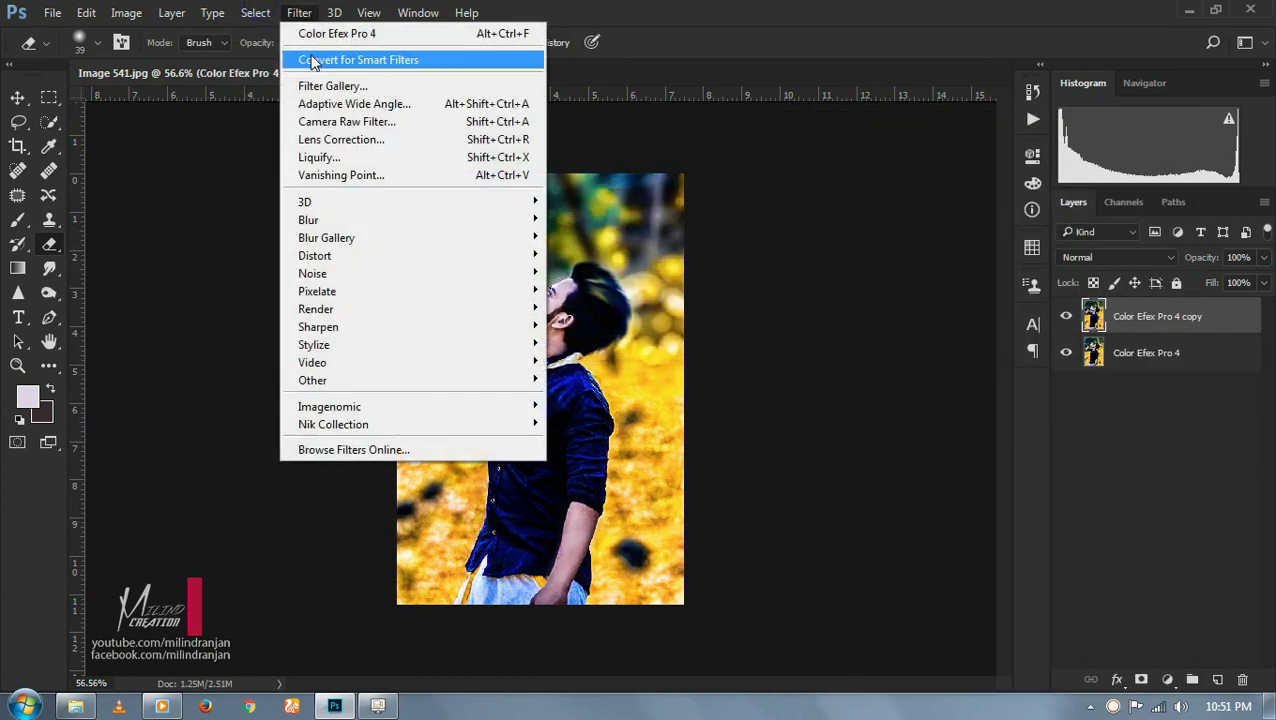
left_click(346, 121)
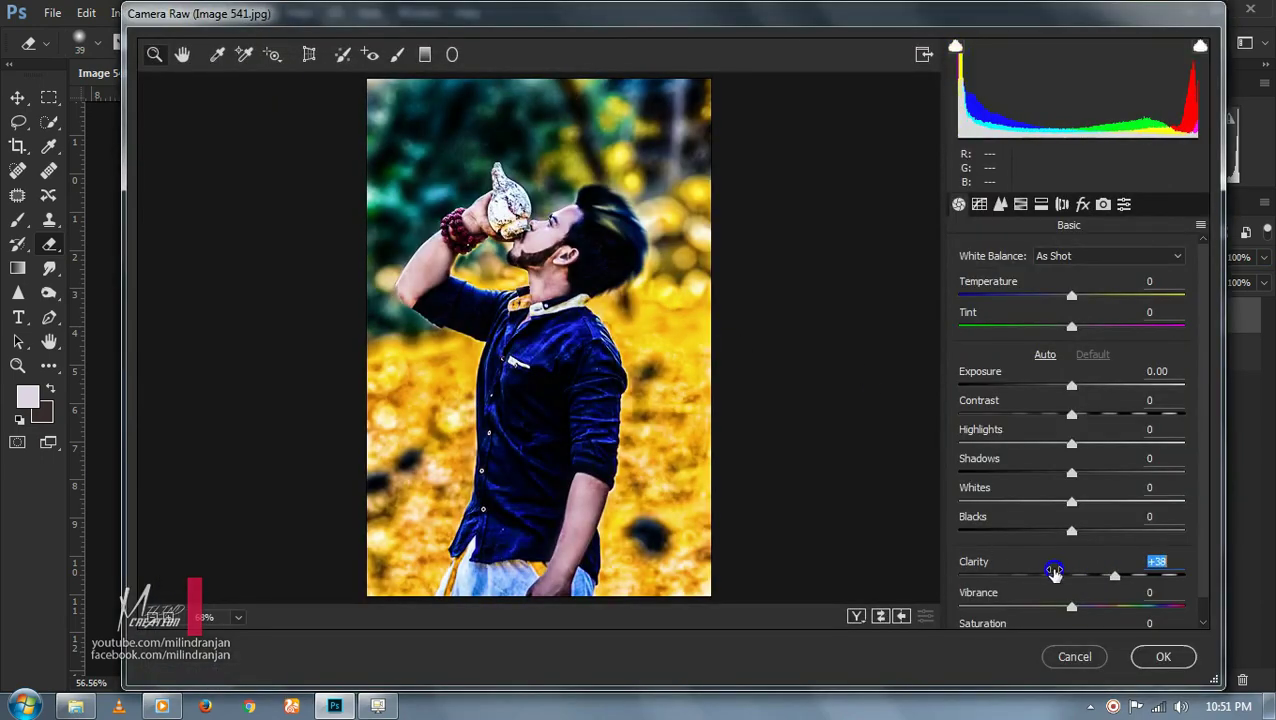
left_click(1055, 572)
left_click_drag(1100, 603, 1102, 604)
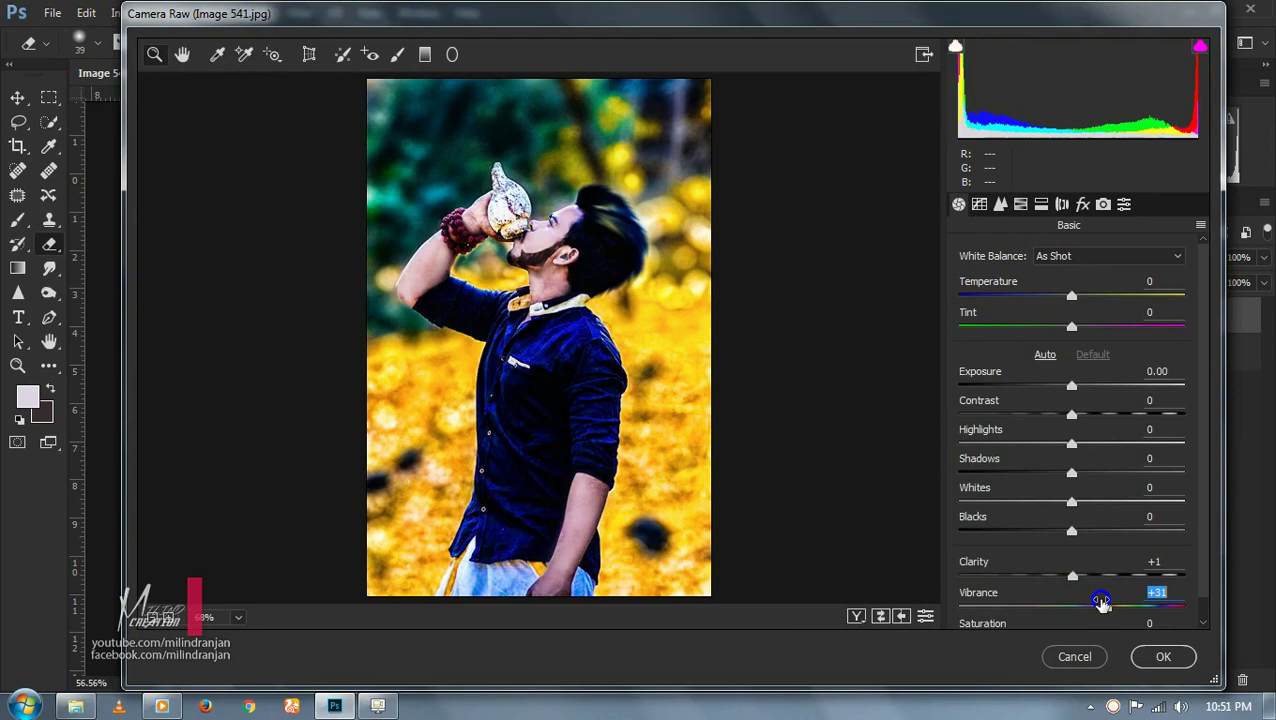
left_click(1021, 203)
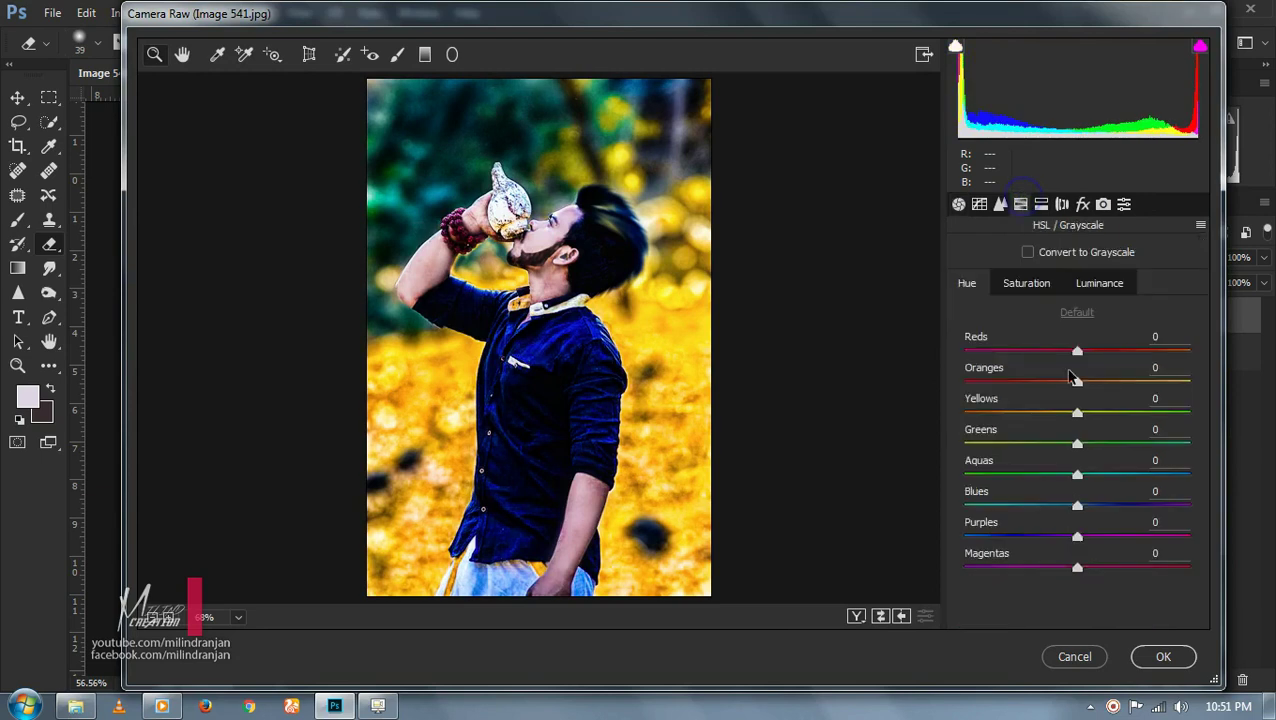
left_click(1100, 283)
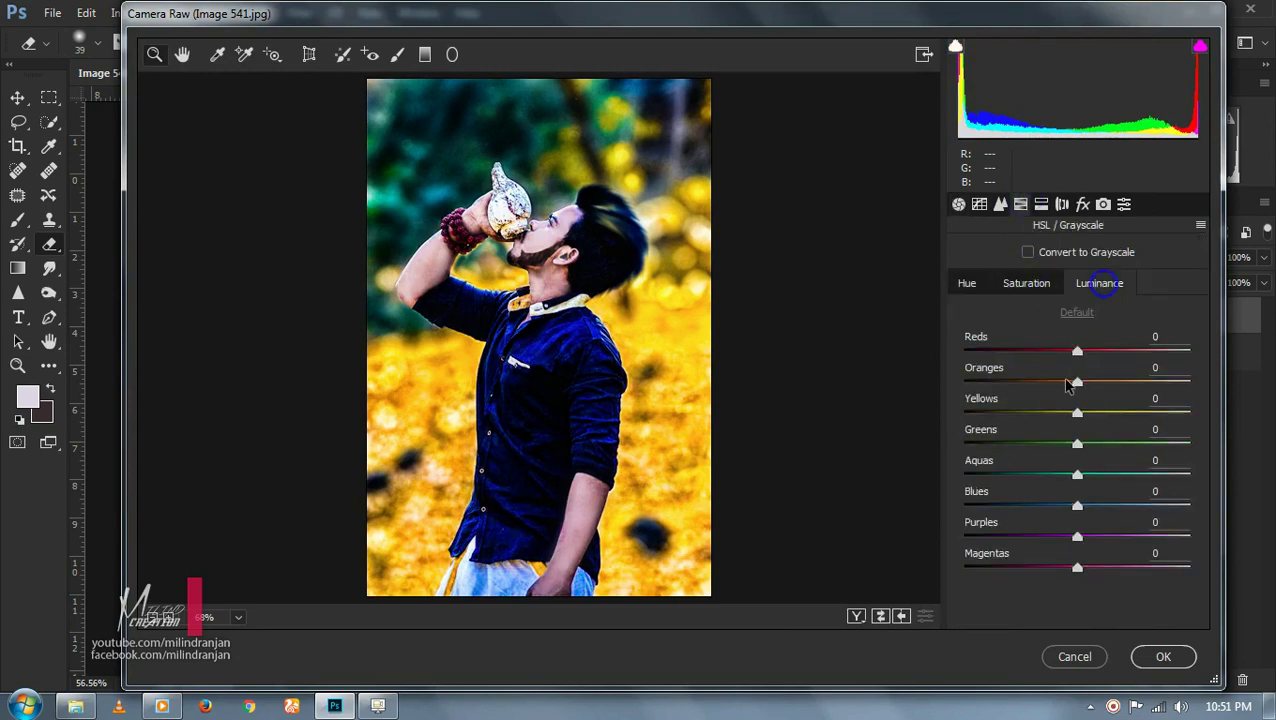
left_click_drag(1091, 376, 1125, 402)
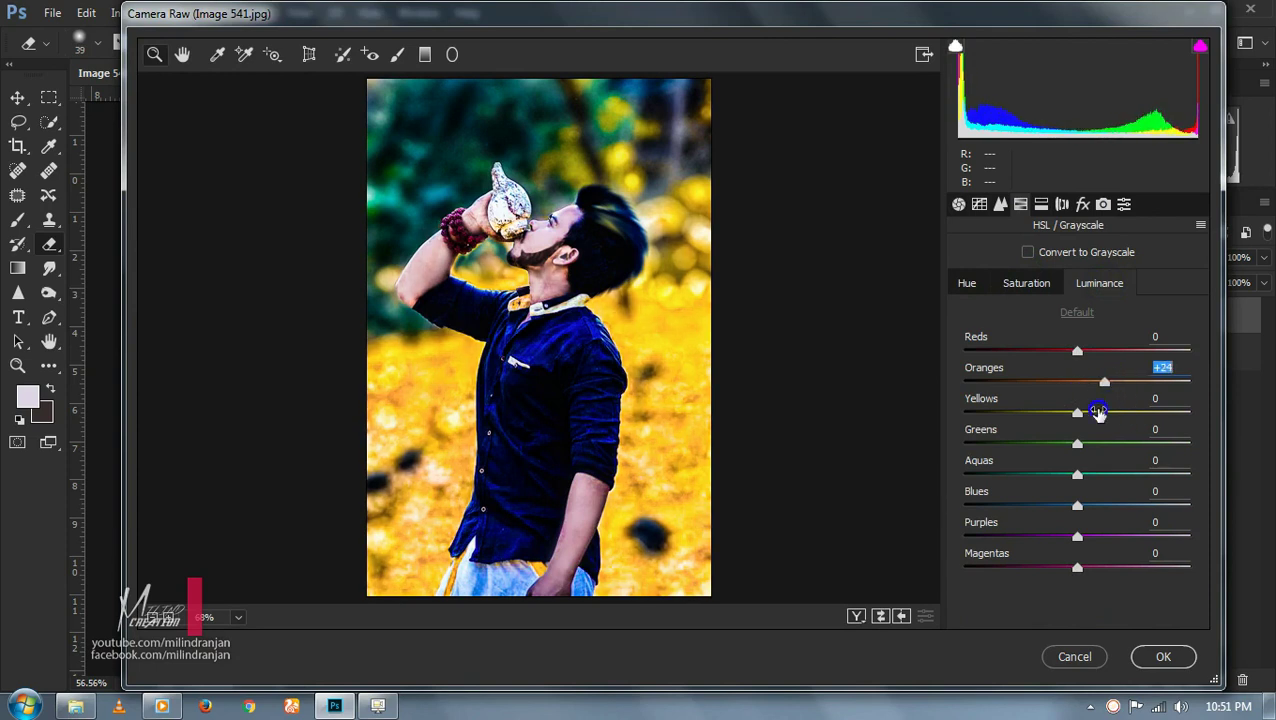
- Adjust the whites, lift shadows to +23, lower highlights to -35, and apply the grade
left_click(959, 205)
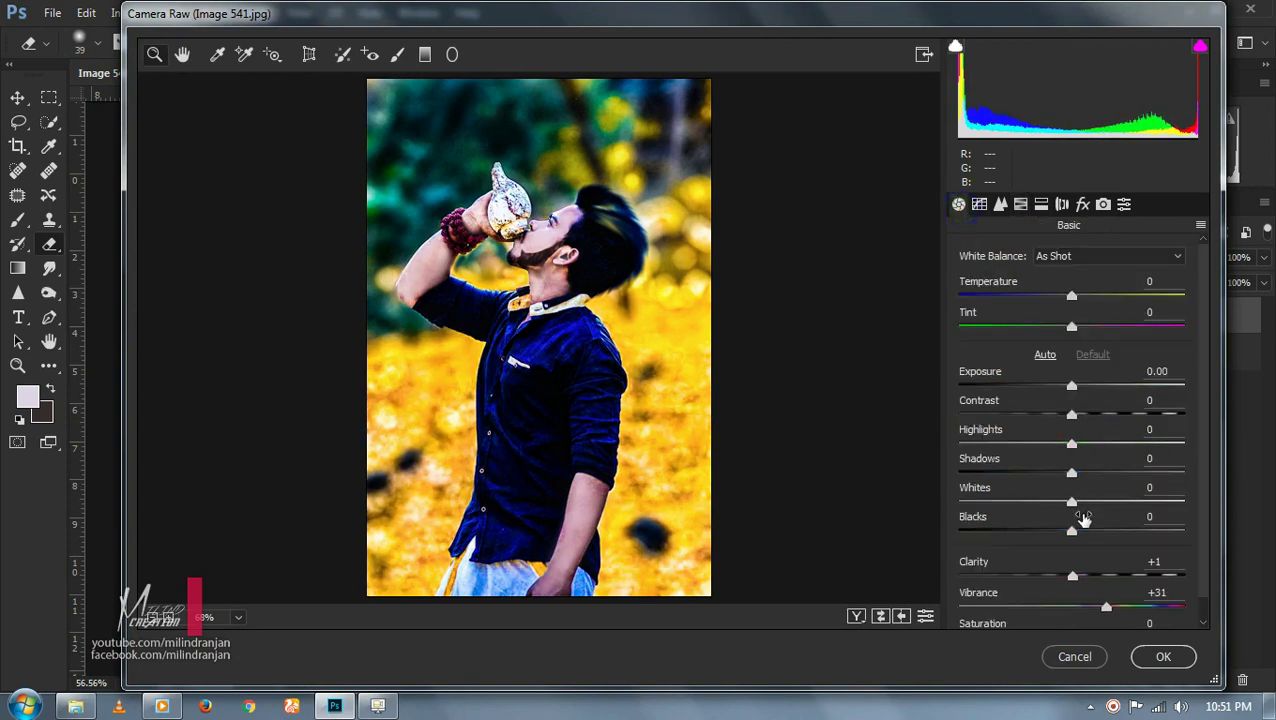
left_click_drag(1124, 505, 1036, 516)
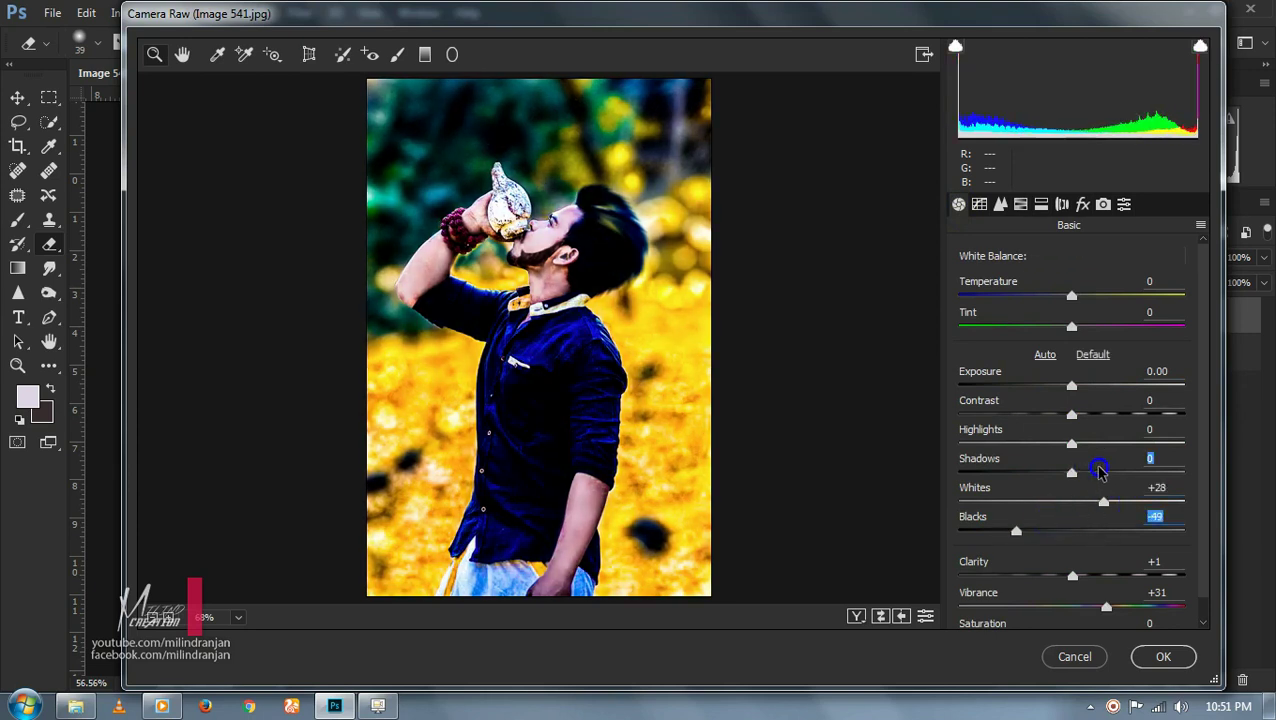
left_click_drag(1071, 472, 1114, 472)
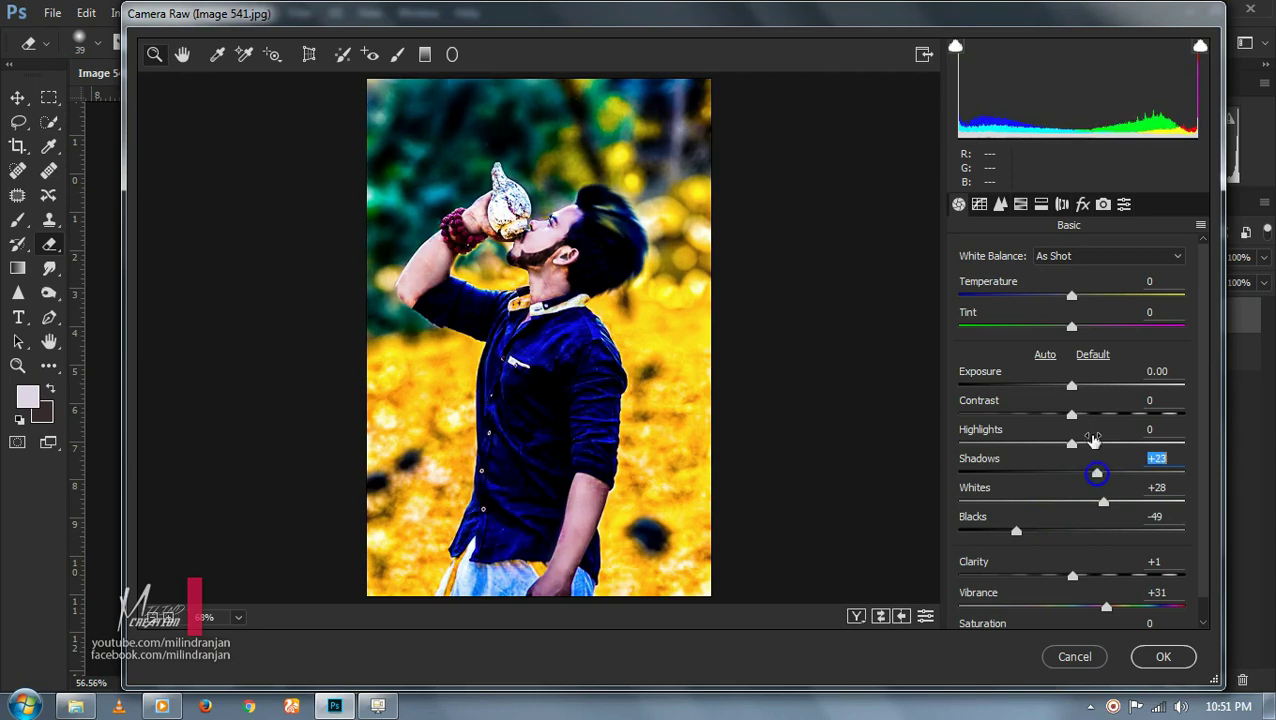
left_click_drag(1055, 440, 1054, 440)
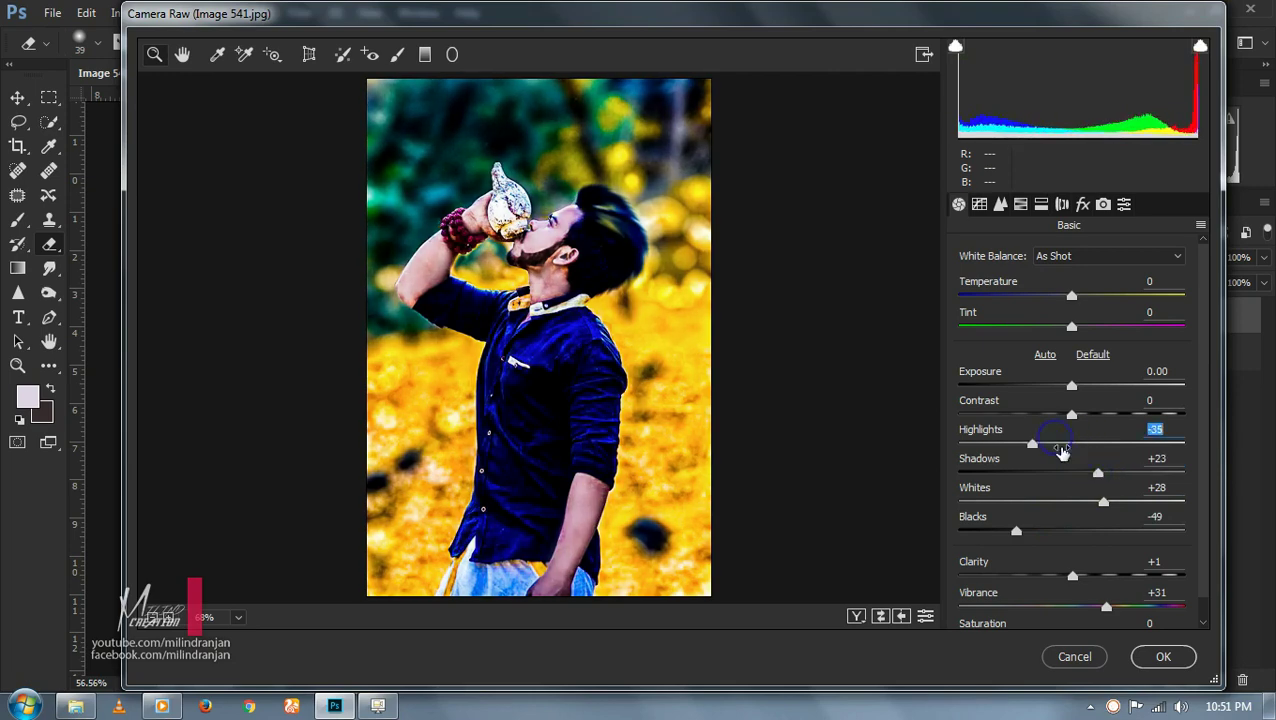
left_click(1160, 656)
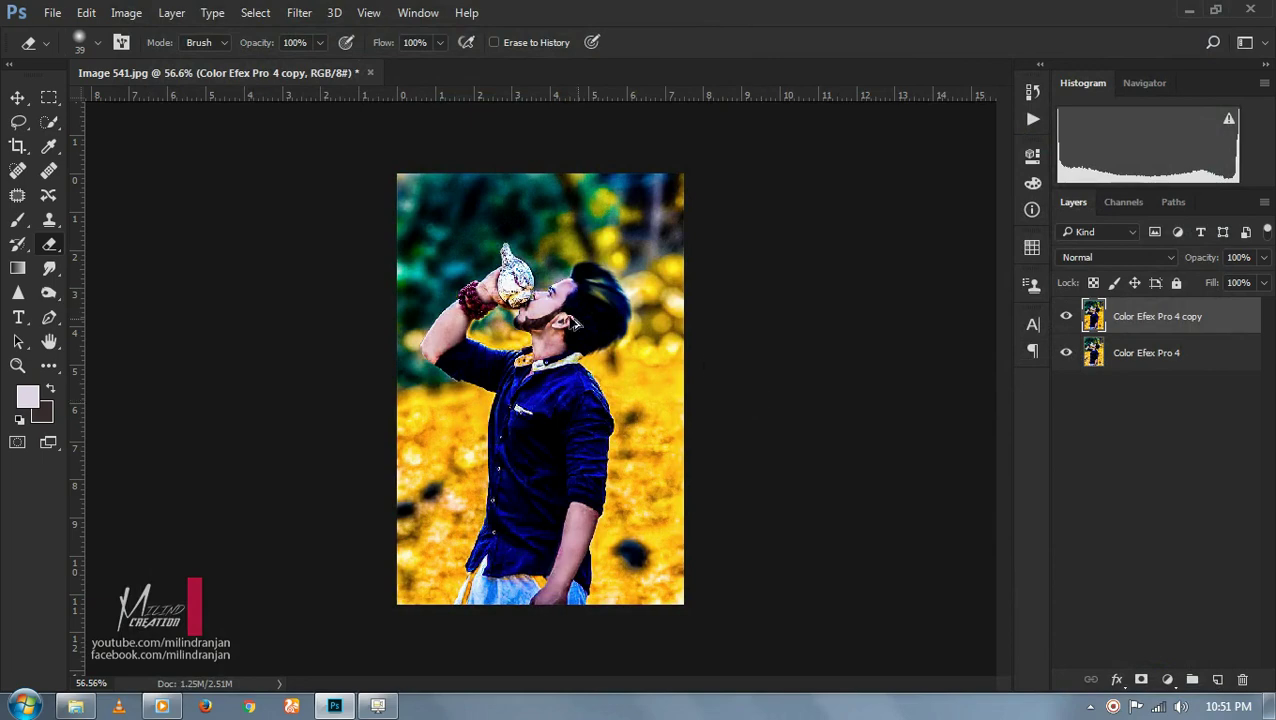
- Merge the visible layers and duplicate the merged layer
scroll(783, 290, "up", 3)
right_click(1163, 370)
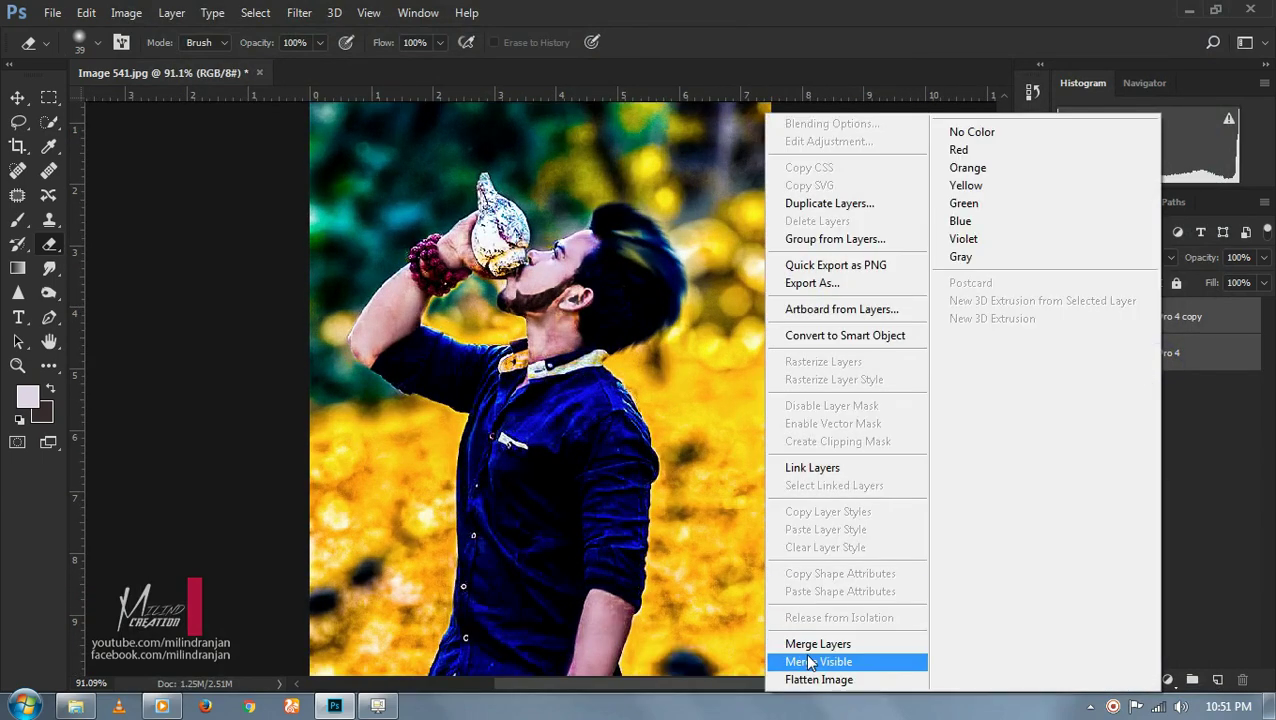
left_click(812, 657)
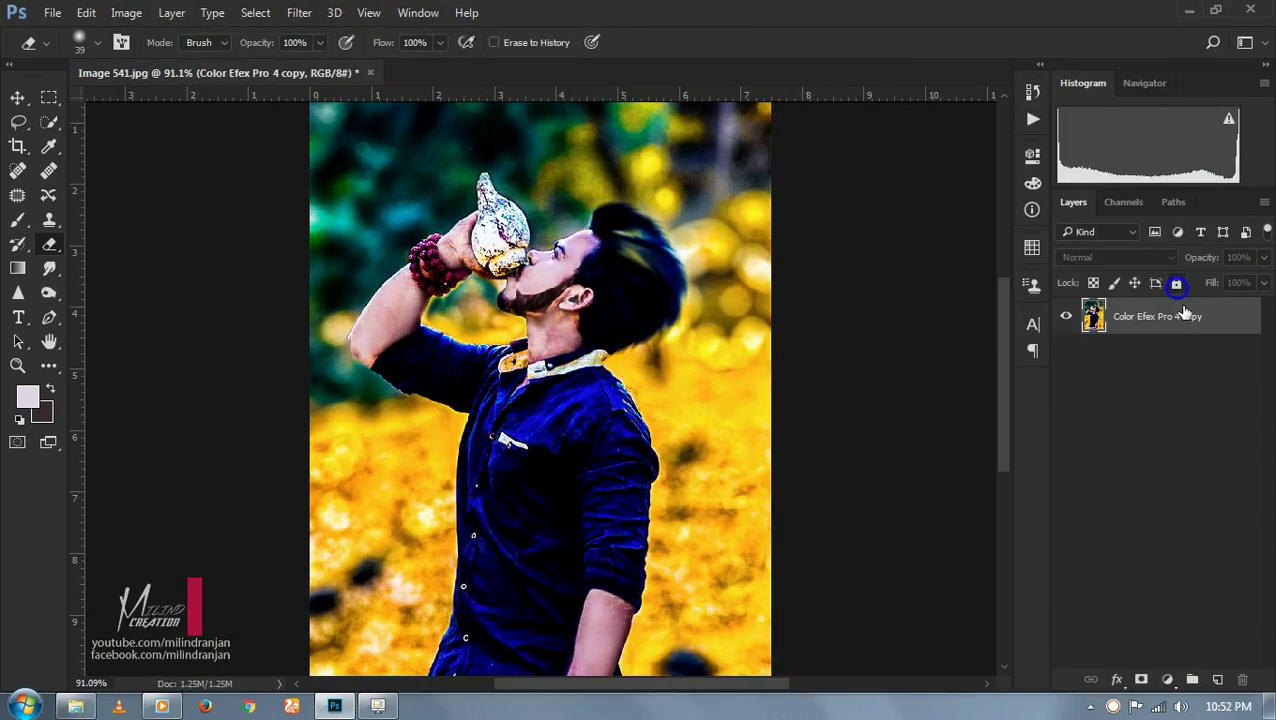
right_click(1160, 316)
left_click(854, 200)
left_click(811, 208)
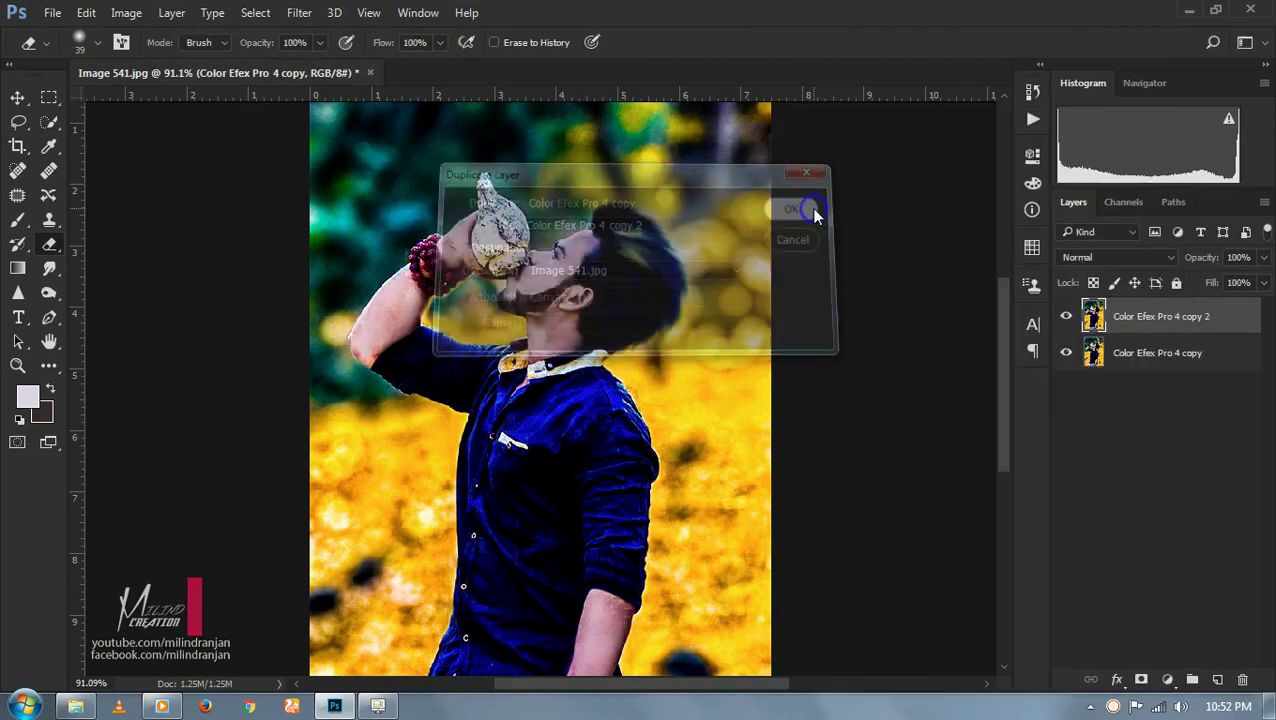
- Drag the Diwali2010-RSI_19_1.jpg spark image into the photo as a new layer
scroll(565, 275, "down", 3)
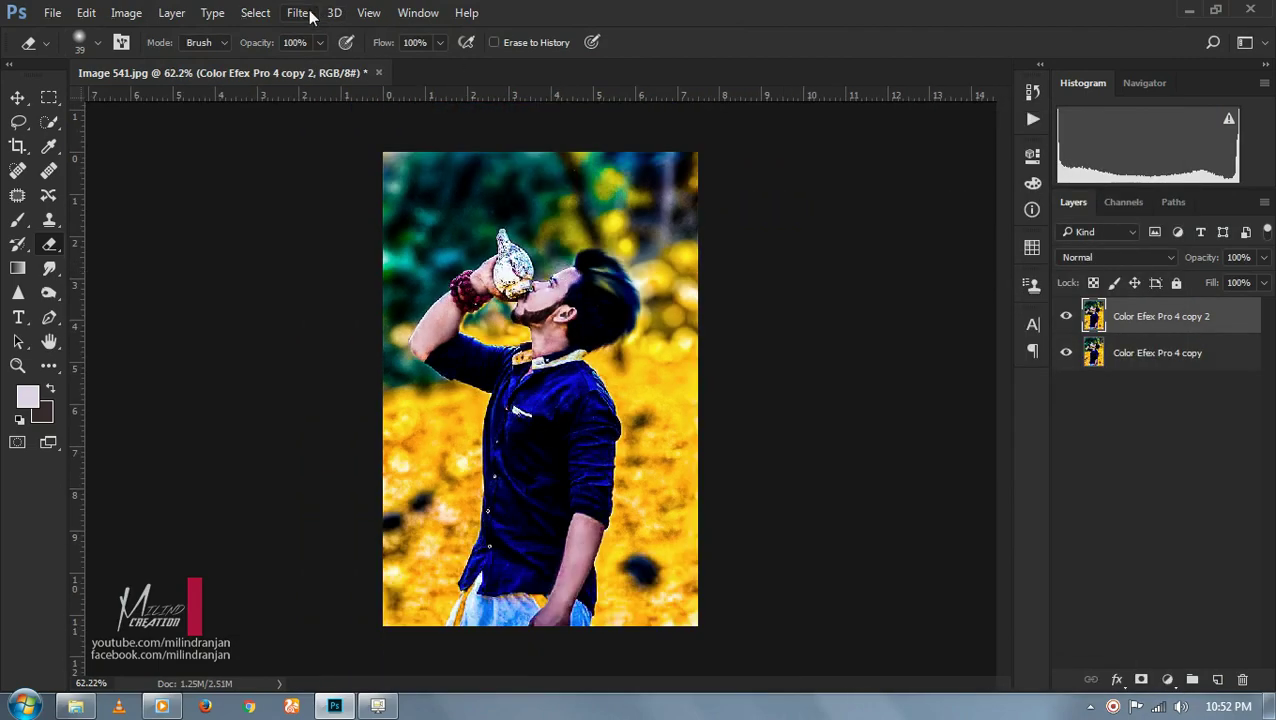
left_click(75, 706)
mouse_move(285, 254)
left_mouse_down()
mouse_move(338, 708)
mouse_move(658, 40)
left_mouse_up()
left_click(20, 98)
mouse_move(455, 268)
left_mouse_down()
mouse_move(352, 176)
mouse_move(390, 203)
left_mouse_up()
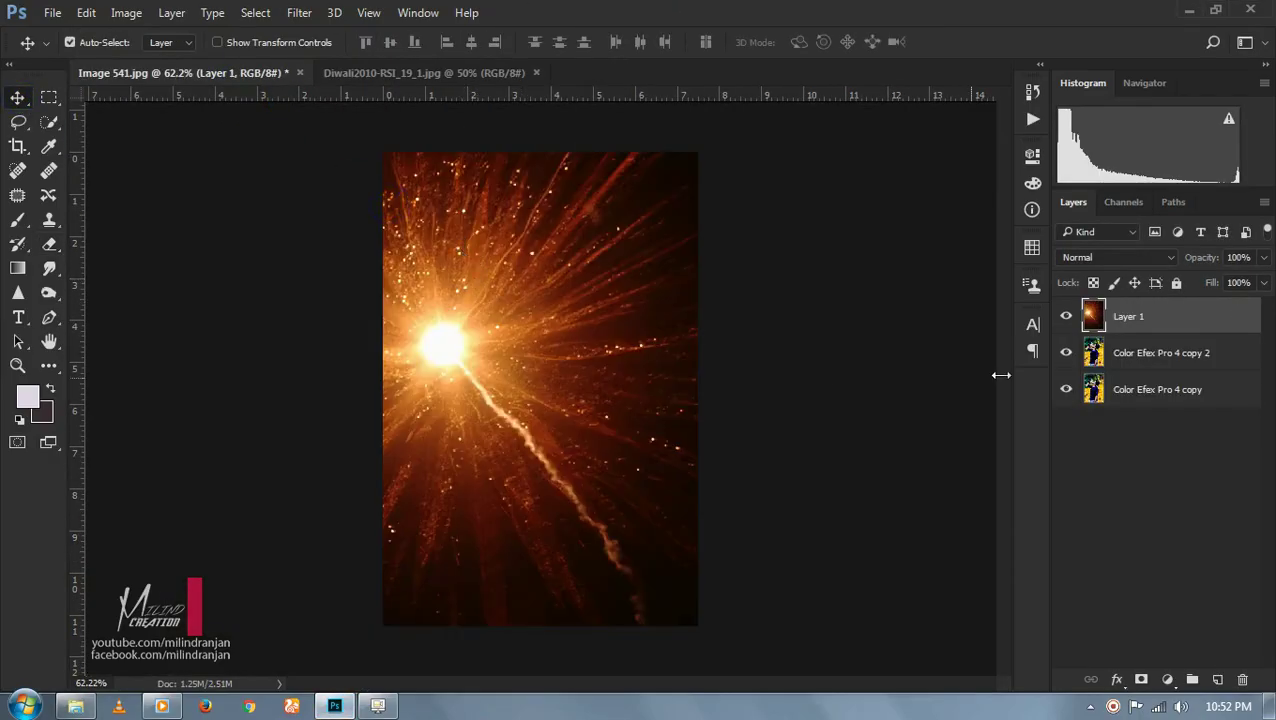
- Set the spark layer to Screen, shrink it to about half, and move it onto the conch
left_click(1115, 257)
left_click(1130, 370)
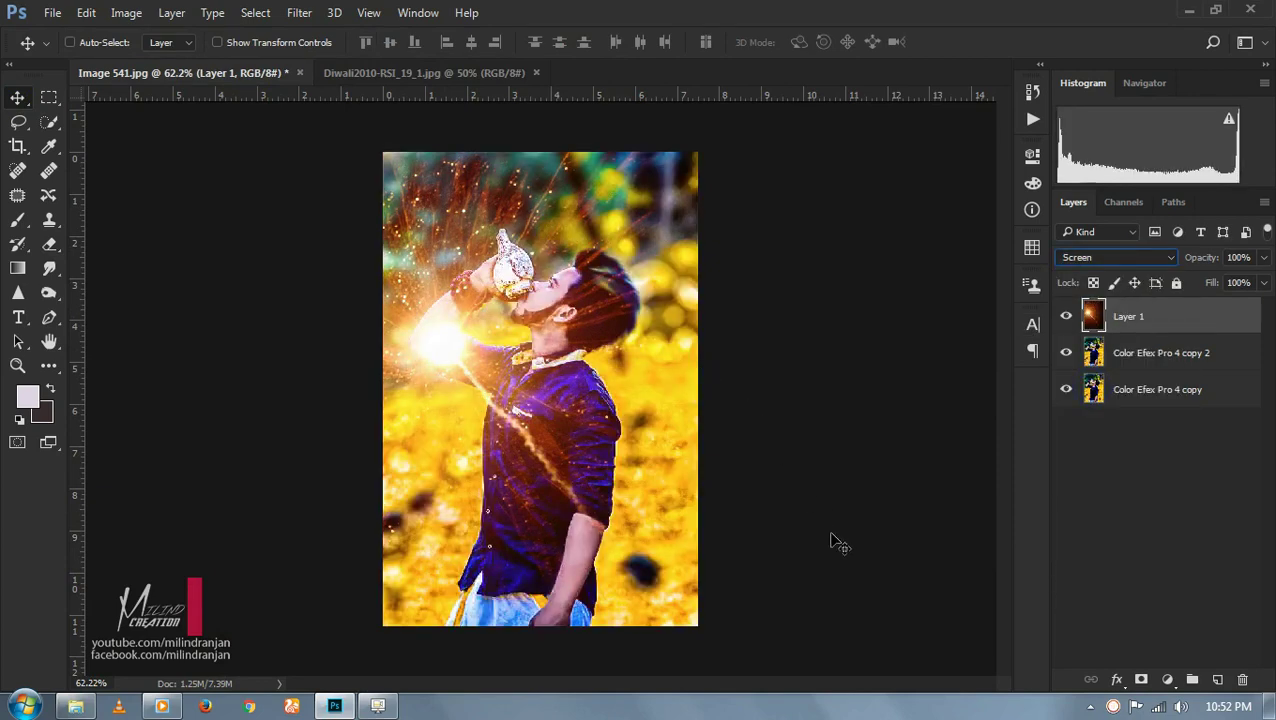
key("ctrl+t")
left_click_drag(937, 678, 681, 527)
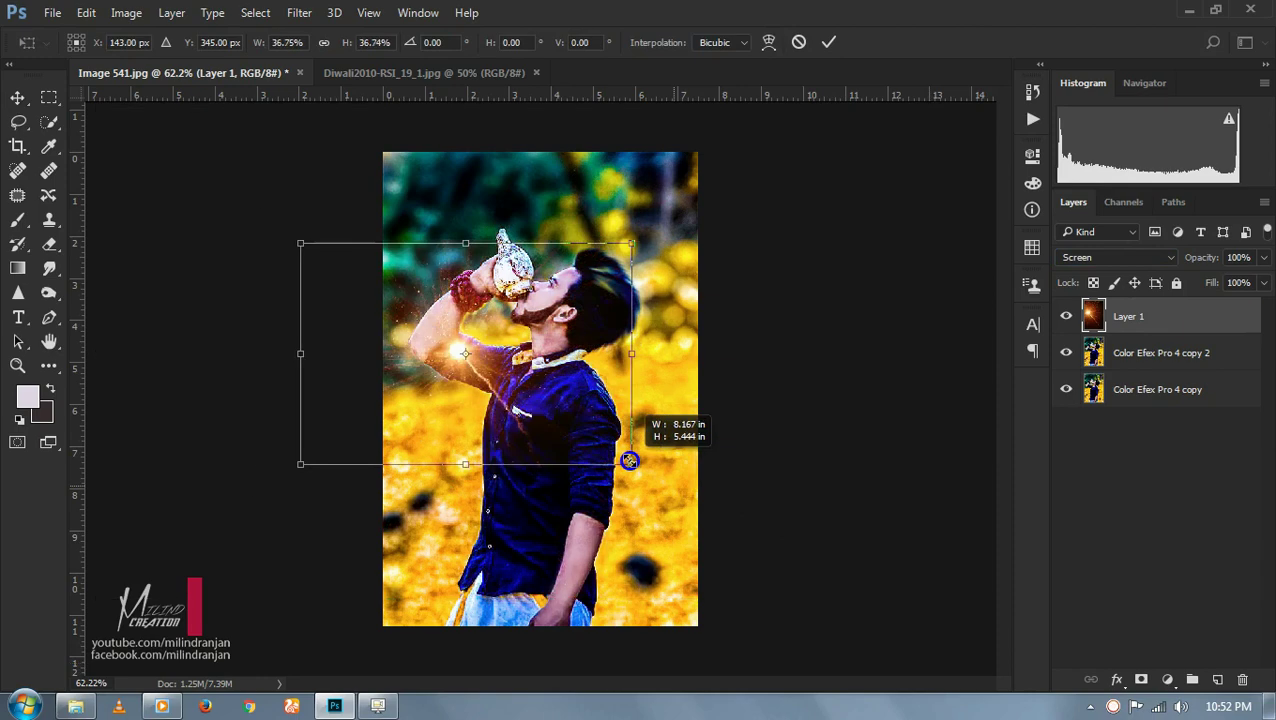
left_click_drag(587, 452, 587, 377)
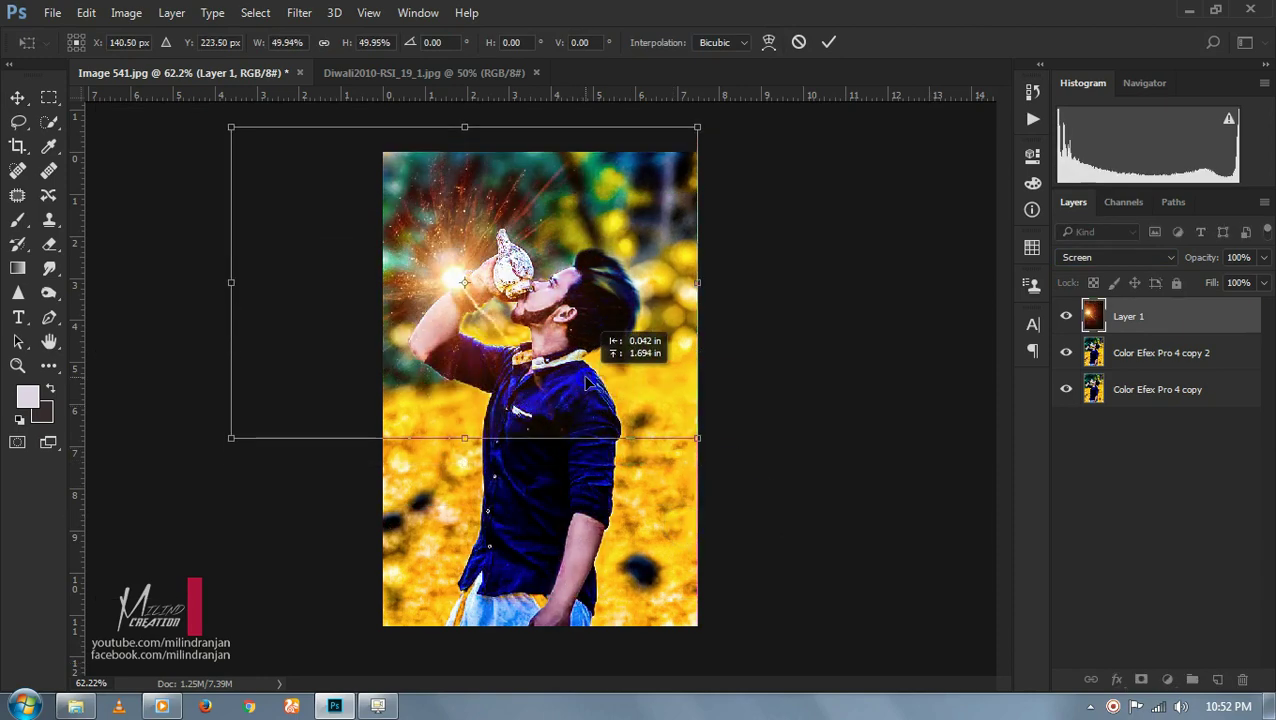
key("Return")
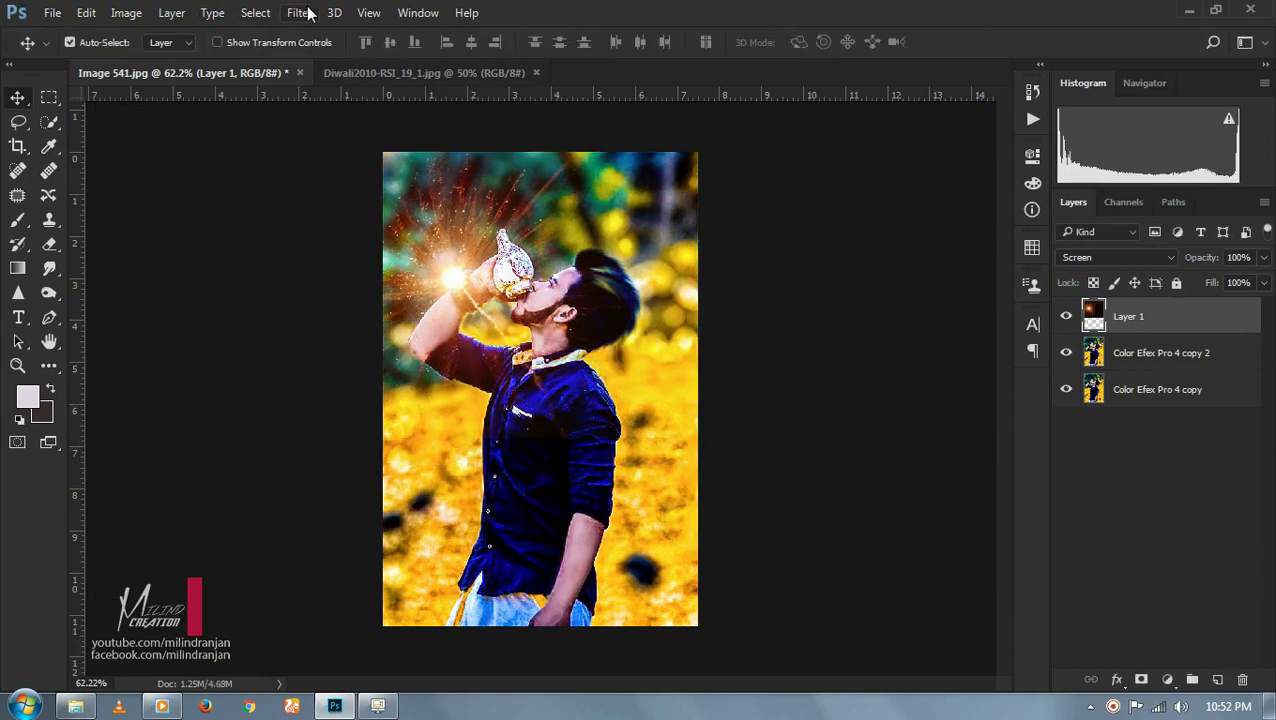
- Gaussian-blur the spark layer at radius 29.1 and move the glow across the photo
left_click(299, 12)
left_click(588, 292)
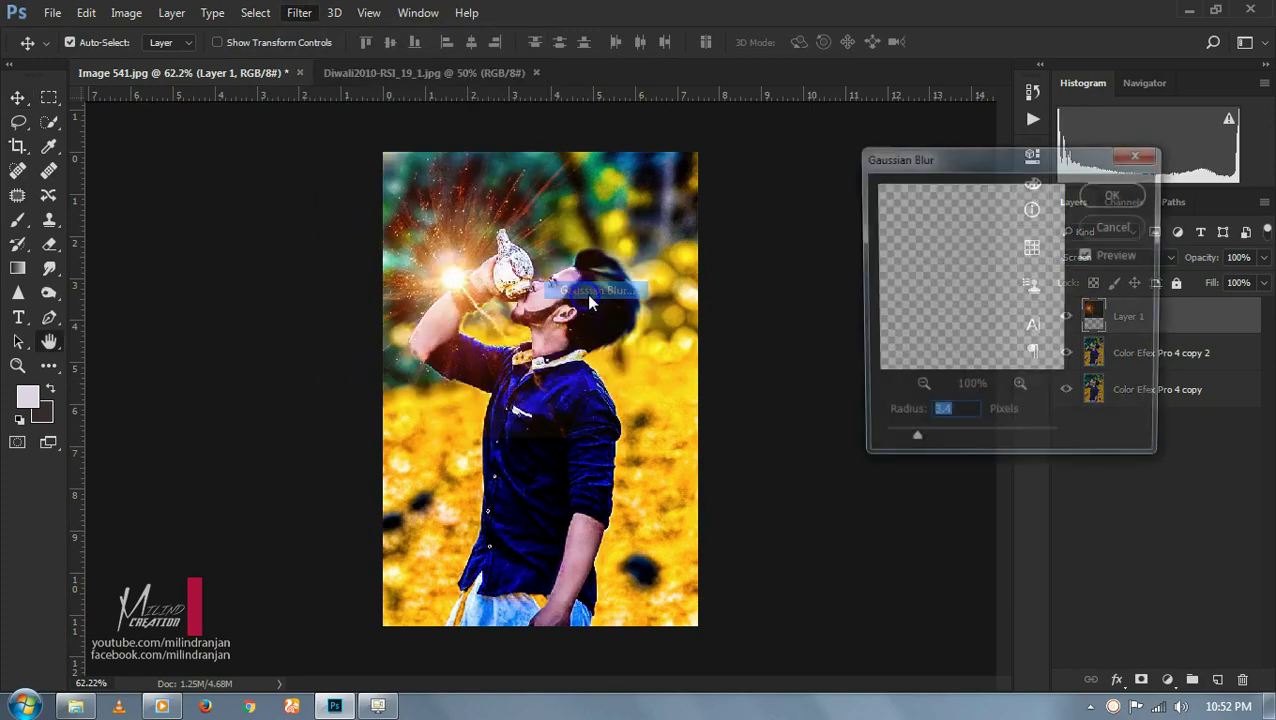
left_click(968, 444)
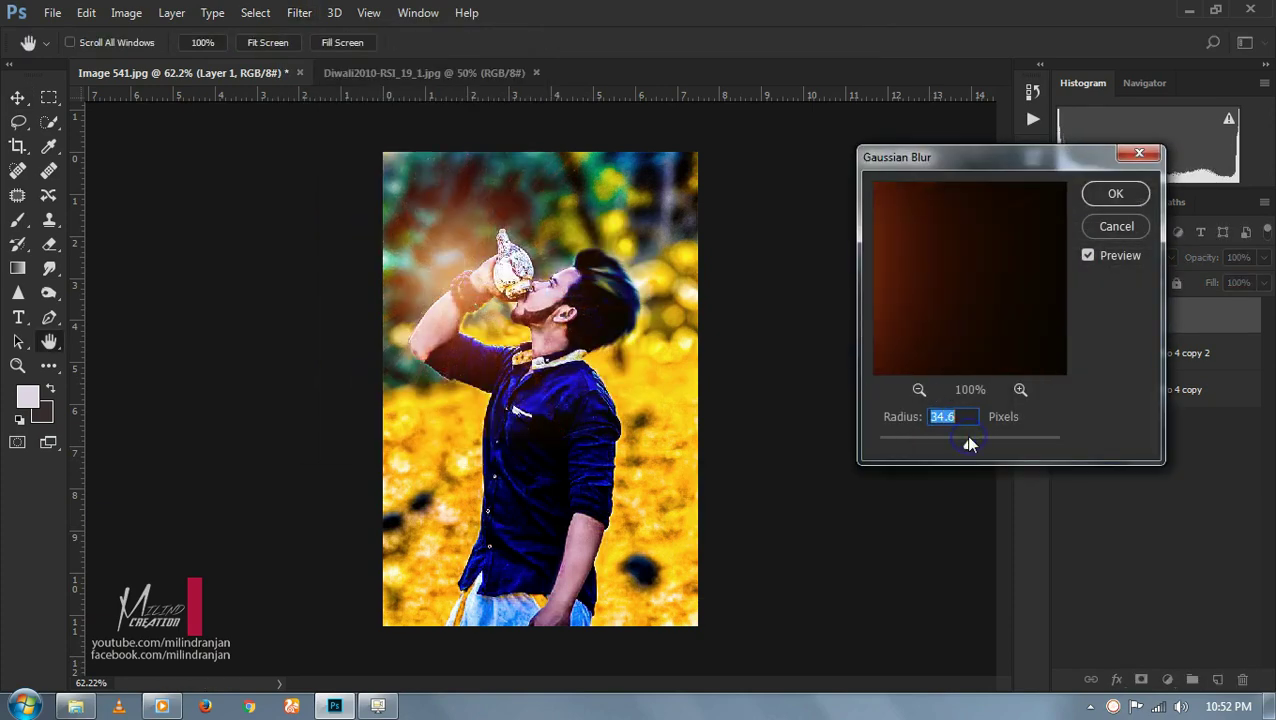
mouse_move(963, 440)
left_mouse_down()
mouse_move(946, 442)
mouse_move(965, 445)
left_mouse_up()
left_click(1100, 196)
mouse_move(450, 262)
left_mouse_down()
mouse_move(433, 228)
mouse_move(399, 396)
mouse_move(441, 409)
mouse_move(384, 362)
mouse_move(407, 285)
mouse_move(620, 161)
mouse_move(746, 484)
mouse_move(698, 364)
mouse_move(689, 296)
mouse_move(672, 310)
left_mouse_up()
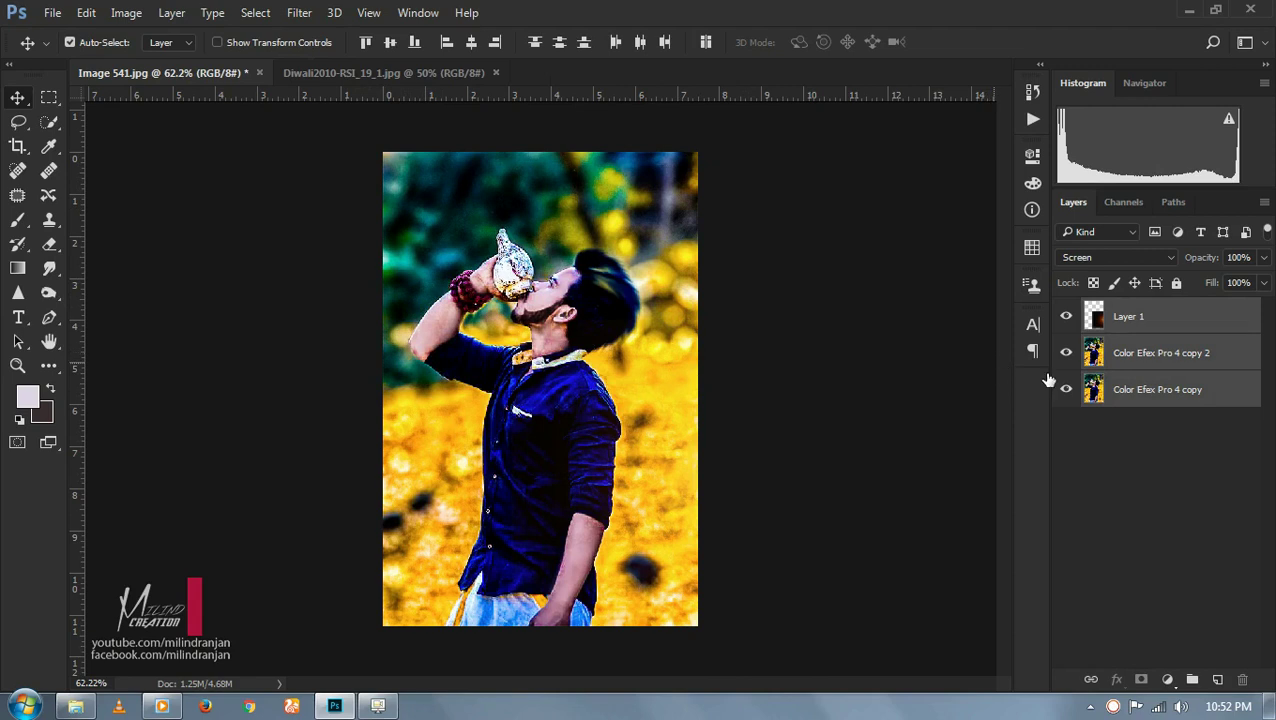
- Free-transform Layer 1, moving the glow up-left and scaling it to about half
left_click(1155, 327)
key("ctrl+t")
mouse_move(677, 427)
left_mouse_down()
mouse_move(609, 296)
mouse_move(538, 458)
mouse_move(385, 434)
mouse_move(395, 430)
left_mouse_up()
mouse_move(685, 326)
left_mouse_down()
mouse_move(555, 398)
mouse_move(570, 407)
mouse_move(527, 185)
mouse_move(663, 171)
mouse_move(621, 207)
mouse_move(547, 208)
mouse_move(581, 259)
left_mouse_up()
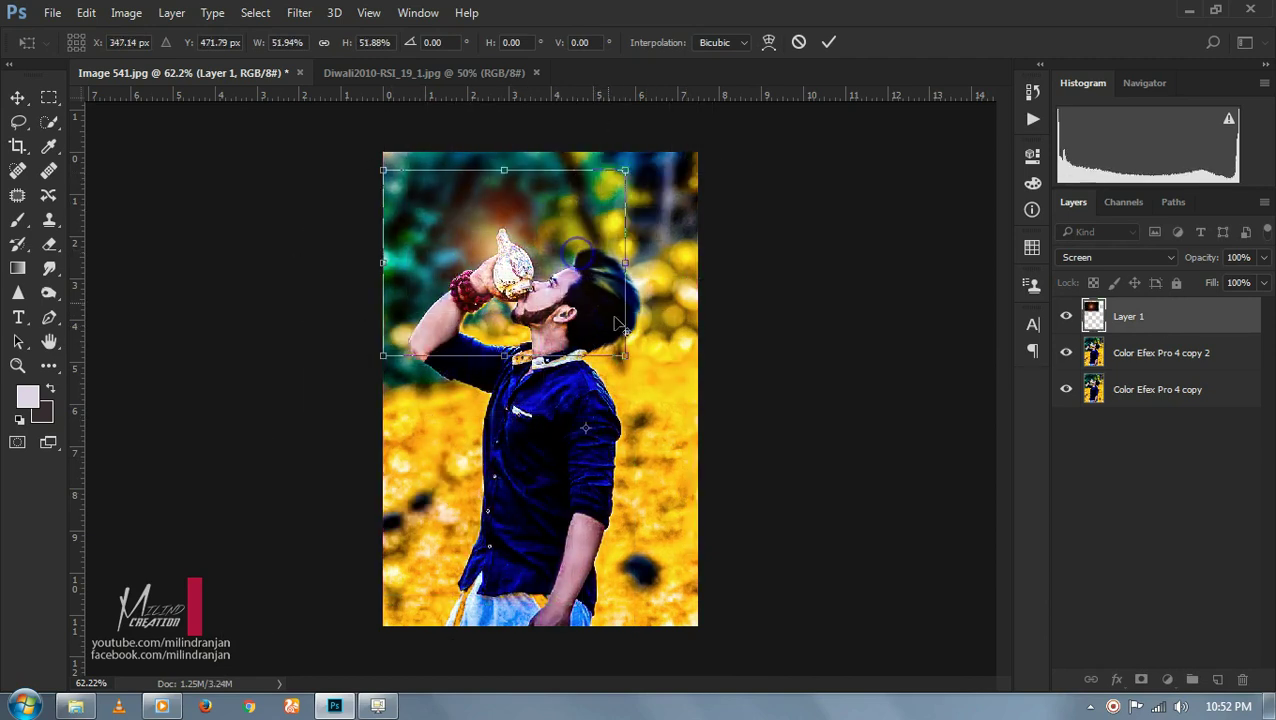
- Shrink the glow to about 36% around the conch and blur it again at radius 29.1
mouse_move(622, 356)
left_mouse_down()
mouse_move(581, 330)
mouse_move(595, 358)
mouse_move(672, 413)
mouse_move(542, 314)
left_mouse_up()
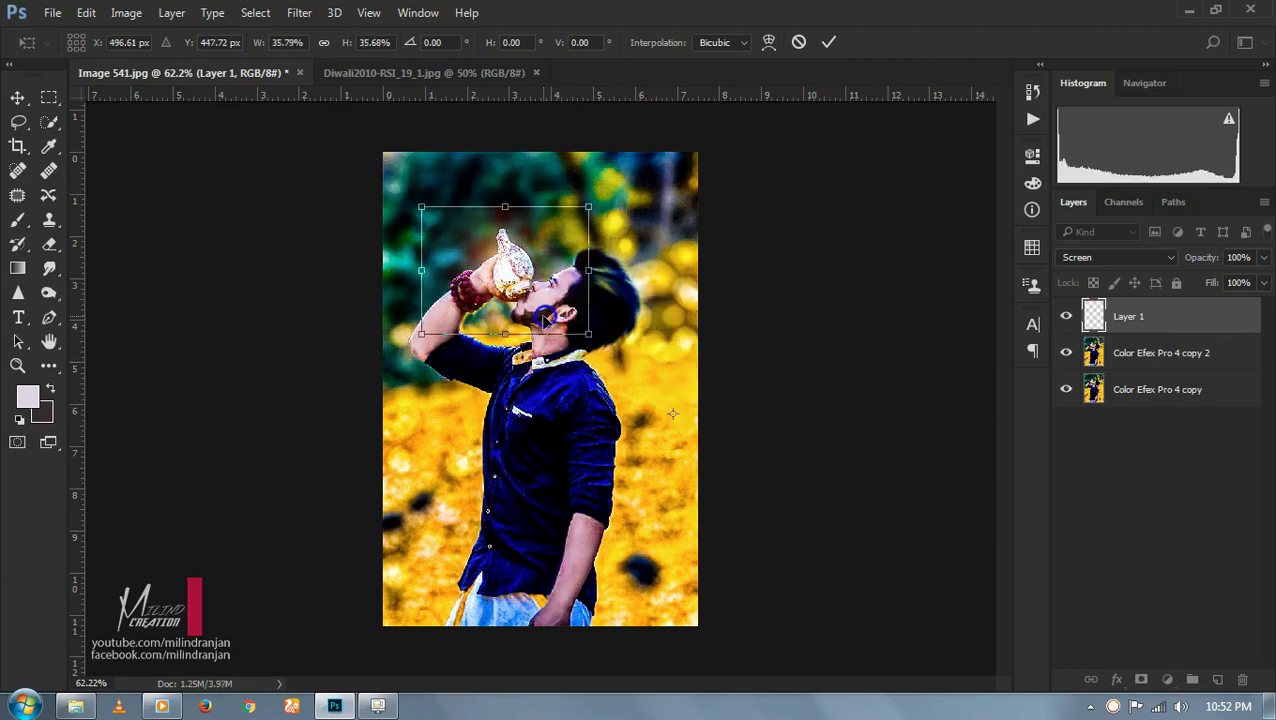
key("Return")
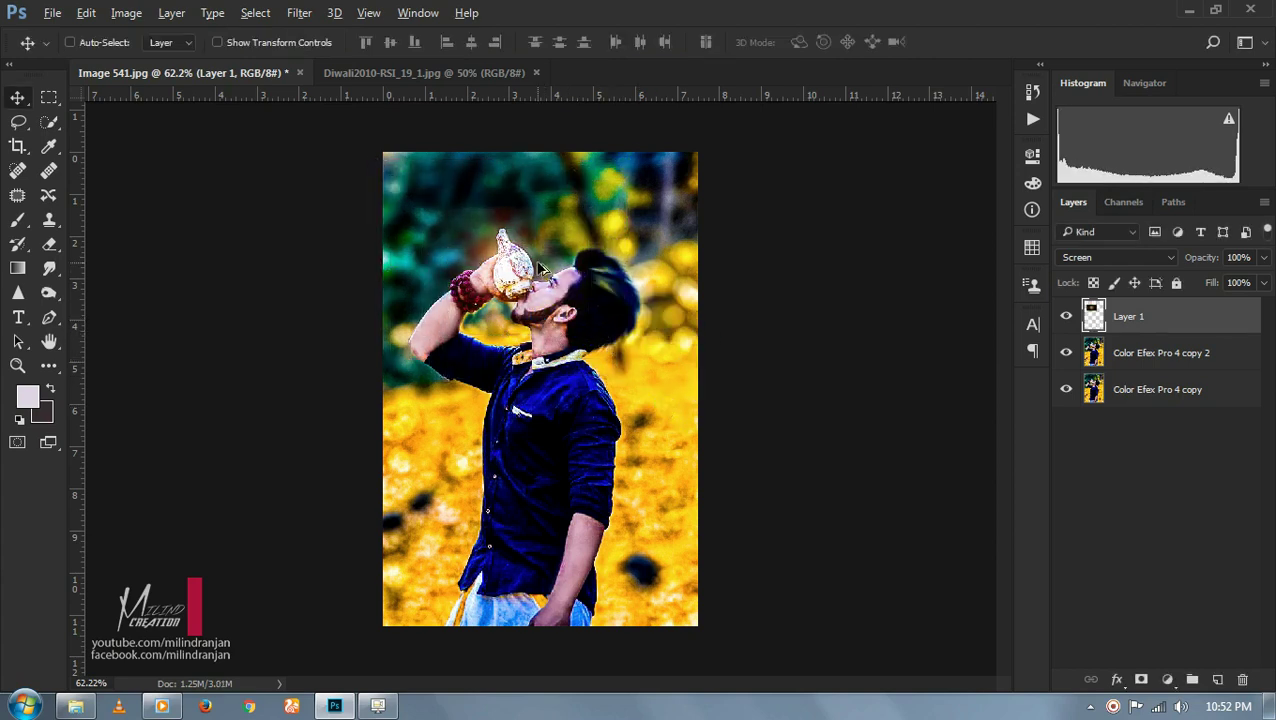
left_click(301, 12)
mouse_move(308, 220)
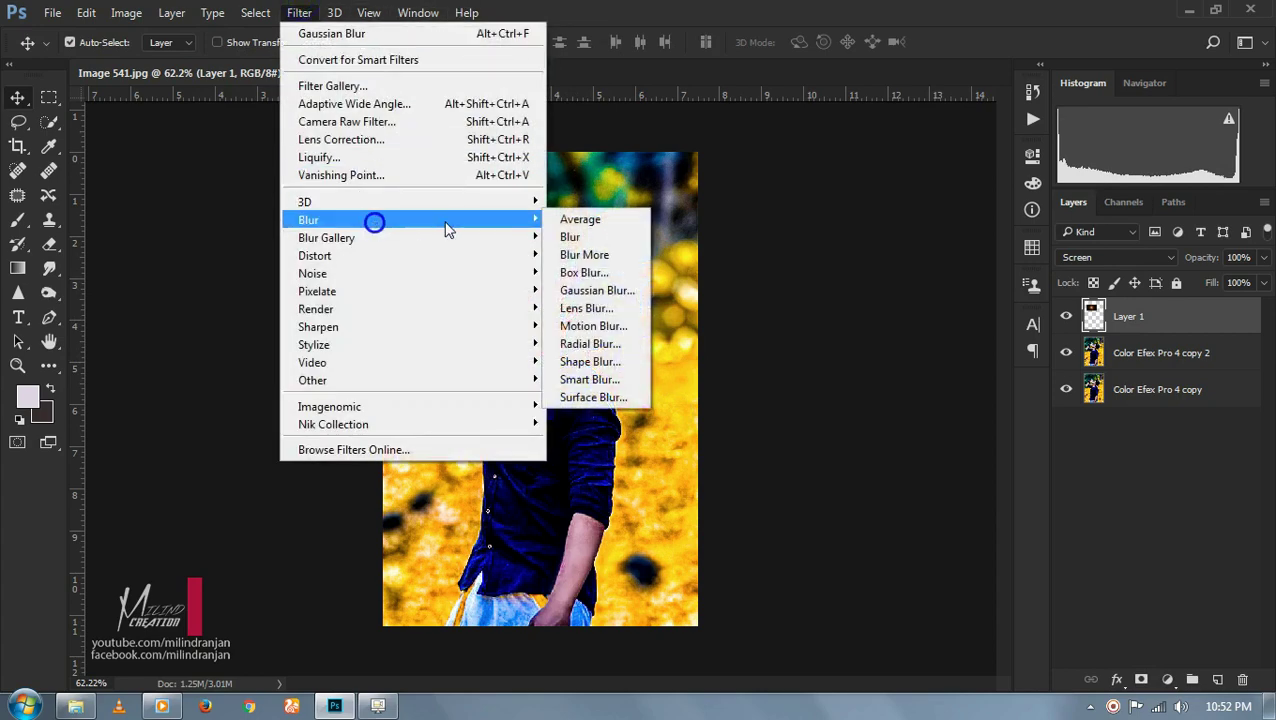
left_click(590, 292)
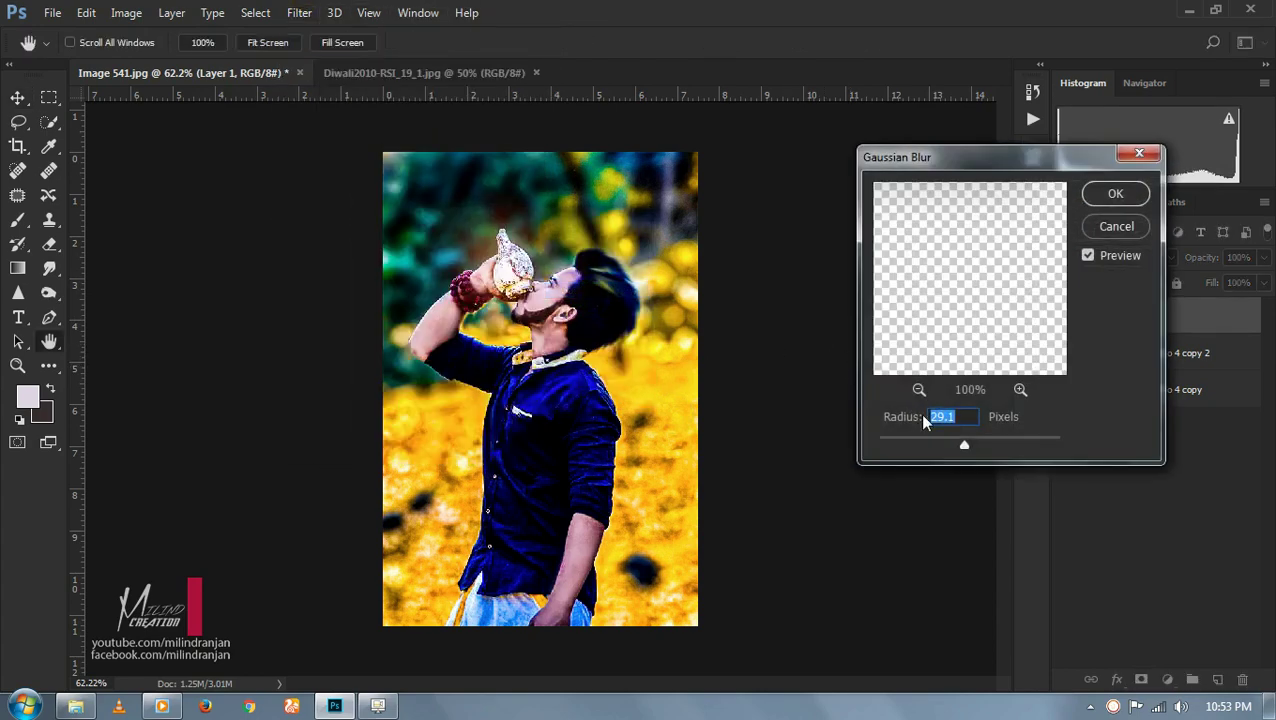
left_click(1115, 193)
scroll(487, 208, "up", 2)
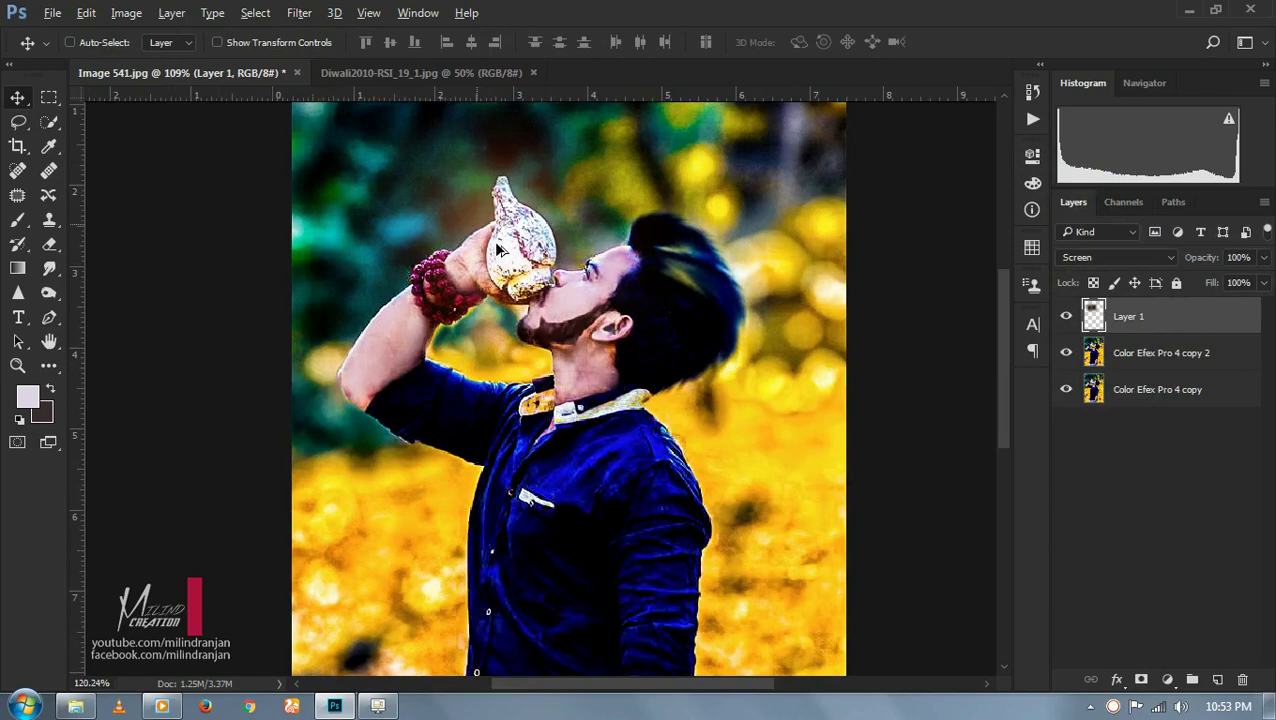
scroll(487, 208, "up", 2)
scroll(505, 212, "down", 3)
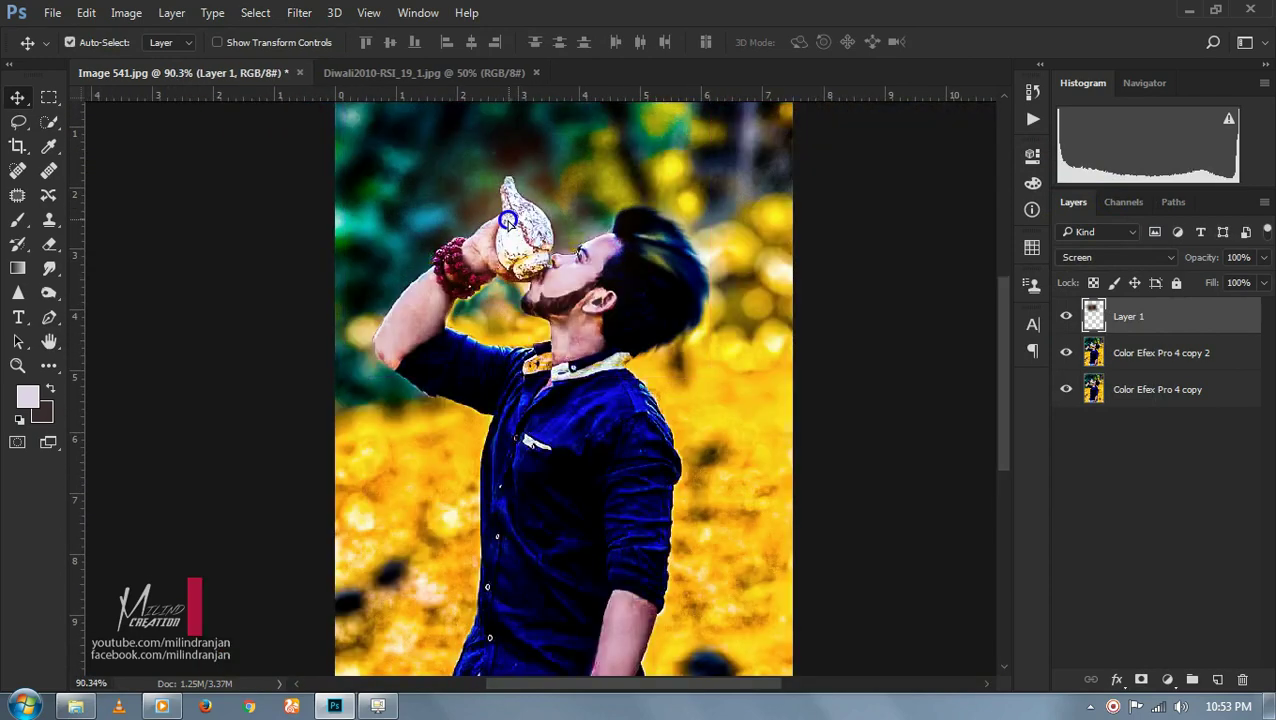
scroll(506, 212, "down", 3)
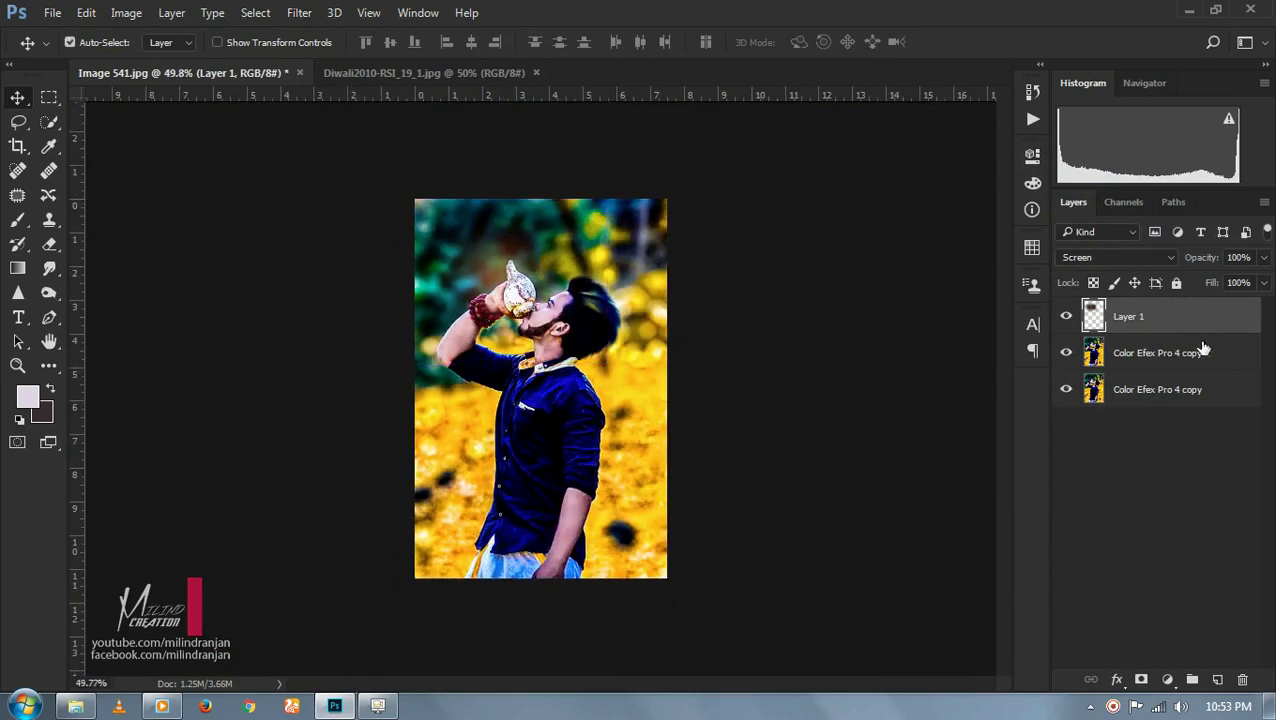
- Create Layer 2 as a merged stamp of the image and duplicate it
left_click(1217, 679)
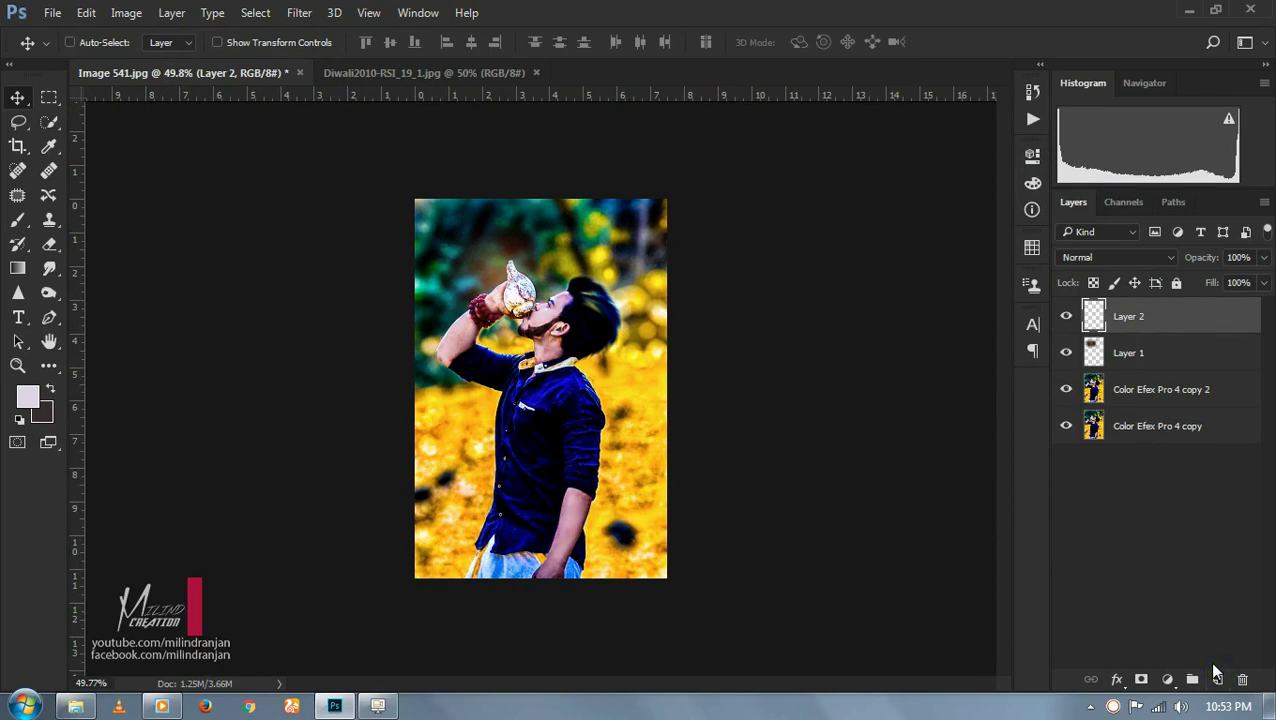
right_click(1136, 316)
left_click(811, 210)
key("Return")
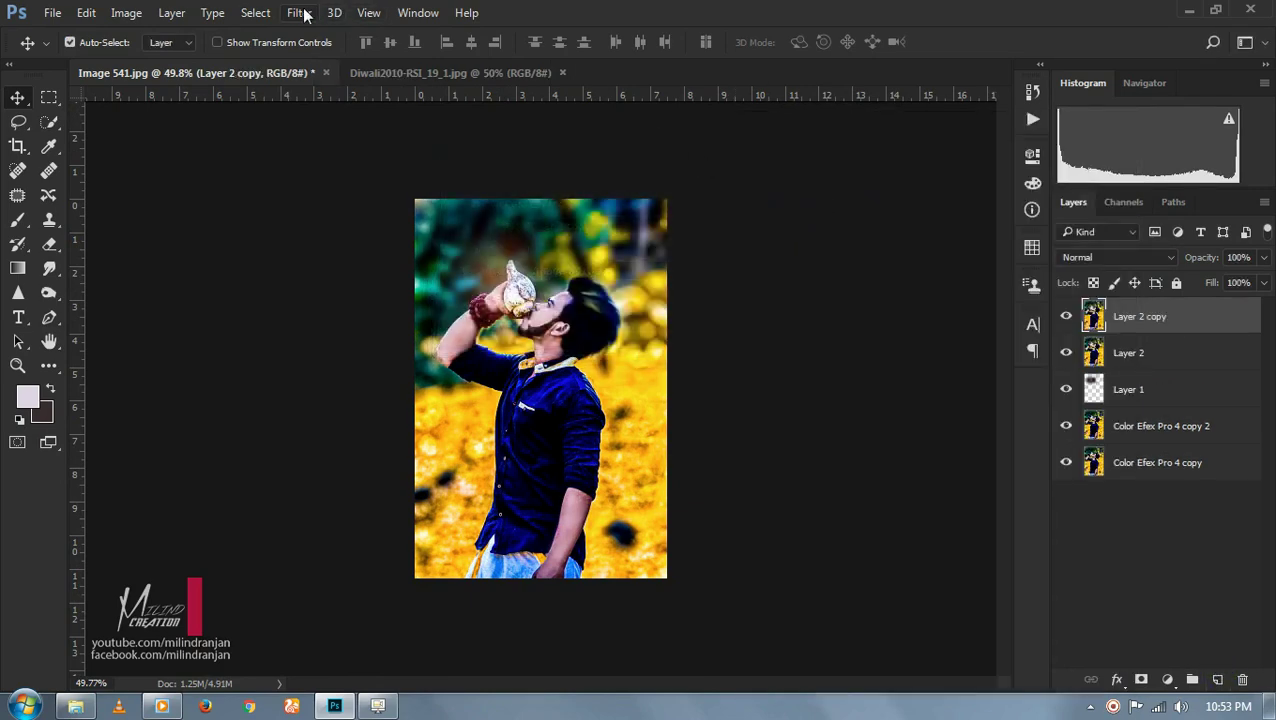
- Add a -16 Highlight Priority post-crop vignette to Layer 2 copy in Camera Raw
left_click(303, 13)
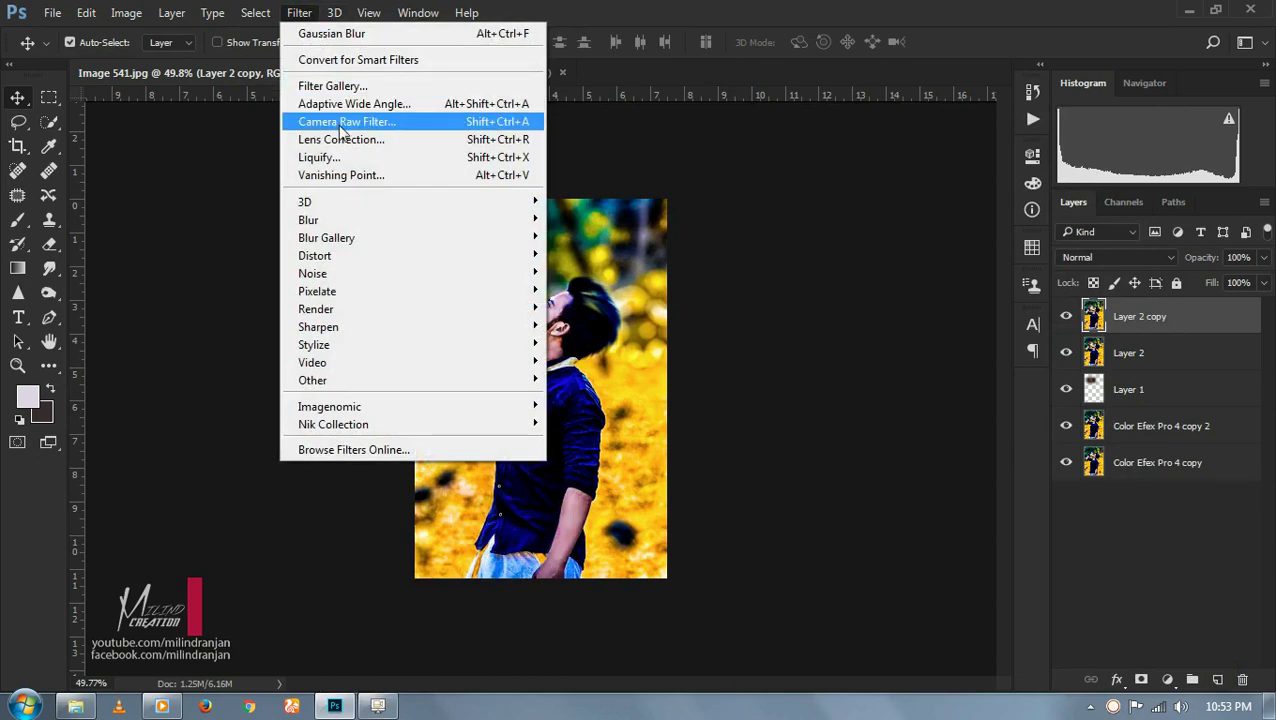
left_click(340, 122)
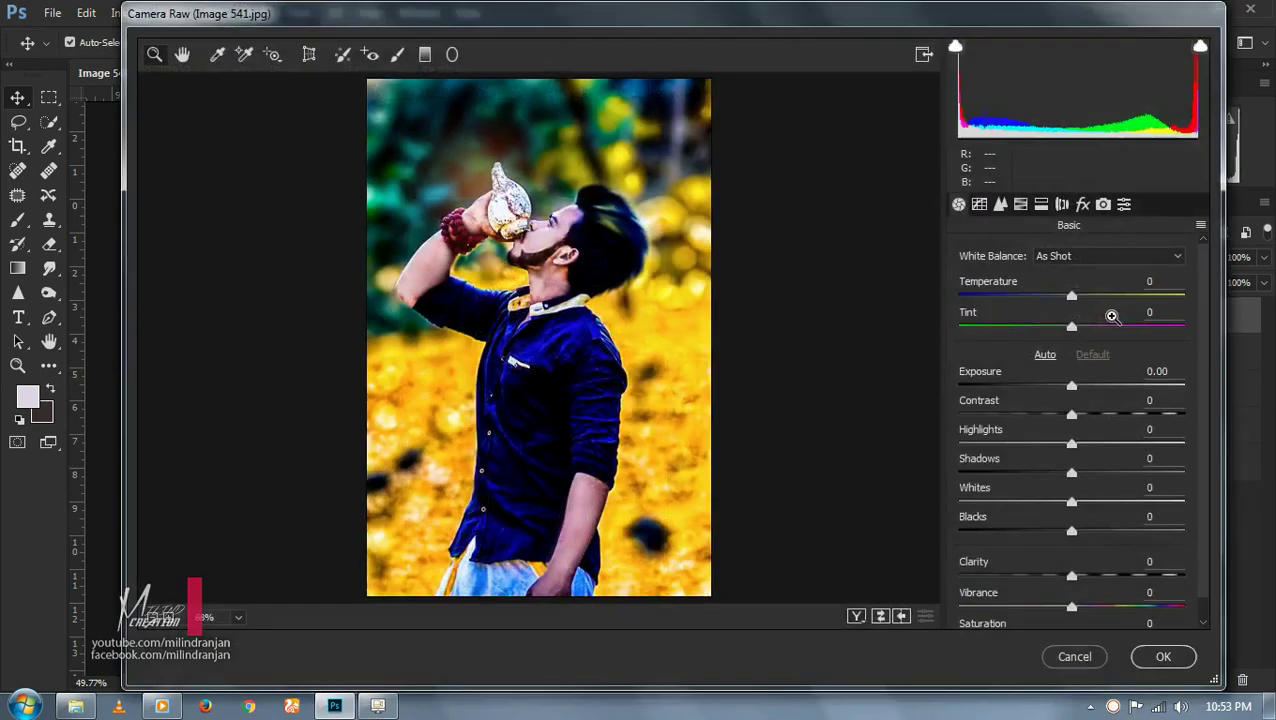
left_click(1082, 204)
mouse_move(1047, 505)
left_mouse_down()
mouse_move(1022, 510)
mouse_move(1057, 512)
left_mouse_up()
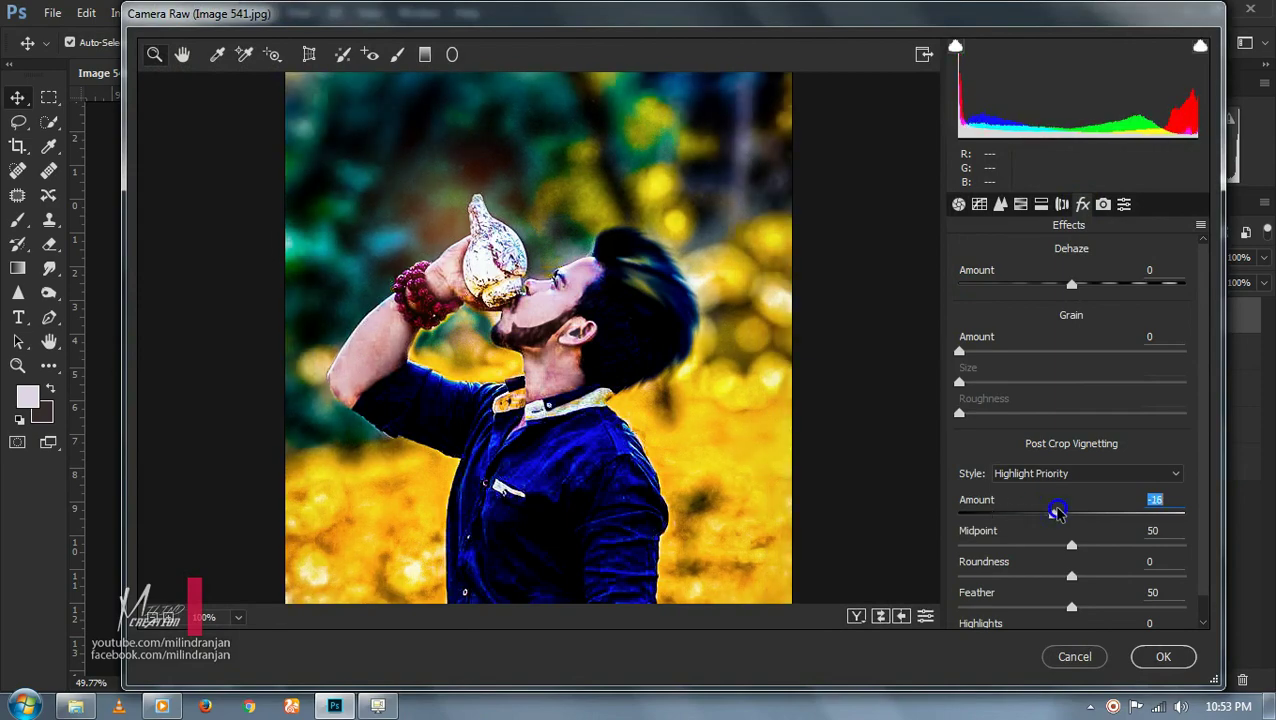
left_click(1163, 657)
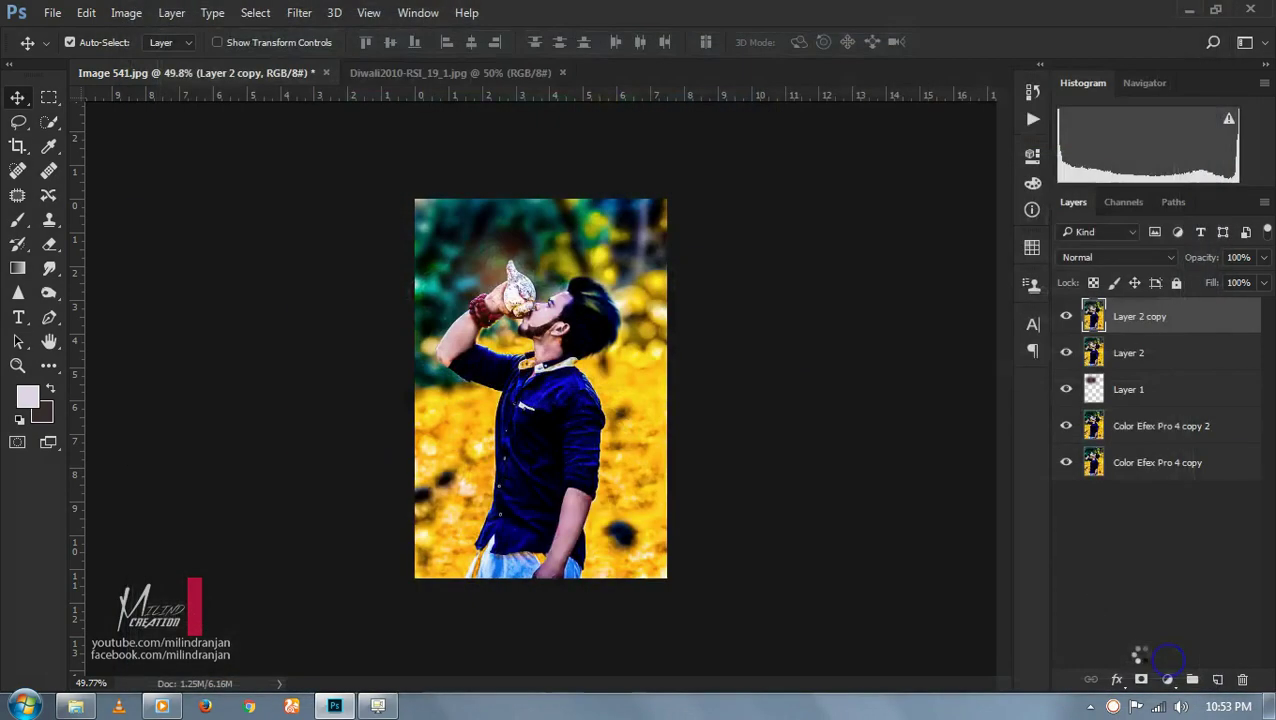
- Select the Mixer Brush and duplicate Layer 2 copy for retouching
scroll(543, 280, "up", 5)
scroll(543, 268, "up", 3)
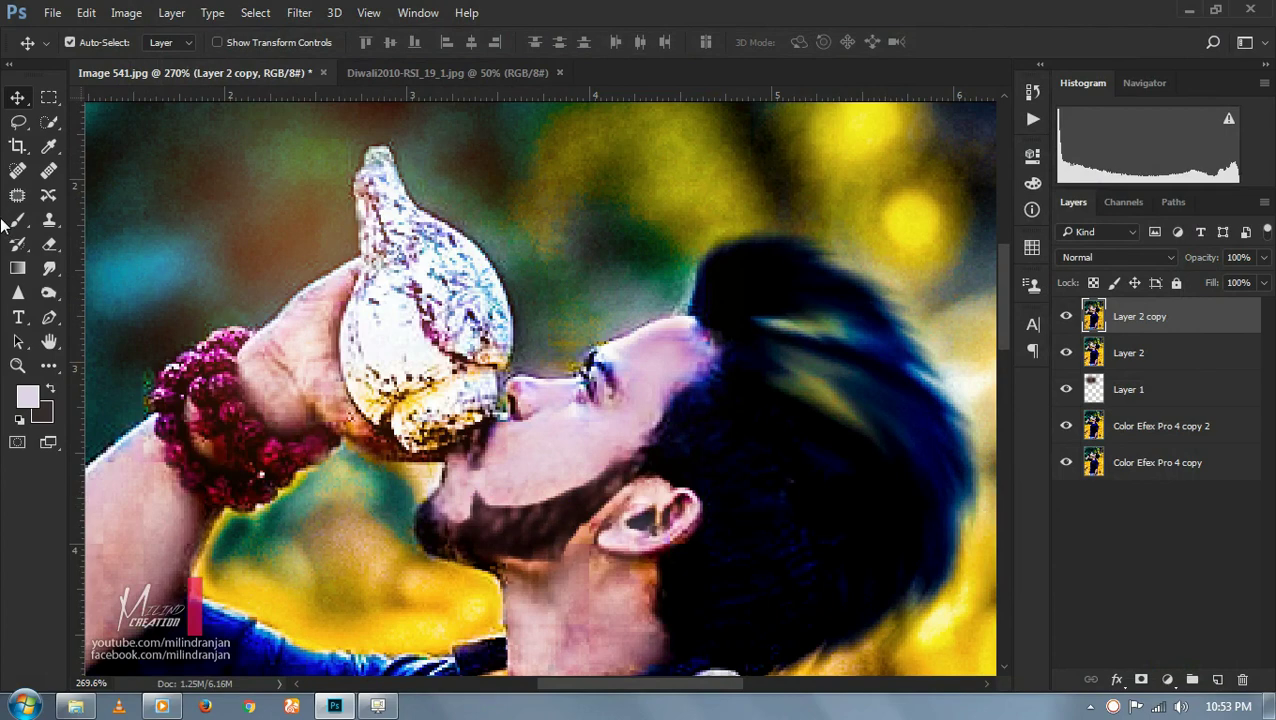
right_click(51, 366)
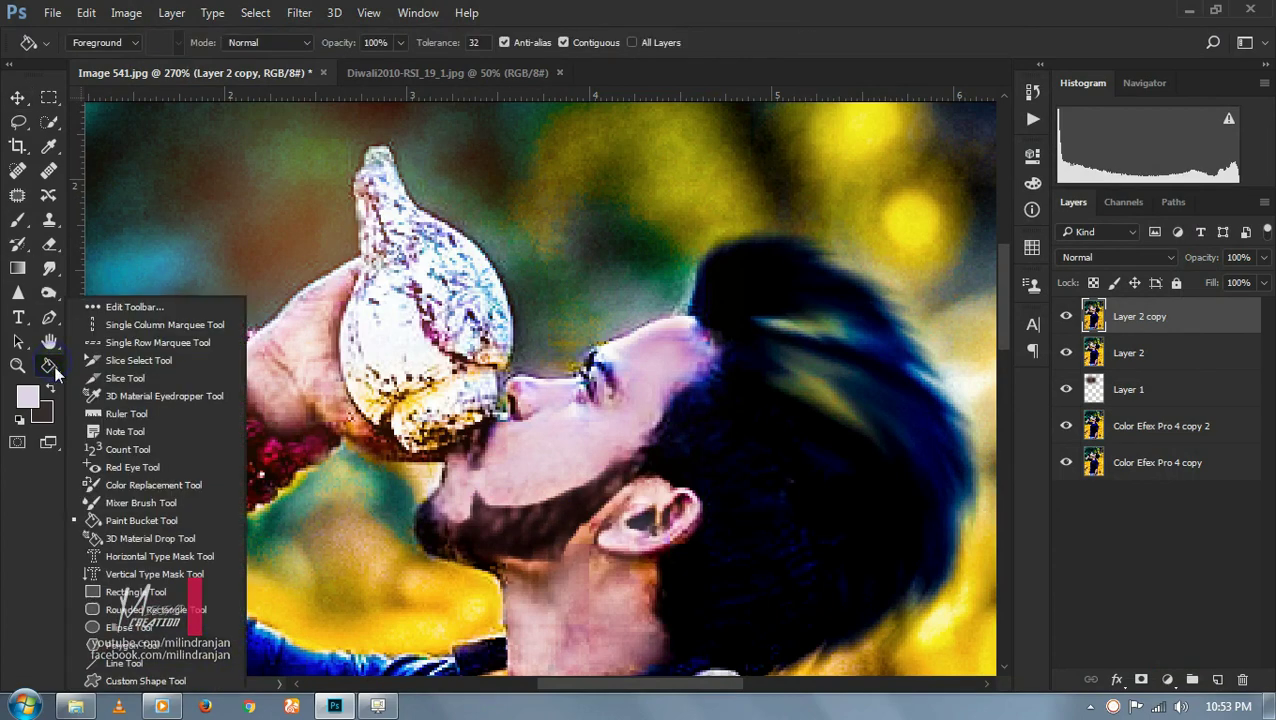
left_click(133, 500)
right_click(752, 355)
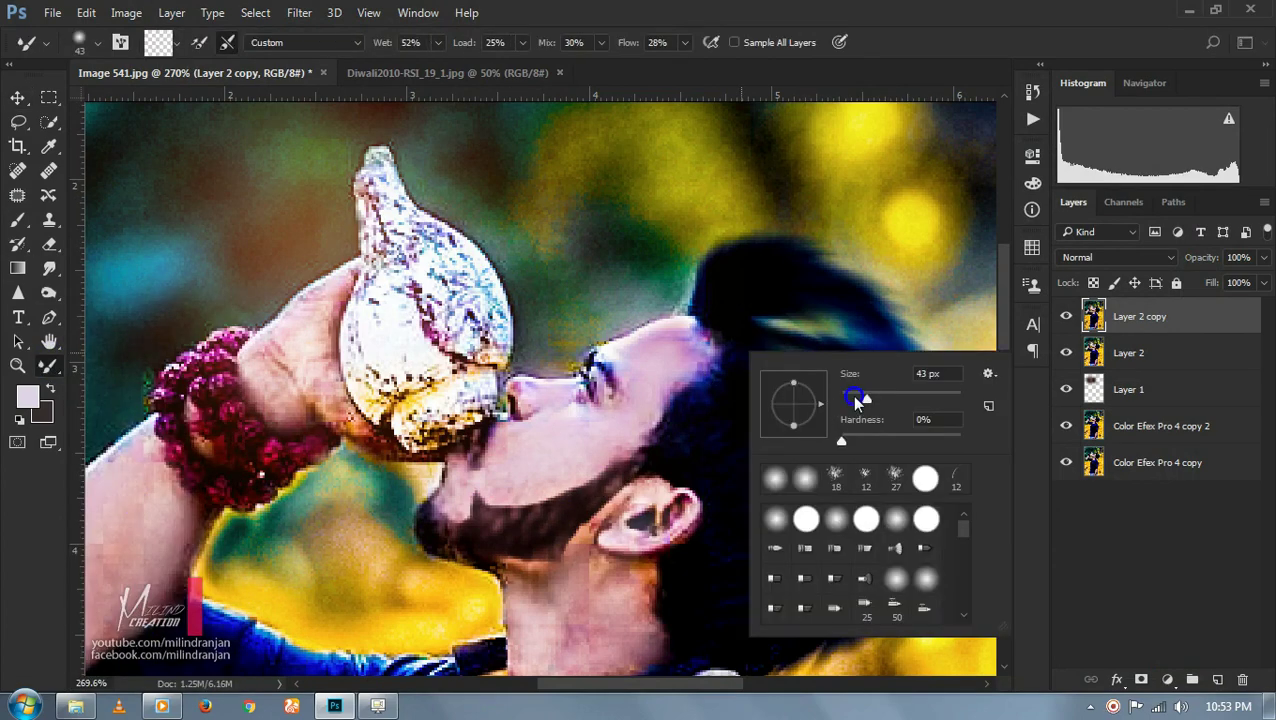
right_click(1138, 322)
left_click(817, 204)
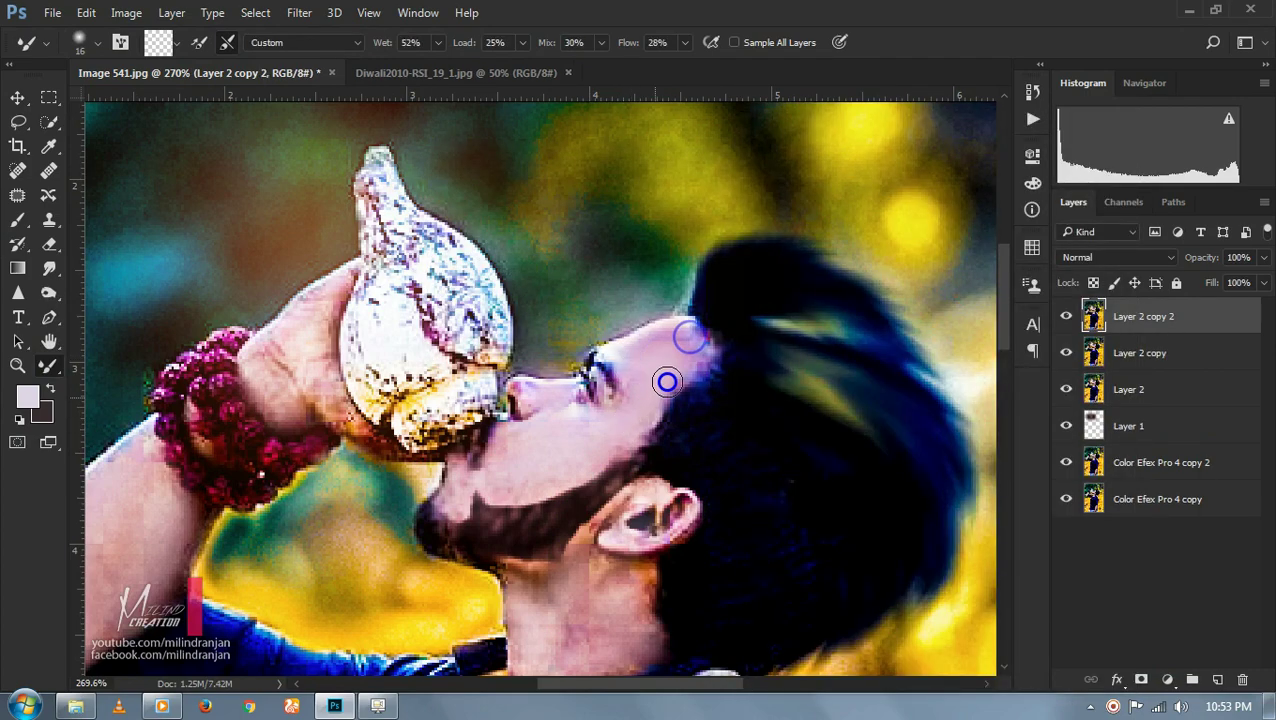
- Blend the skin on the forehead, cheeks and neck with the Mixer Brush
left_click(651, 388)
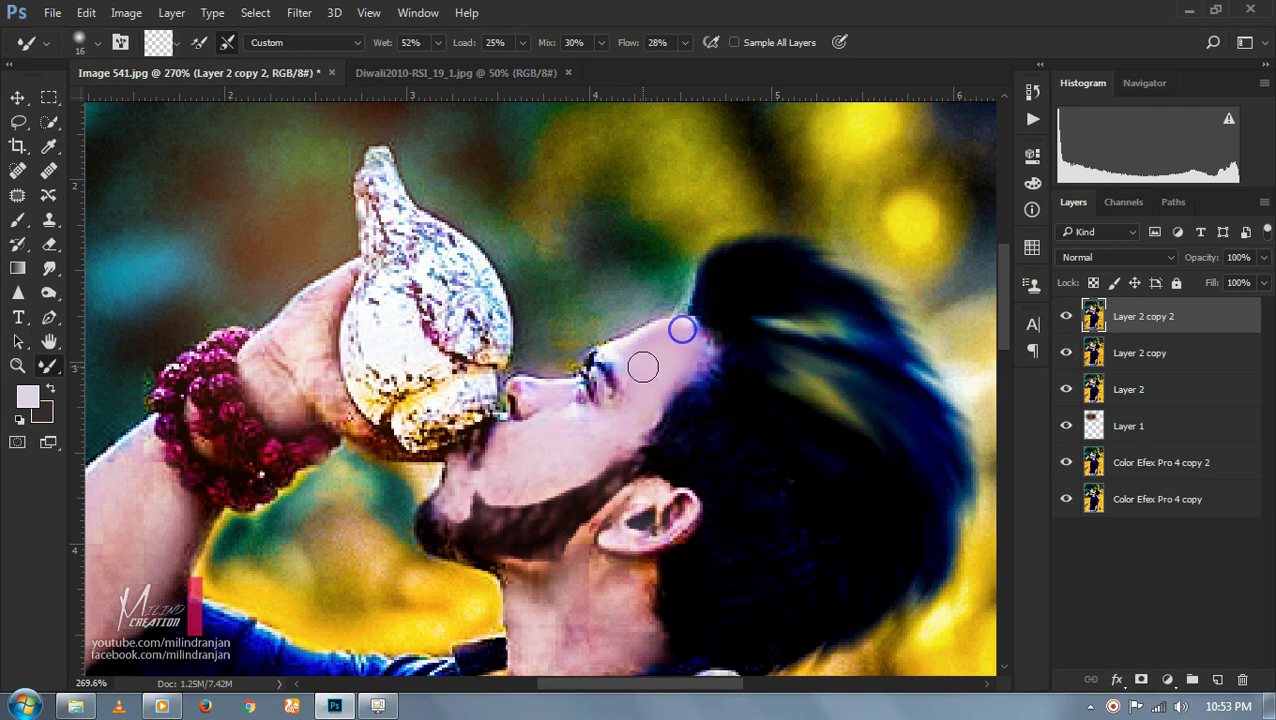
left_click(651, 381)
left_click(659, 404)
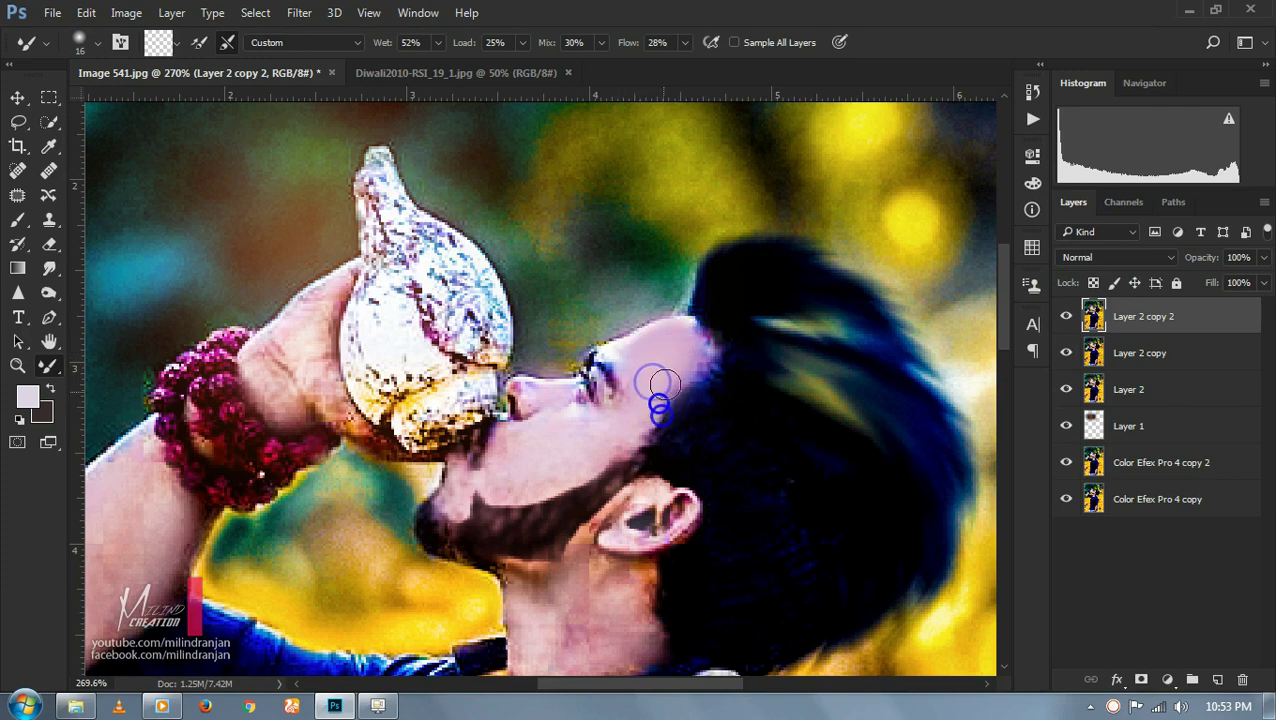
left_click(530, 461)
left_click(493, 473)
left_click(578, 450)
left_click(521, 489)
left_click(600, 450)
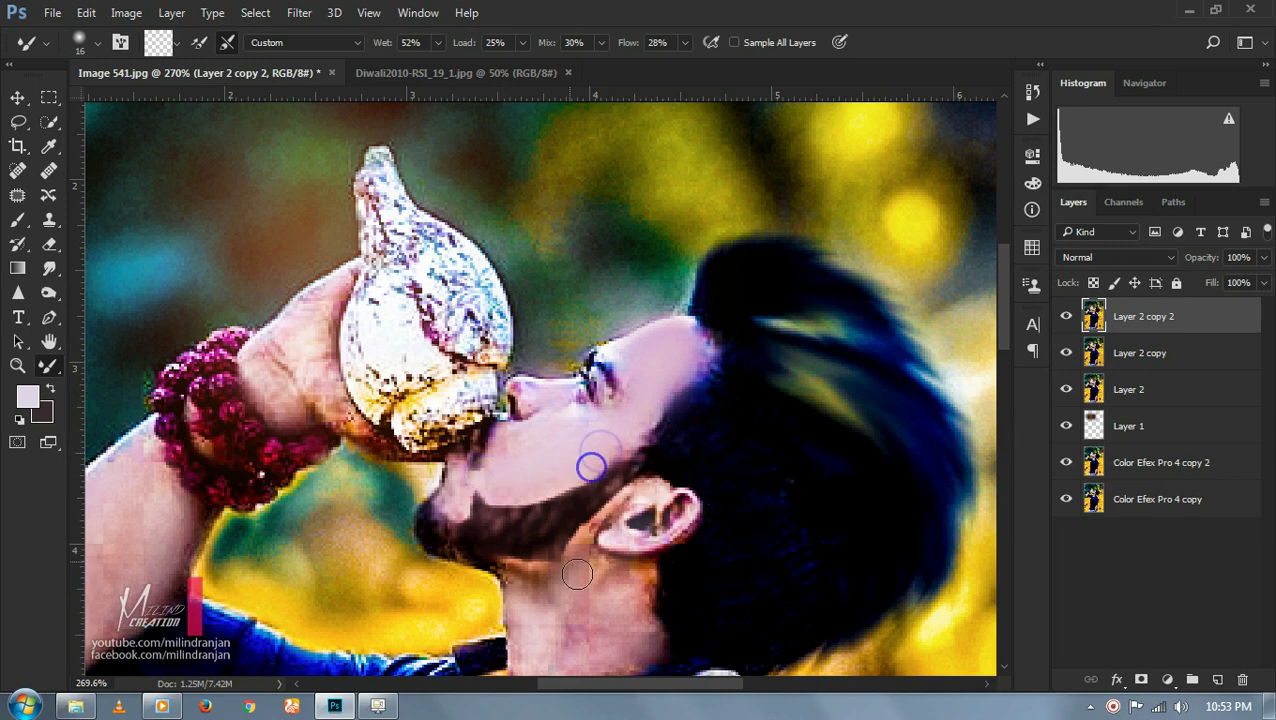
scroll(565, 520, "down", 2)
left_click(570, 509)
left_click(541, 544)
left_click(521, 592)
left_click(555, 533)
left_click(547, 573)
left_click(630, 530)
- With a smaller brush, smooth the neck, jaw, ear, cheek, chin and under-eye skin
right_click(655, 410)
left_click_drag(779, 456, 768, 455)
left_click(590, 565)
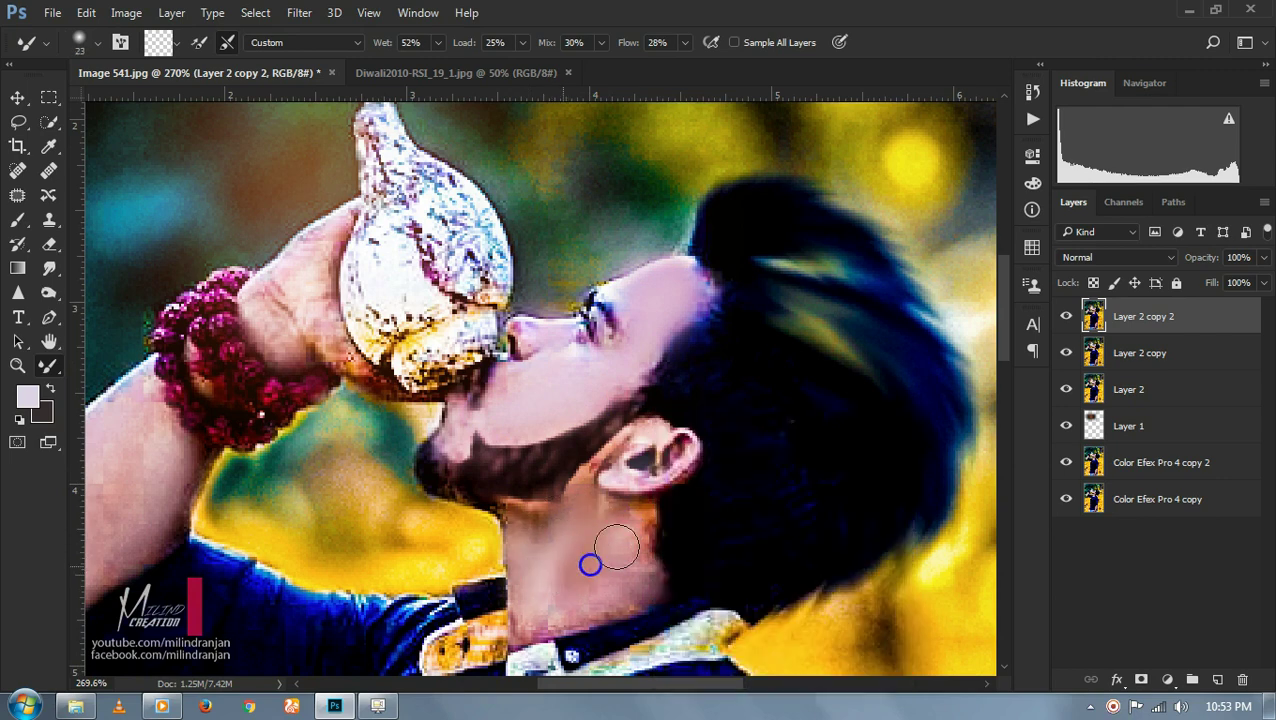
left_click(533, 564)
left_click(521, 590)
left_click(561, 584)
left_click(612, 601)
left_click(644, 580)
left_click(541, 604)
left_click(612, 584)
left_click(618, 520)
left_click(494, 528)
left_click(630, 468)
left_click(675, 450)
left_click(584, 484)
left_click(522, 403)
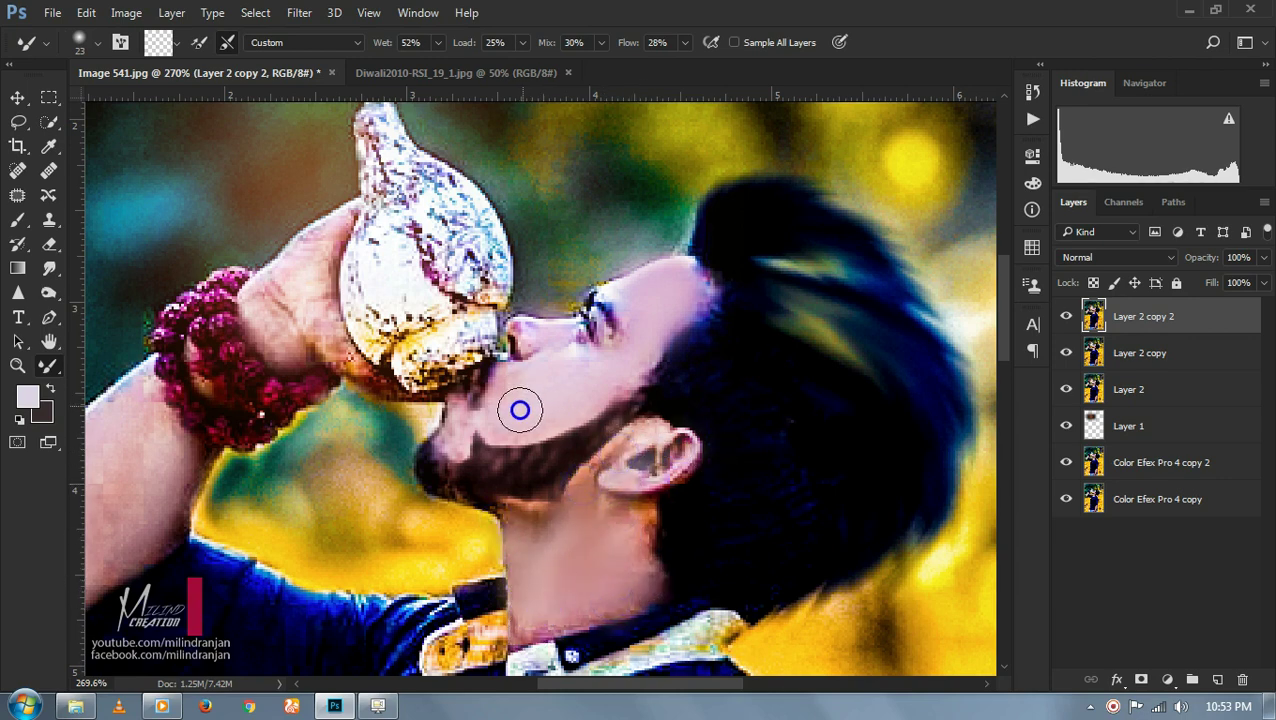
left_click(480, 392)
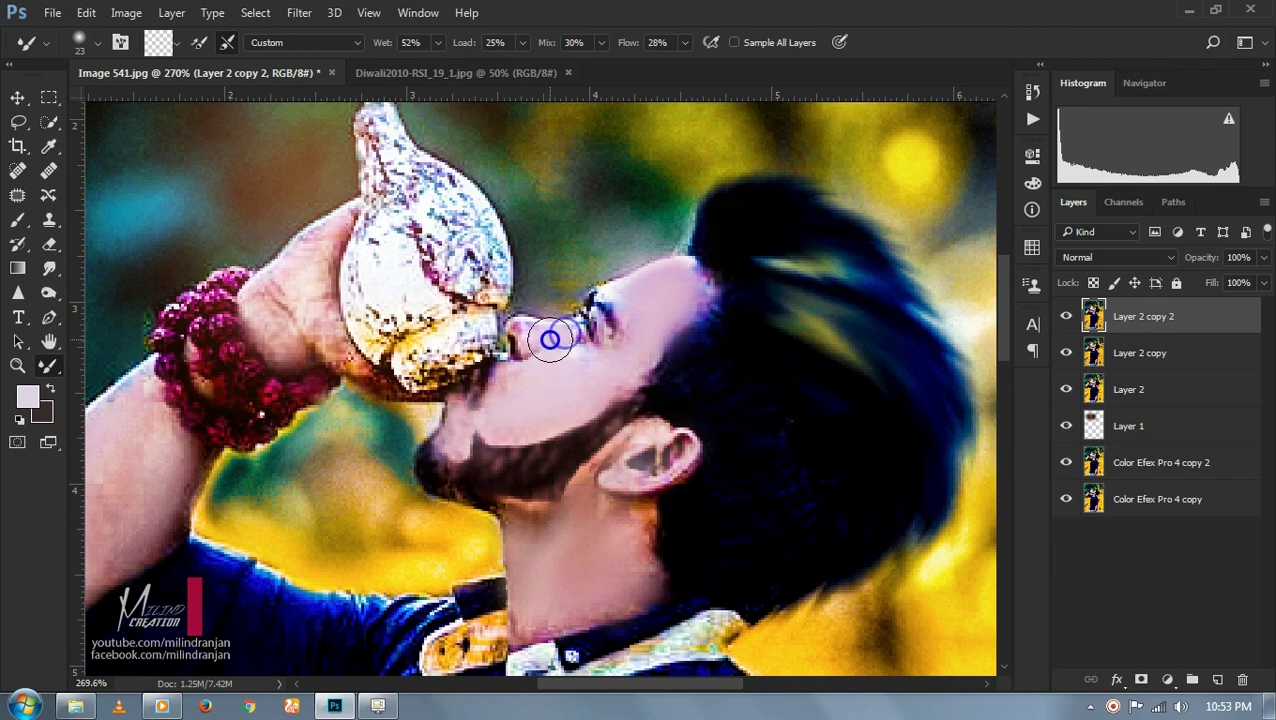
left_click(575, 353)
- Dab the Mixer Brush over the skin below the eye and the arm beside the beads
left_click(636, 333)
left_click(607, 379)
left_click(510, 428)
scroll(590, 384, "left", 10)
left_click(568, 275)
left_click(556, 298)
left_click(609, 256)
scroll(609, 300, "down", 5)
scroll(609, 300, "left", 5)
- Smooth the upper arm skin around the beads with repeated Mixer Brush dabs
left_click(537, 275)
left_click(490, 337)
left_click(581, 242)
left_click(620, 207)
left_click(595, 205)
left_click(627, 285)
left_click(515, 420)
left_click(592, 280)
left_click(533, 355)
left_click(580, 360)
left_click(473, 399)
- Smooth the skin at the elbow and along the rest of the upper arm
scroll(578, 430, "down", 2)
scroll(578, 430, "right", 1)
left_click(440, 383)
left_click(455, 311)
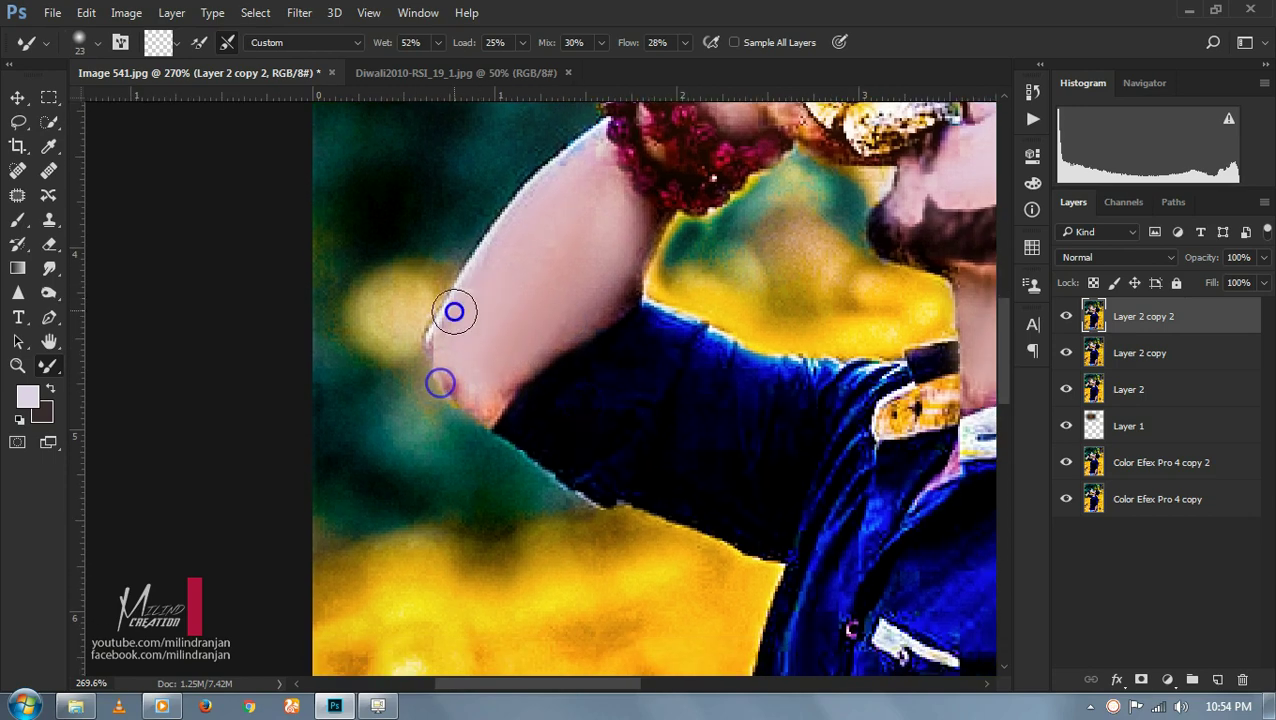
left_click(441, 328)
left_click(484, 271)
left_click(556, 208)
left_click(610, 208)
left_click(625, 279)
left_click(522, 373)
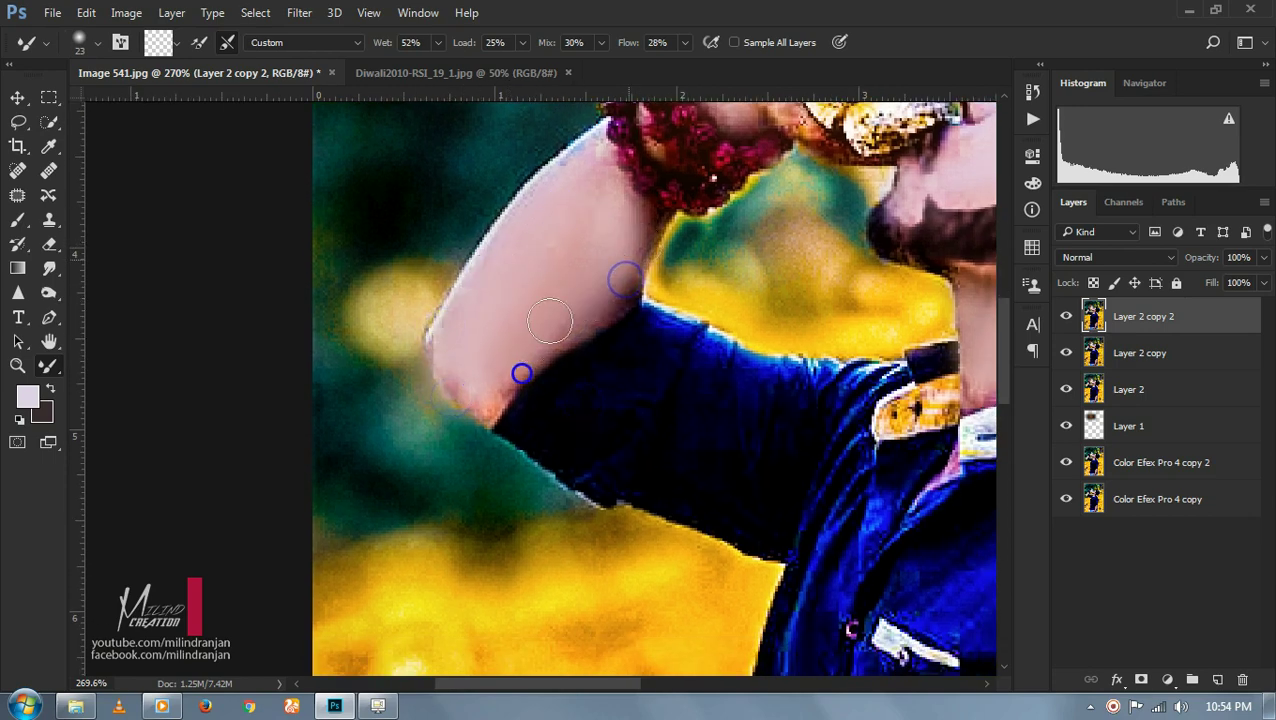
- Pan down the arm and smooth the skin just below the sleeve
scroll(560, 285, "up", 3)
scroll(769, 541, "down", 5)
scroll(769, 541, "right", 3)
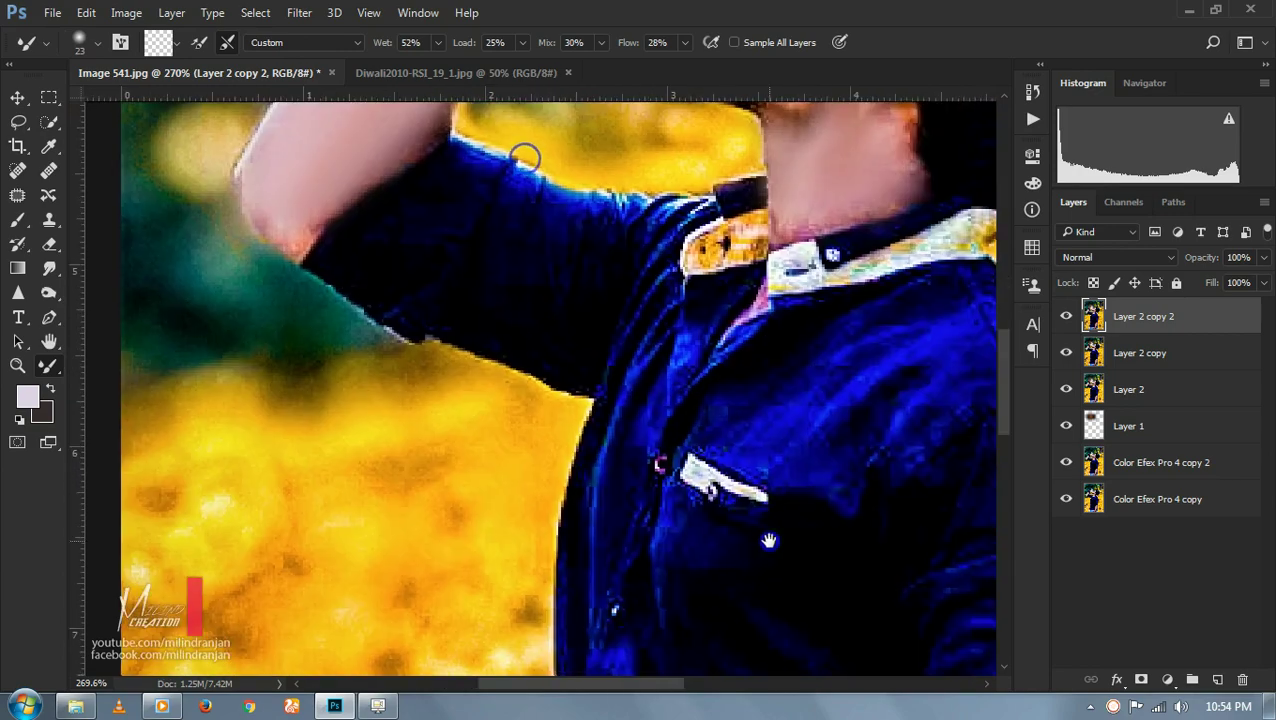
scroll(769, 541, "down", 9)
scroll(769, 541, "right", 4)
scroll(711, 351, "down", 1)
left_click(683, 288)
left_click(672, 325)
left_click(715, 285)
left_click(683, 353)
left_click(763, 313)
left_click(769, 337)
- Smooth the forearm and lower forearm skin with Mixer Brush dabs
left_click(740, 464)
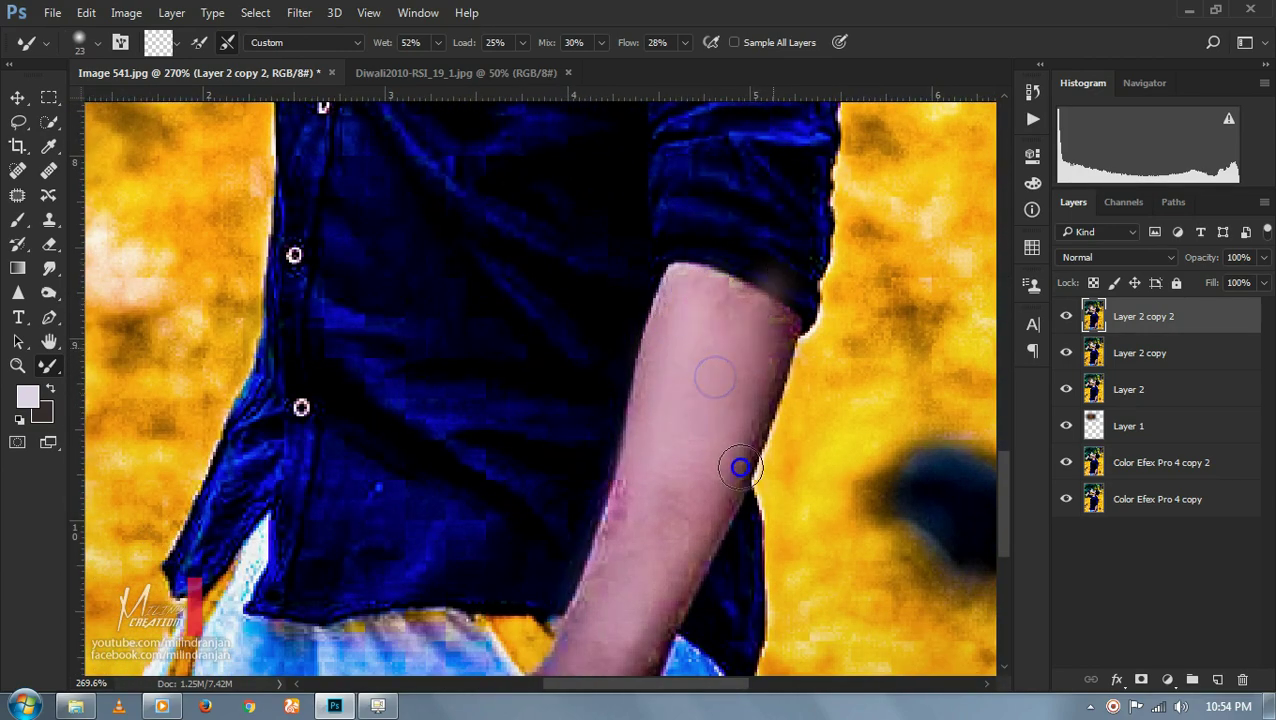
left_click(689, 530)
left_click(646, 566)
left_click(652, 532)
left_click(635, 515)
left_click(641, 484)
left_click(564, 652)
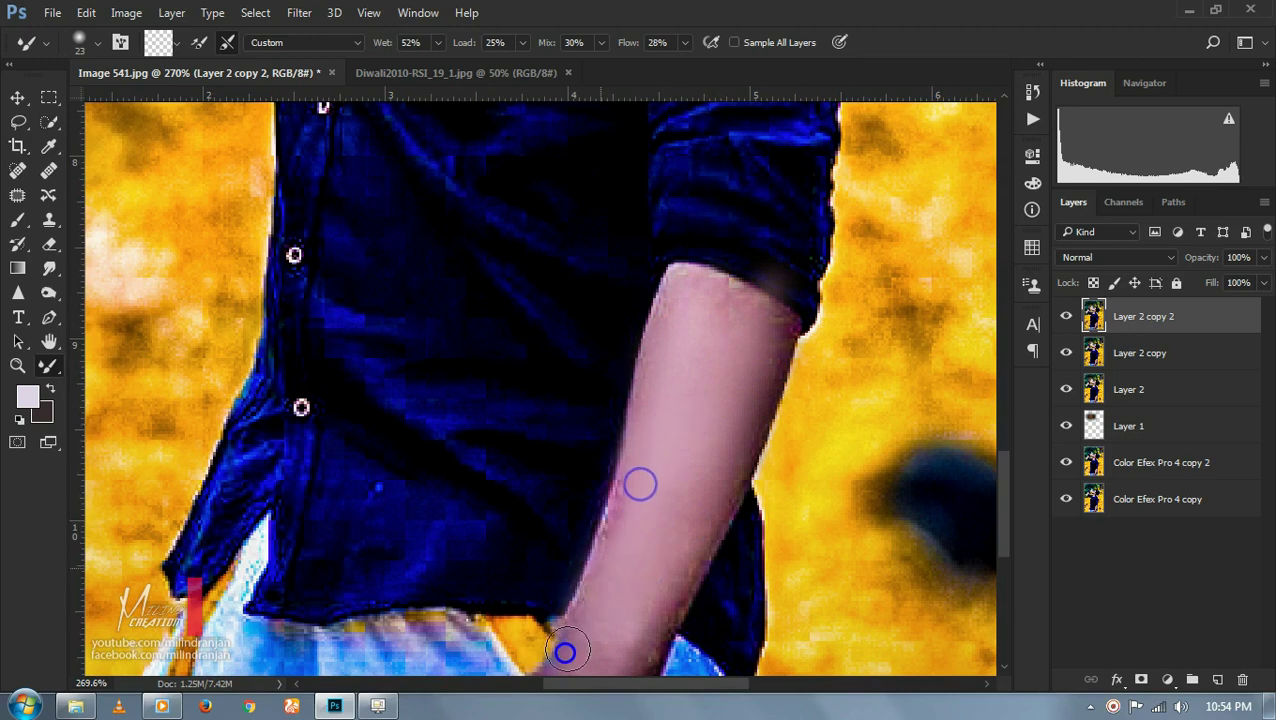
scroll(600, 500, "down", 5)
left_click(644, 399)
left_click(590, 507)
left_click(544, 541)
- Blend the forearm skin down into the wrist and hand, then zoom out to review
left_click(573, 496)
left_click(578, 595)
left_click(613, 541)
left_click_drag(662, 478, 644, 581)
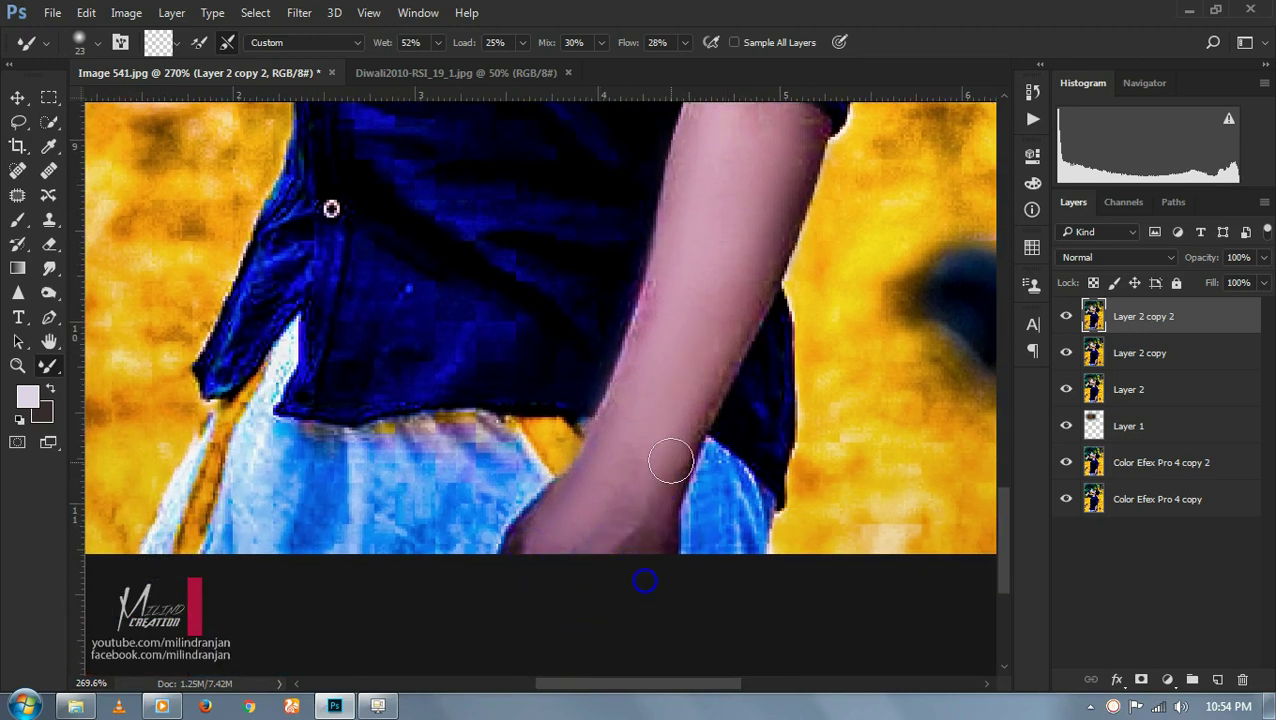
scroll(692, 460, "up", 2)
left_click_drag(740, 376, 709, 521)
left_click(672, 609)
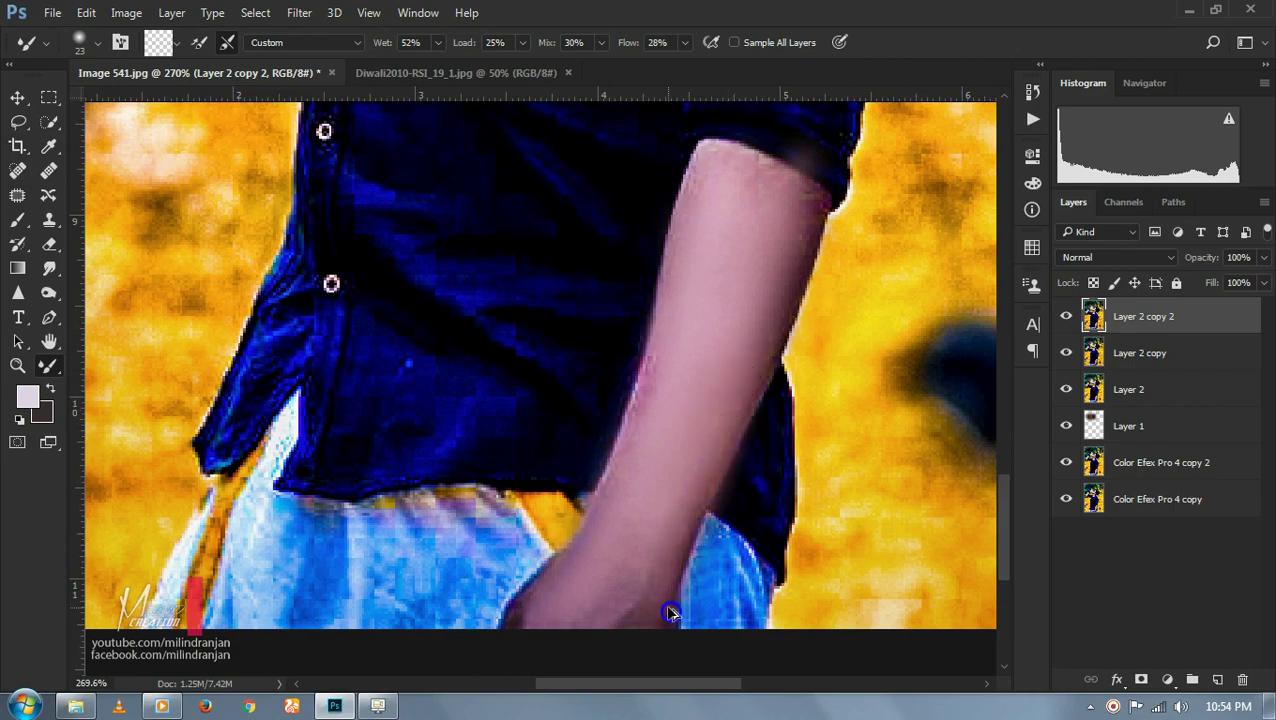
scroll(670, 535, "down", 3)
scroll(662, 520, "down", 3)
scroll(558, 268, "up", 2)
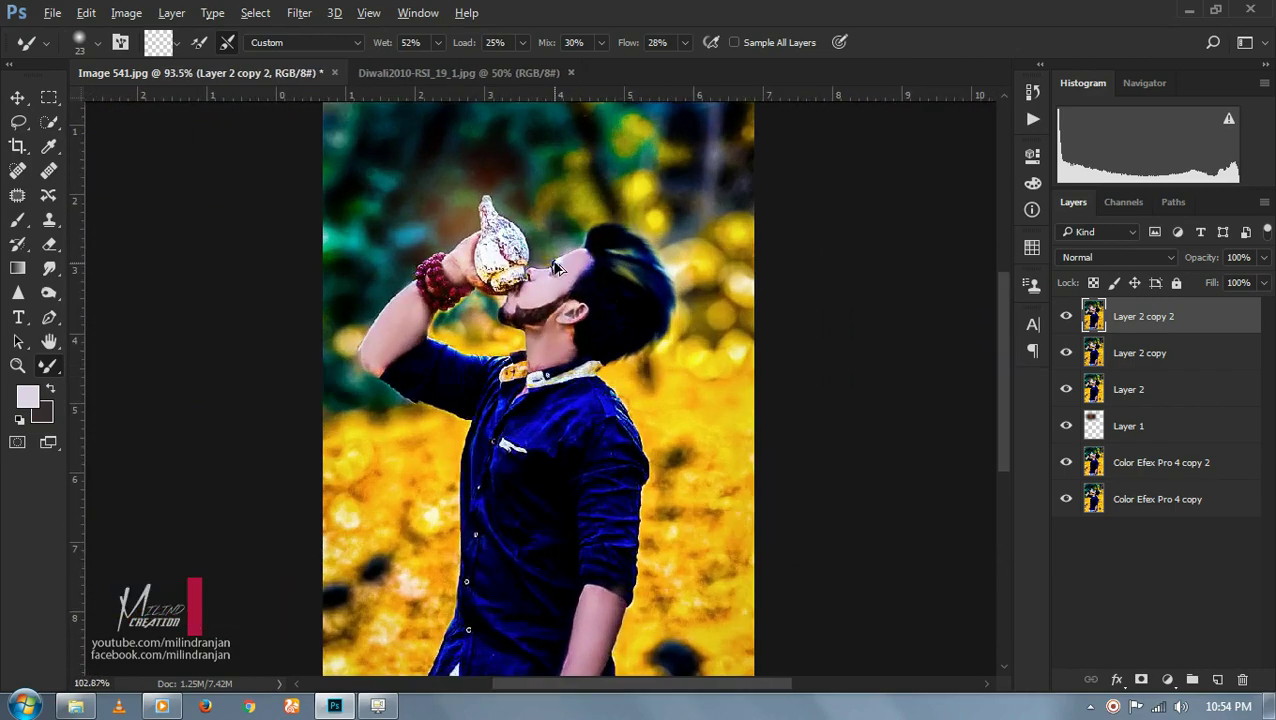
scroll(558, 268, "up", 3)
- Toggle Layer 2 copy 2's visibility to compare before and after the retouching
left_click(1072, 315)
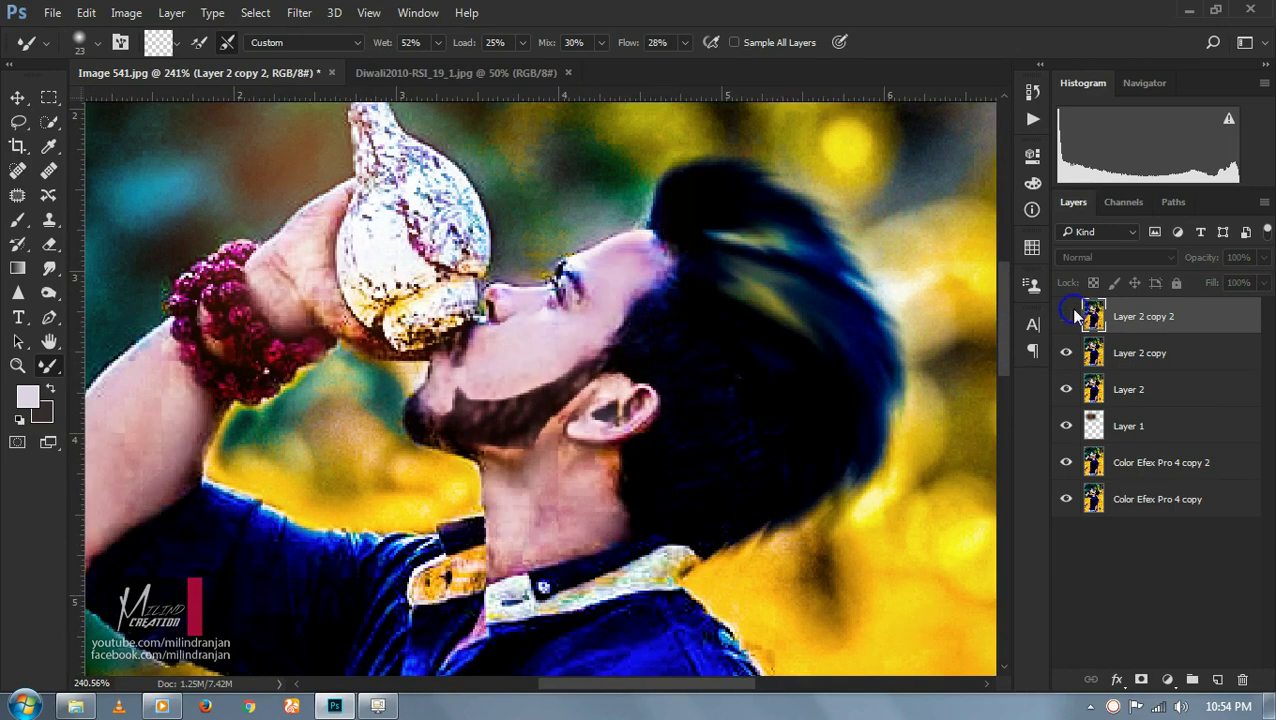
scroll(760, 400, "down", 2)
scroll(735, 410, "down", 3)
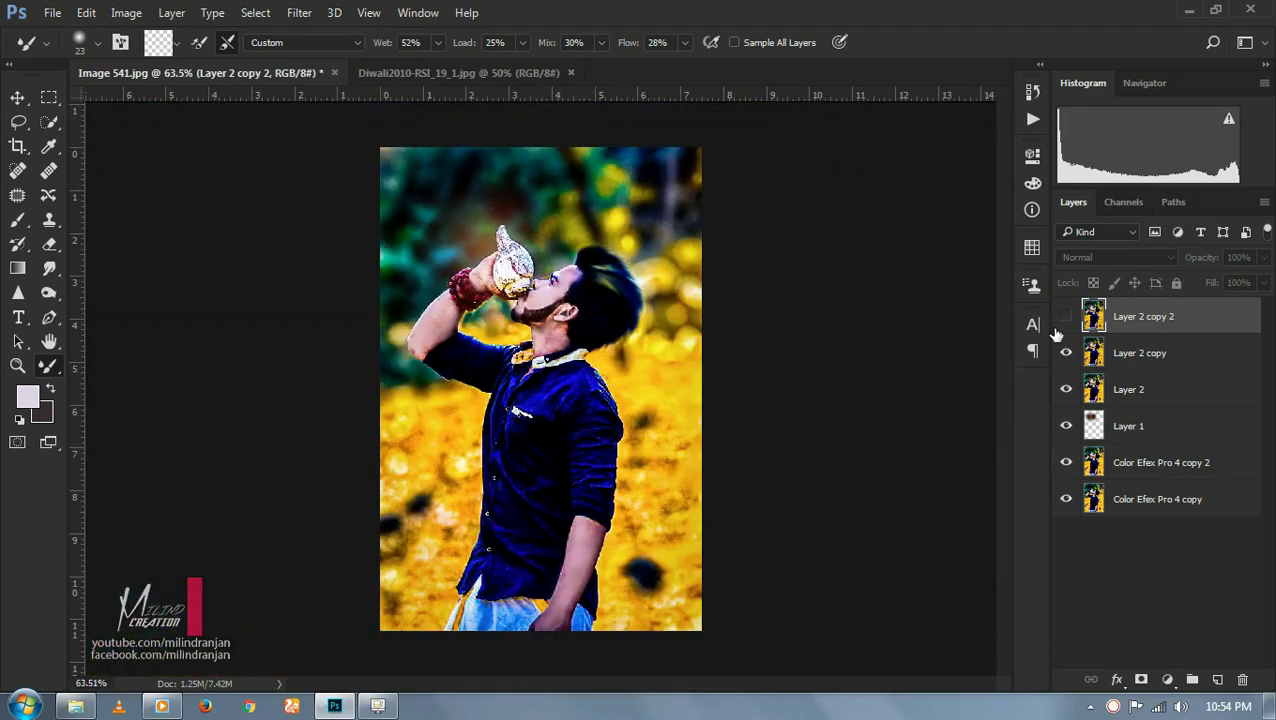
left_click(1067, 317)
left_click(1067, 317)
- Merge Layer 2 copy 2 with Layer 2 copy and duplicate the merged layer
left_click(1160, 360, "ctrl")
right_click(1160, 364)
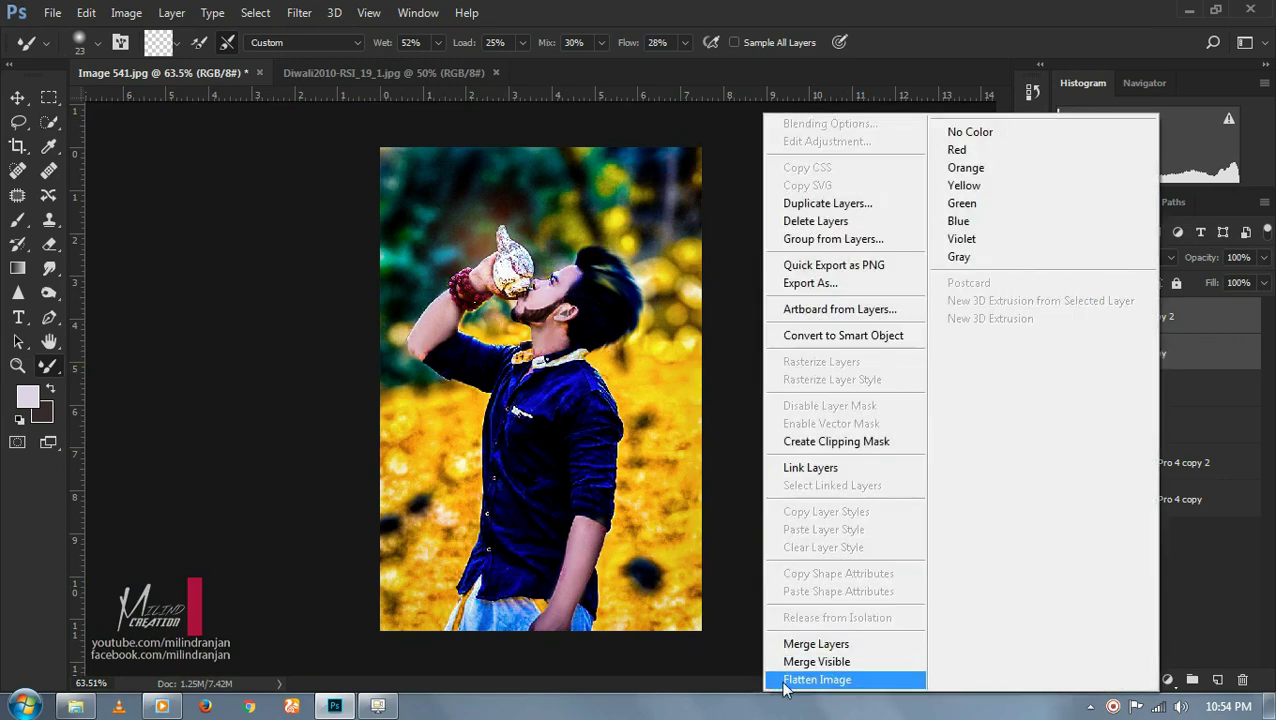
left_click(835, 643)
right_click(1145, 316)
left_click(810, 200)
- Apply the GREYCstoration filter at strength 10 to the duplicated layer
left_click(299, 12)
mouse_move(312, 273)
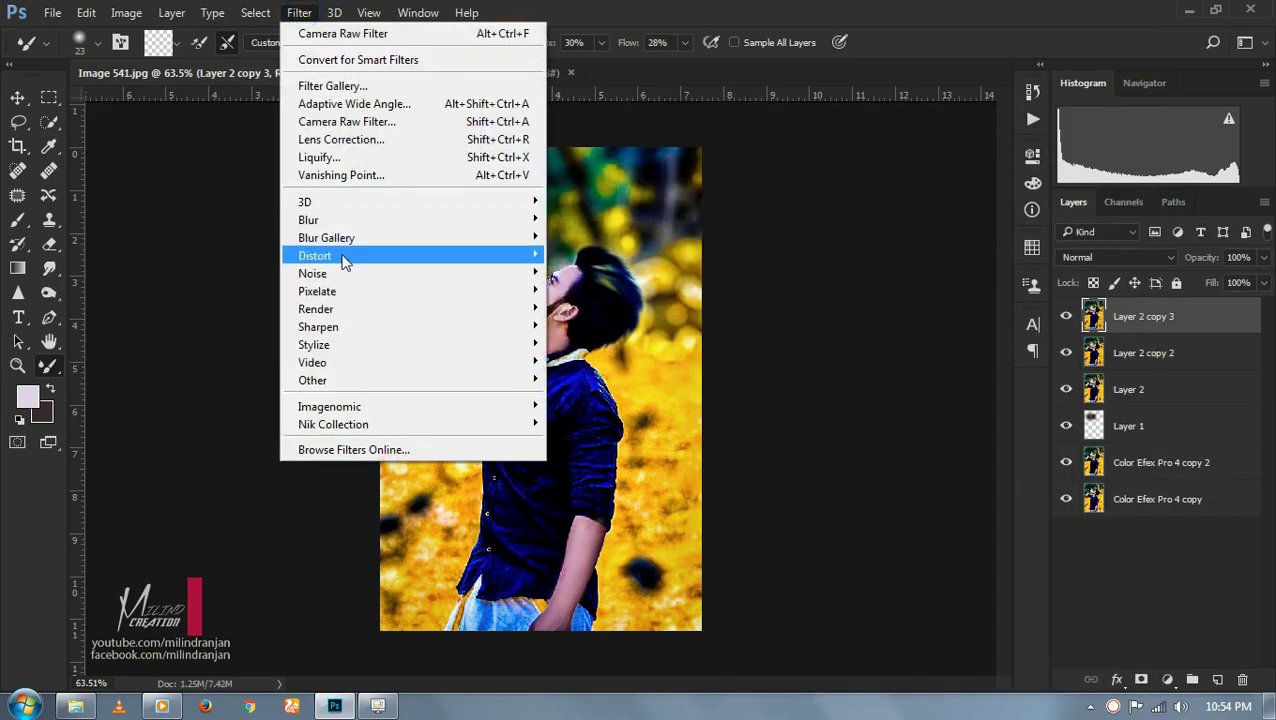
left_click(648, 326)
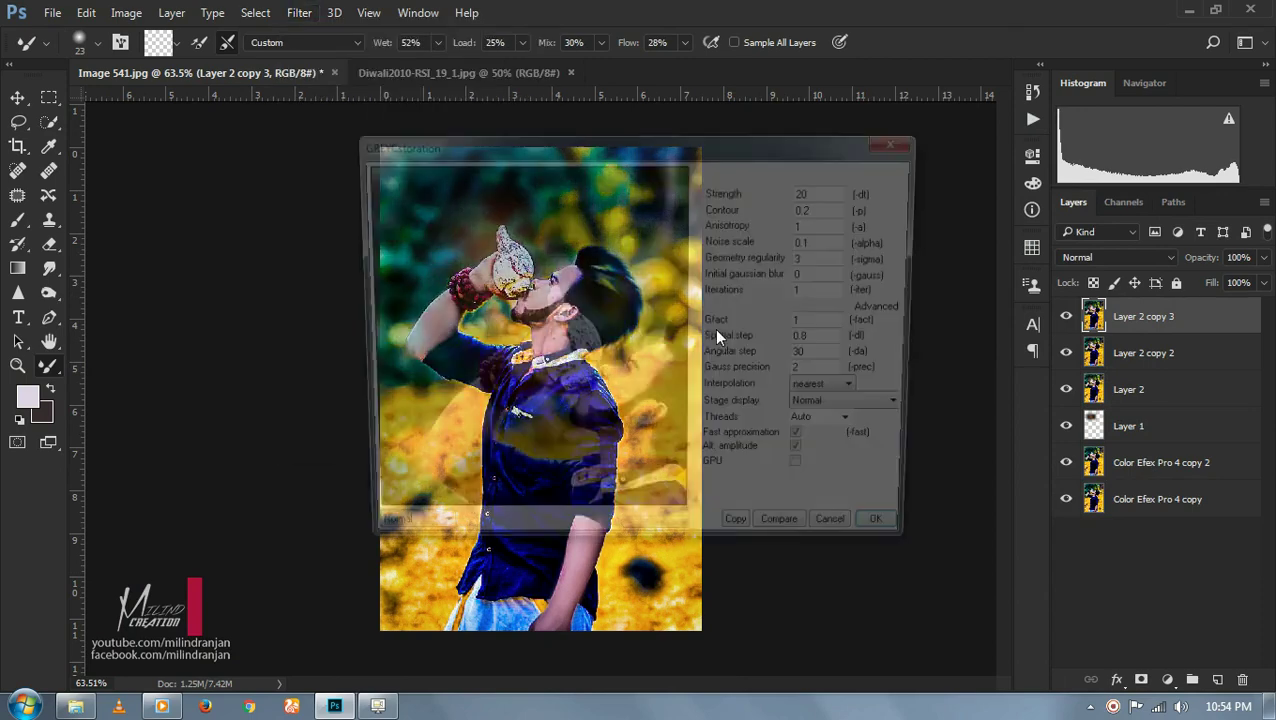
left_click_drag(640, 441, 530, 340)
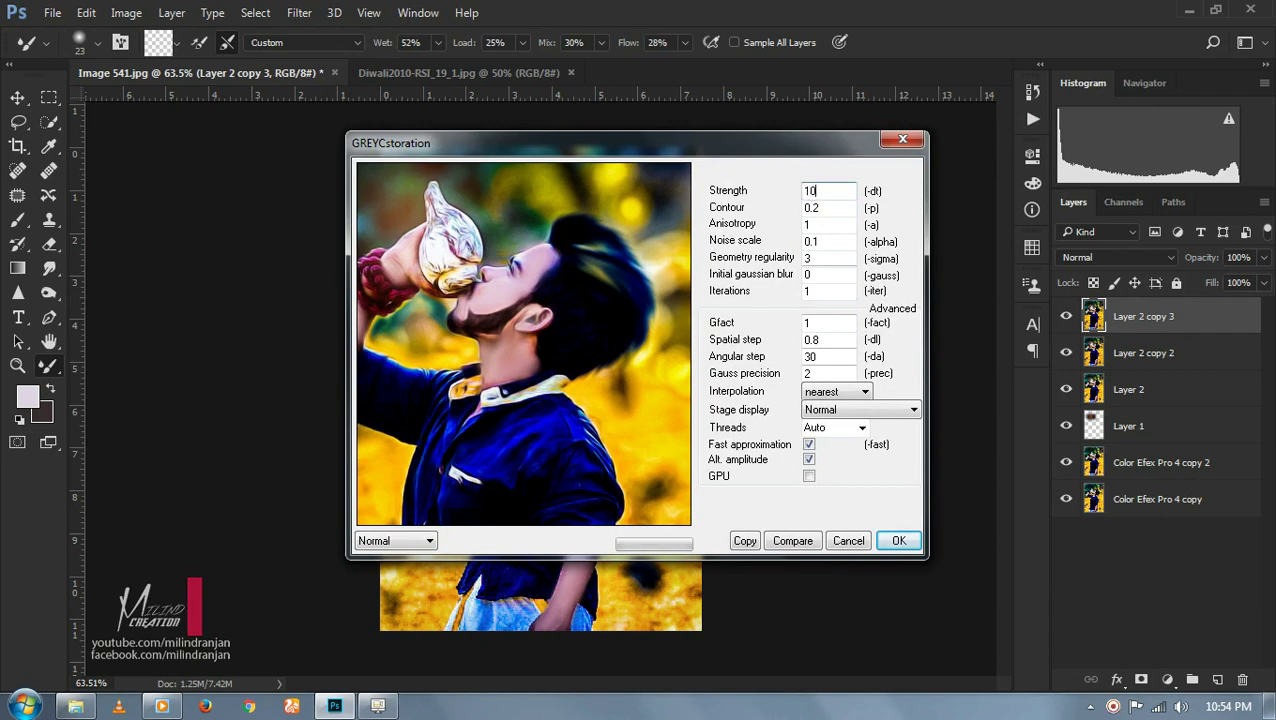
key("Return")
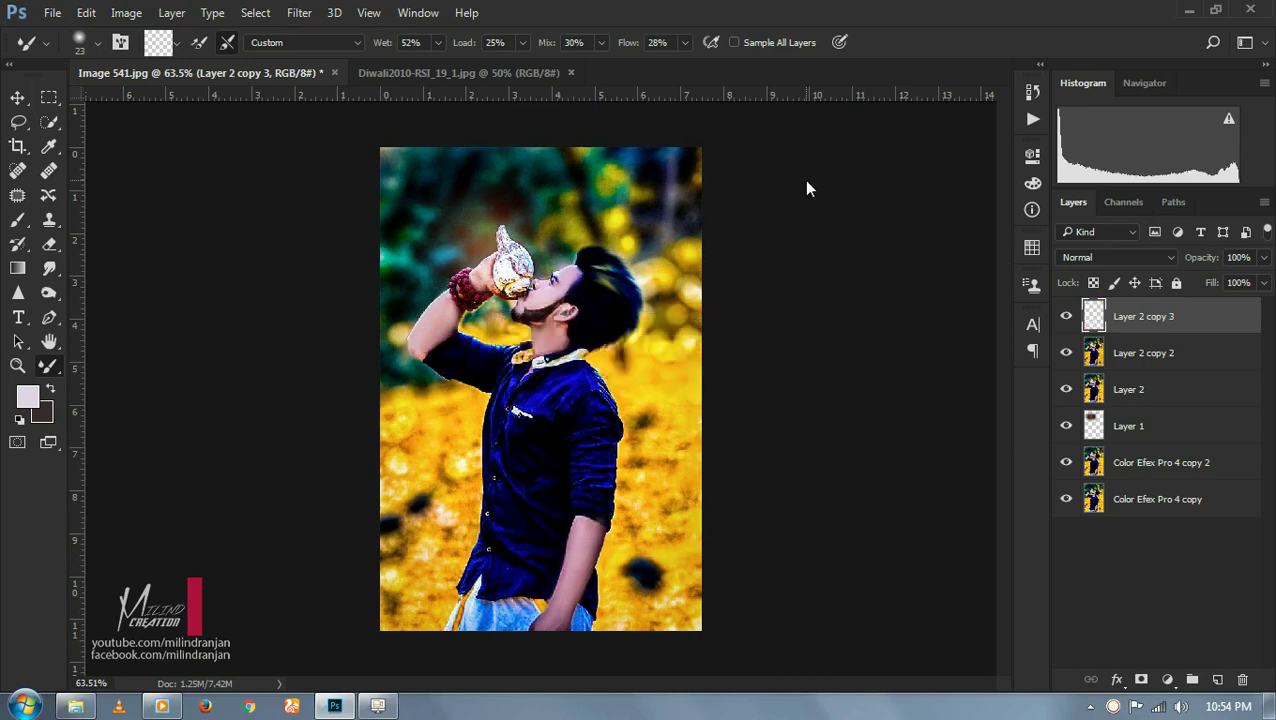
- Save the image as JPEG 'new 47' in CB EDITS at Quality 12 Maximum, Progressive
left_click(50, 13)
left_click(130, 220)
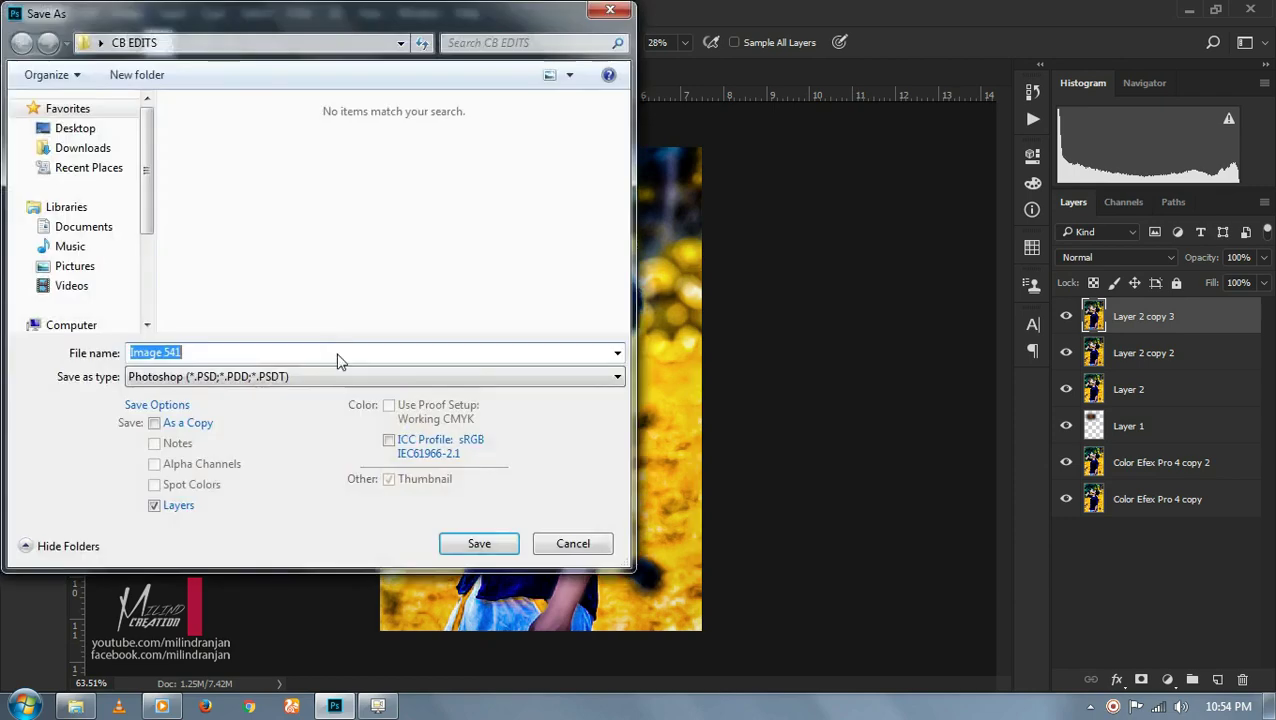
left_click(326, 378)
left_click(265, 521)
left_click(228, 353)
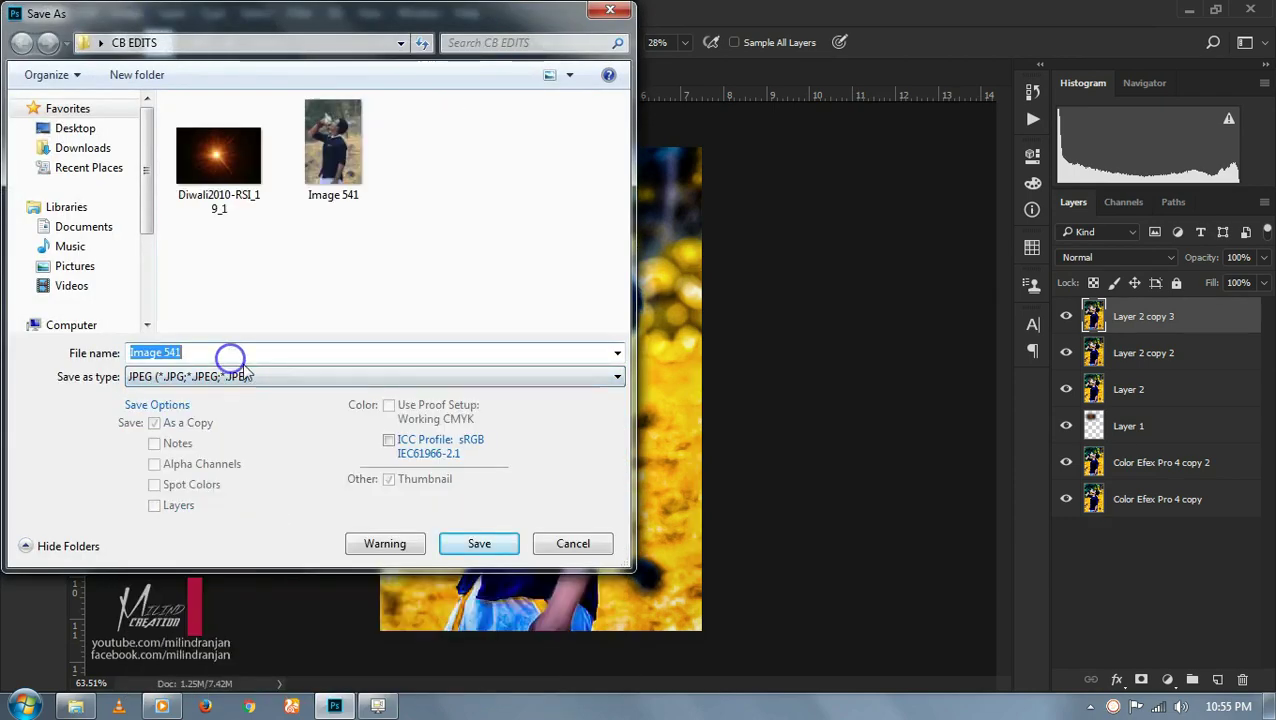
type("new 47")
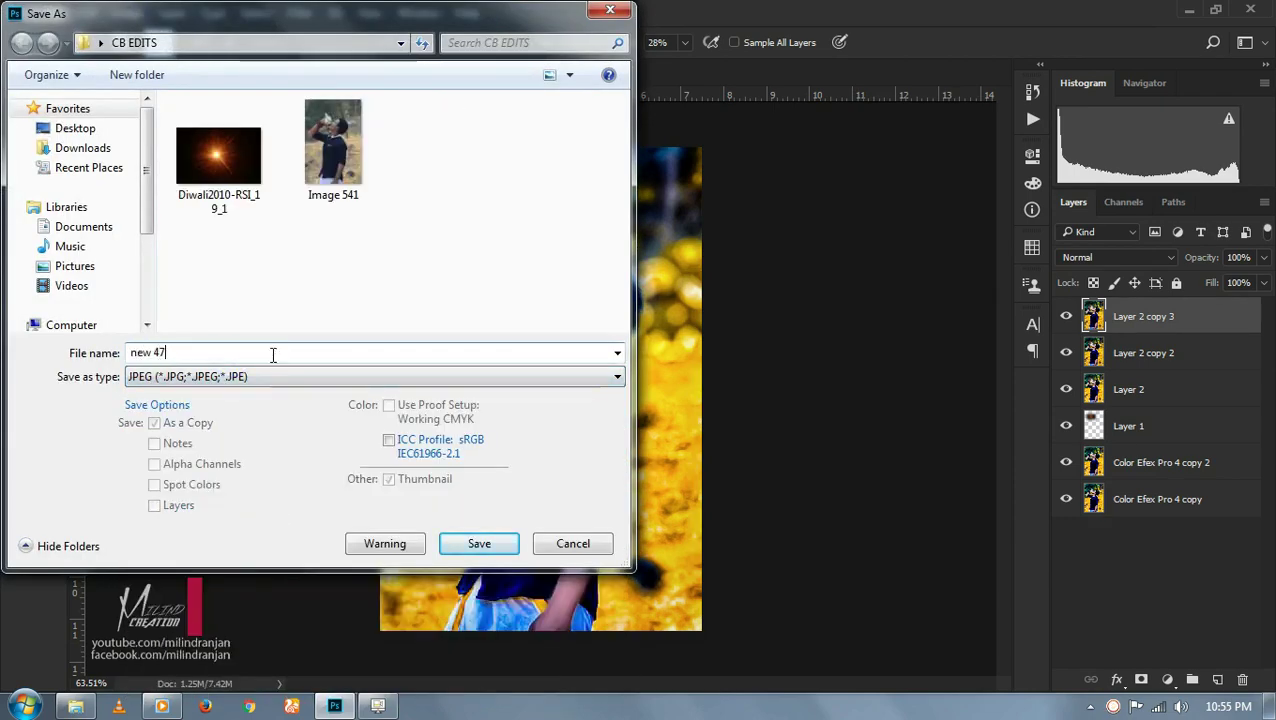
key("Return")
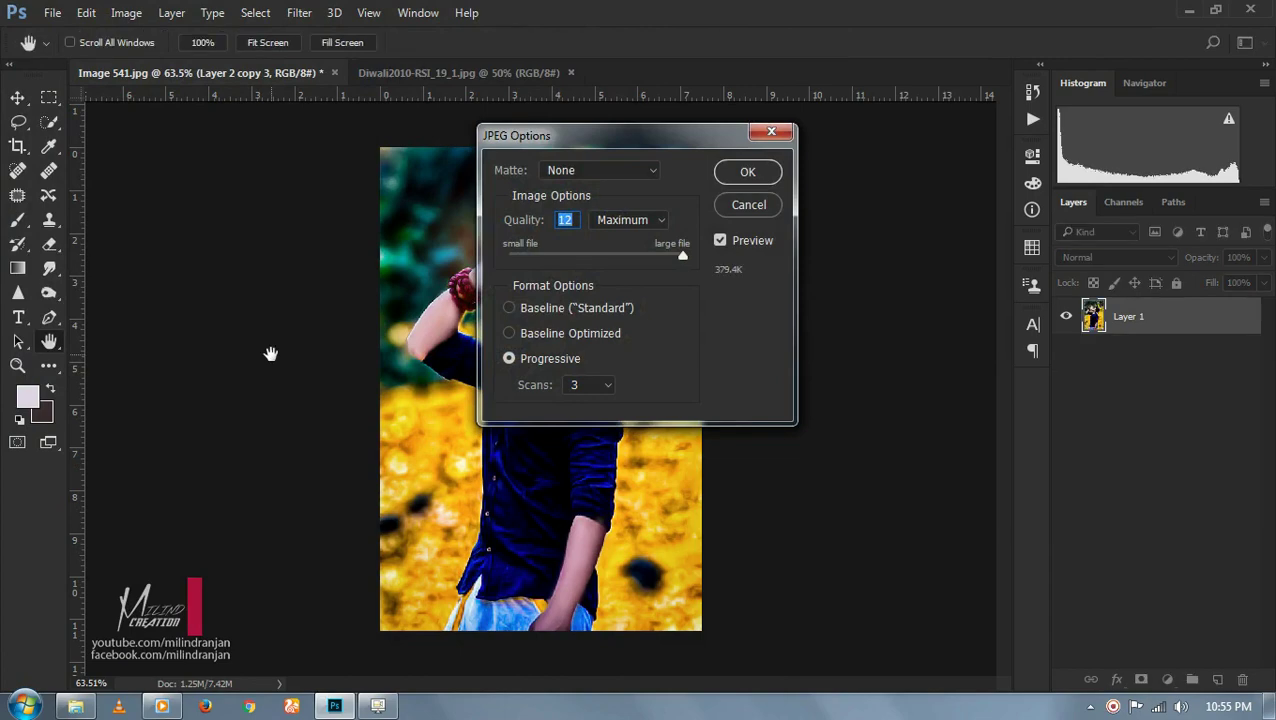
key("Return")
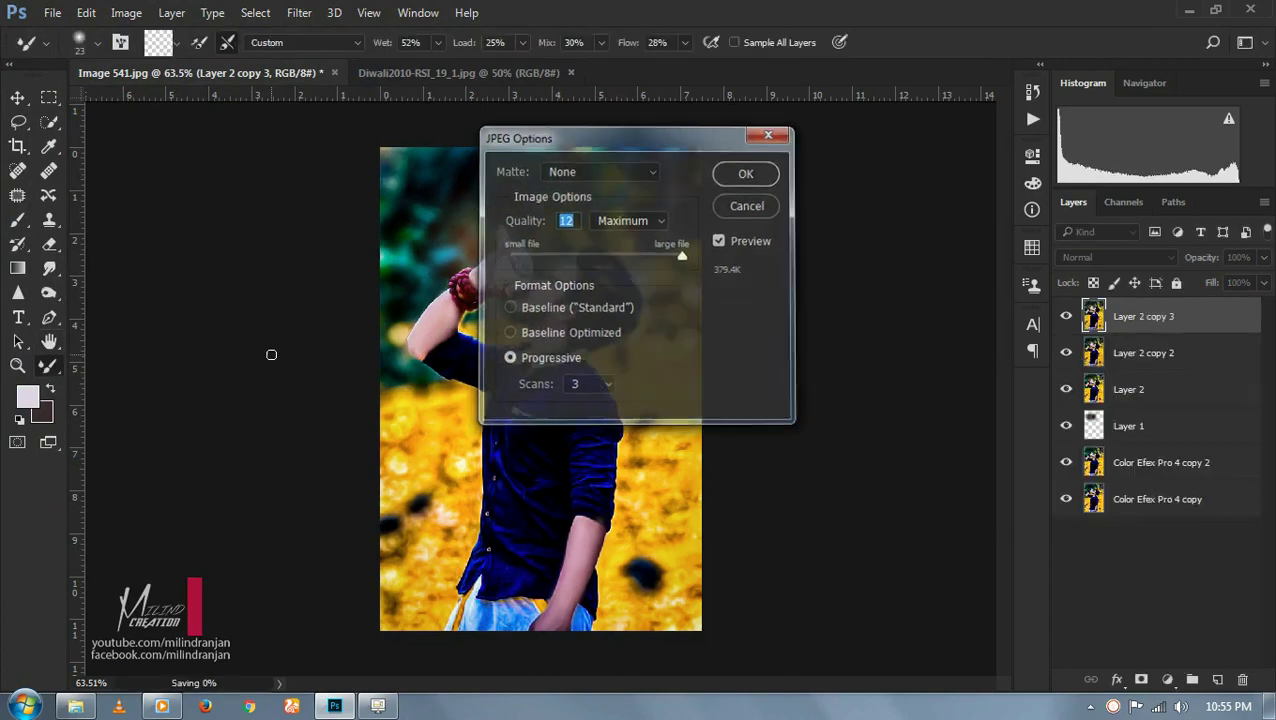